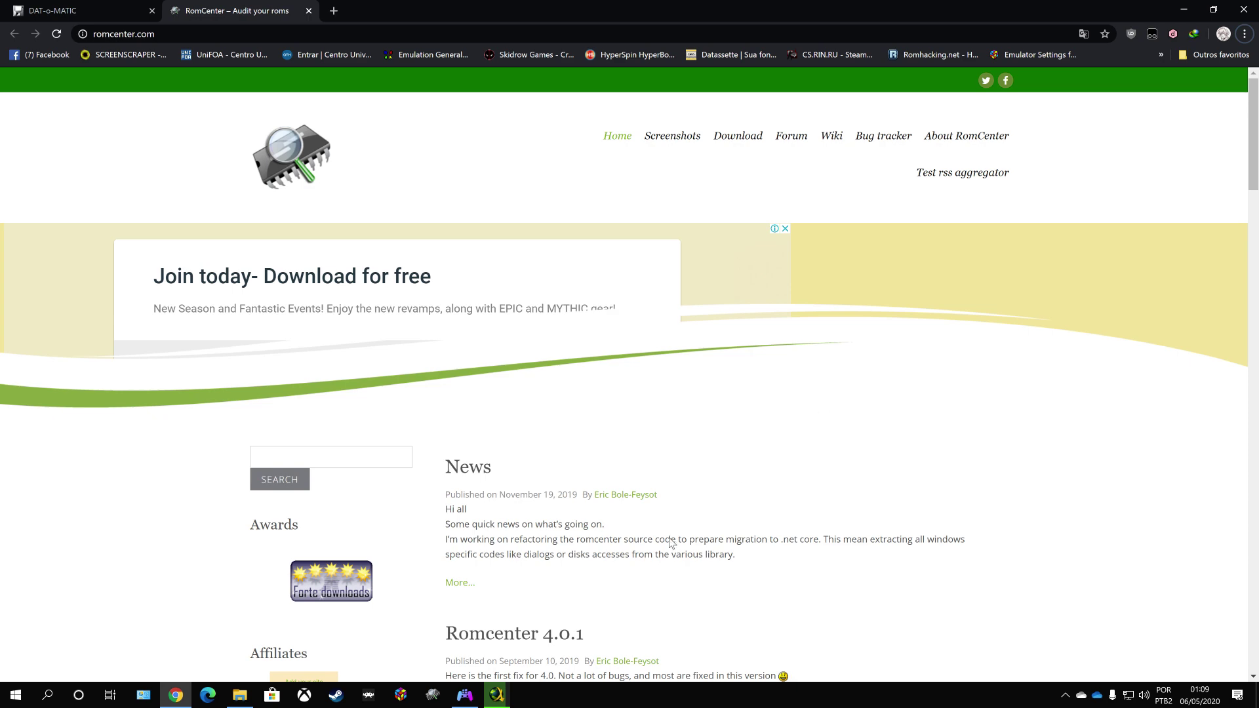
key(super+e)
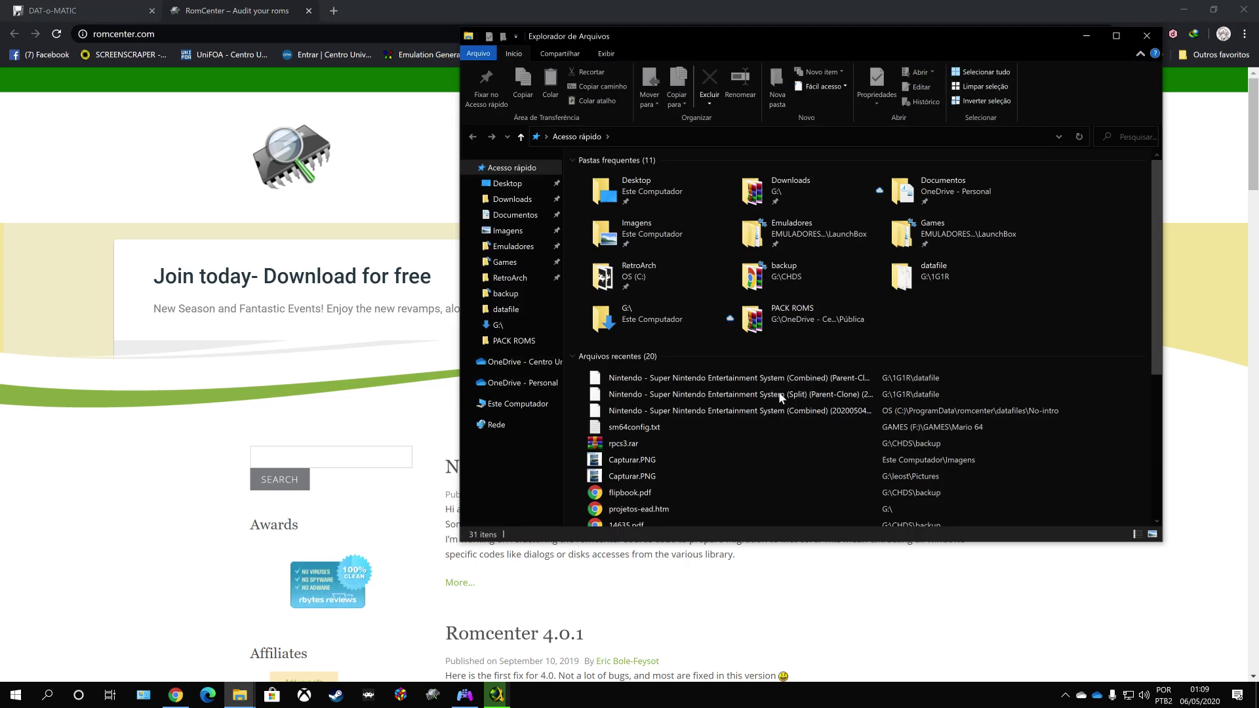
click(518, 325)
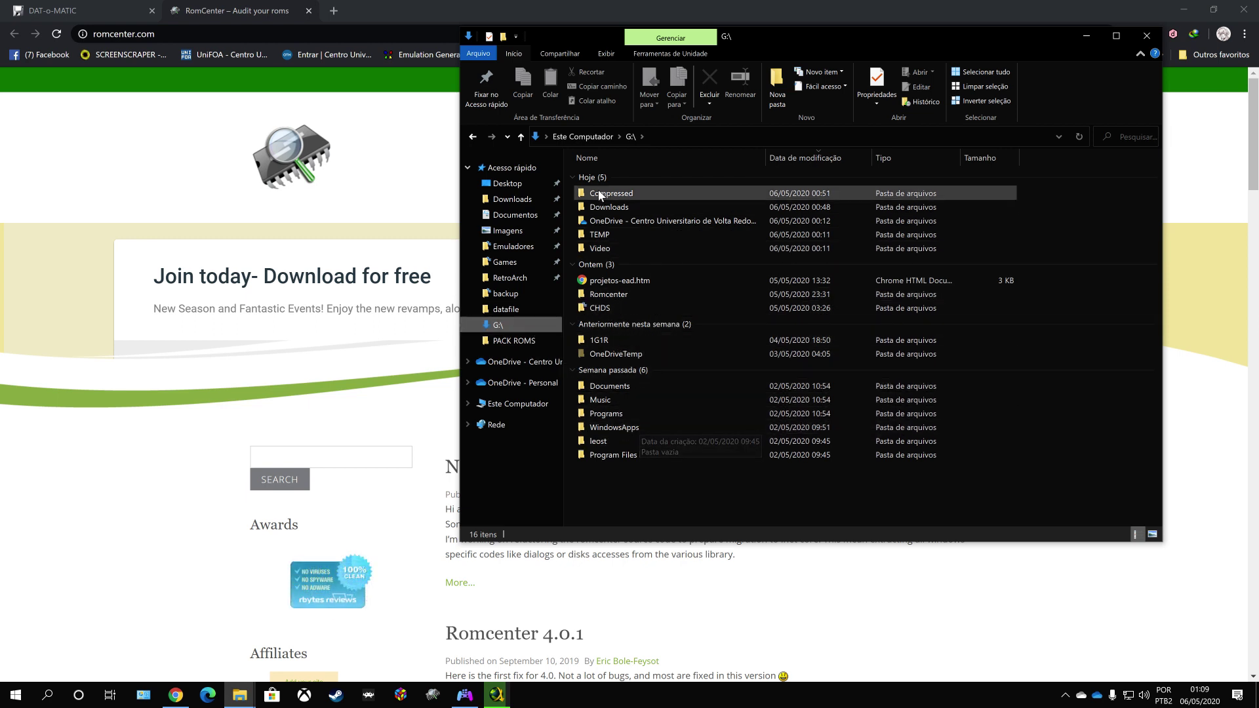
double_click(609, 207)
double_click(633, 194)
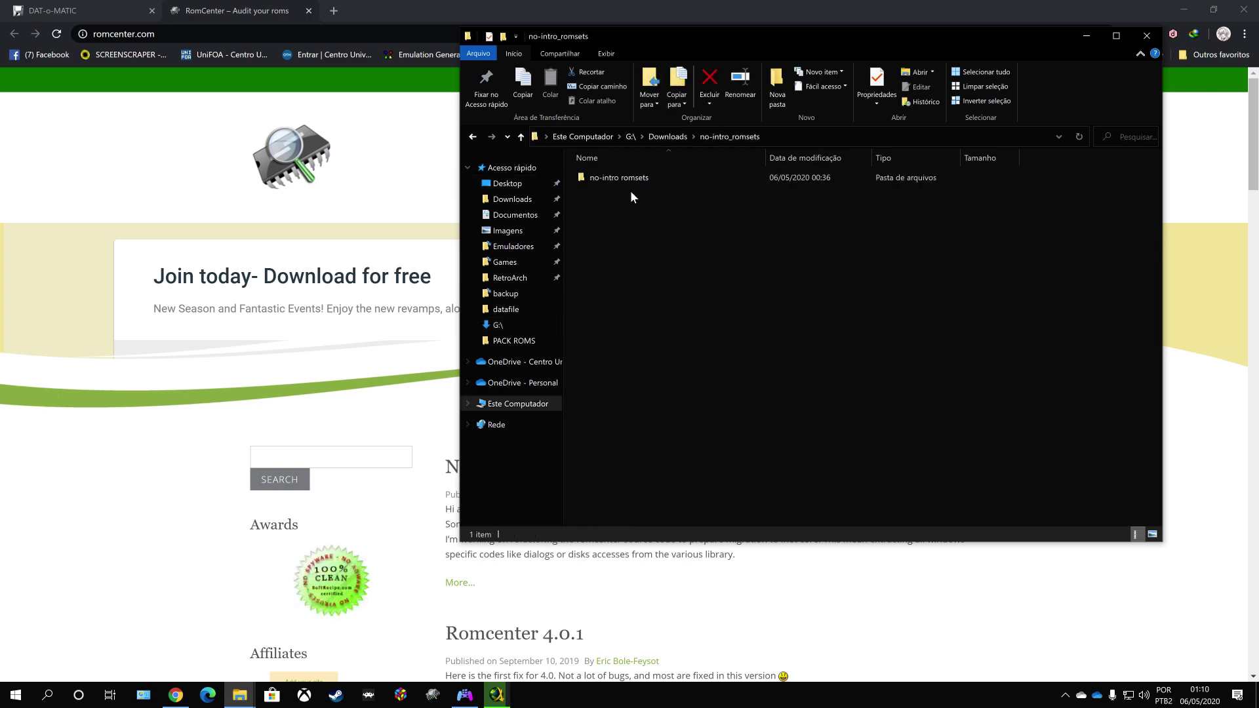
double_click(629, 178)
scroll(677, 363, down, 5)
scroll(677, 362, down, 6)
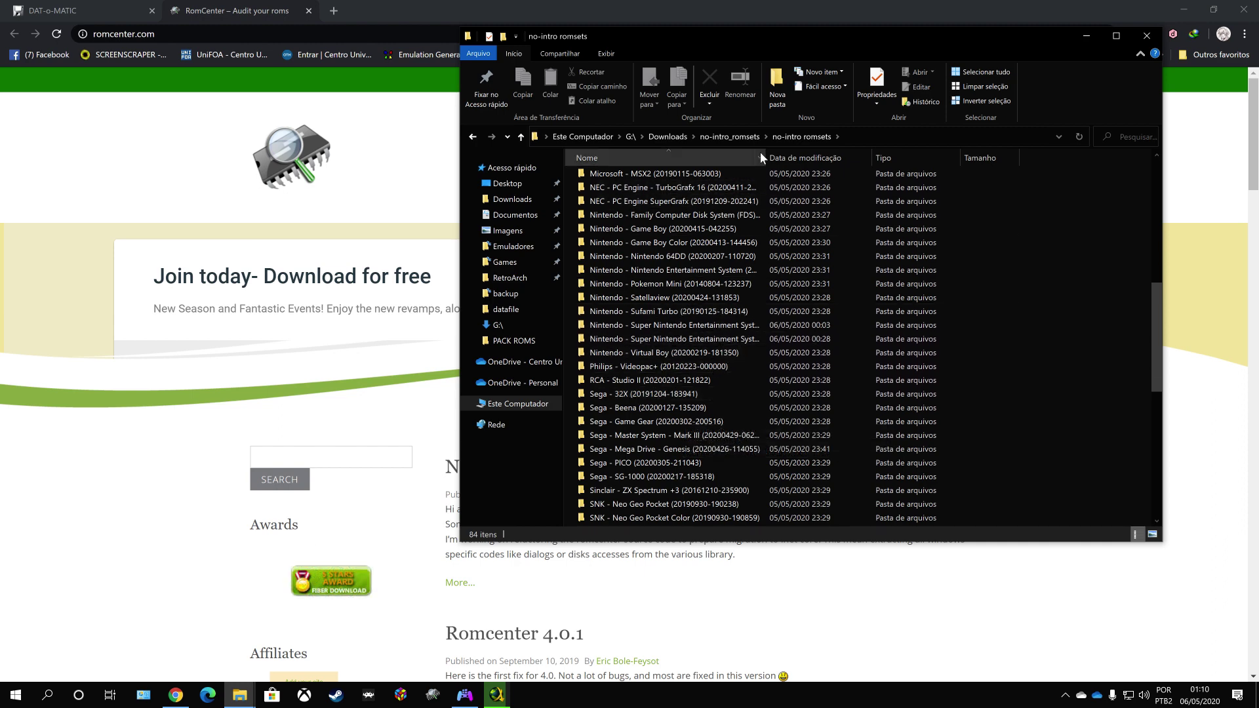
drag(765, 157, 1011, 157)
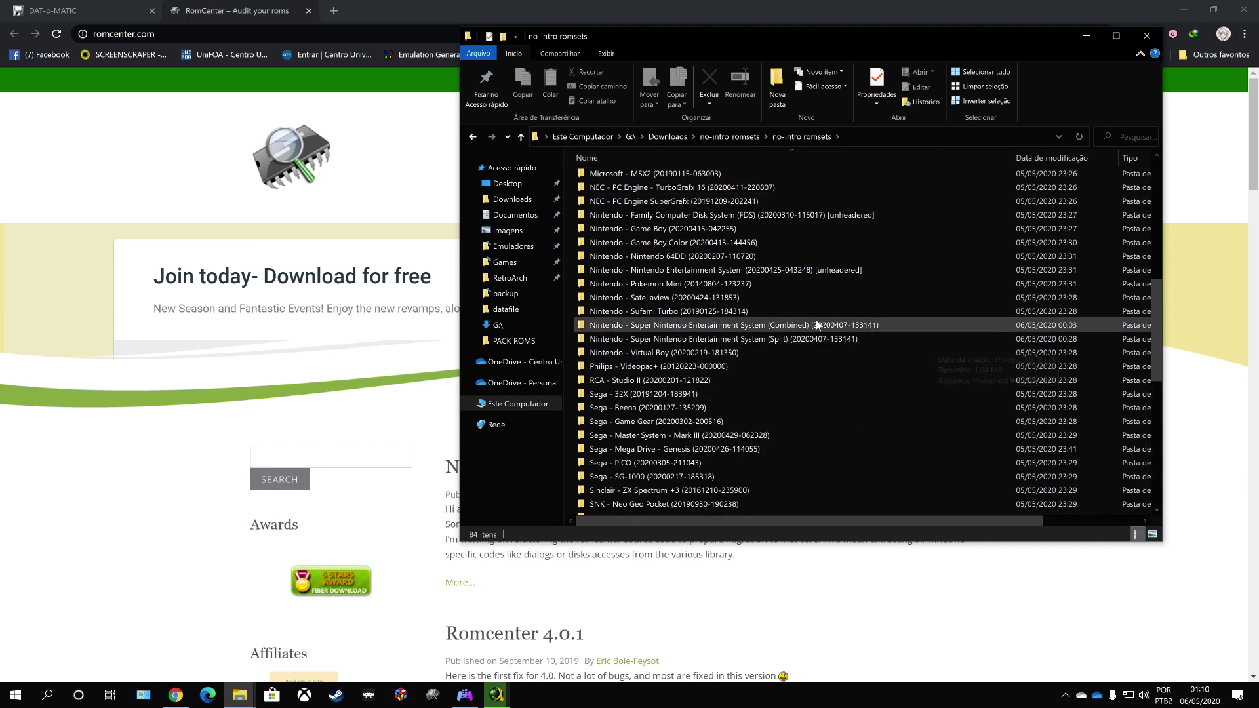
double_click(715, 325)
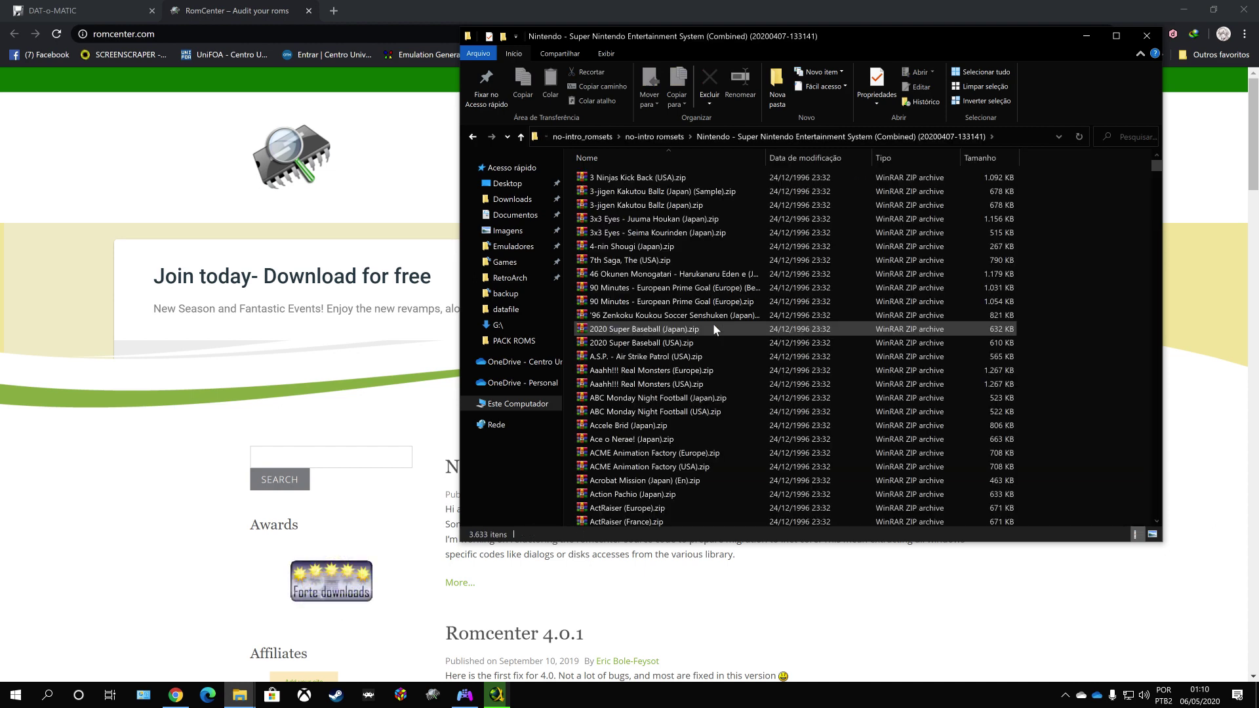
Widen the file name column and look through the first ROMs for regional duplicates, such as Aero the Acro-Bat (USA).zip.
drag(766, 158, 880, 158)
scroll(714, 404, down, 8)
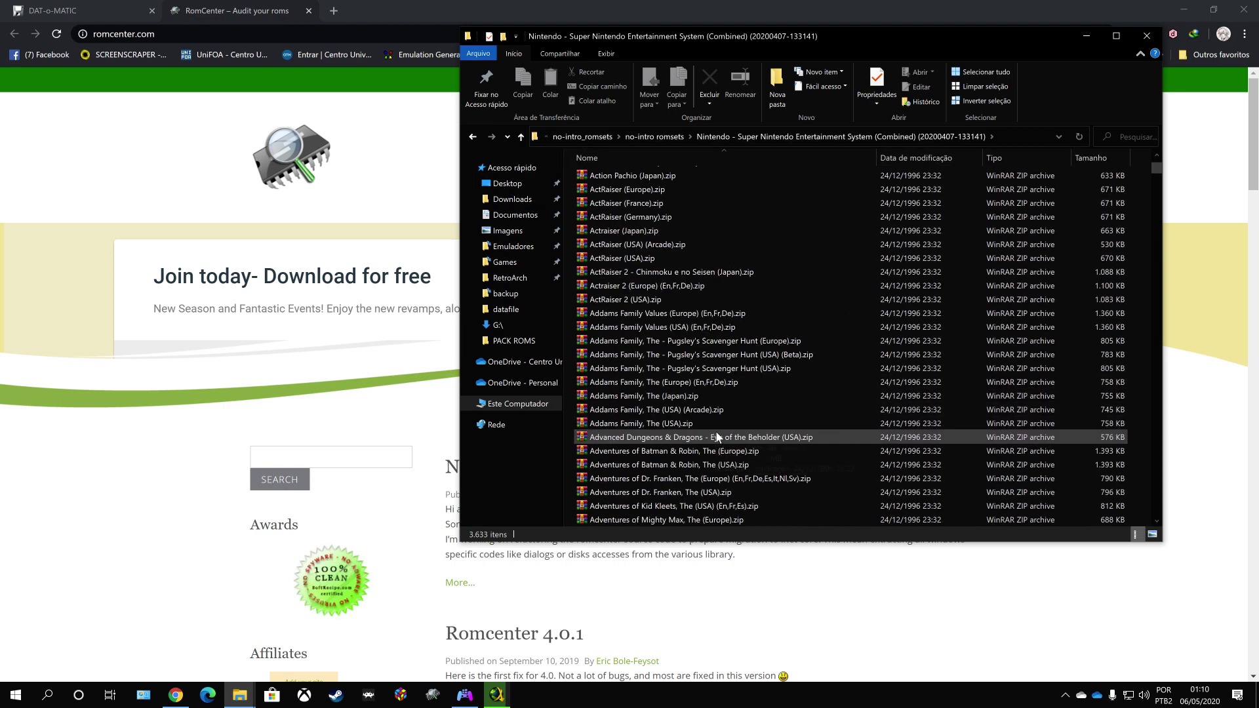
click(717, 438)
scroll(717, 437, down, 4)
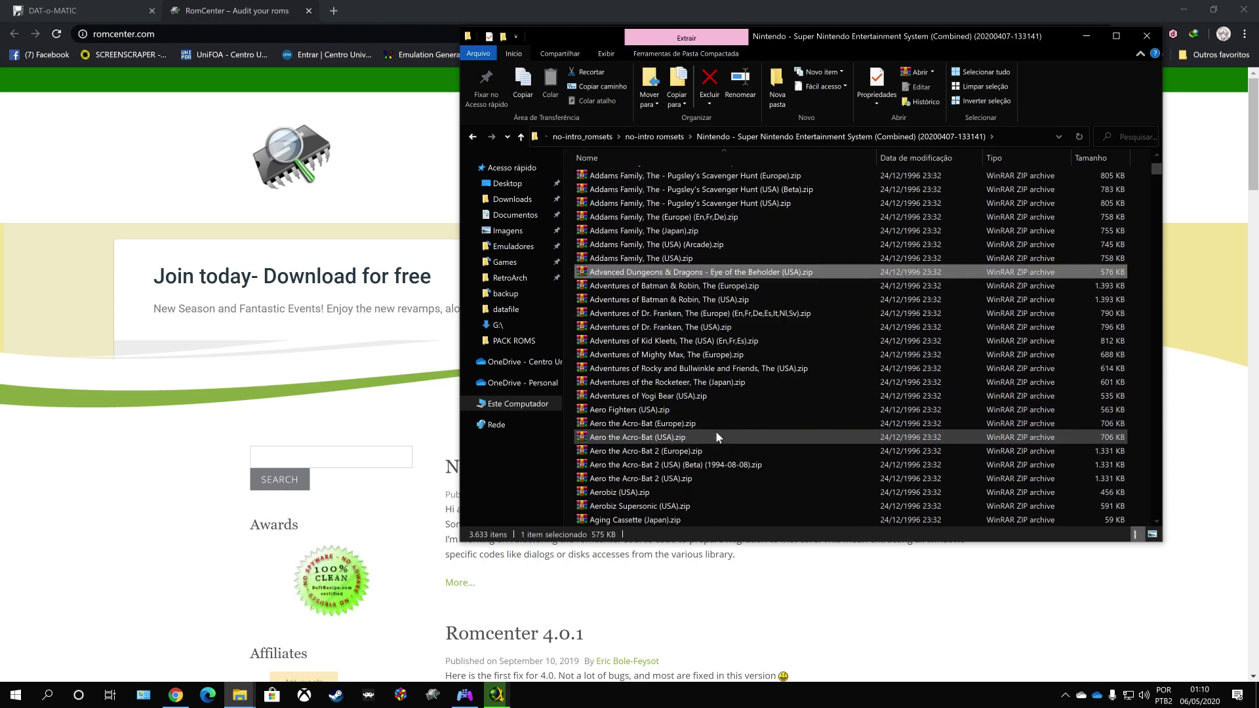
click(716, 437)
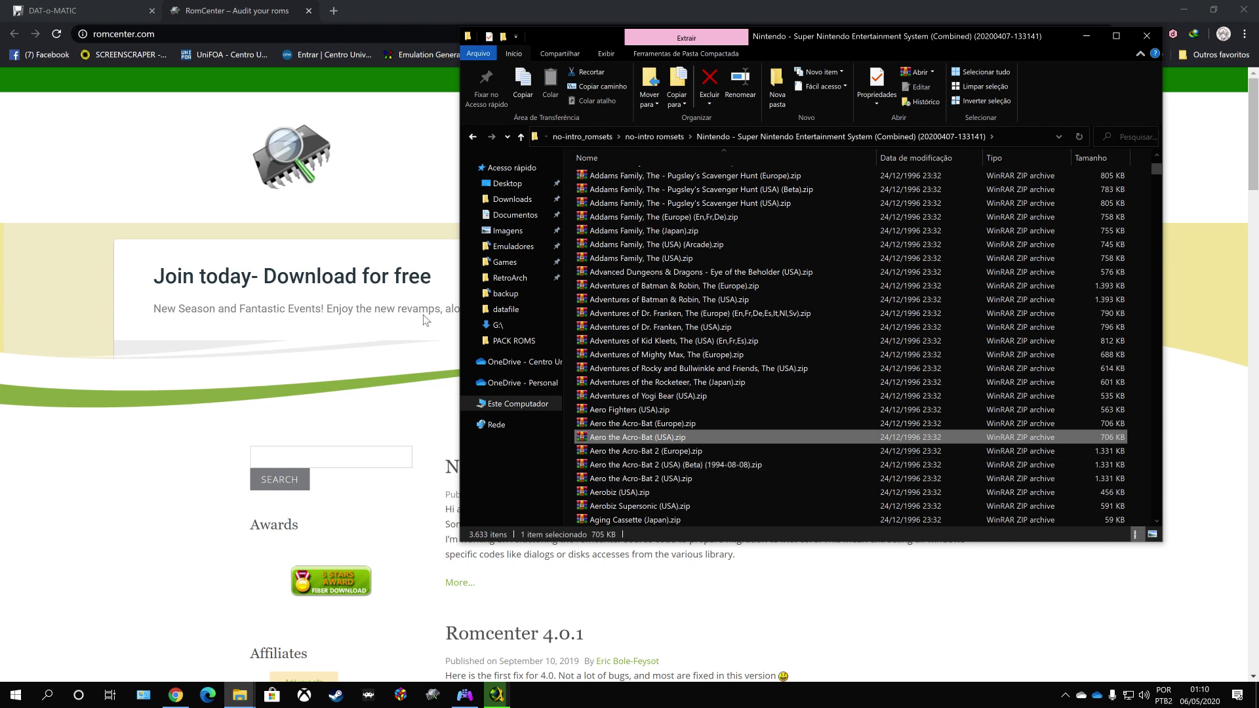
Switch to the DAT-o-MATIC site in the browser and look over its news list of edited ROM entries.
click(95, 20)
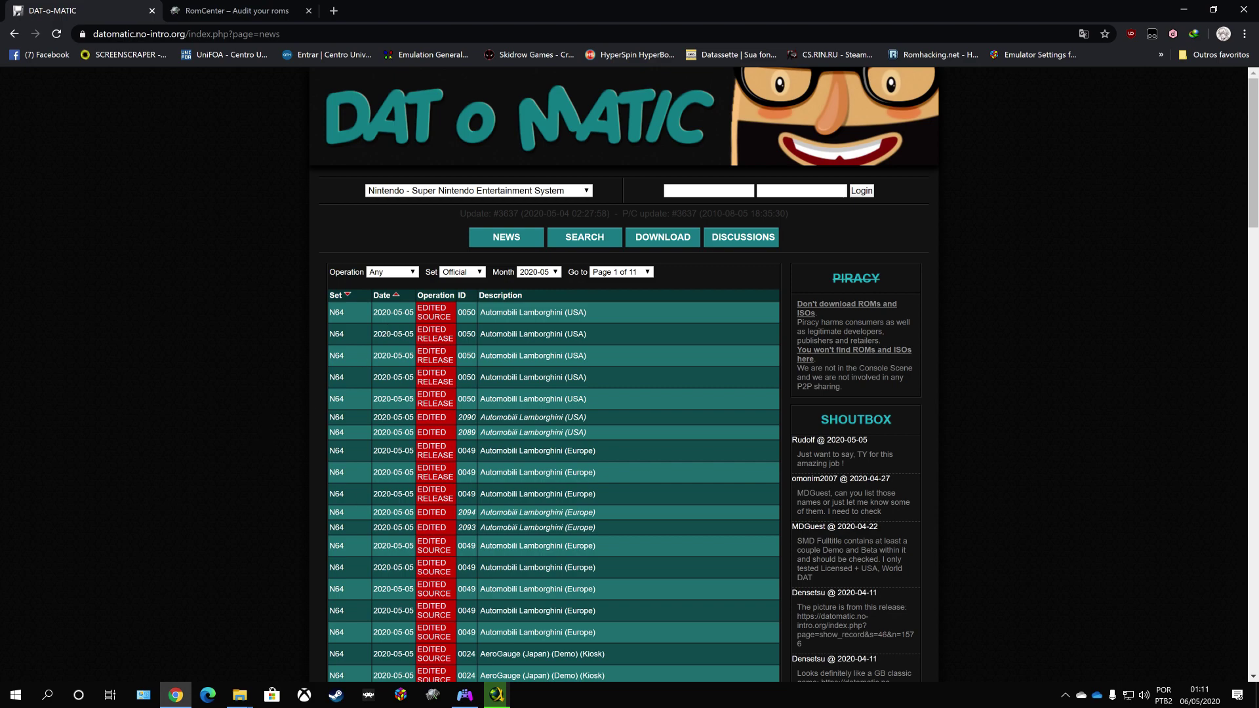
scroll(523, 521, down, 4)
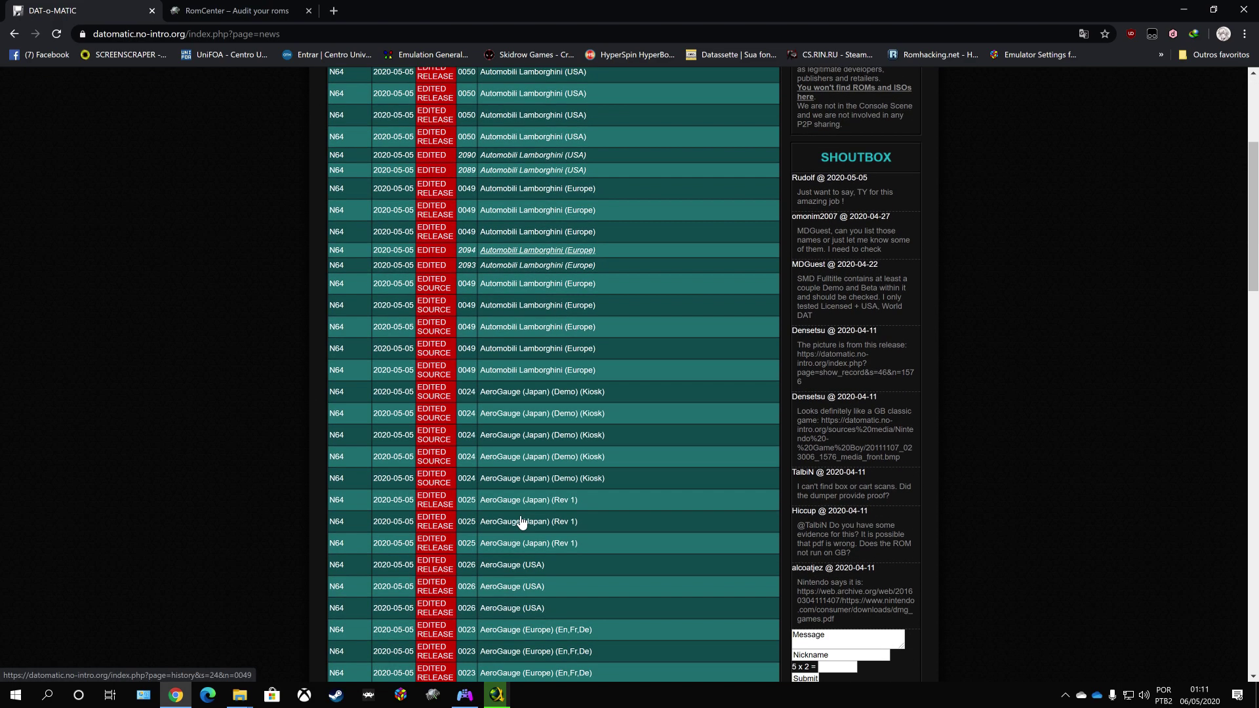
scroll(522, 521, down, 2)
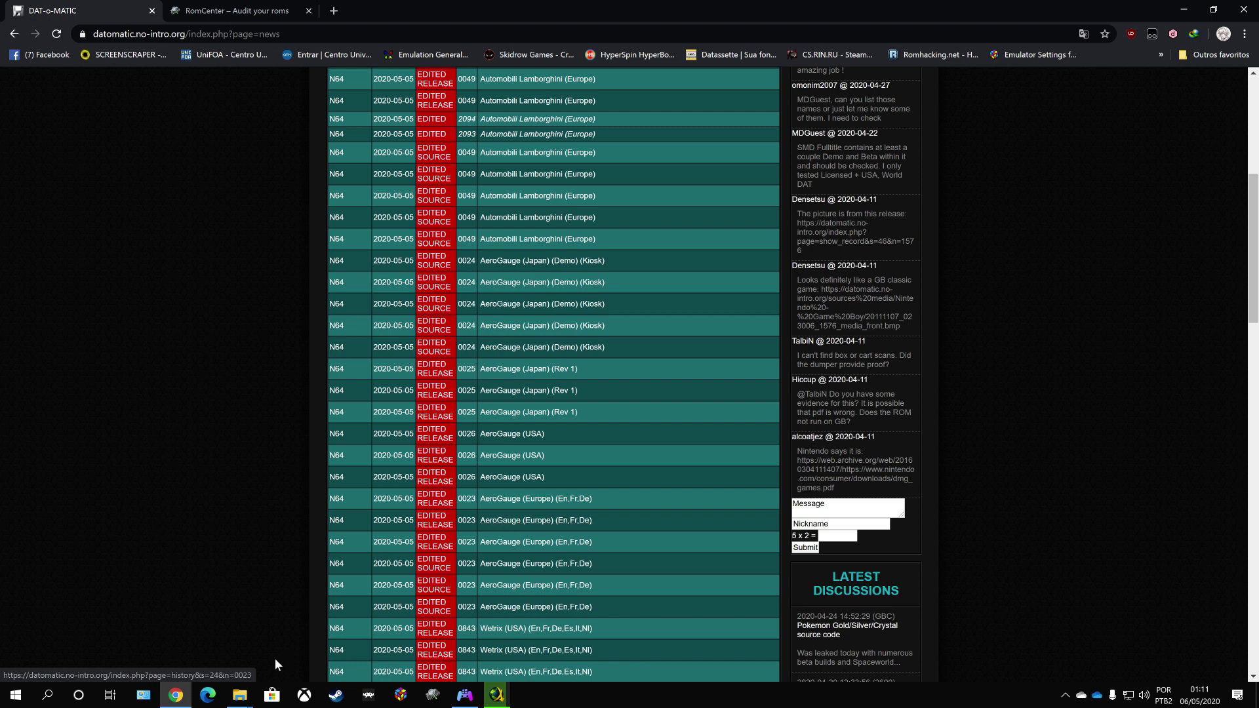
Return to the Super Nintendo ROM folder and compare the Europe and USA versions of Adventures of Dr. Franken.
click(240, 695)
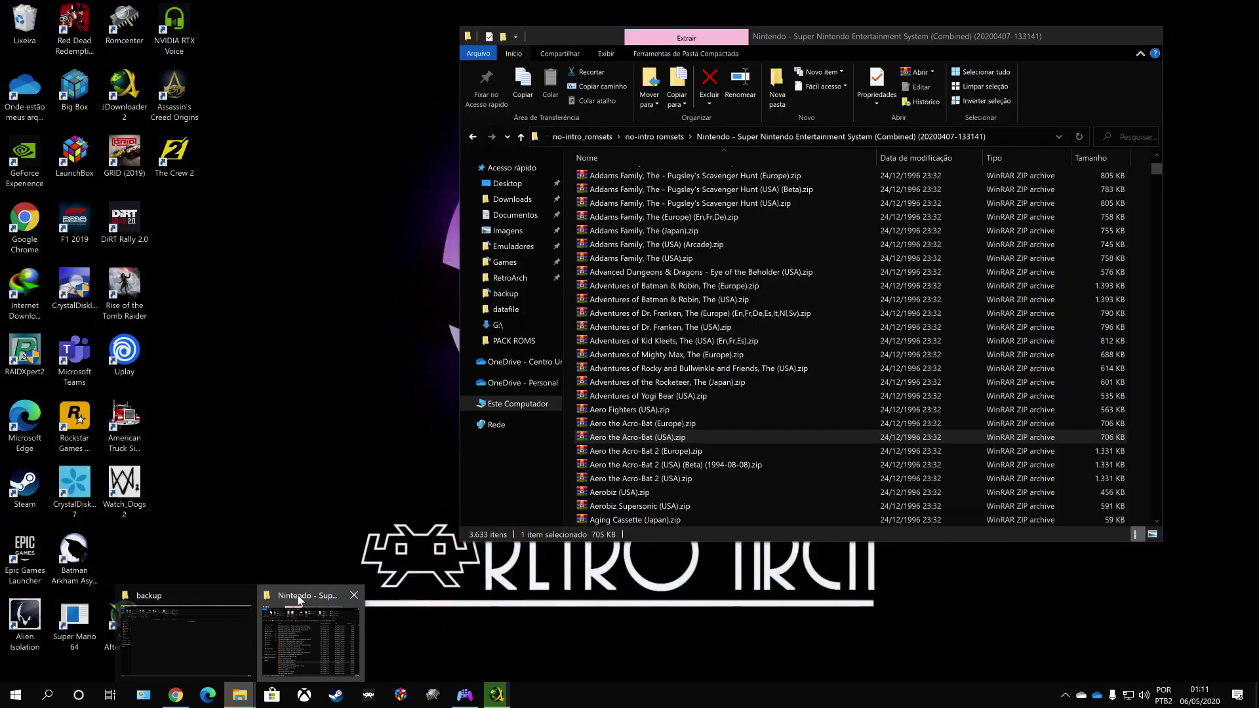
click(298, 600)
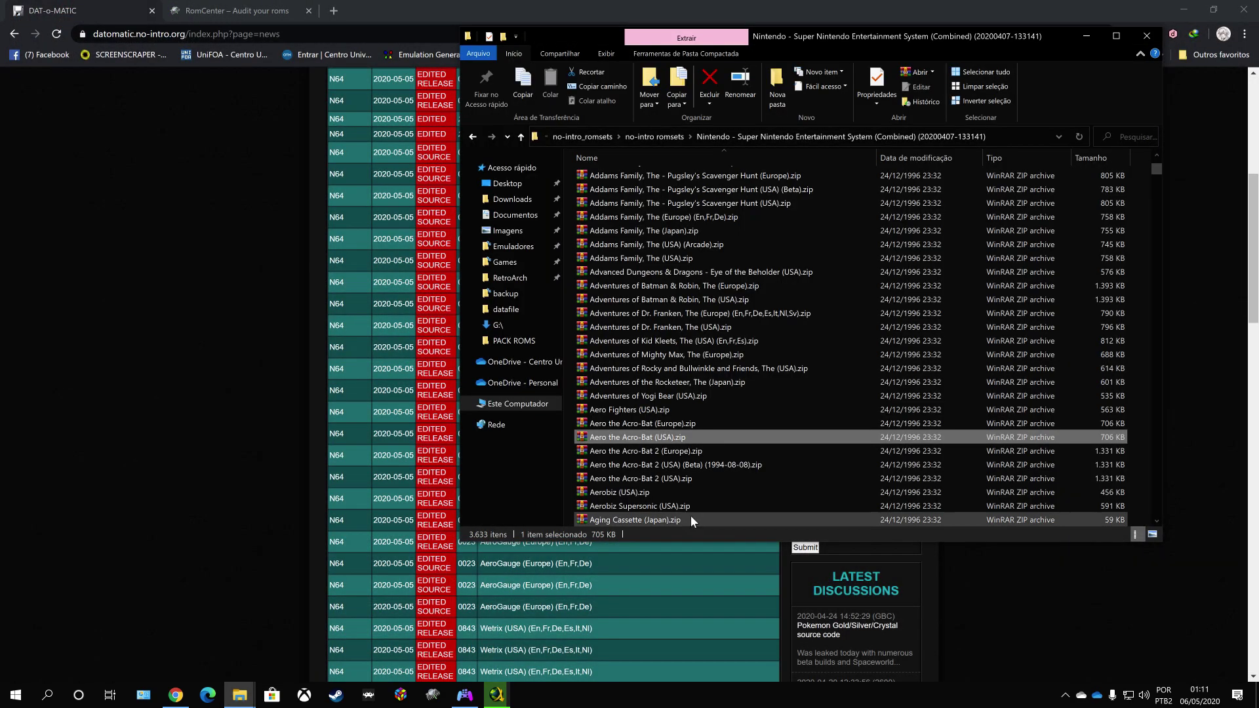
scroll(695, 452, up, 1)
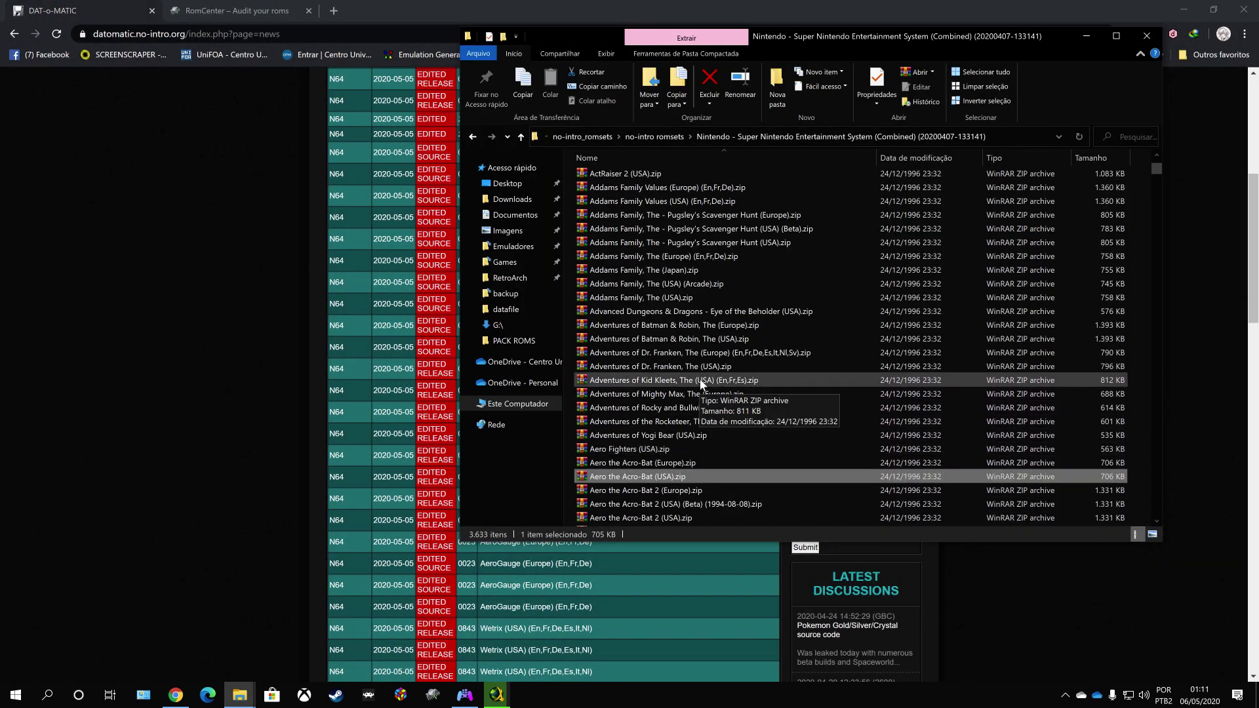
click(721, 355)
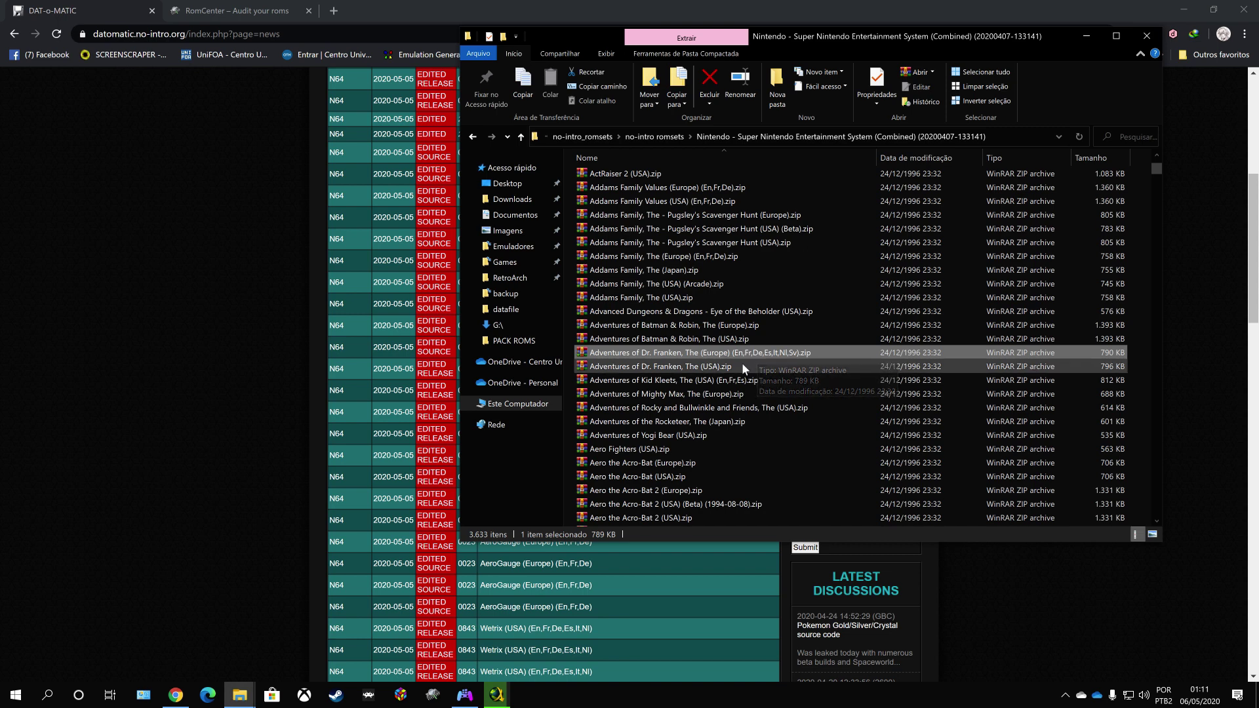
click(743, 367)
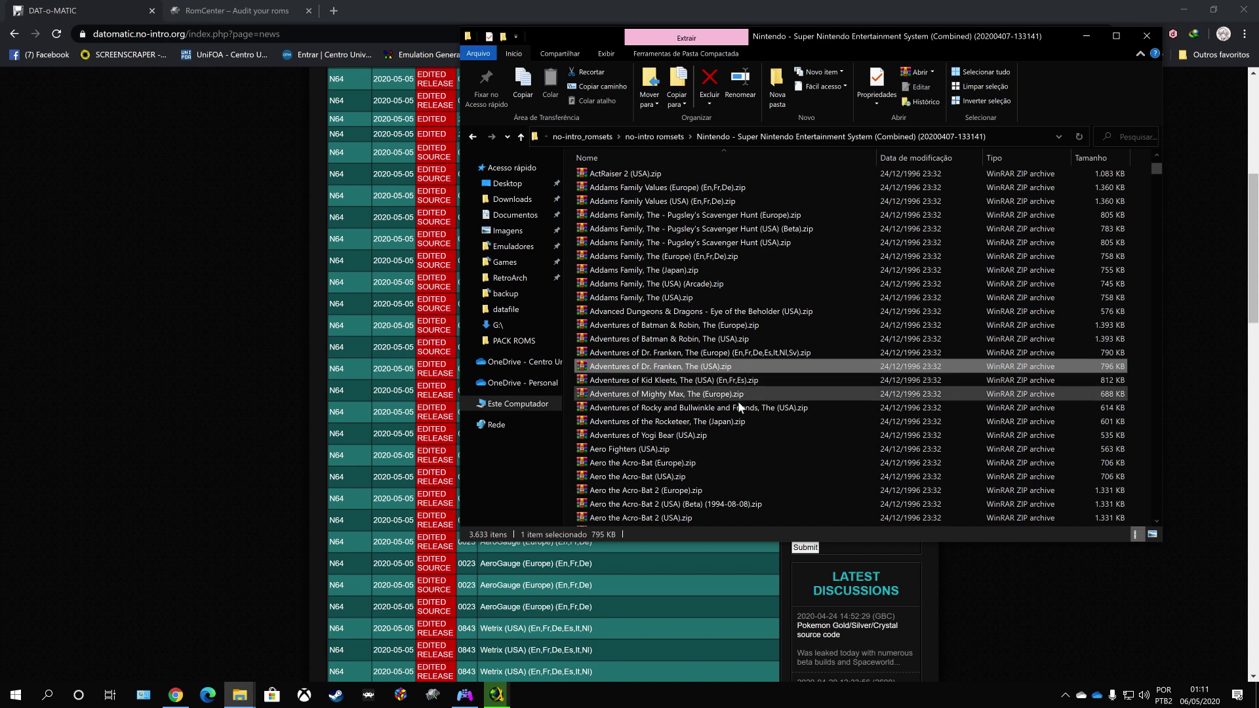
scroll(740, 400, down, 1)
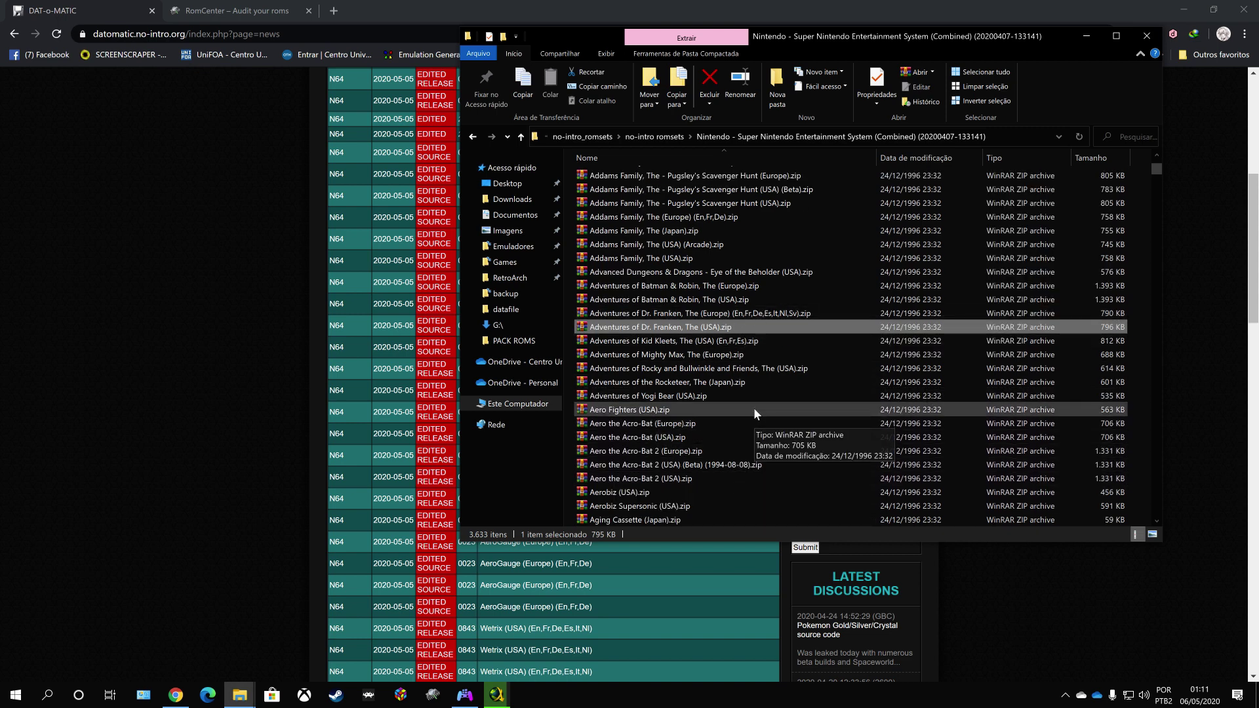
Examine the regional releases of Aladdin (Germany, Spain, Europe, USA) and the Rev 1 release of Albert Odyssey (Japan).
scroll(753, 408, down, 7)
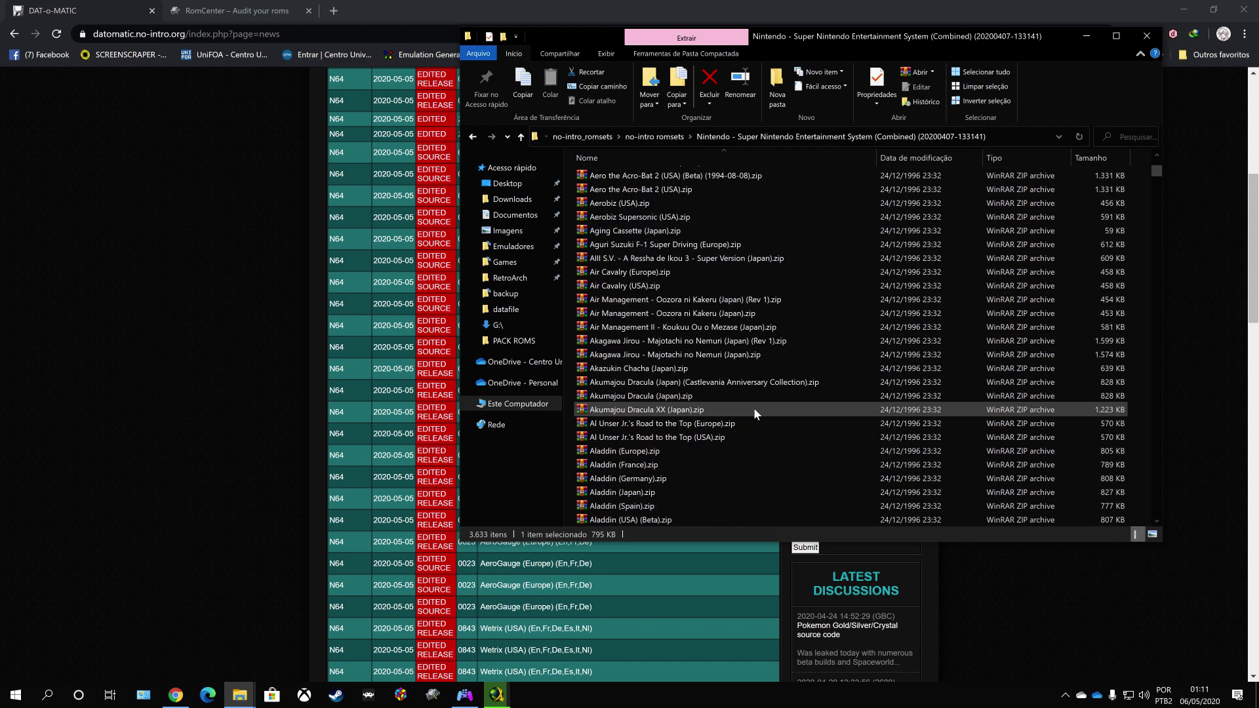
click(692, 480)
scroll(692, 480, down, 2)
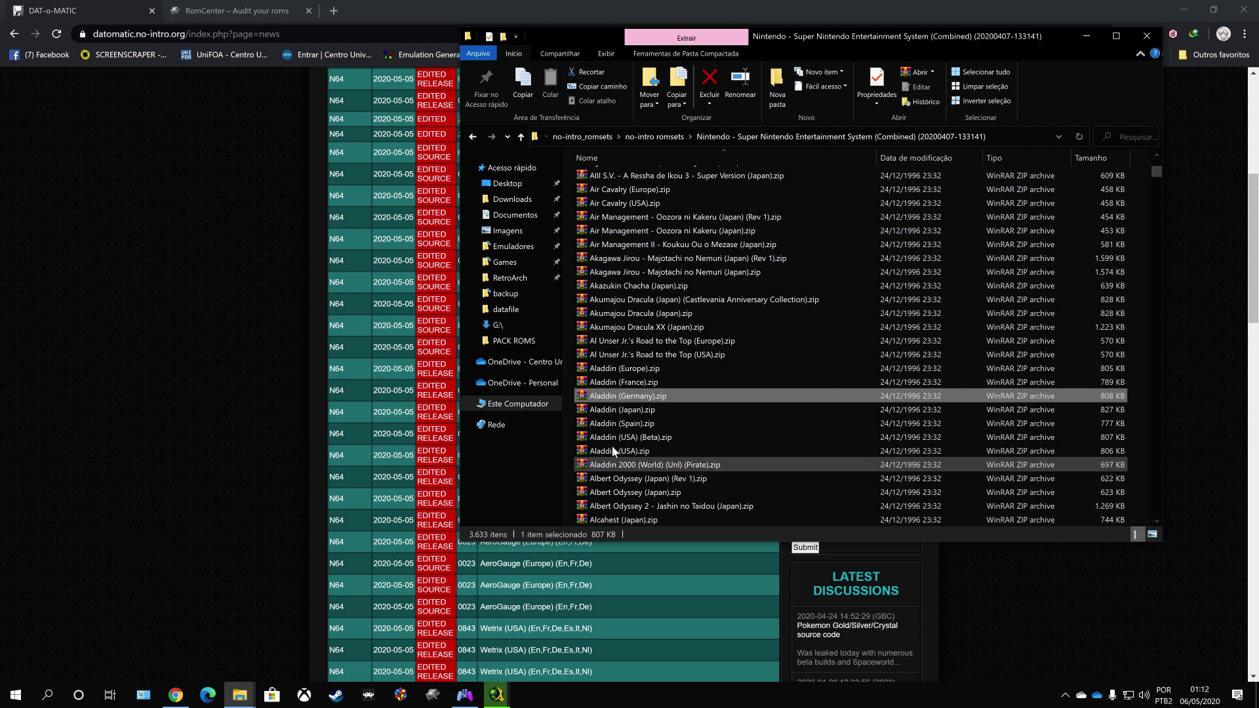
click(628, 429)
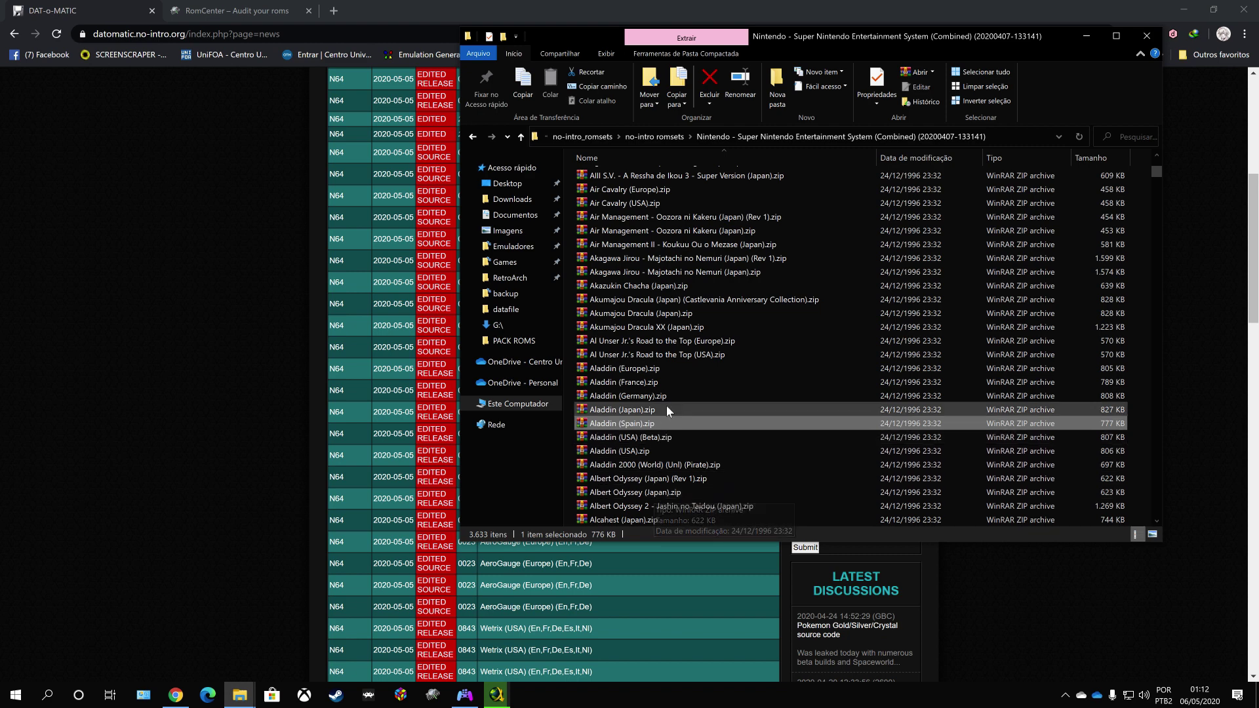
click(678, 369)
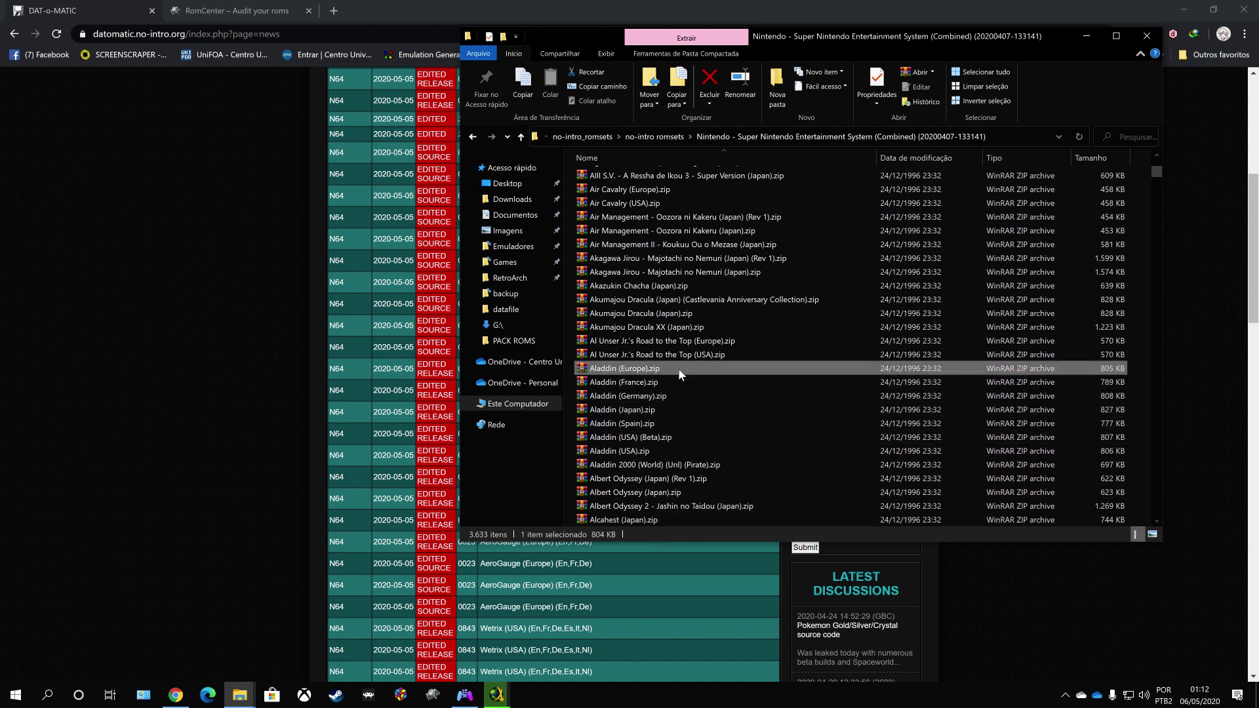
click(649, 396)
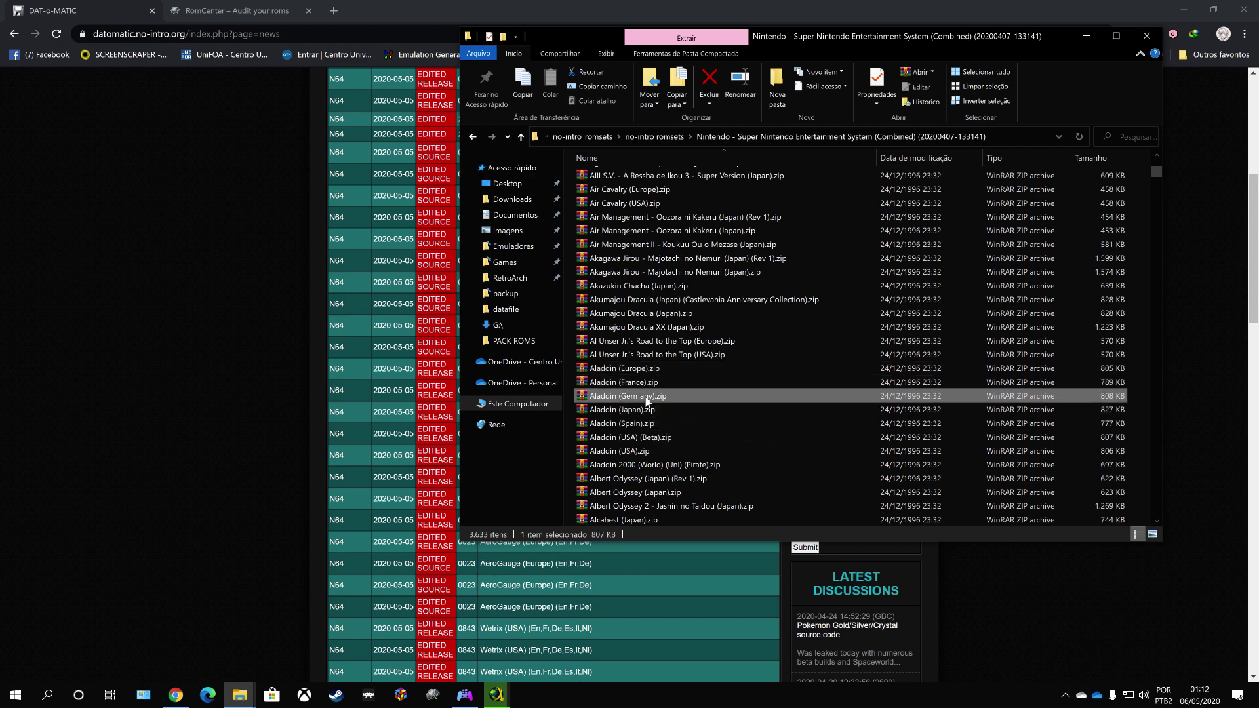
click(641, 425)
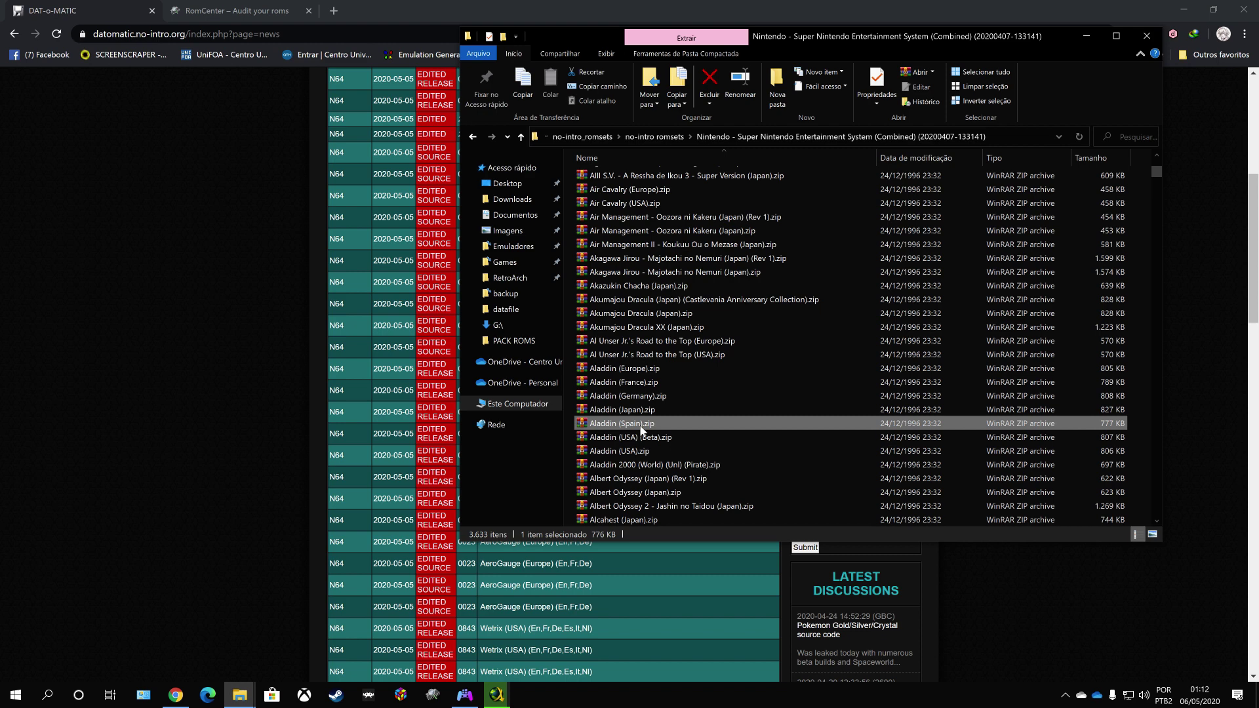
click(652, 479)
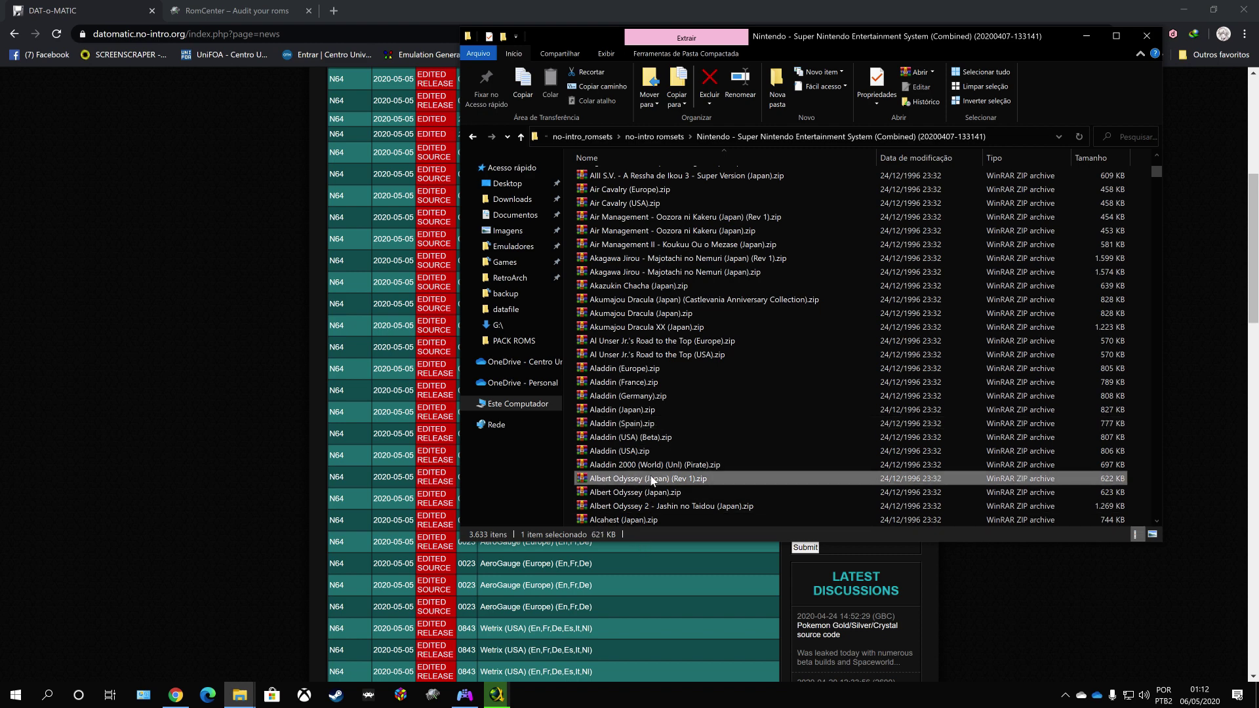
scroll(646, 457, down, 1)
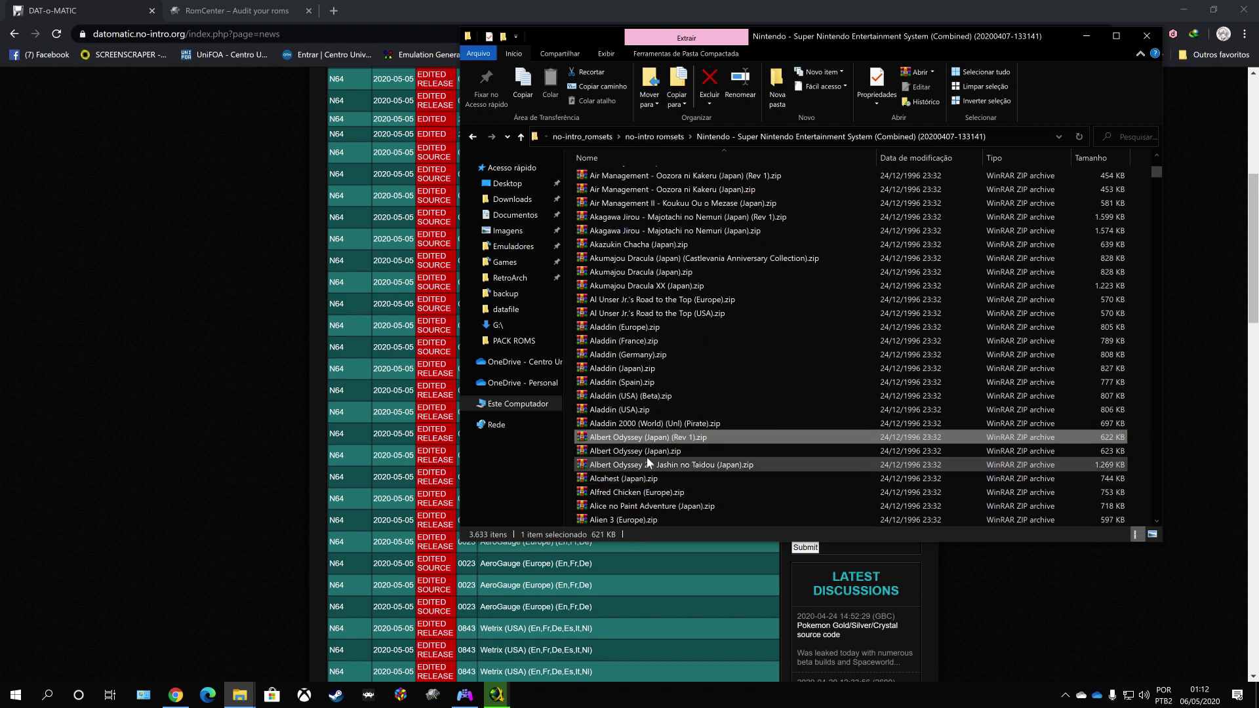
click(649, 409)
Examine the Alien 3 (USA) beta versions and nearby single-region ROMs such as American Gladiators (USA) and Amazing Spider-Man (Japan).
scroll(754, 548, down, 3)
scroll(738, 502, down, 6)
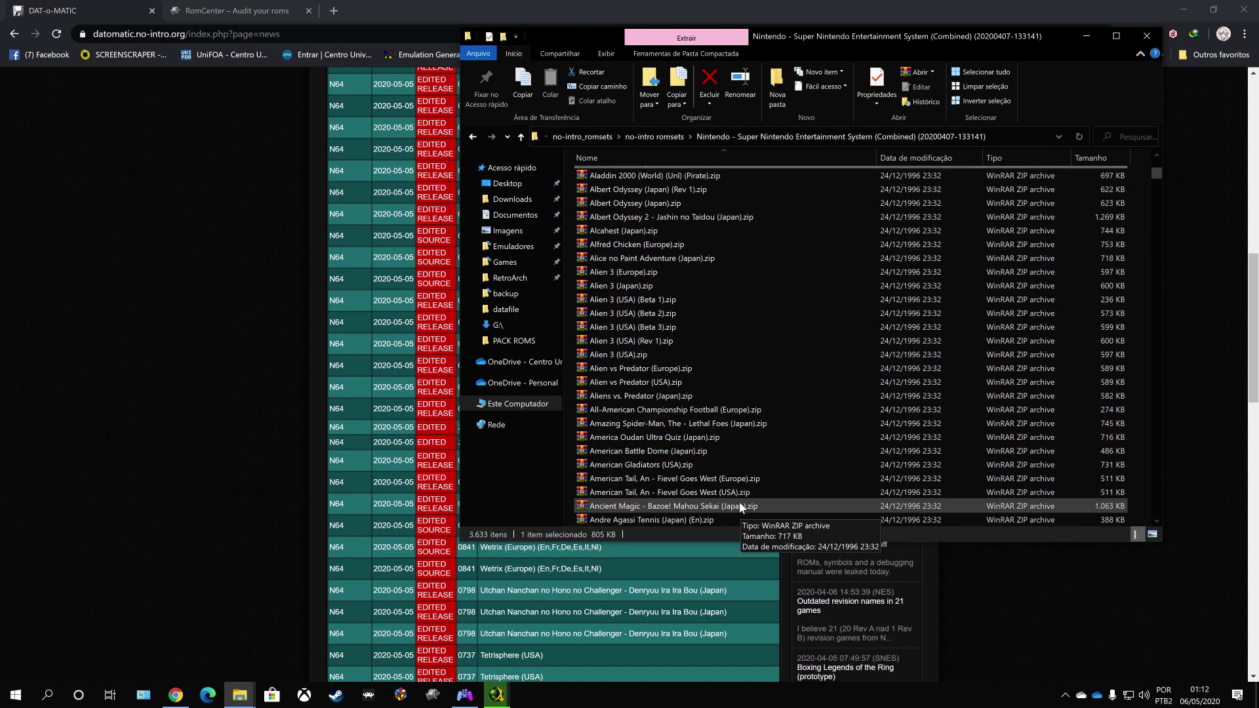
click(633, 298)
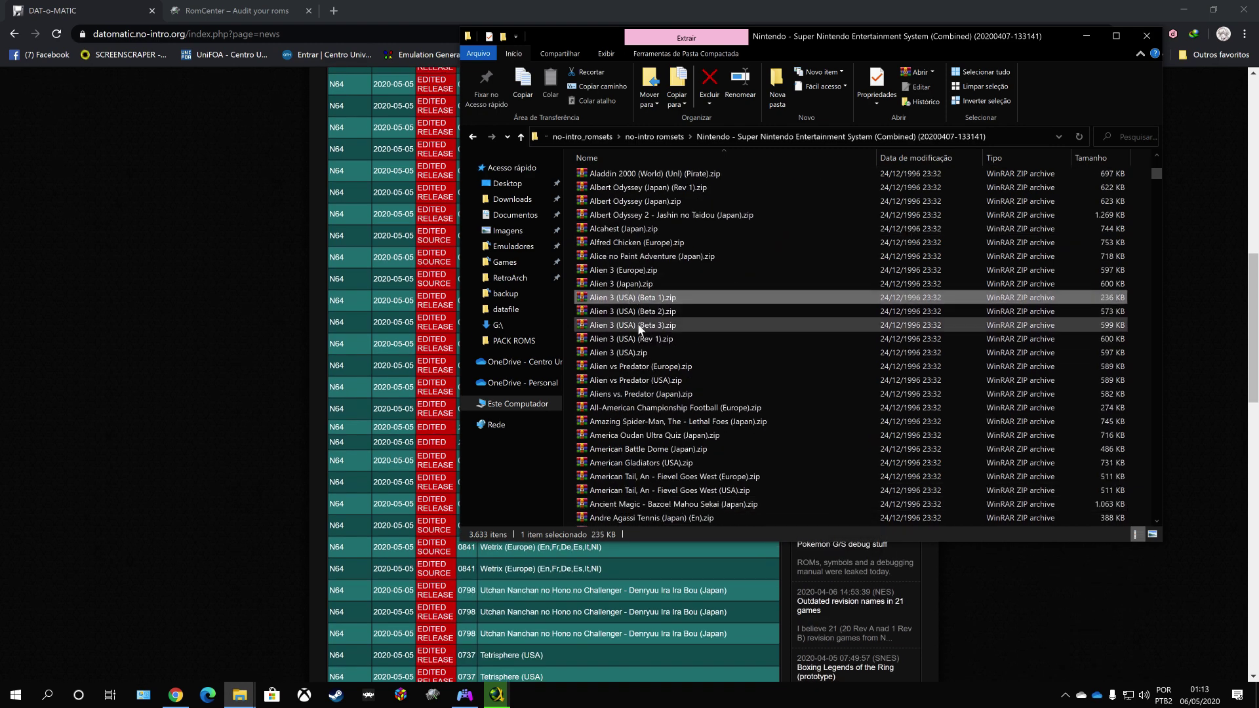
click(637, 324)
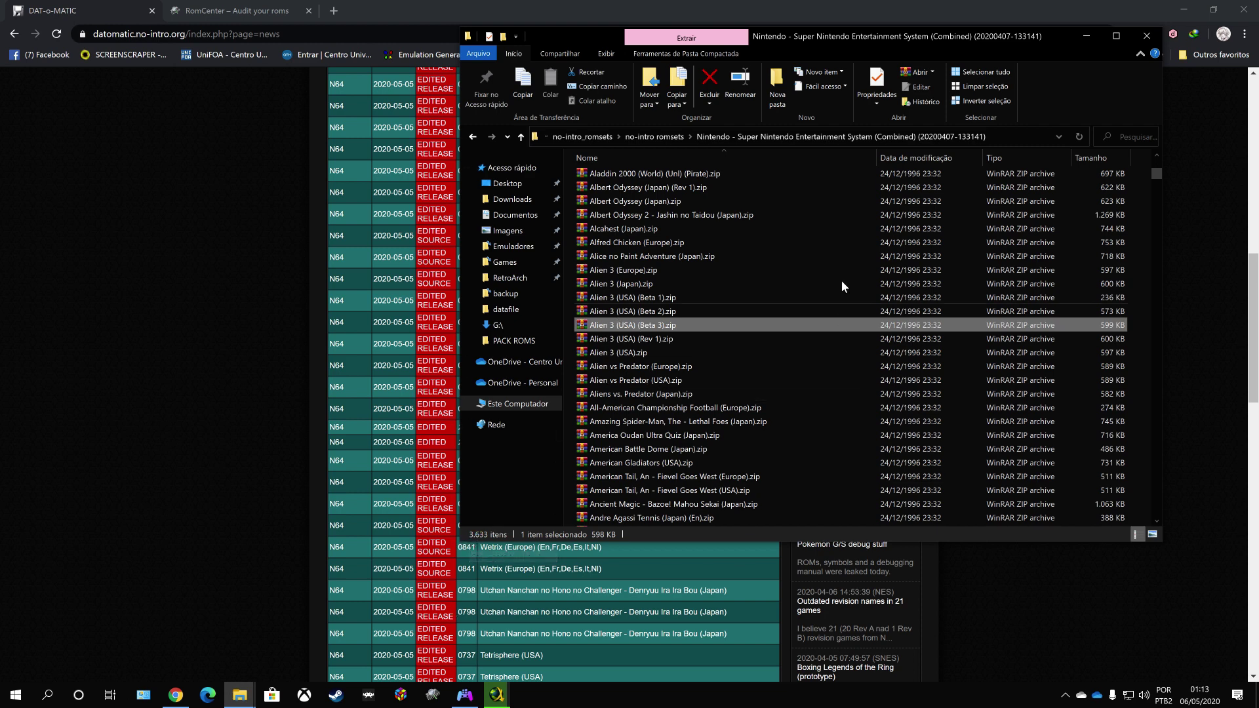
click(622, 463)
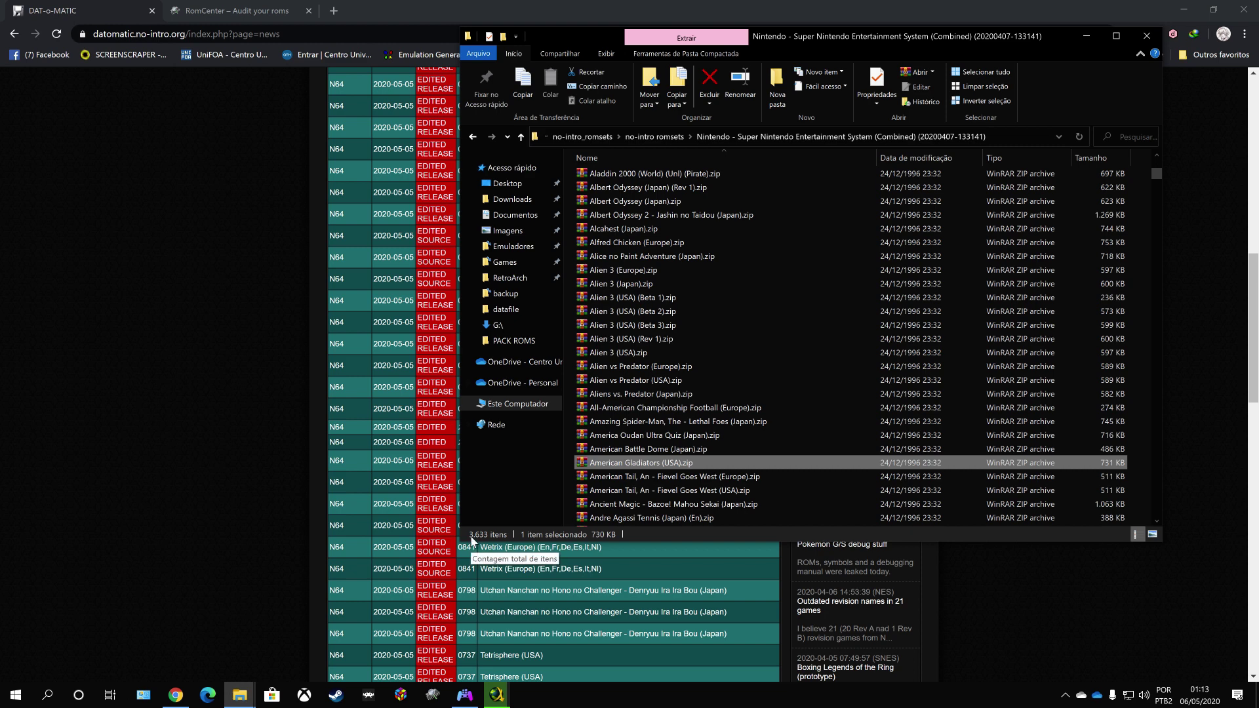
click(719, 421)
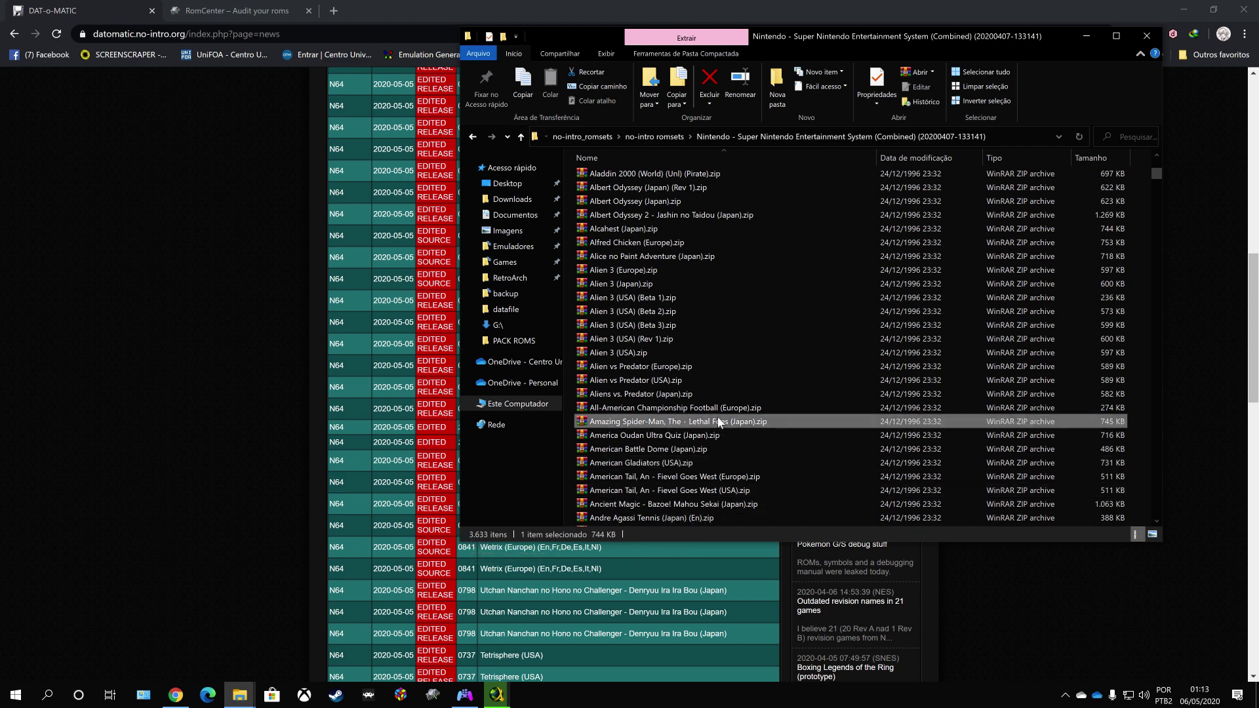
Check the dated USA beta versions of Arcade's Greatest Hits - The Atari Collection 1, and minimize the ROM folder window.
scroll(719, 421, down, 9)
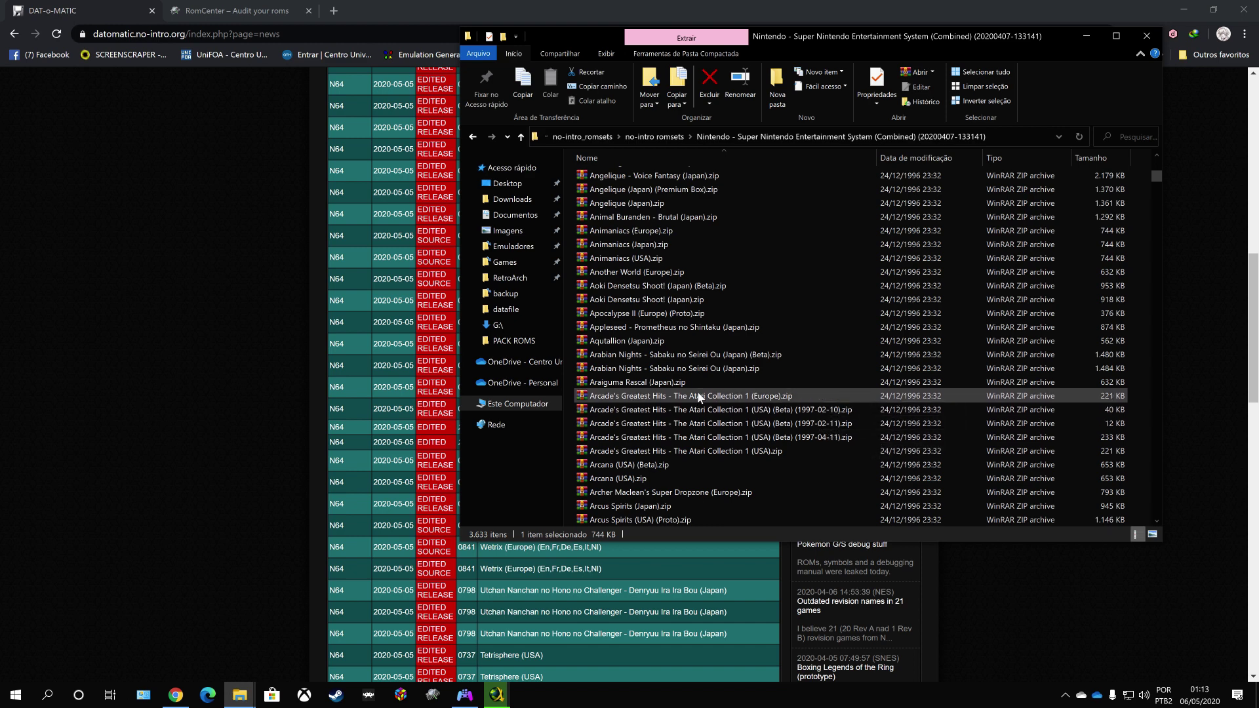
click(762, 438)
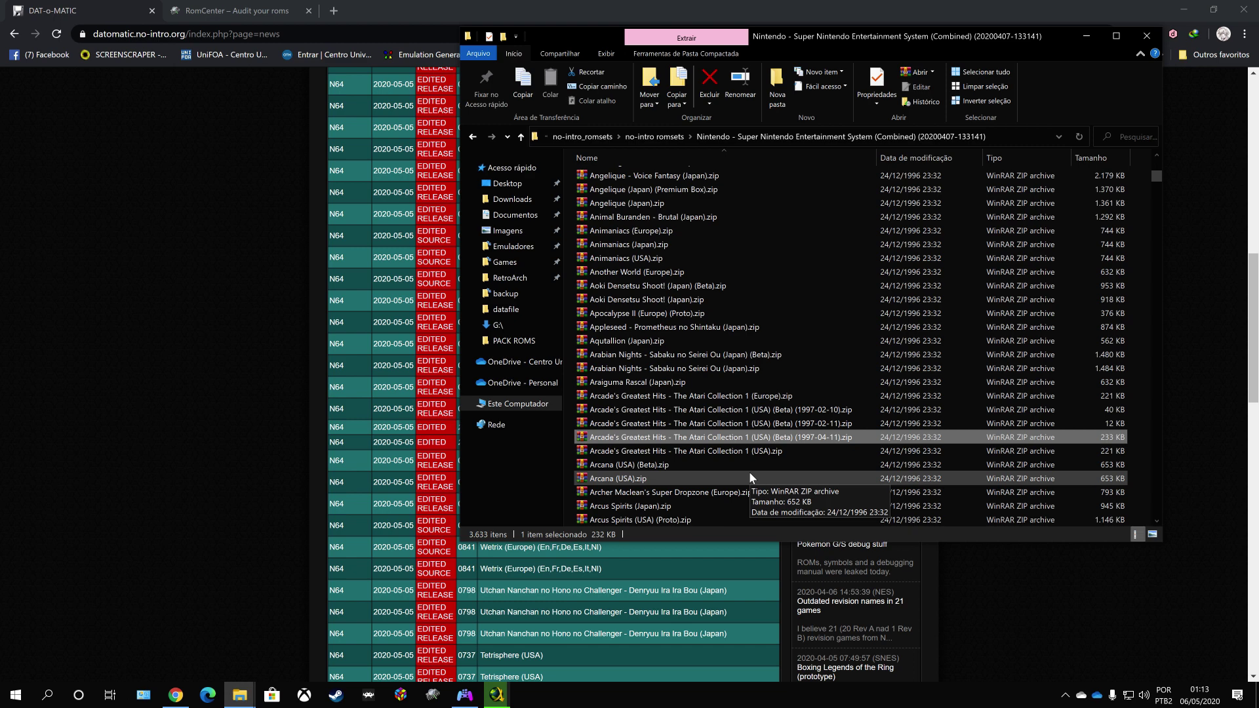
scroll(751, 477, down, 3)
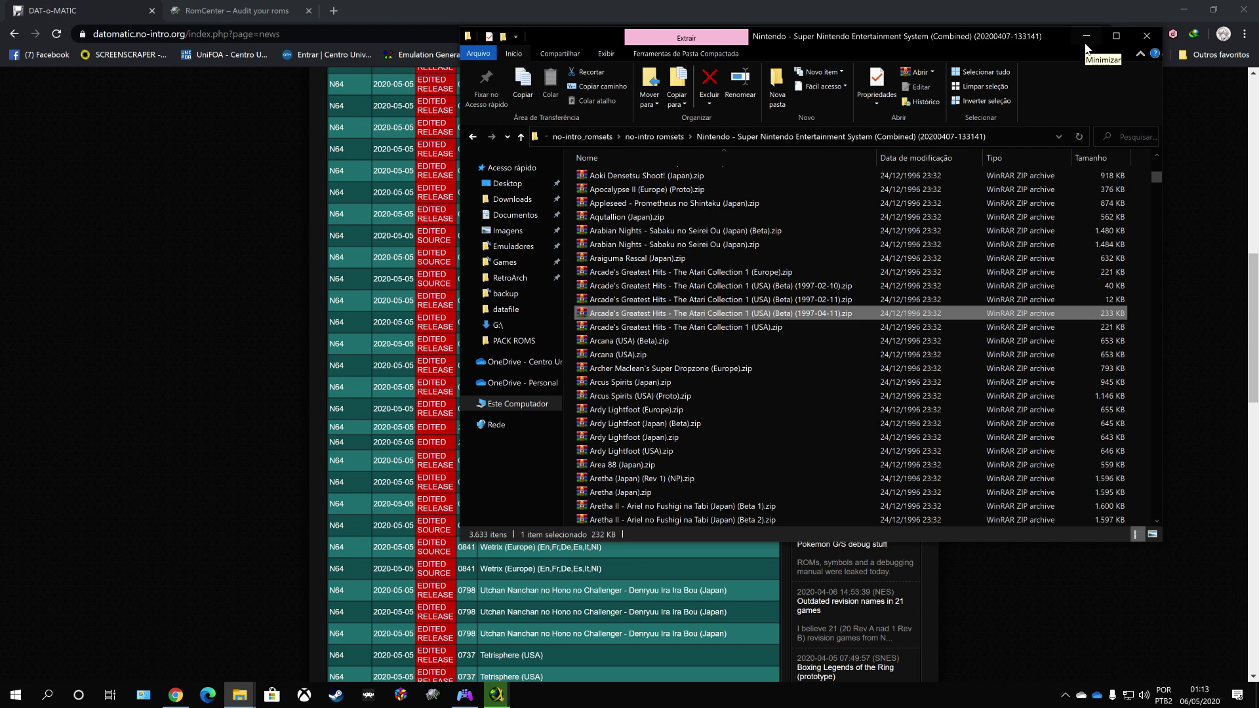
click(1084, 43)
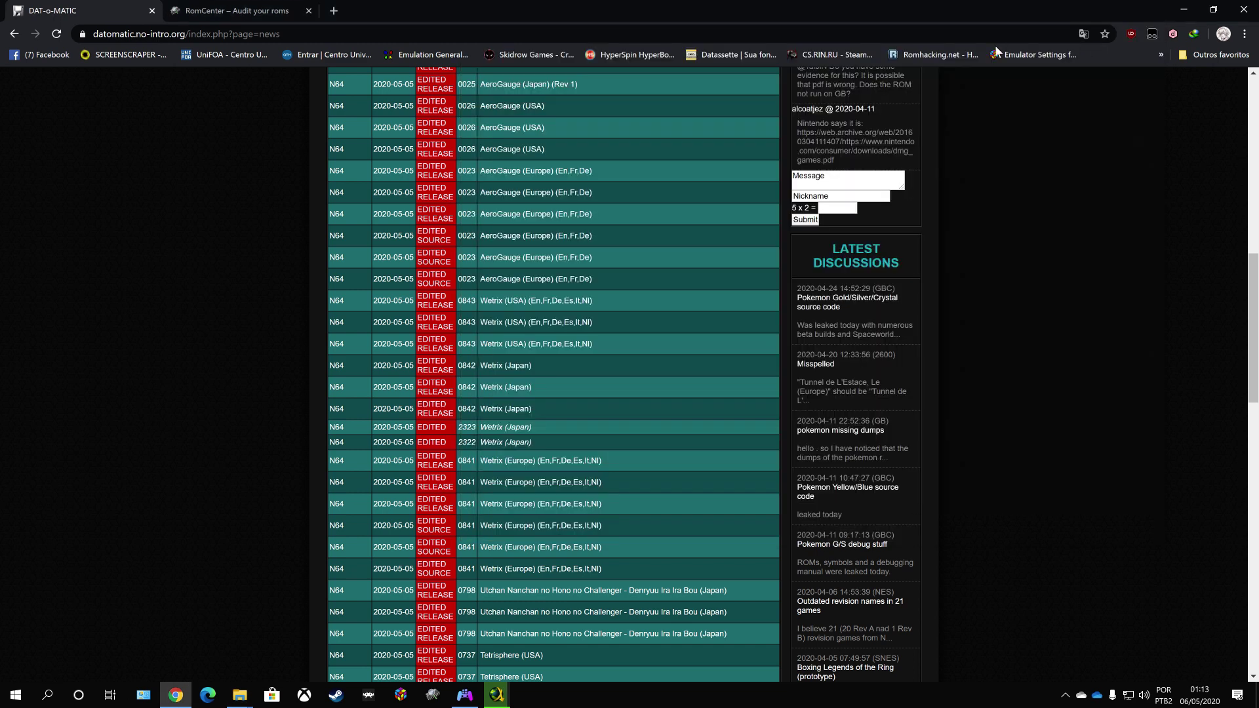
Download the Romcenter 4.0.1 Windows installer from the RomCenter website's download page.
click(234, 9)
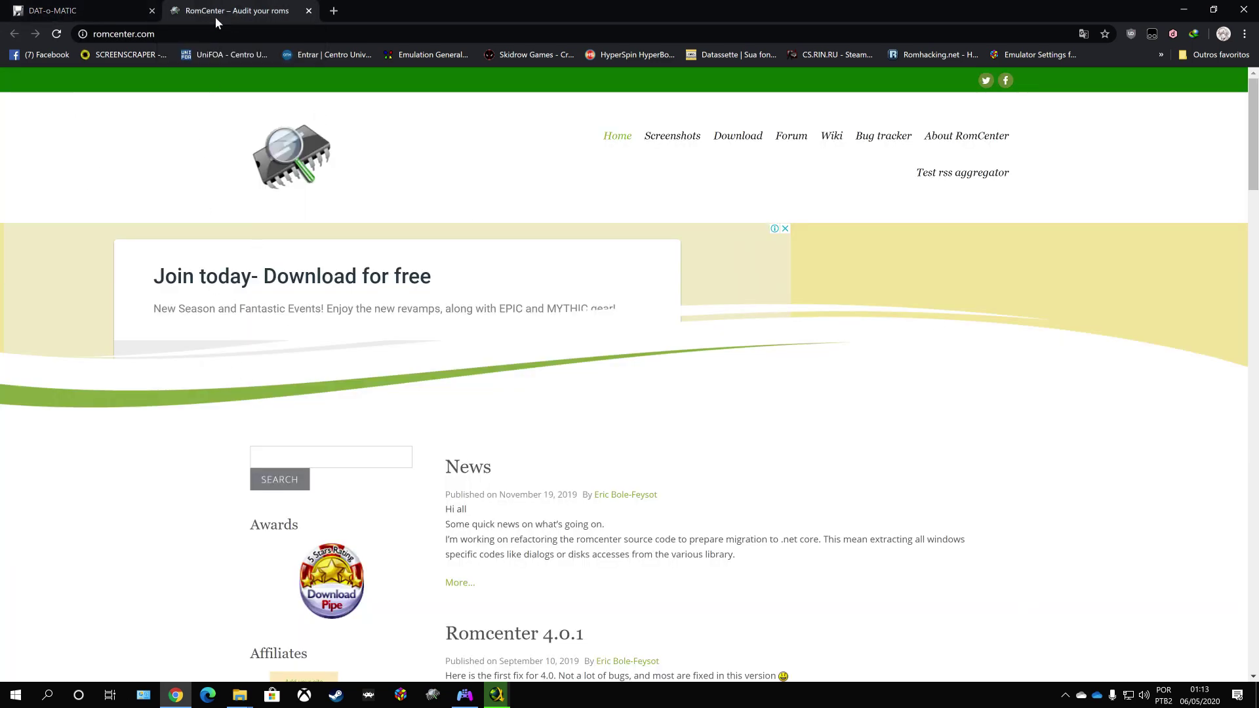
click(737, 138)
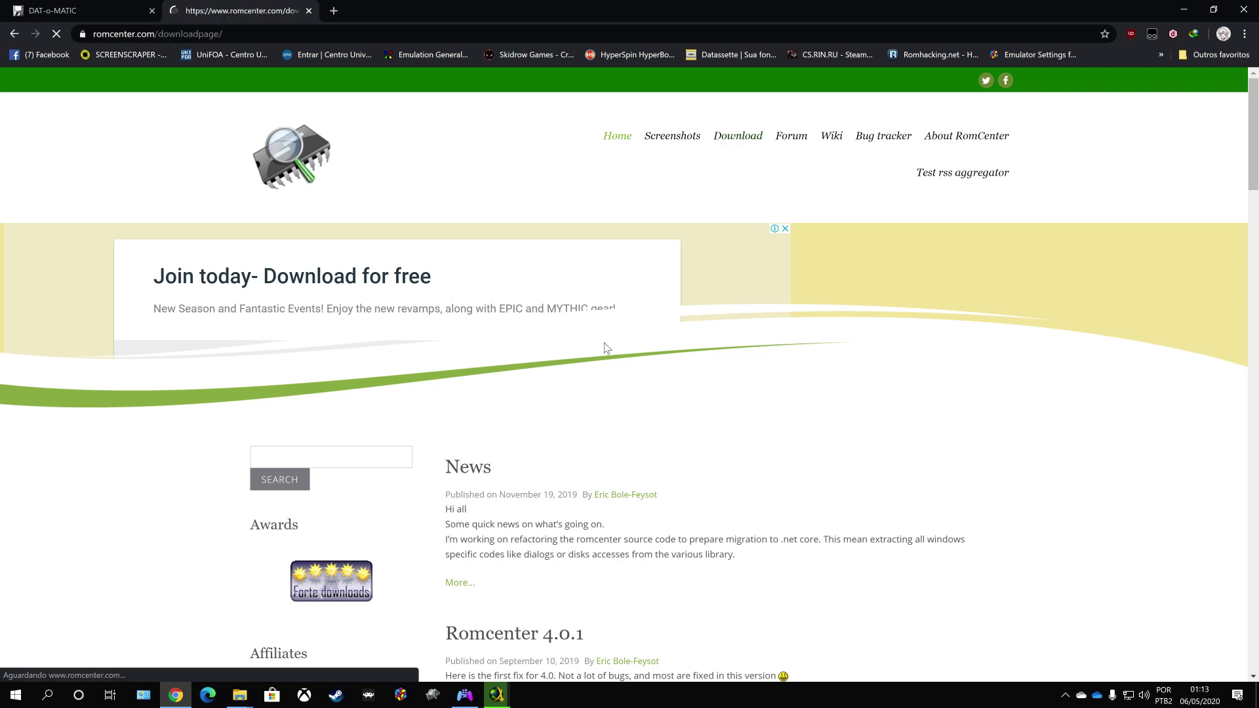
scroll(705, 458, down, 2)
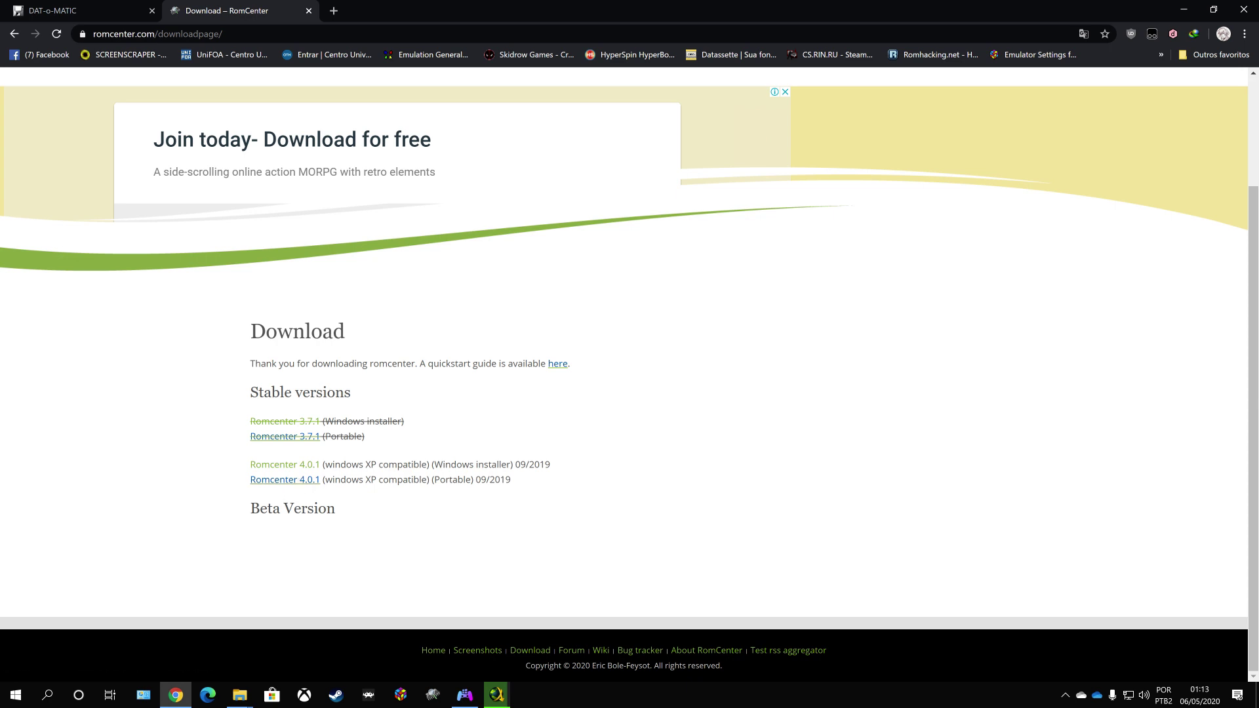
click(305, 468)
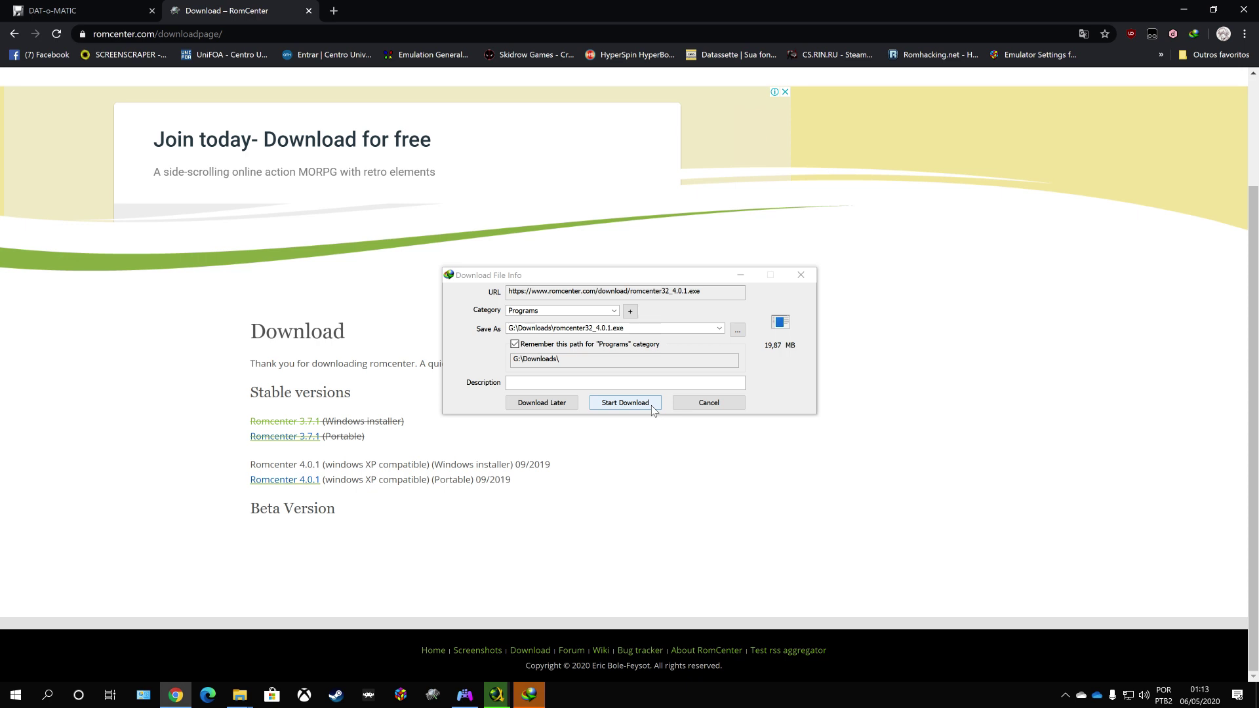
click(625, 403)
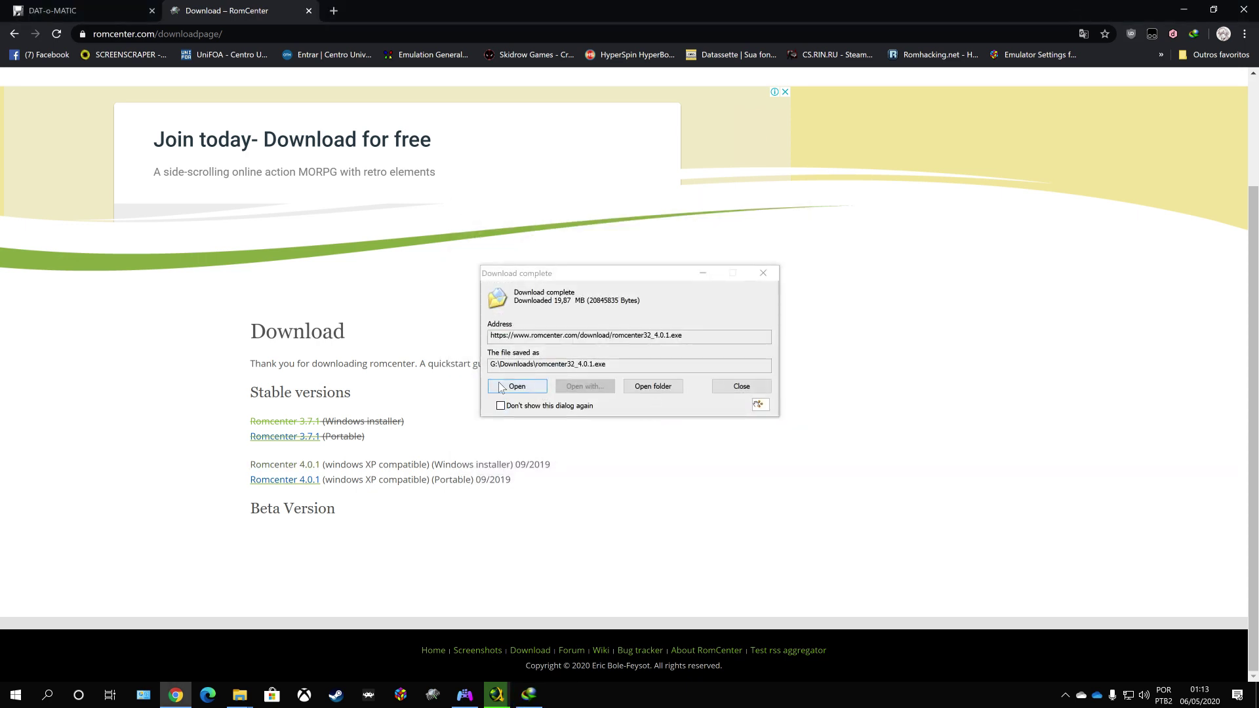
Install Romcenter 4.0.1 with Português (Portugal) as the setup language and a desktop icon, and launch it on completion.
click(502, 386)
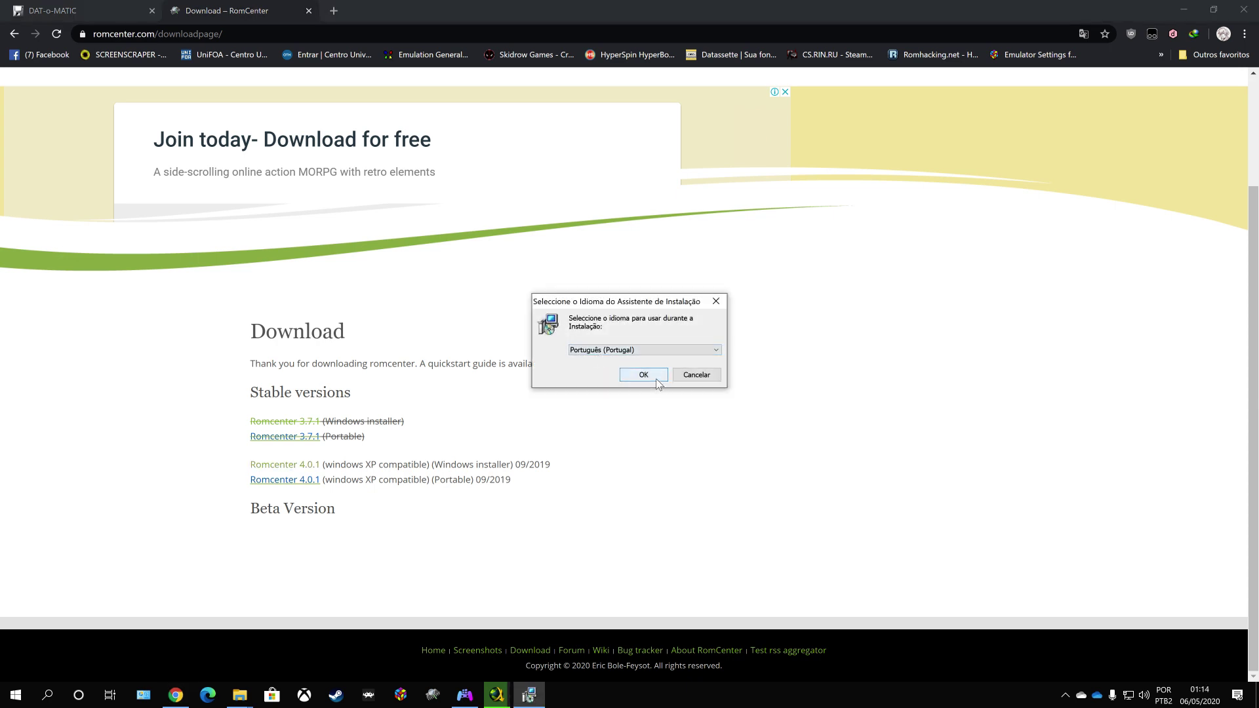
click(655, 379)
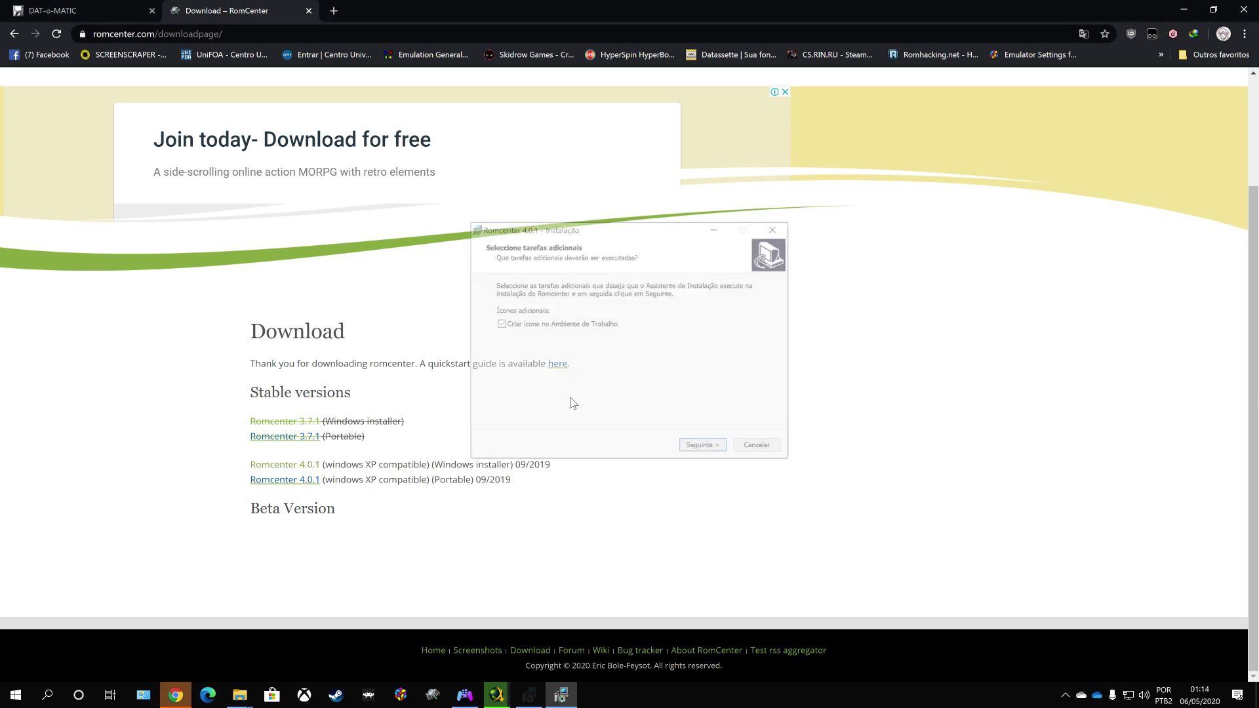
click(703, 447)
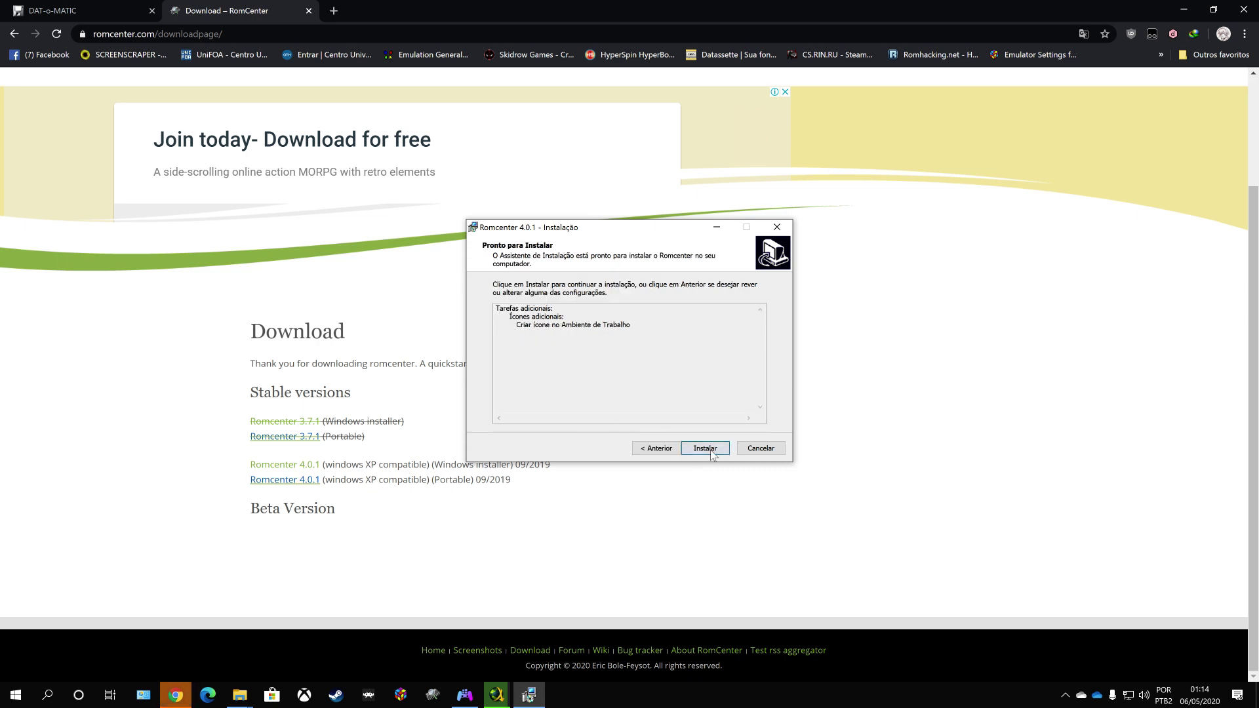
click(654, 450)
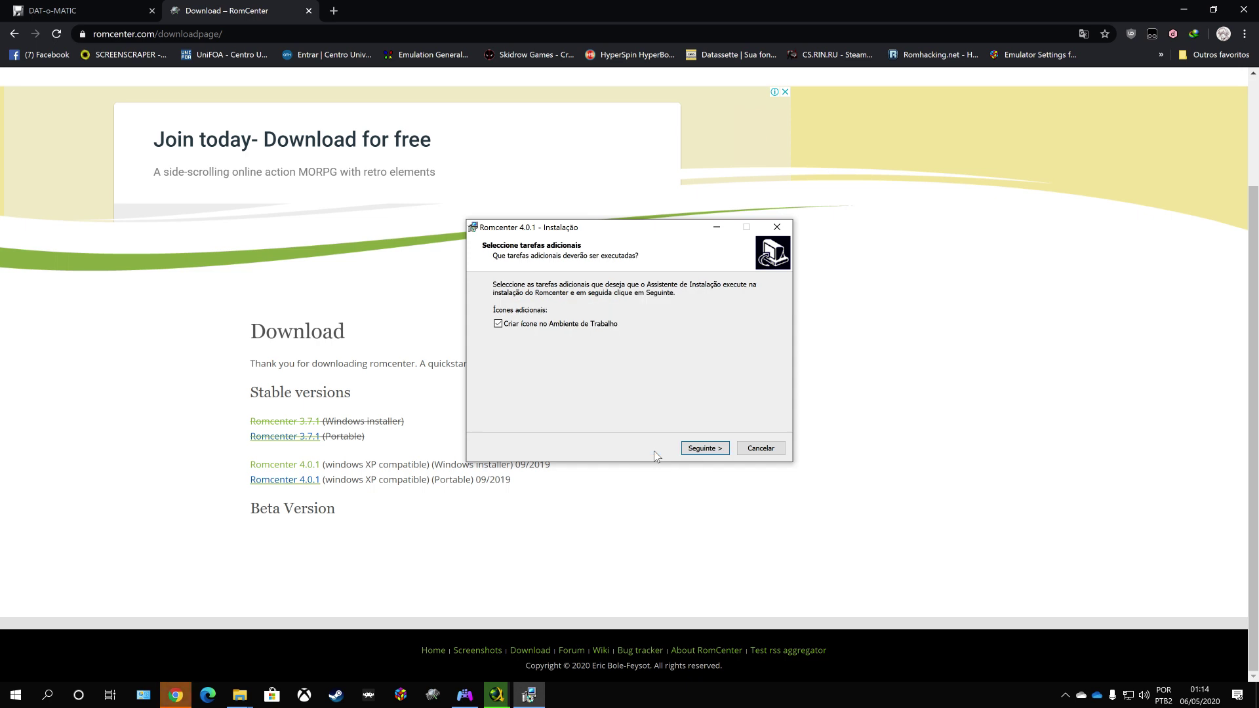
click(705, 452)
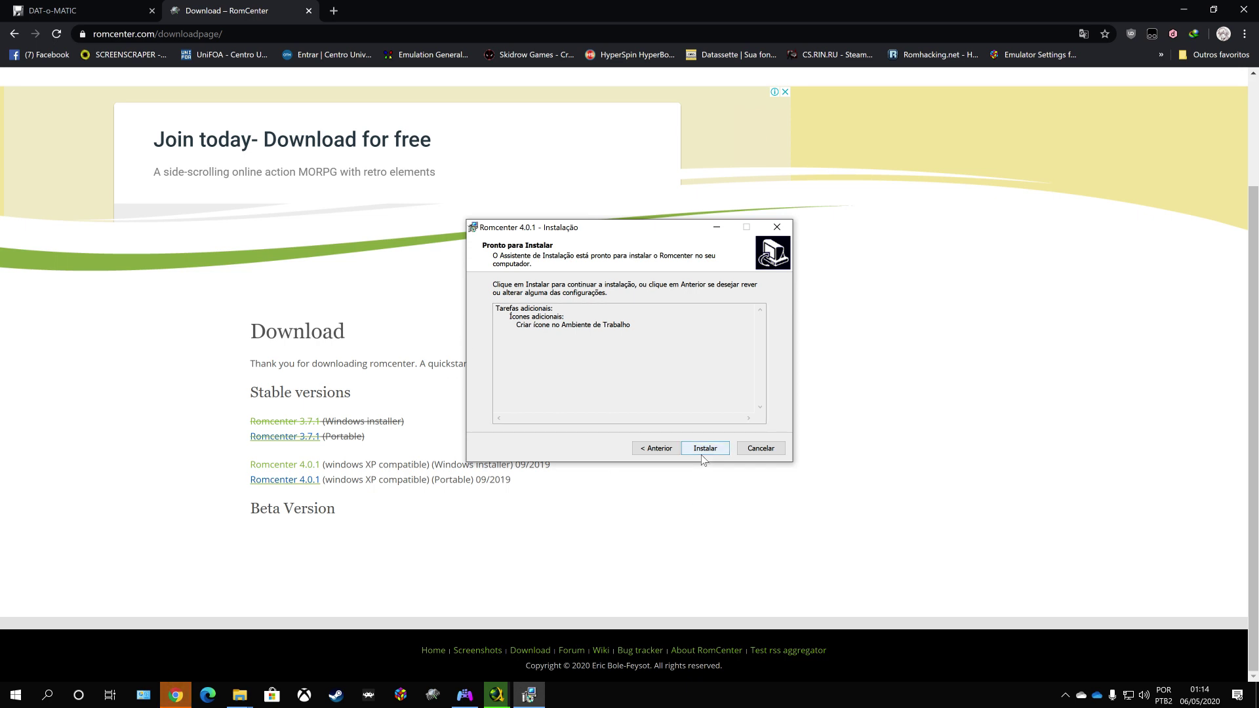
click(701, 453)
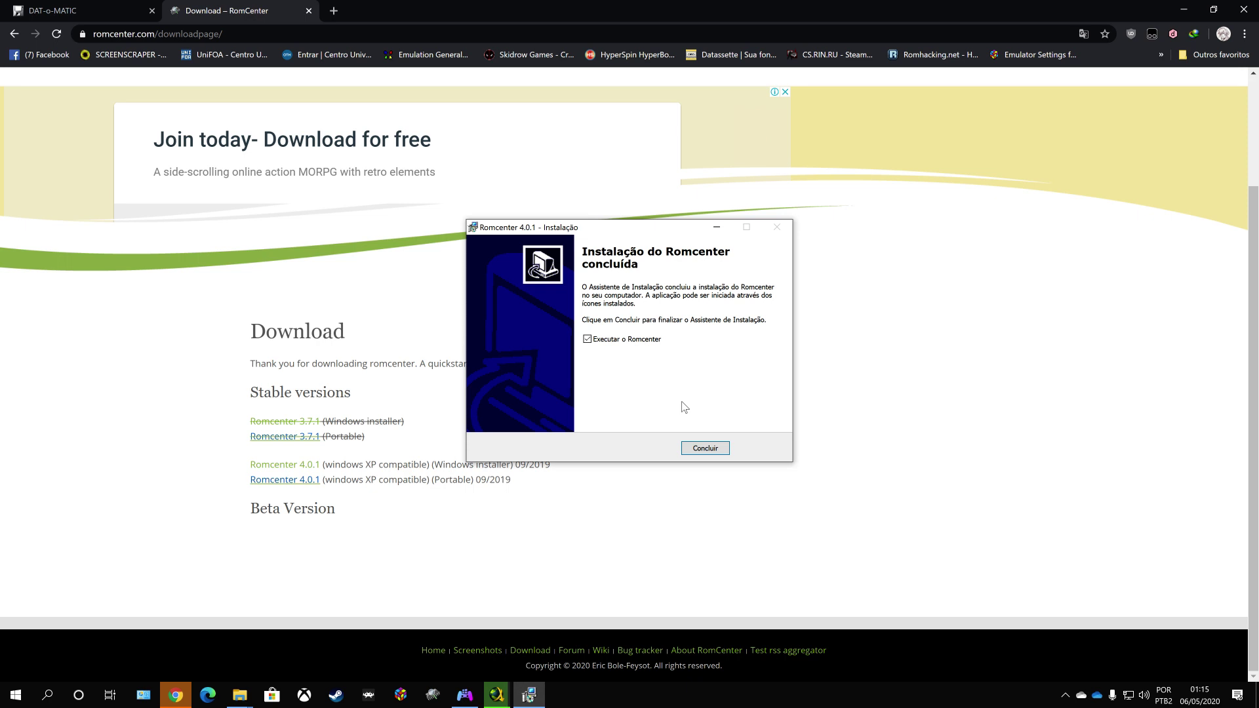
click(702, 452)
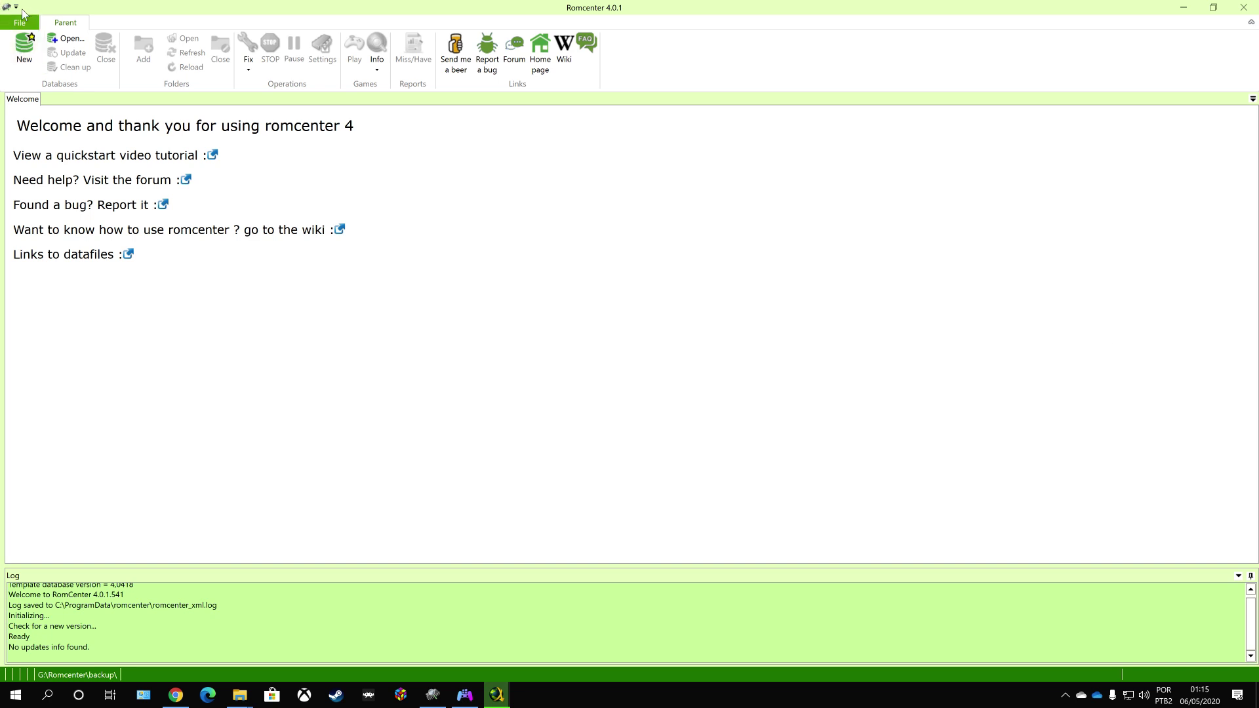
Open the RomCenter options and choose en as the interface language.
click(11, 8)
click(14, 9)
click(16, 59)
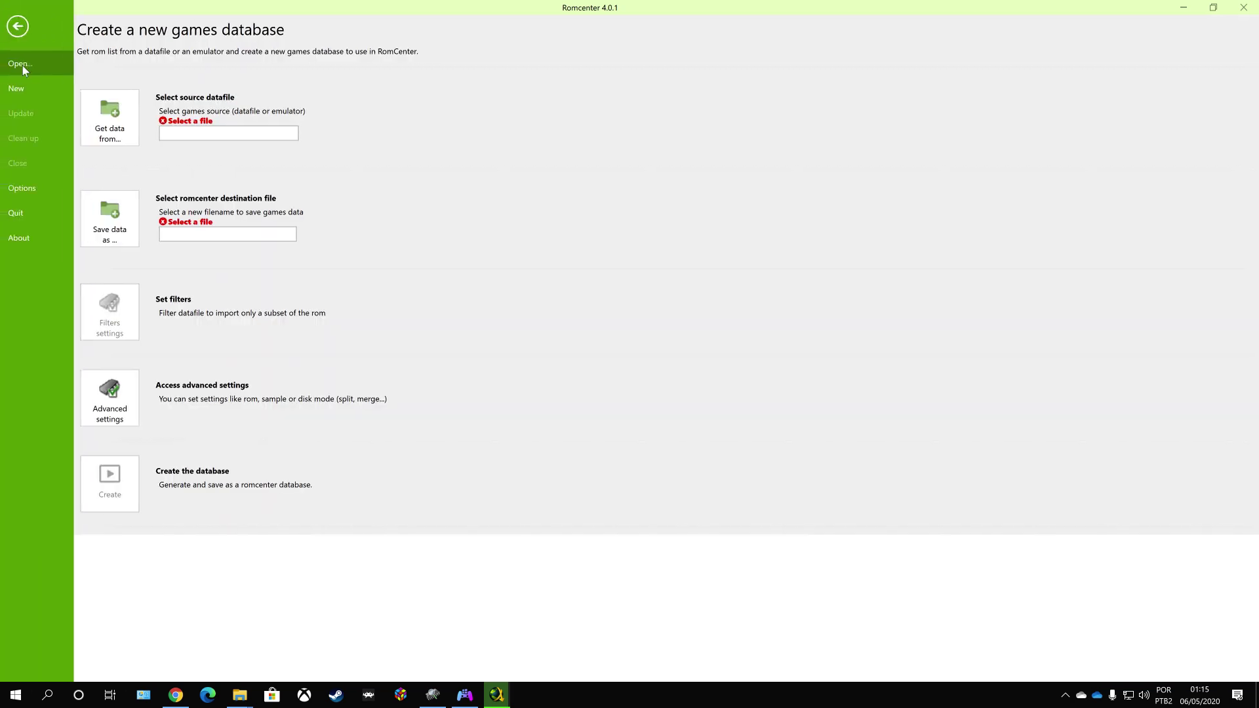
click(33, 191)
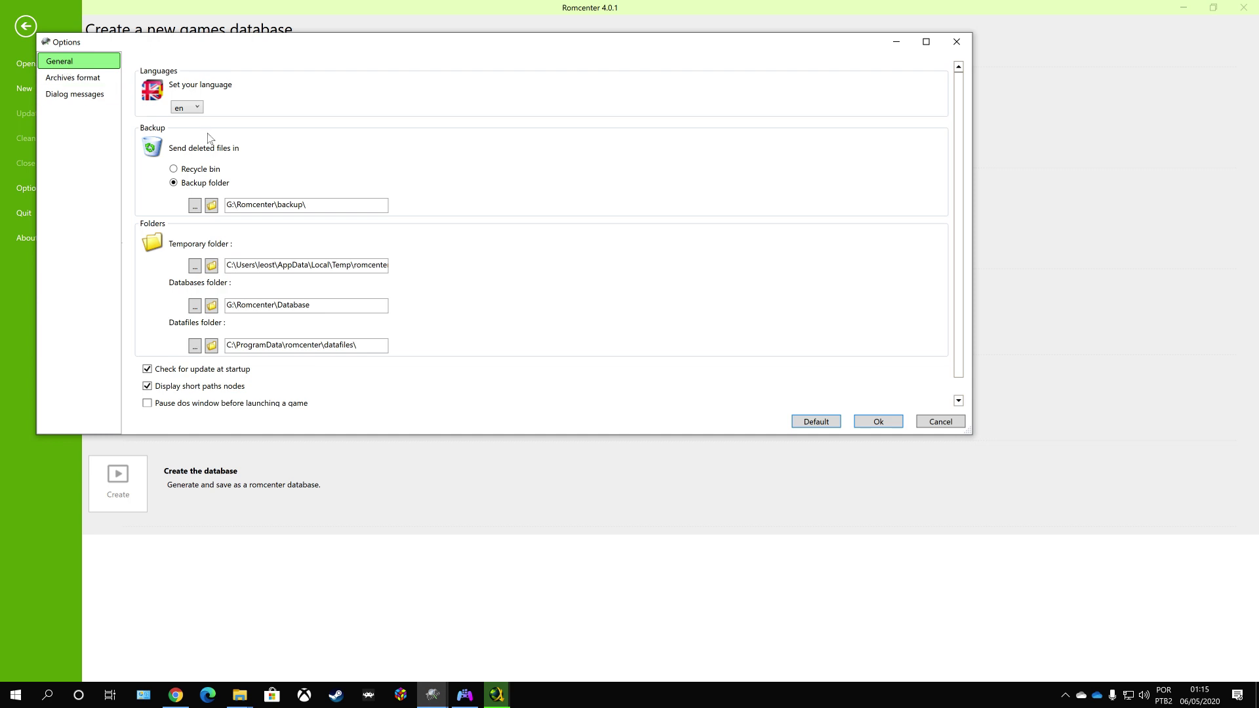
click(198, 108)
click(194, 120)
Send deleted files to the backup folder G:\Romcenter\backup\ and inspect that folder's contents.
click(191, 173)
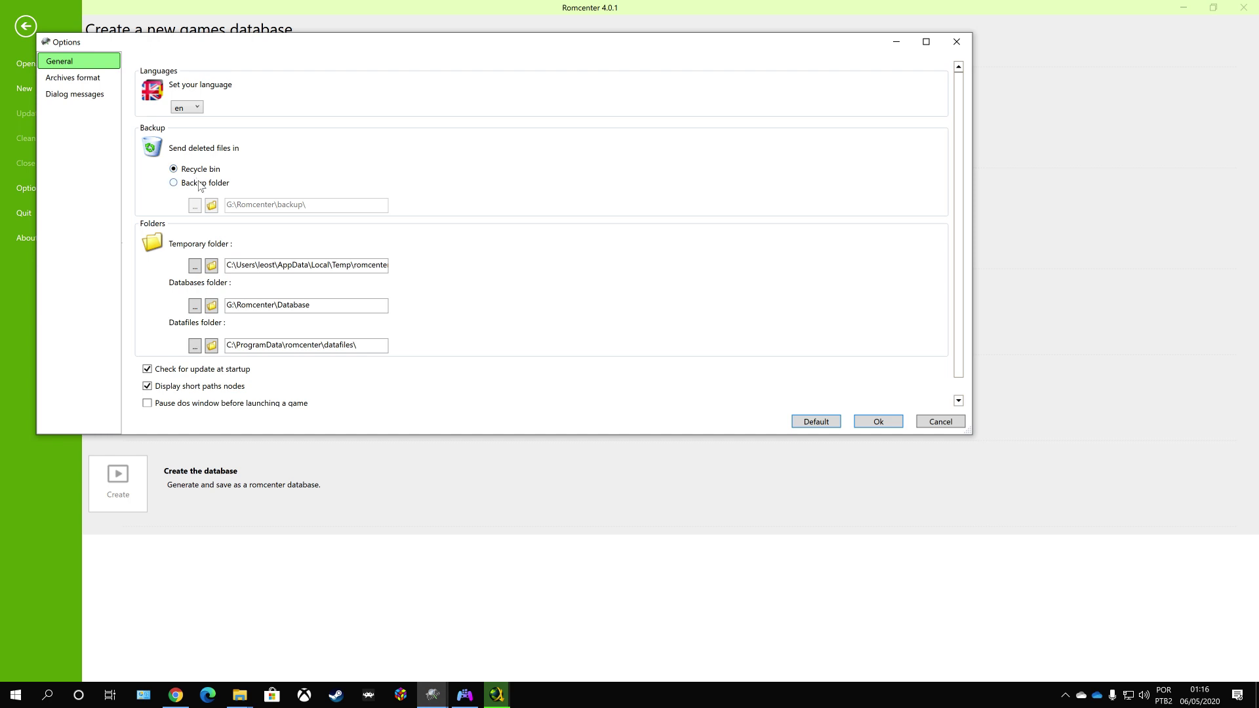
click(193, 183)
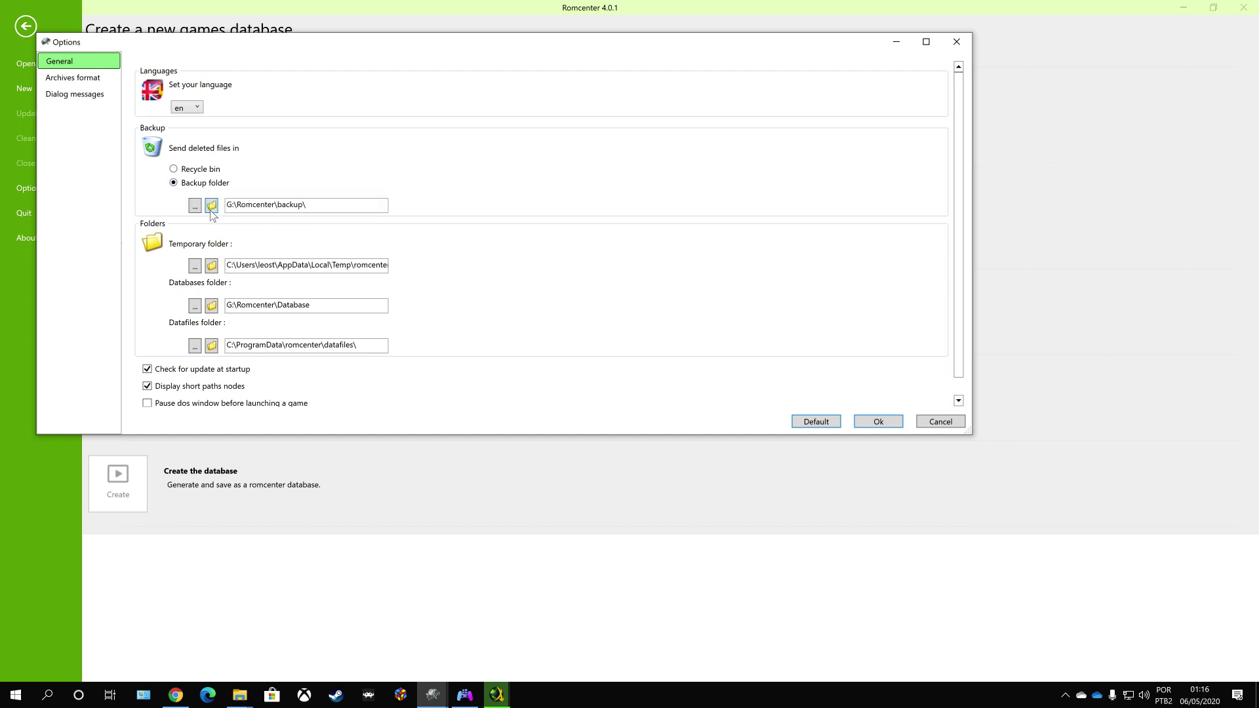
click(211, 206)
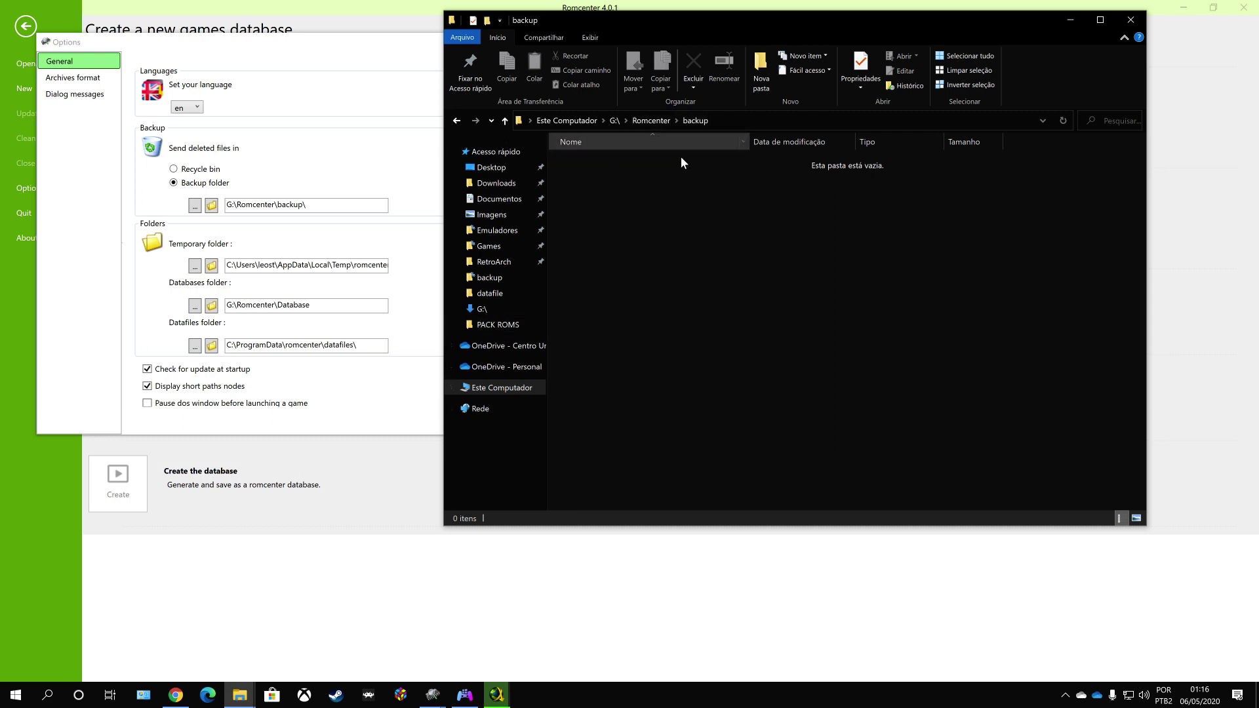
click(1141, 16)
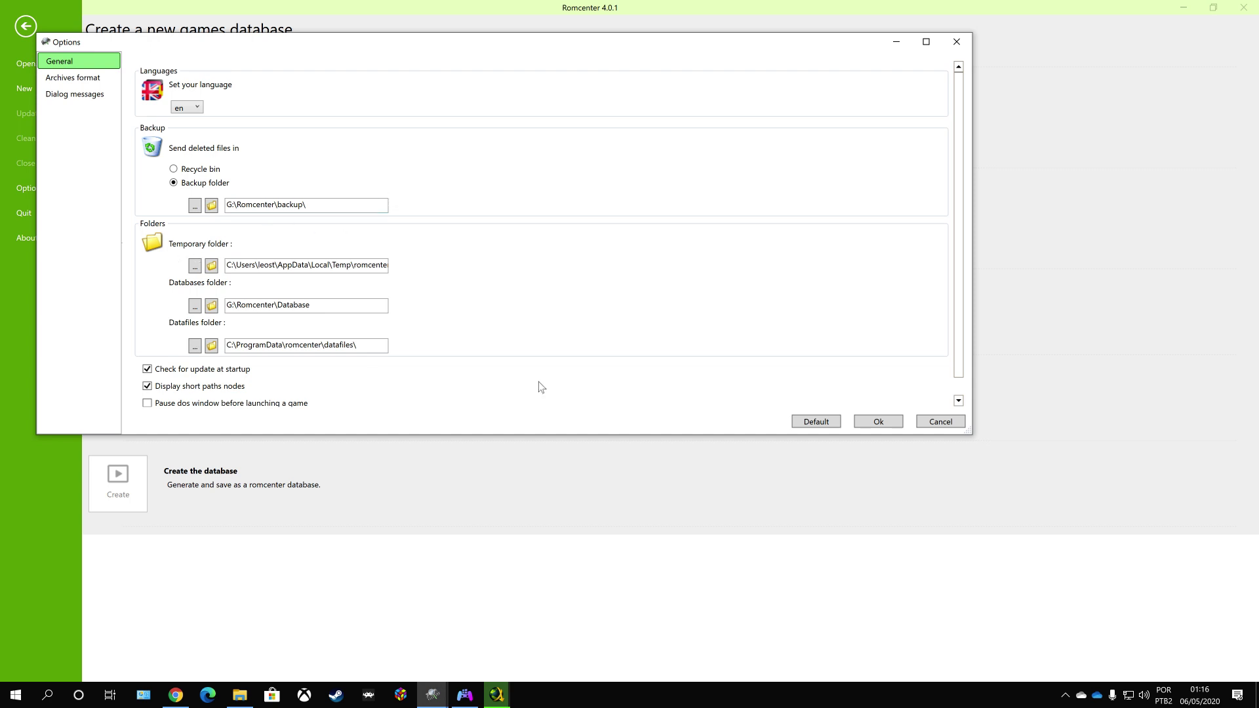
Review the temporary, databases and datafiles folder paths, and set the number of threads to 12.
drag(305, 265, 442, 270)
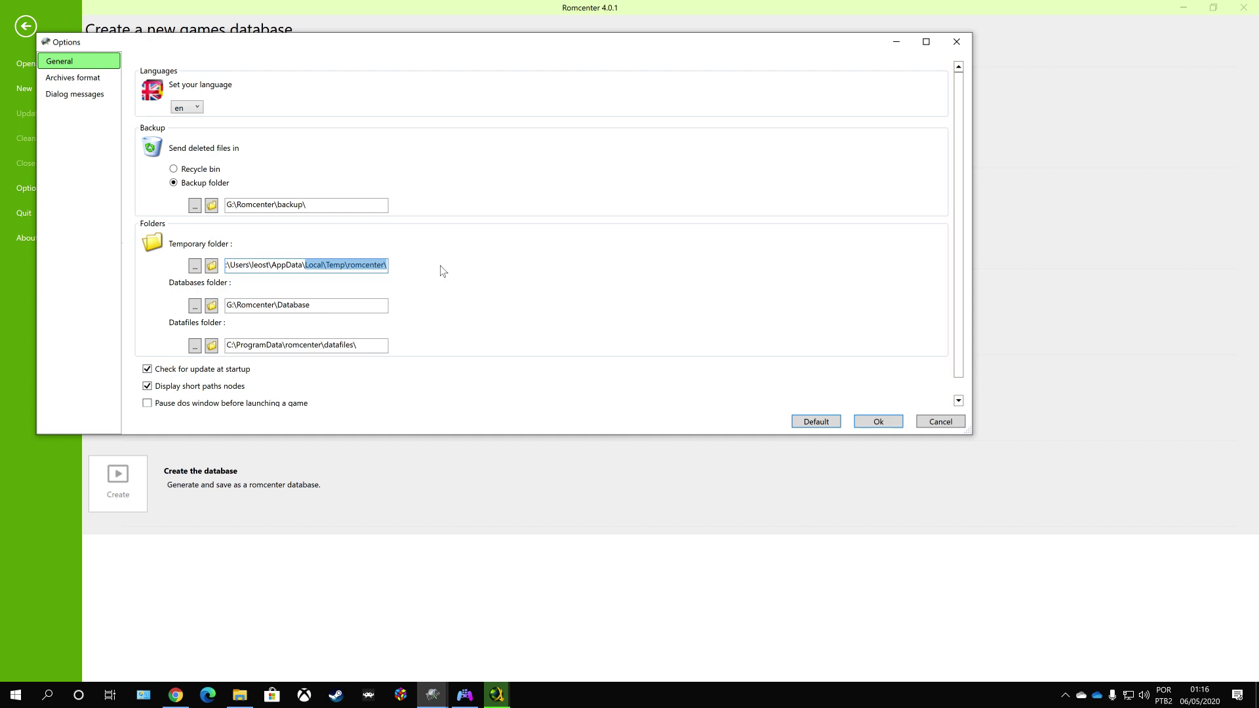
click(211, 307)
click(310, 306)
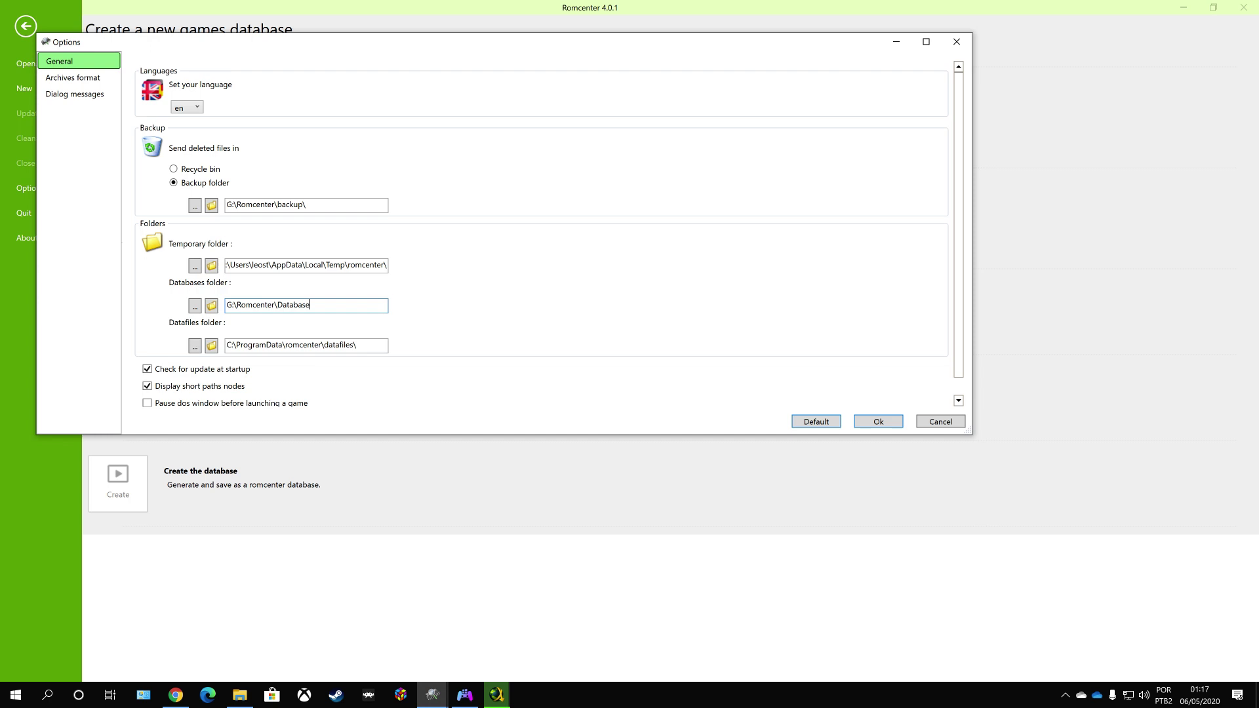
scroll(338, 323, down, 1)
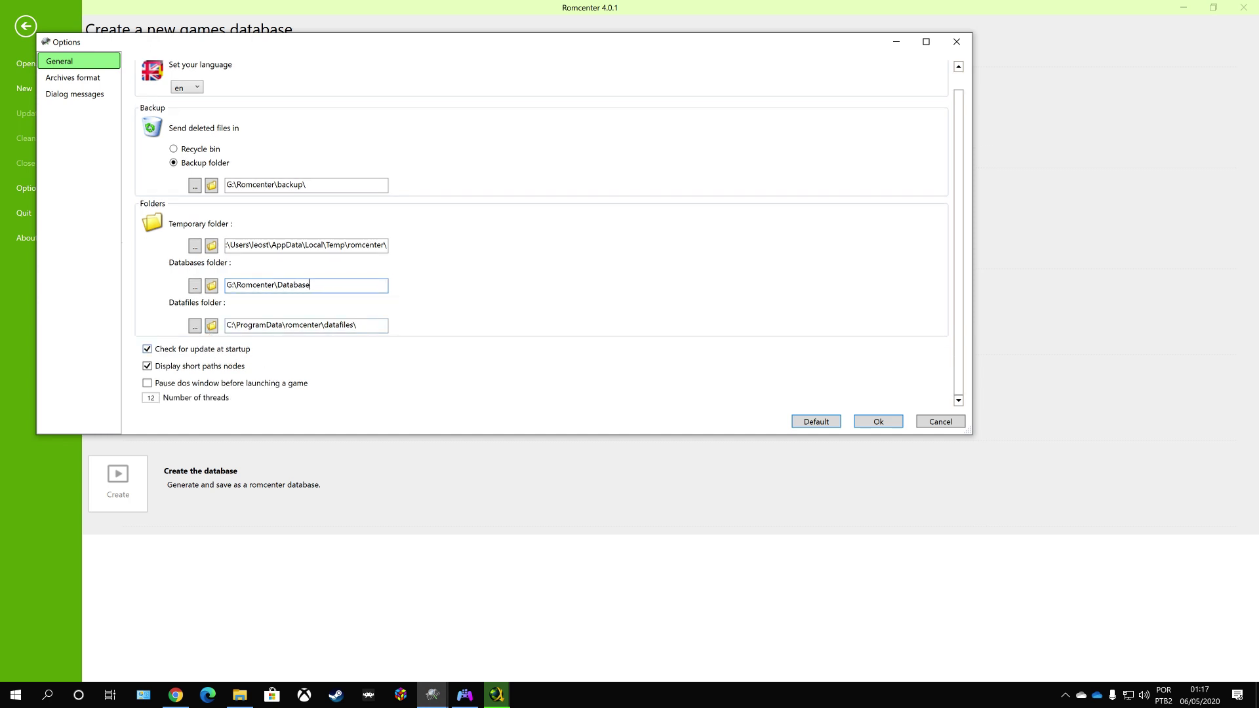
click(364, 326)
double_click(151, 398)
text(12)
Set the Zip archive compression level to max, and accept the options after reviewing the confirmation dialog settings.
click(72, 81)
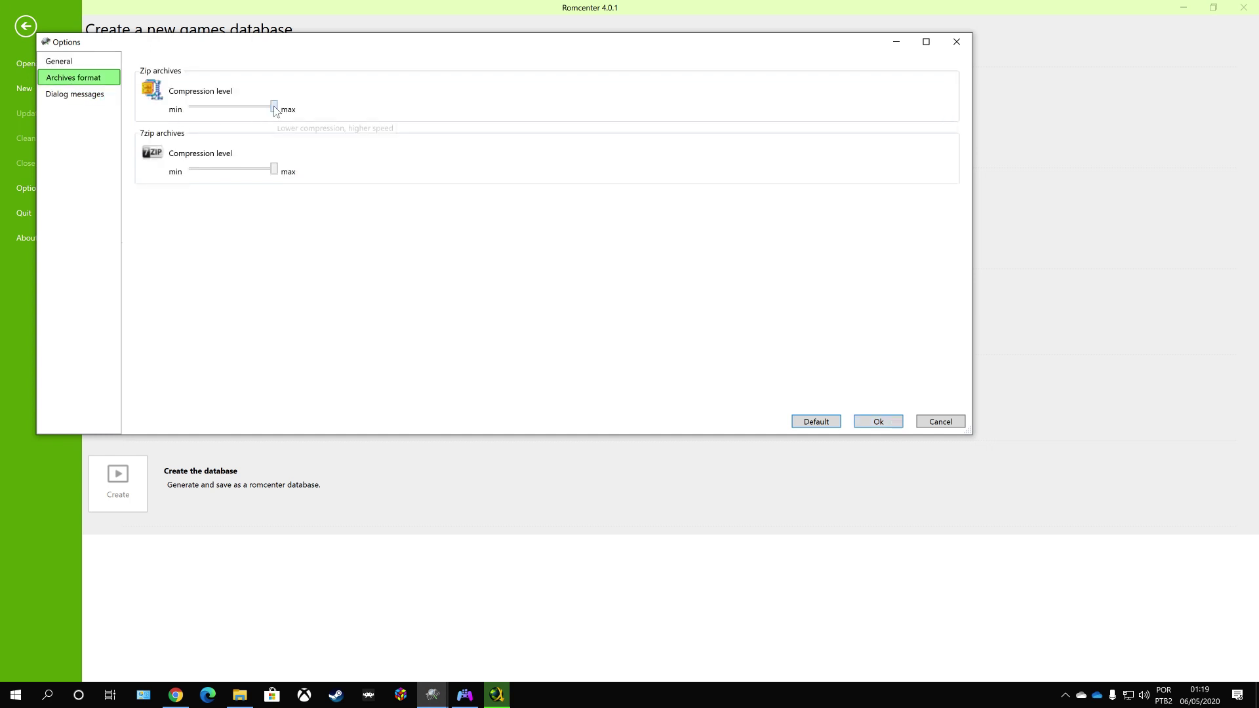
mouse_move(274, 107)
mouse_down()
mouse_move(249, 109)
mouse_move(275, 110)
mouse_up()
click(92, 96)
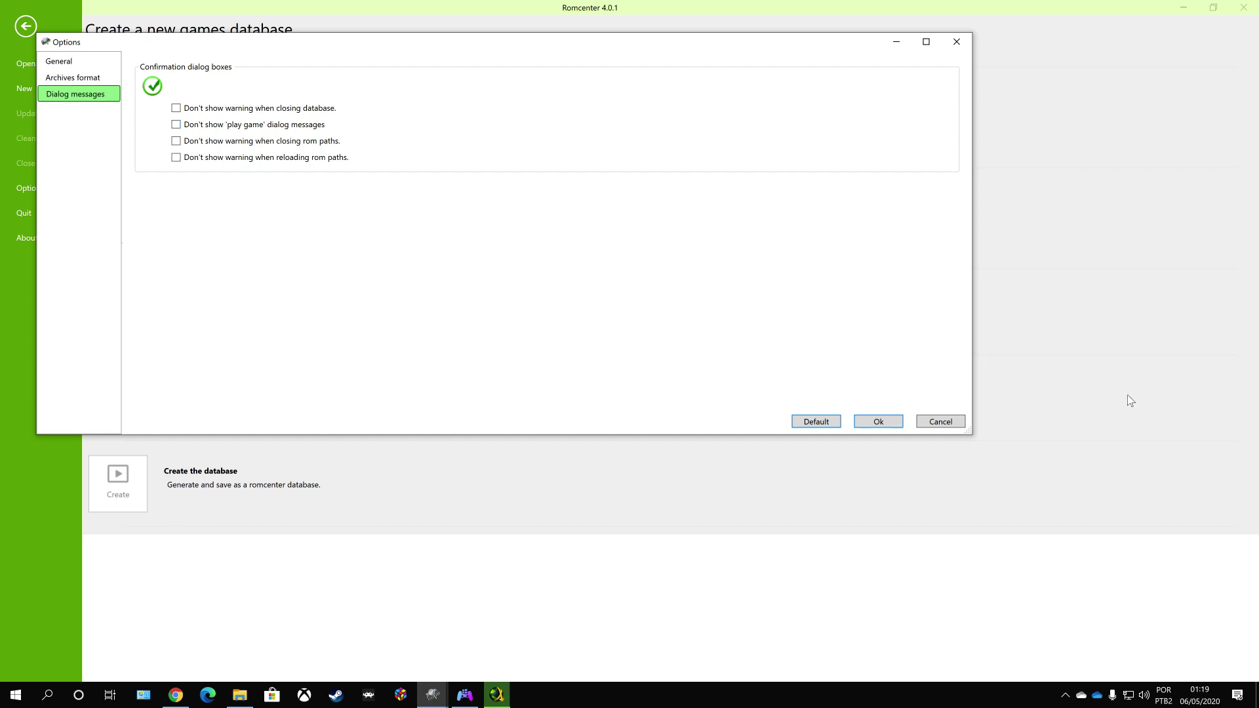
click(866, 422)
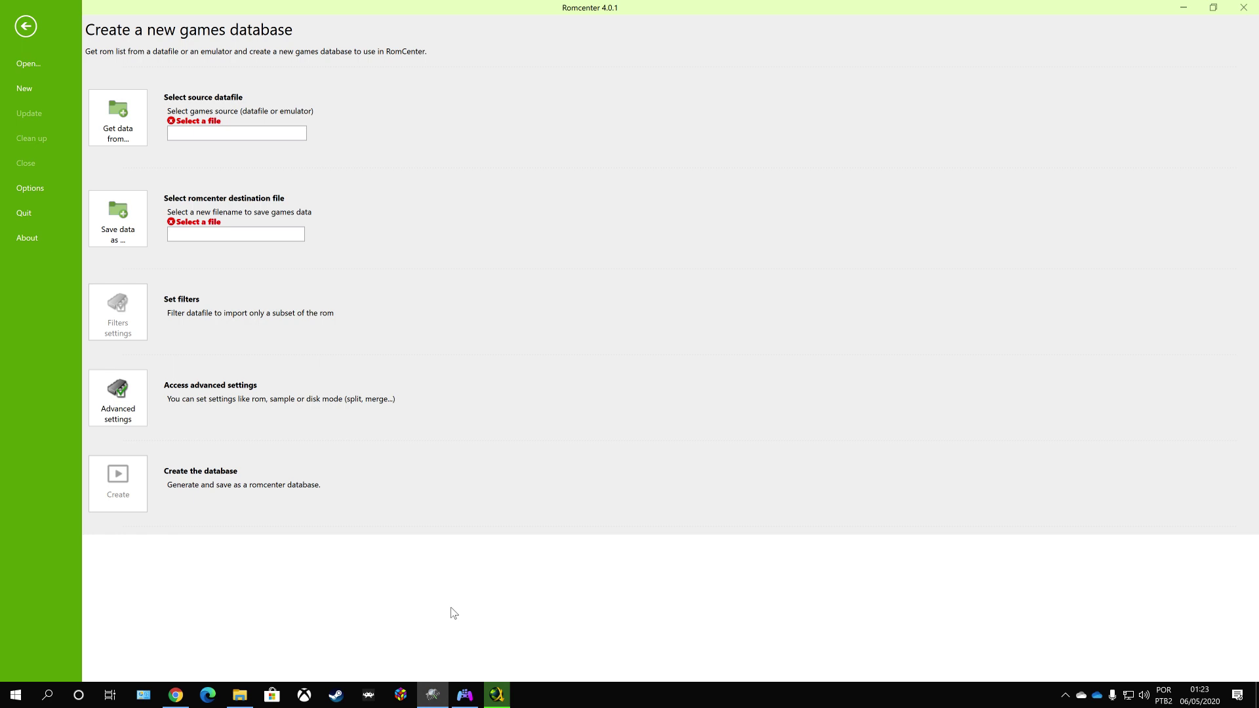
Return to DAT-o-MATIC in Chrome and look through its news list of edited releases and sources.
click(182, 693)
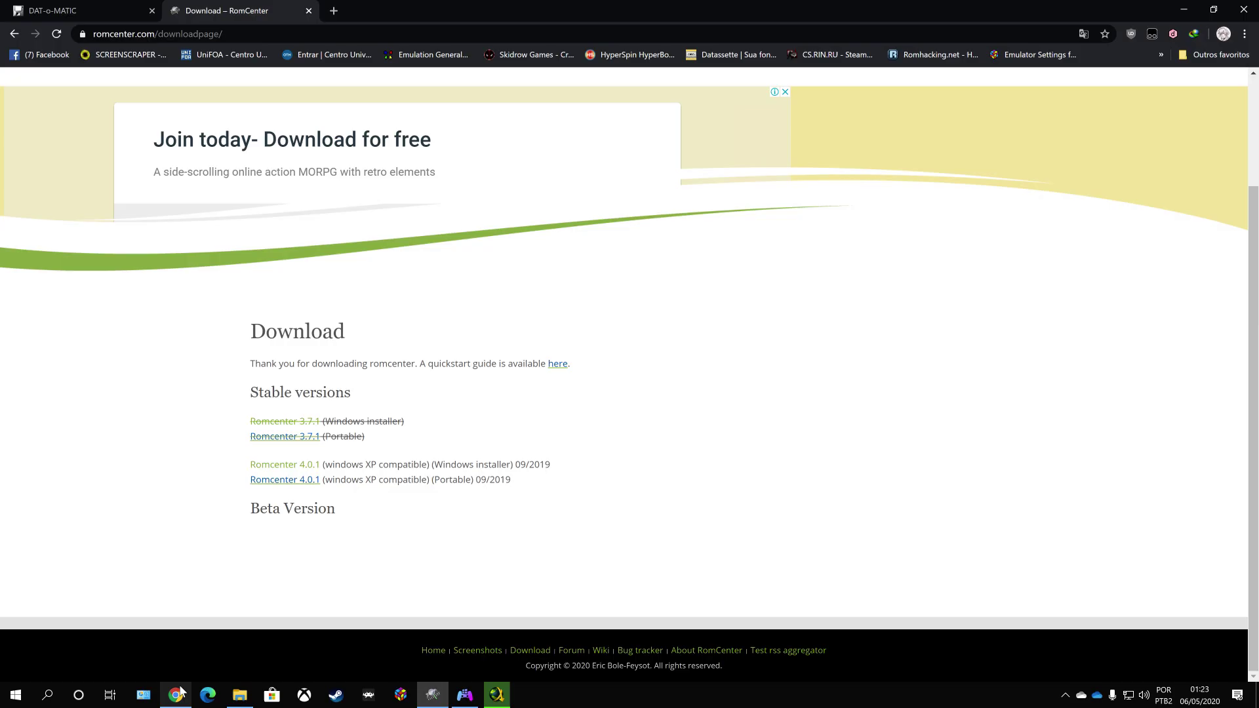
click(107, 13)
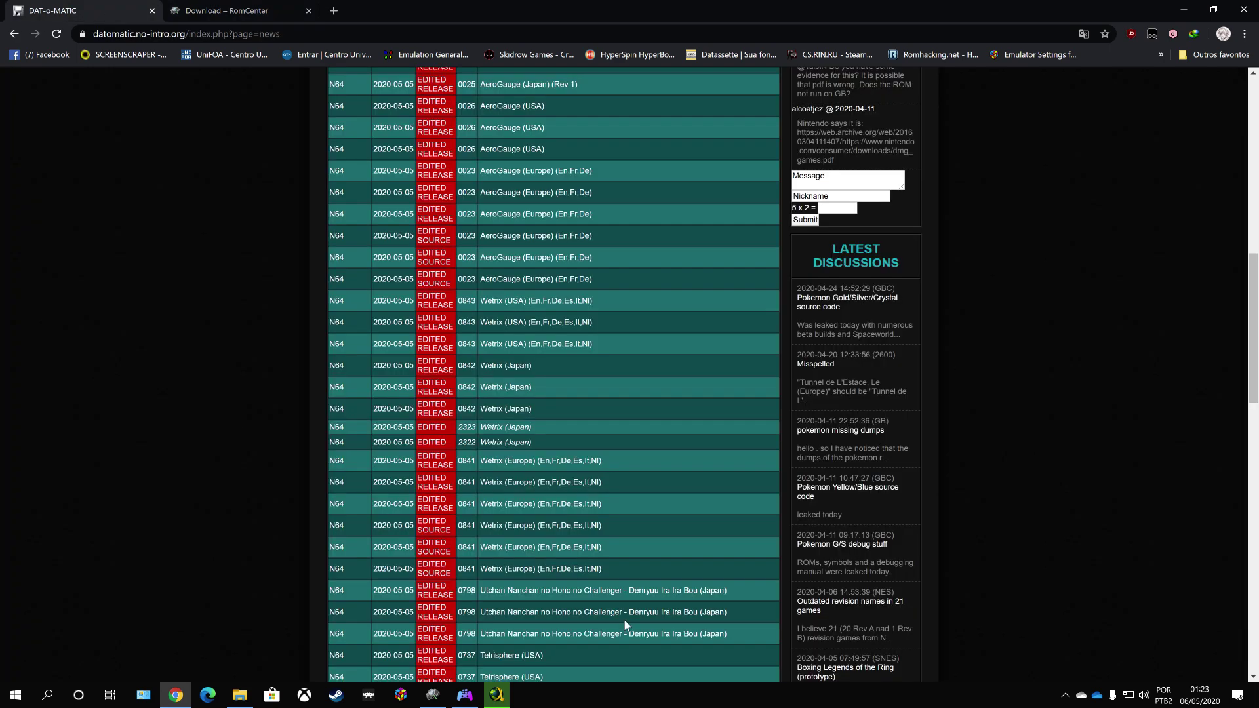
scroll(568, 416, up, 10)
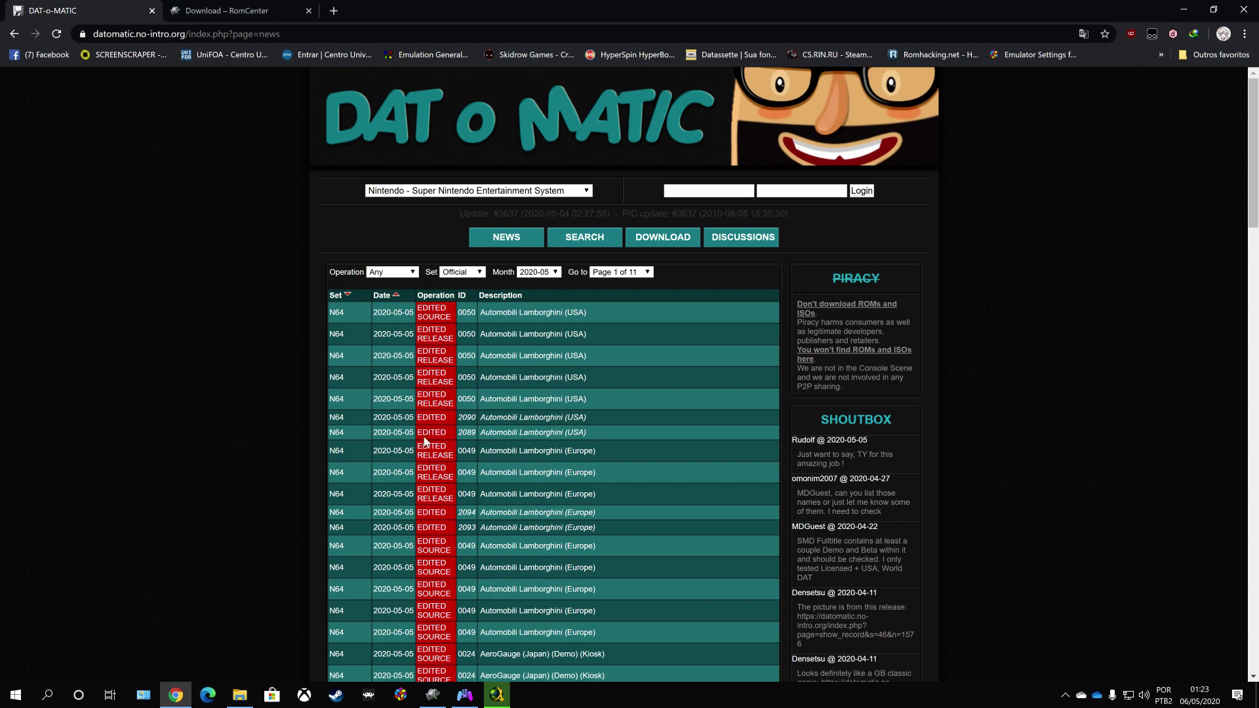
scroll(432, 307, down, 15)
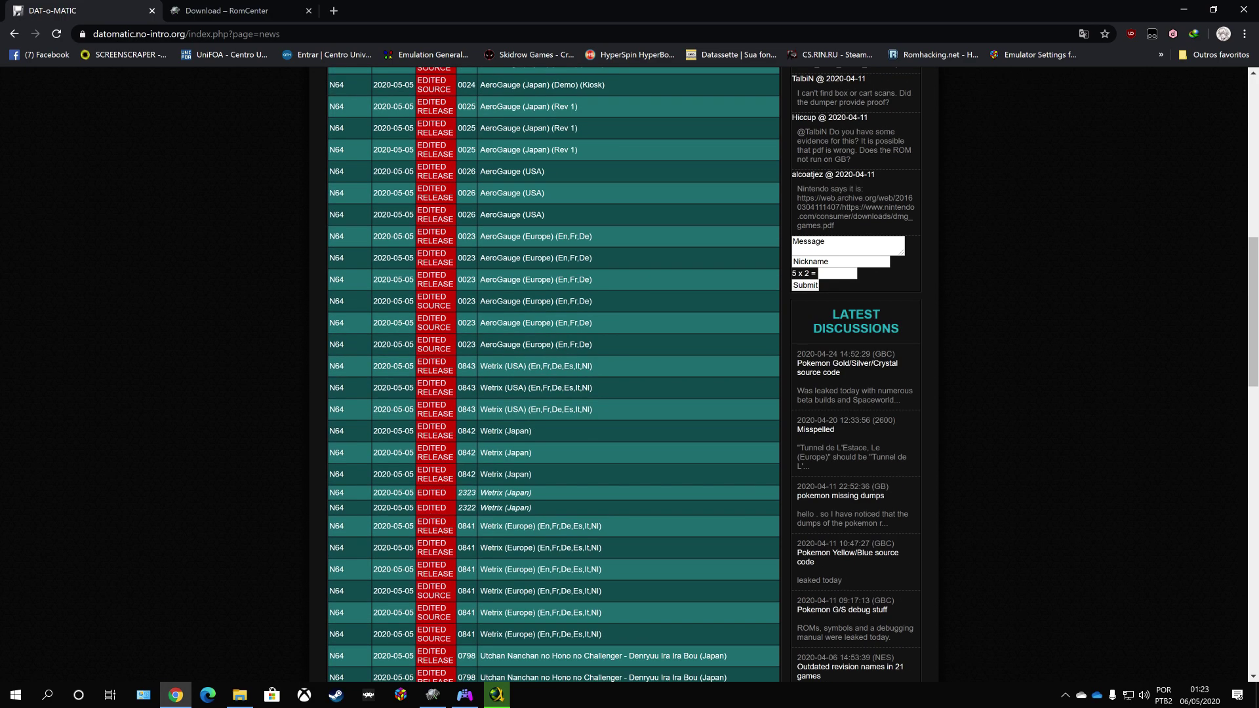
scroll(428, 516, down, 3)
scroll(428, 515, up, 18)
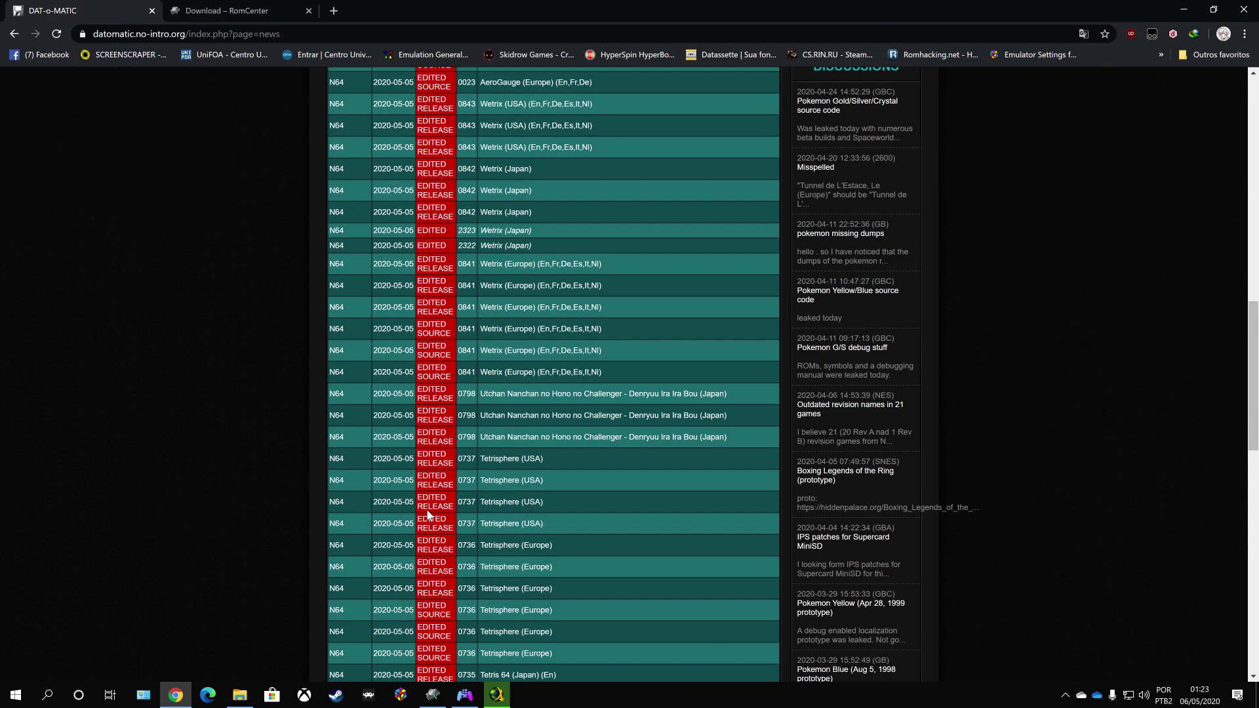
scroll(428, 515, up, 2)
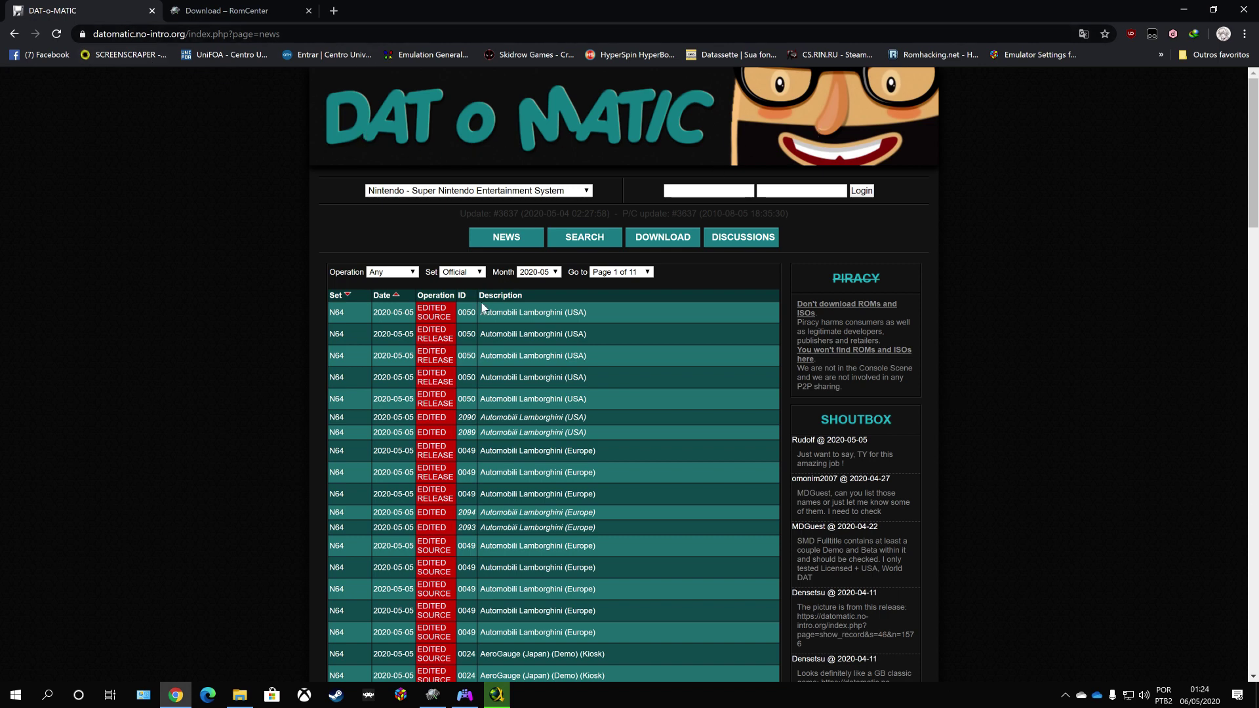
Select Nintendo - Super Nintendo Entertainment System as the system and browse its Datset title list on the search page.
click(585, 191)
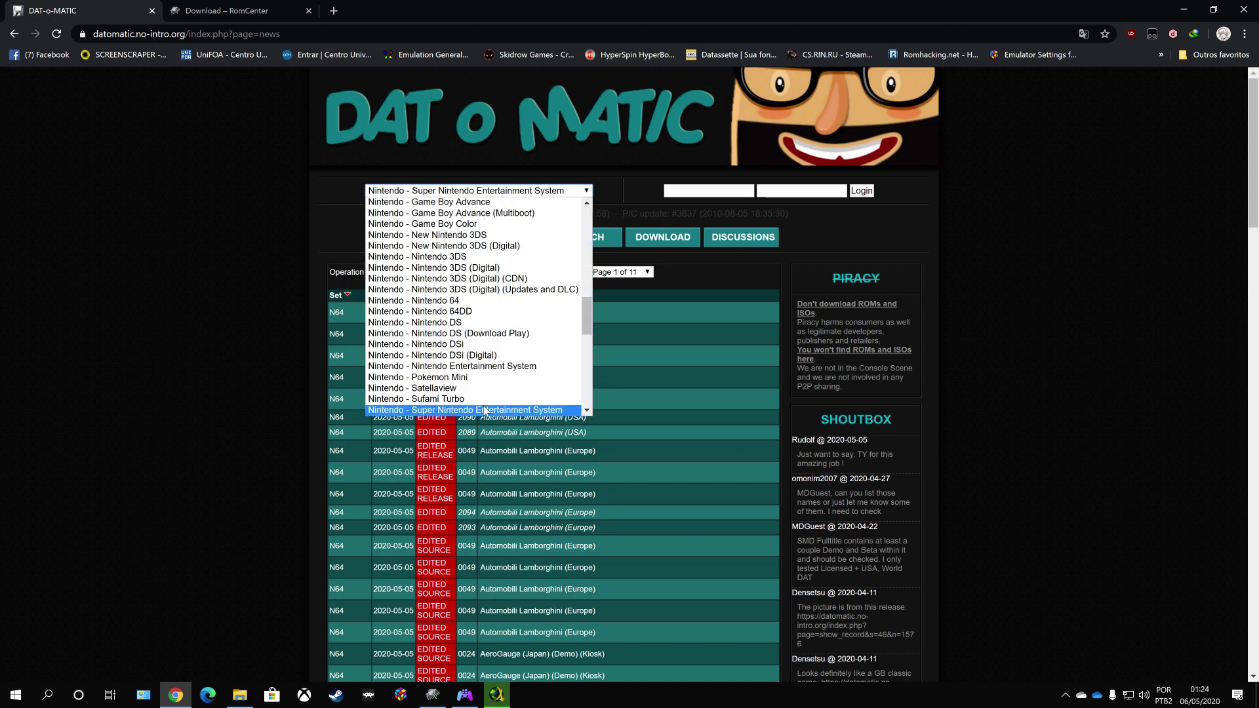
click(523, 410)
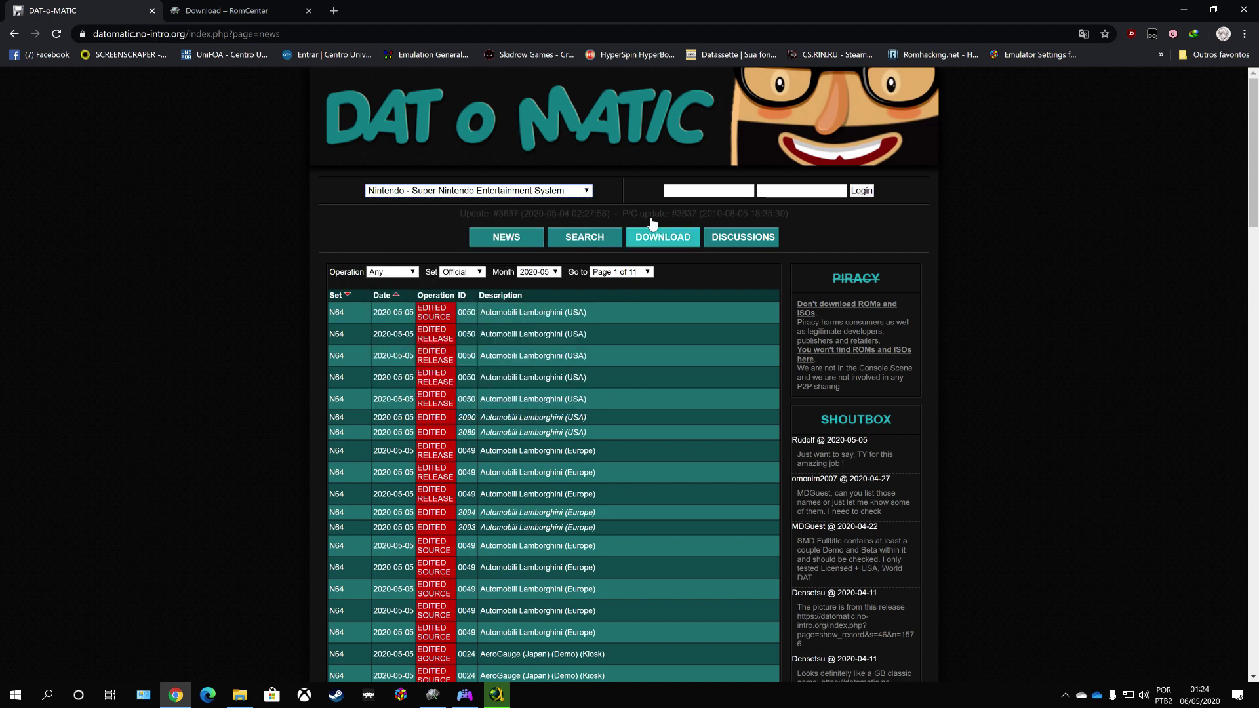
click(586, 243)
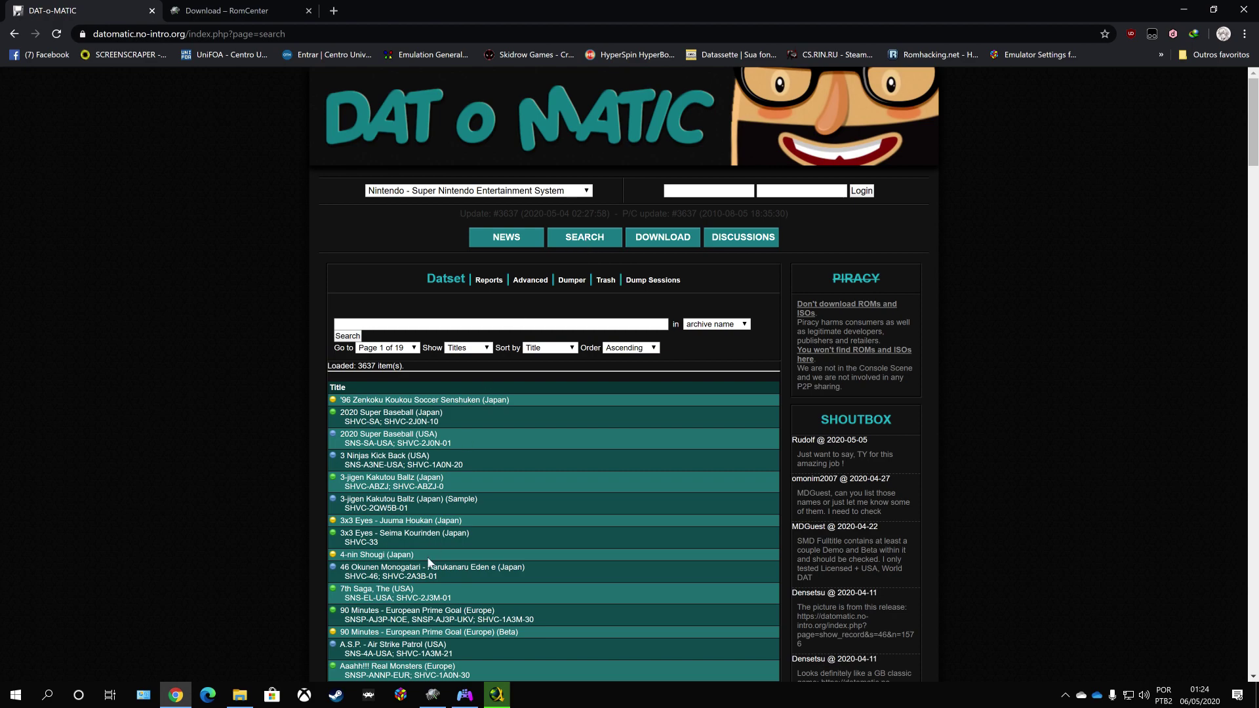
scroll(430, 564, down, 4)
scroll(429, 563, down, 4)
scroll(430, 563, up, 6)
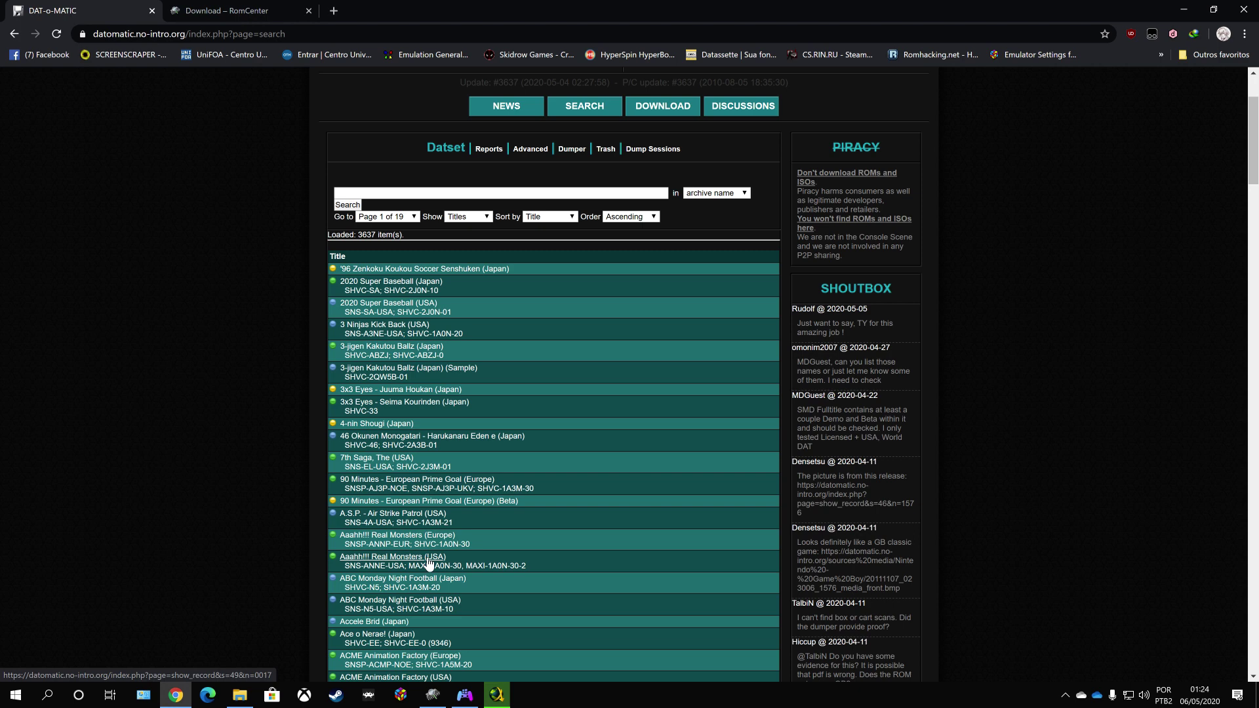
scroll(430, 564, up, 2)
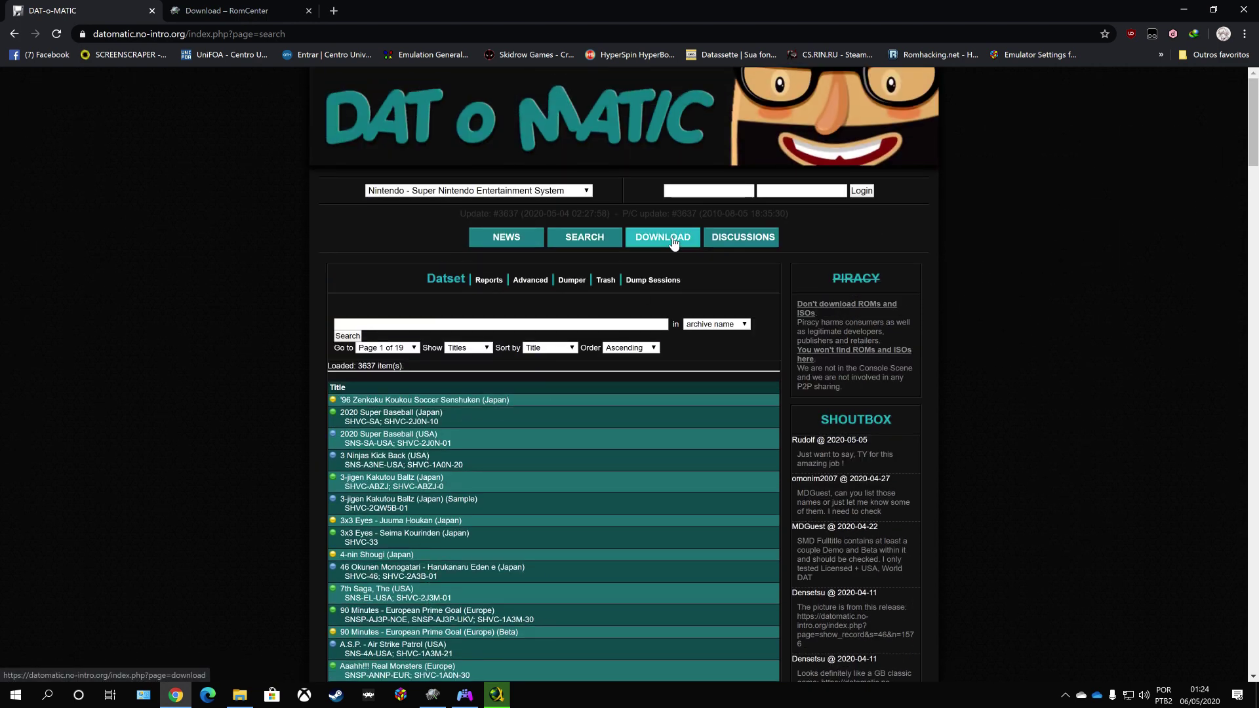
Open DAT-o-MATIC's download section and look through its Datset list of systems, including Nintendo - Super Nintendo Entertainment System.
click(673, 242)
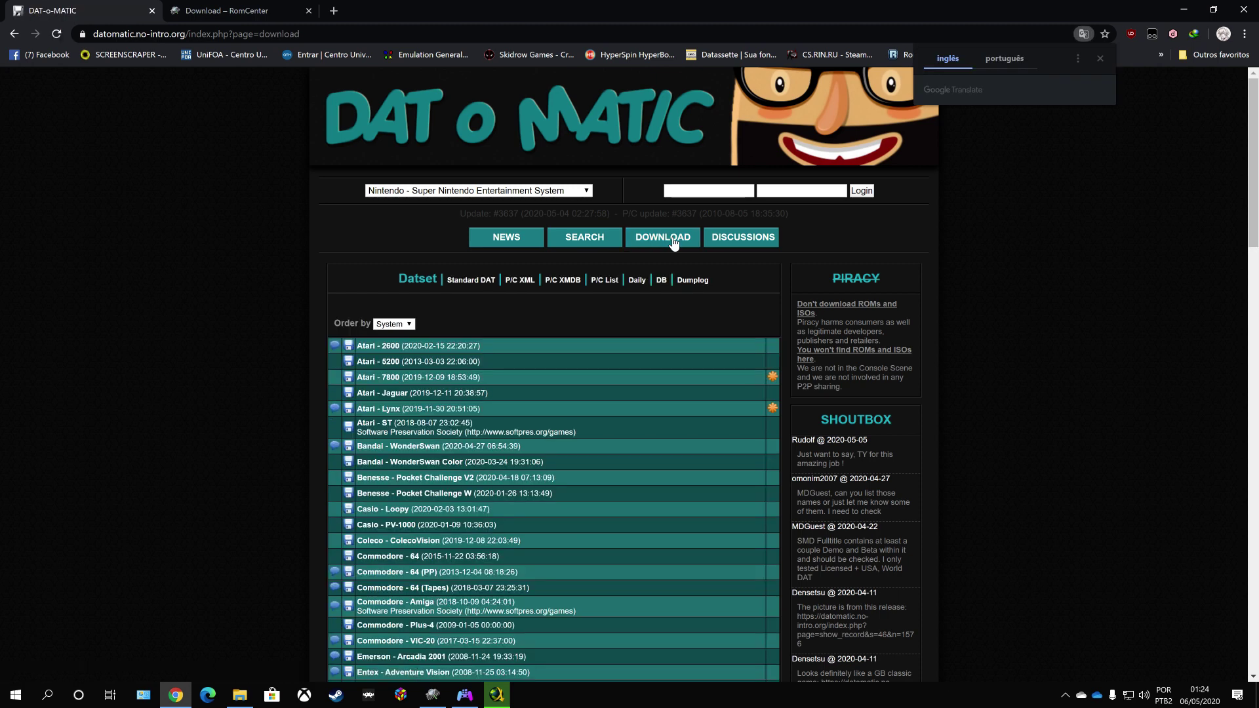
scroll(562, 351, down, 11)
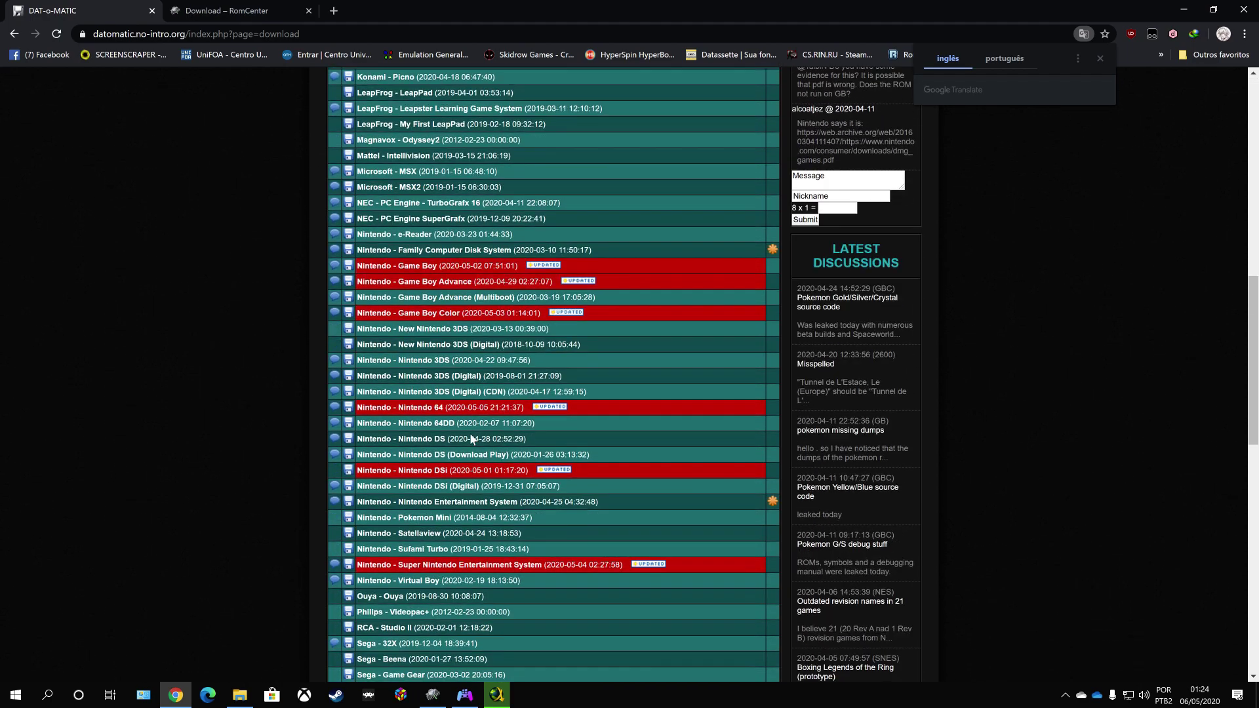
scroll(472, 439, down, 6)
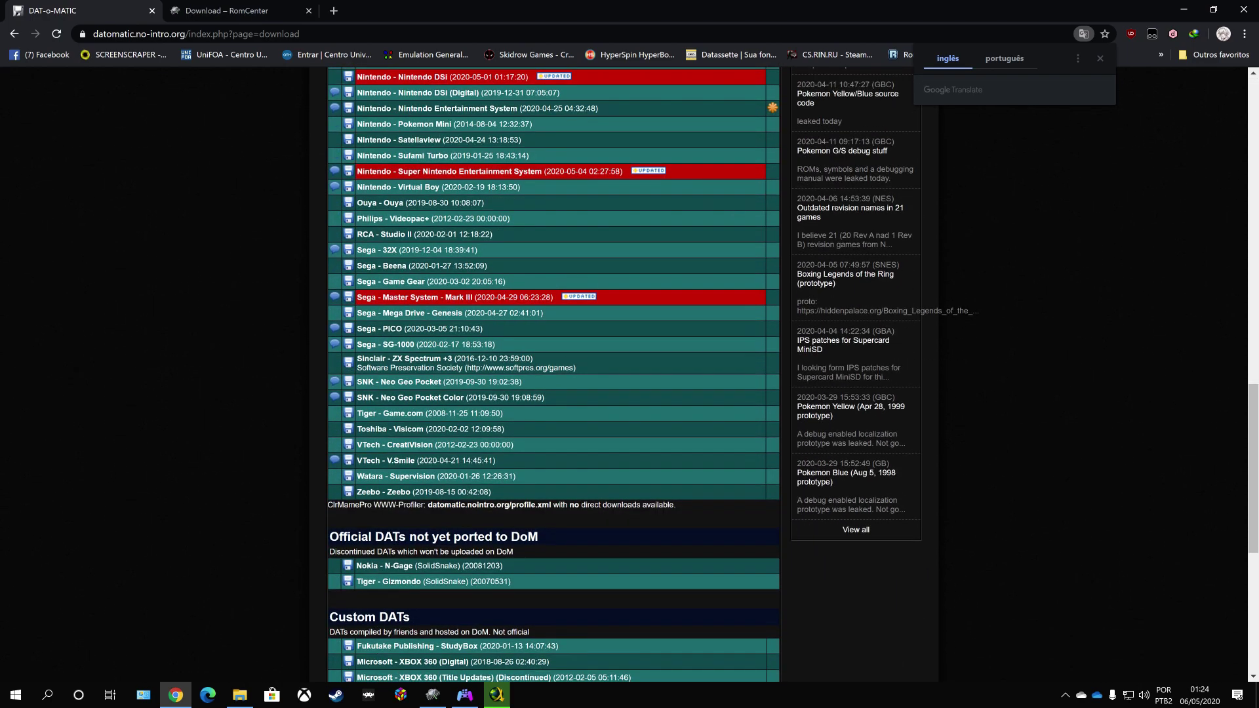
scroll(474, 451, up, 10)
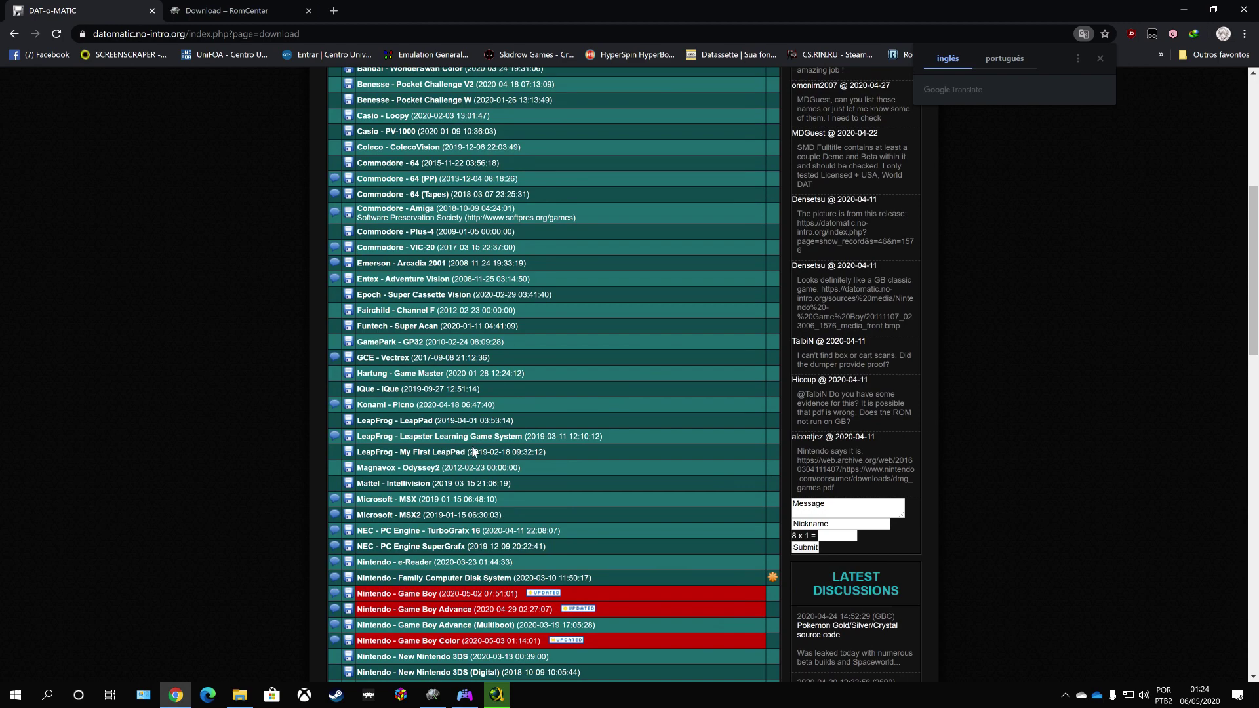
scroll(474, 451, down, 7)
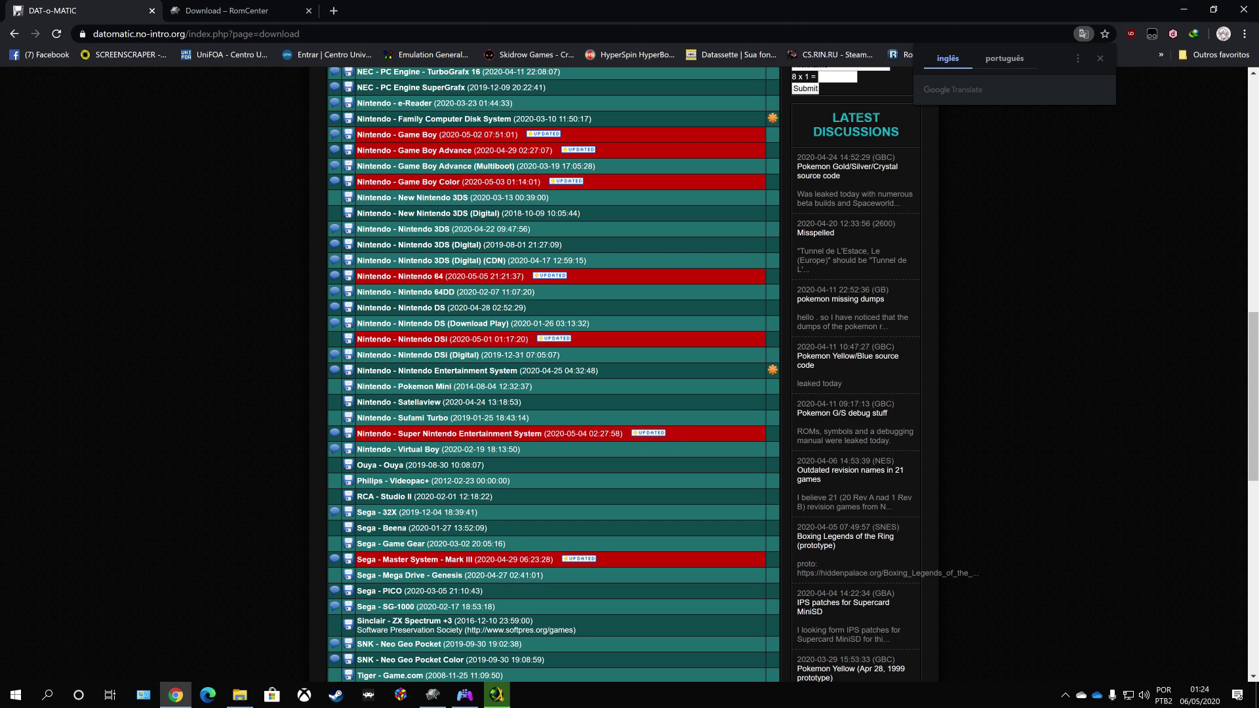
scroll(554, 374, up, 16)
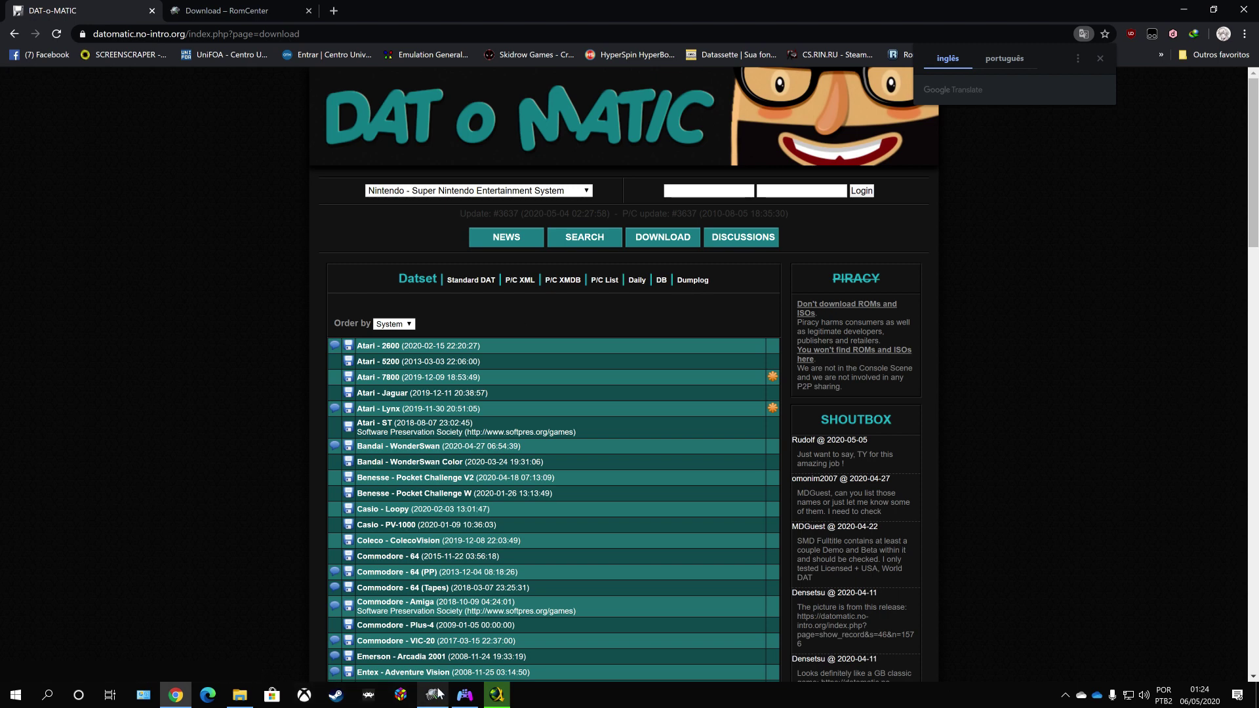
Switch to File Explorer and look through the backup folder and the Romcenter folder on drive G:.
mouse_move(439, 693)
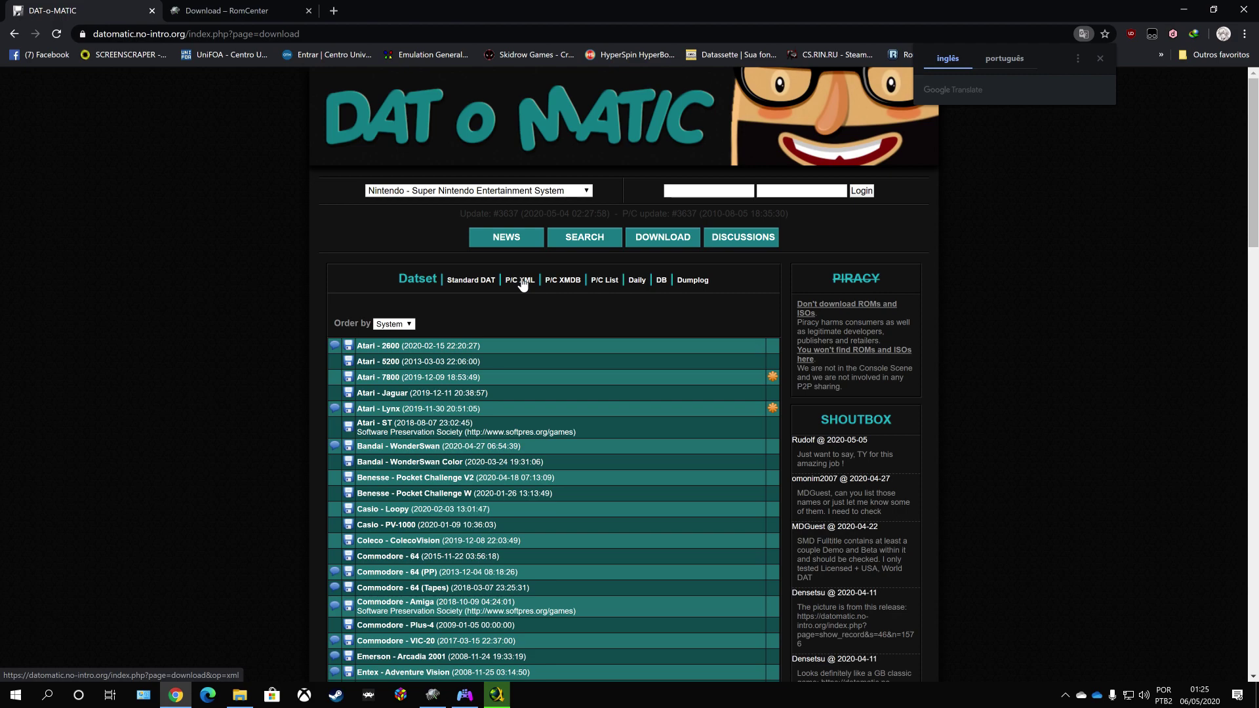
click(240, 695)
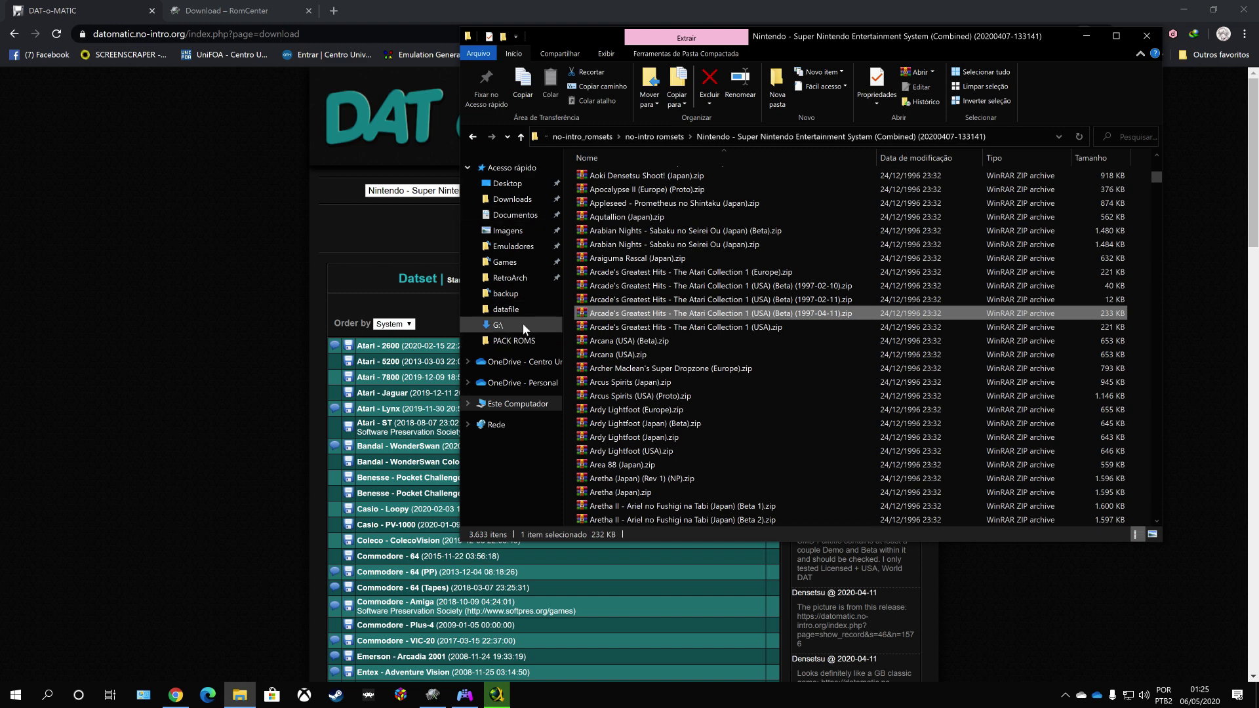
click(518, 294)
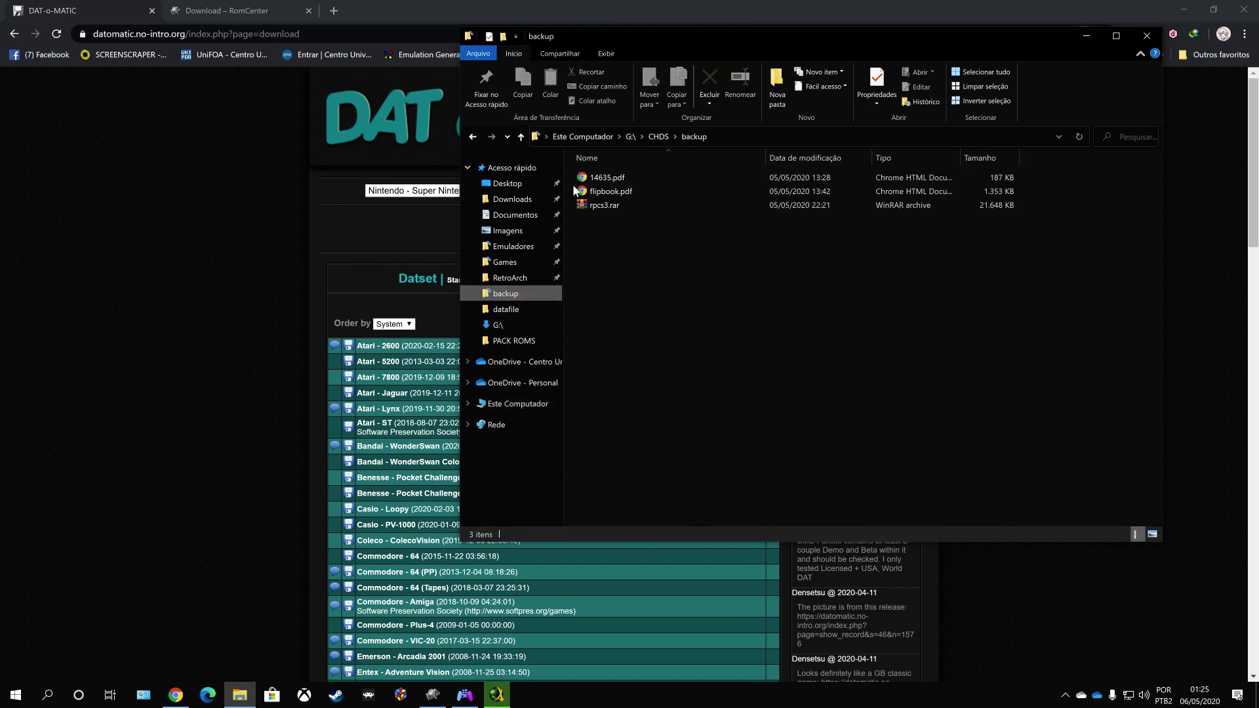
click(505, 325)
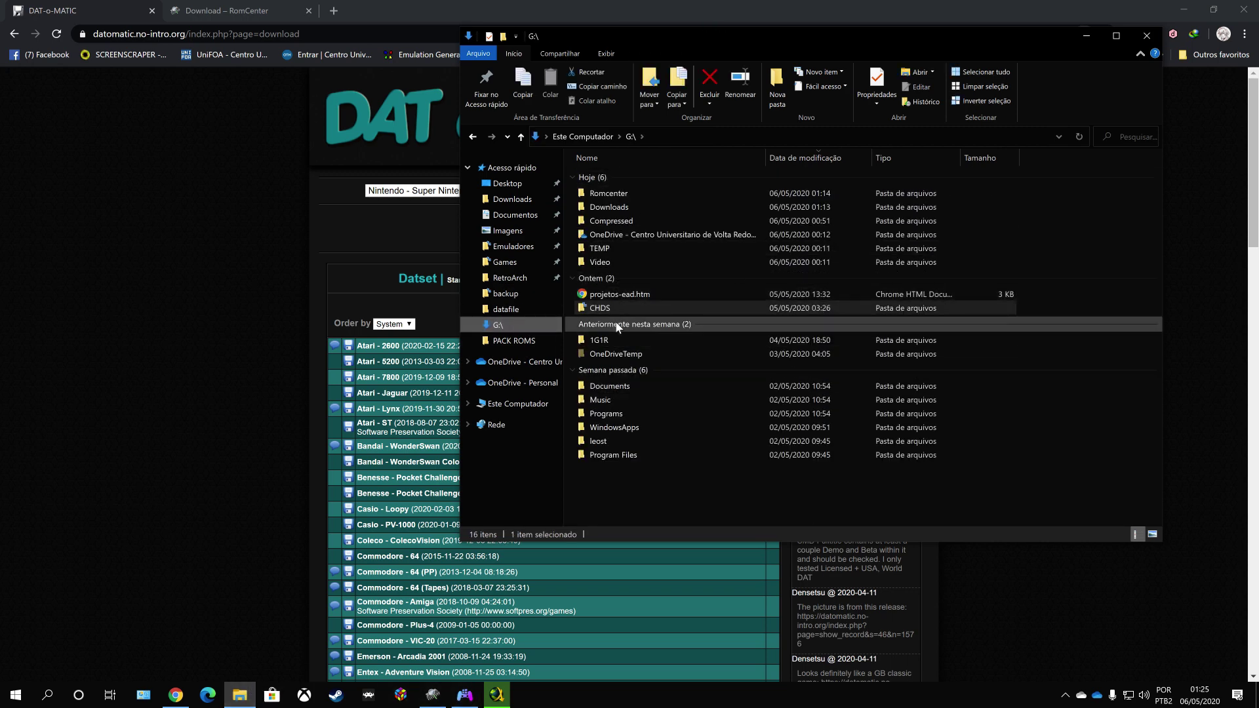
double_click(620, 192)
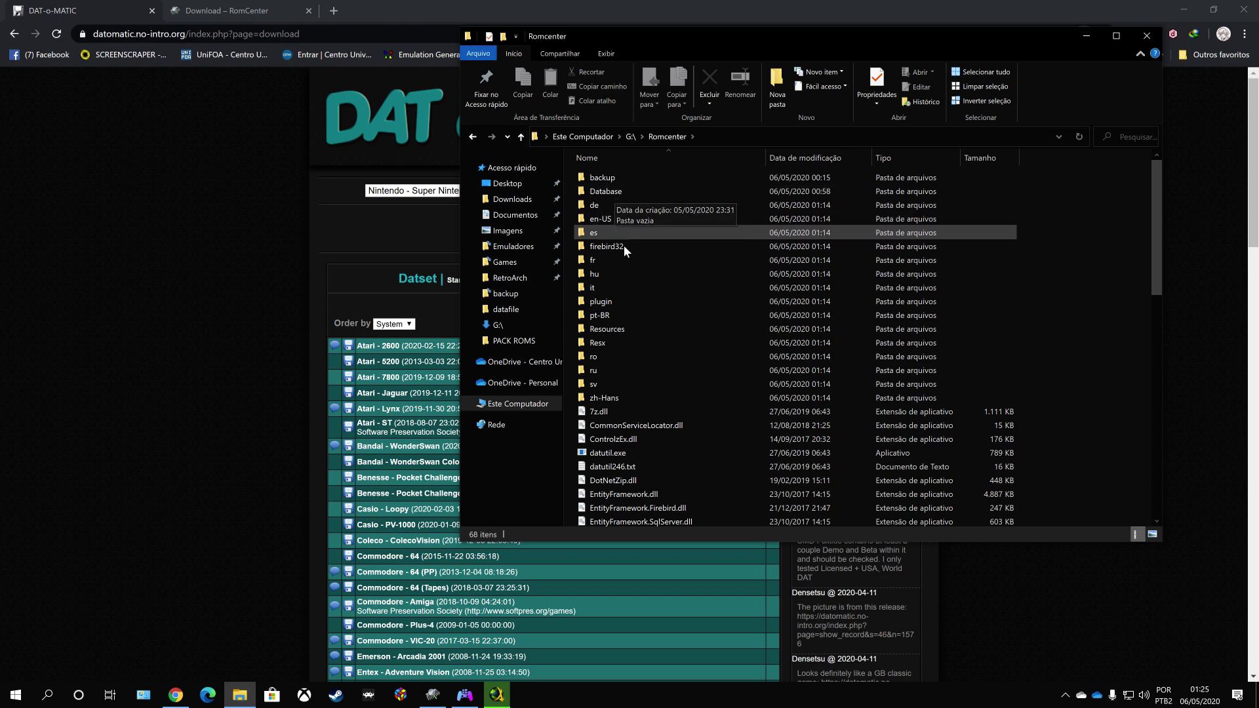
double_click(620, 190)
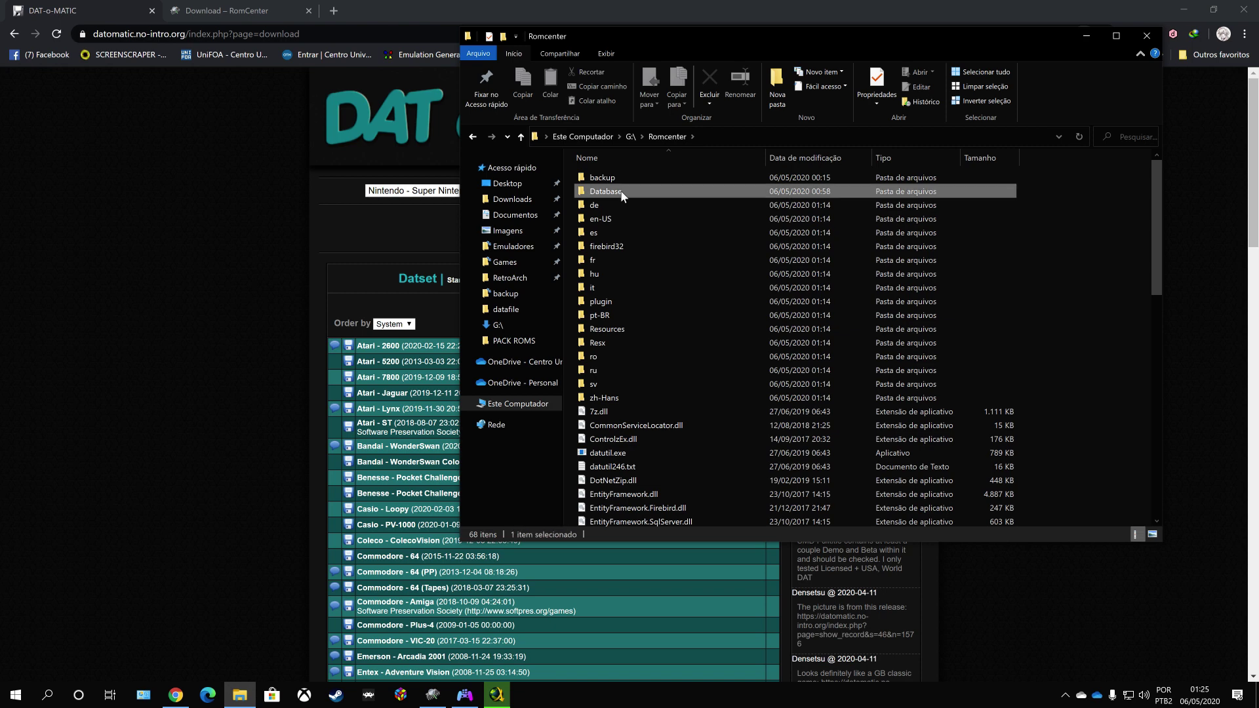
click(520, 137)
click(520, 137)
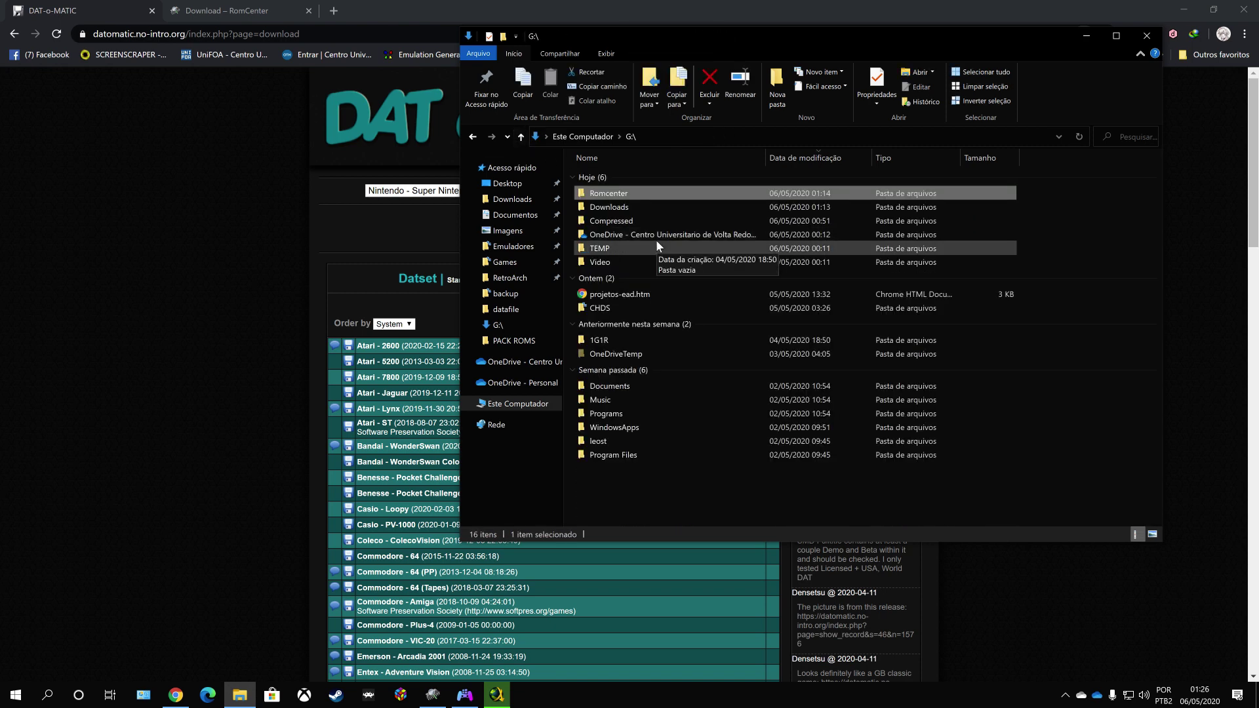
Open G:\1G1R\datafile, highlight the Super Nintendo (Combined) (Parent-Clone) DAT file, and return to the DAT-o-MATIC page.
click(601, 344)
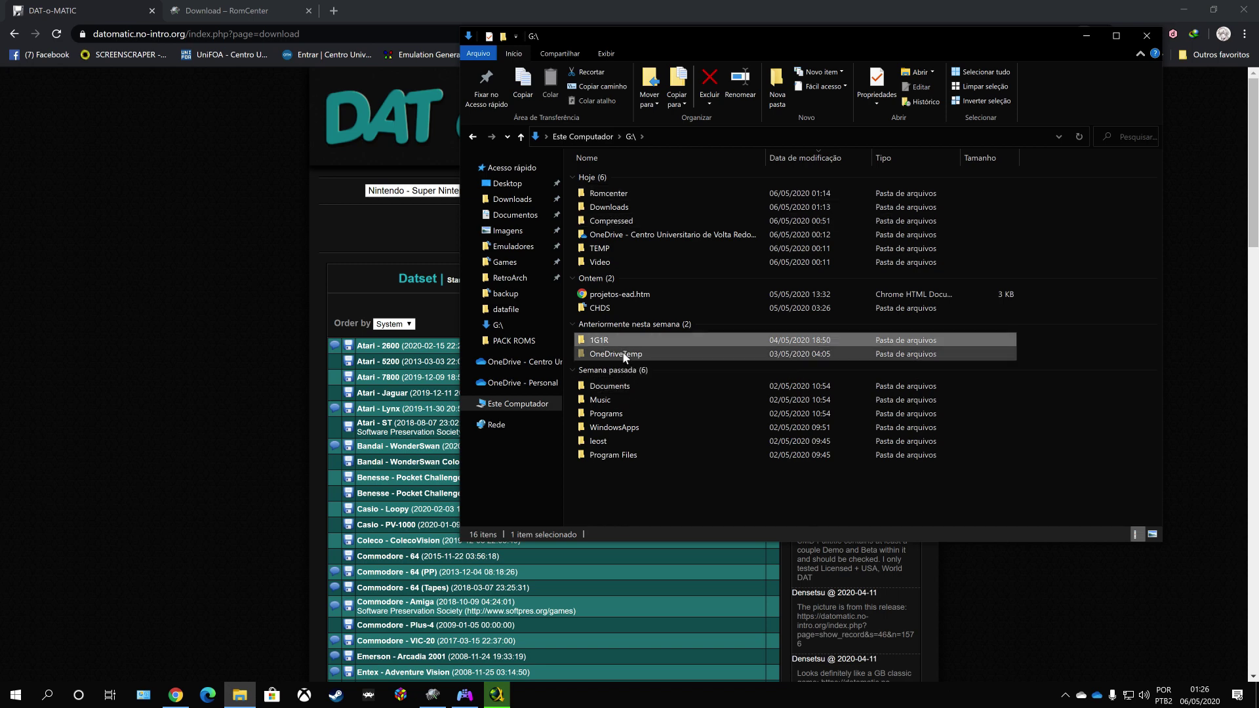
double_click(601, 341)
double_click(613, 225)
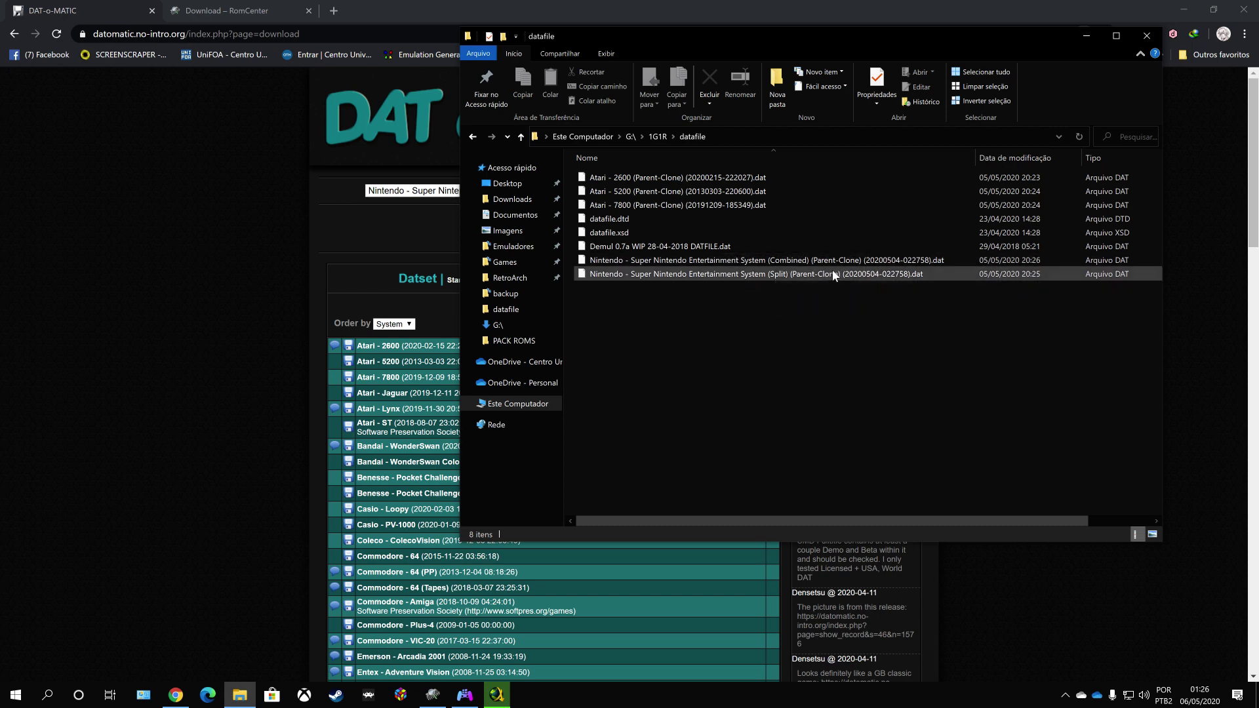
click(849, 262)
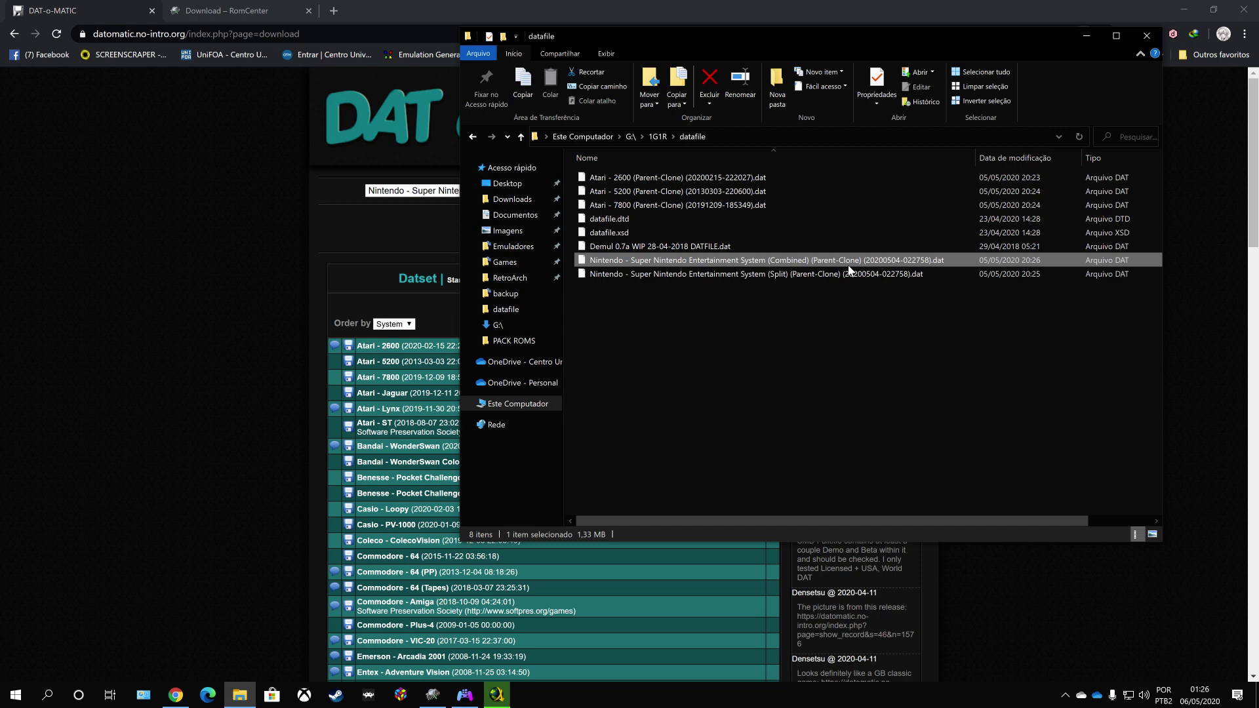
click(1090, 35)
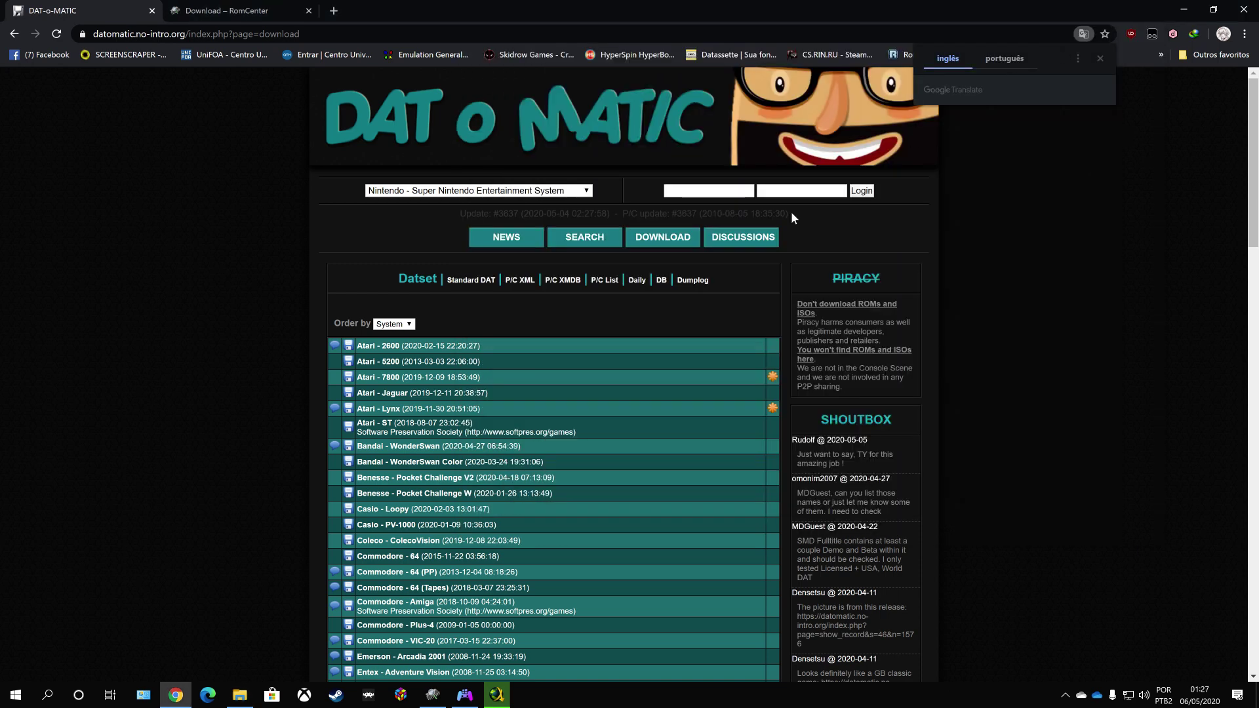
Try to download the Super Nintendo P/C XML datafile in Combined format with Internet Download Manager, and decline its problem report.
click(518, 281)
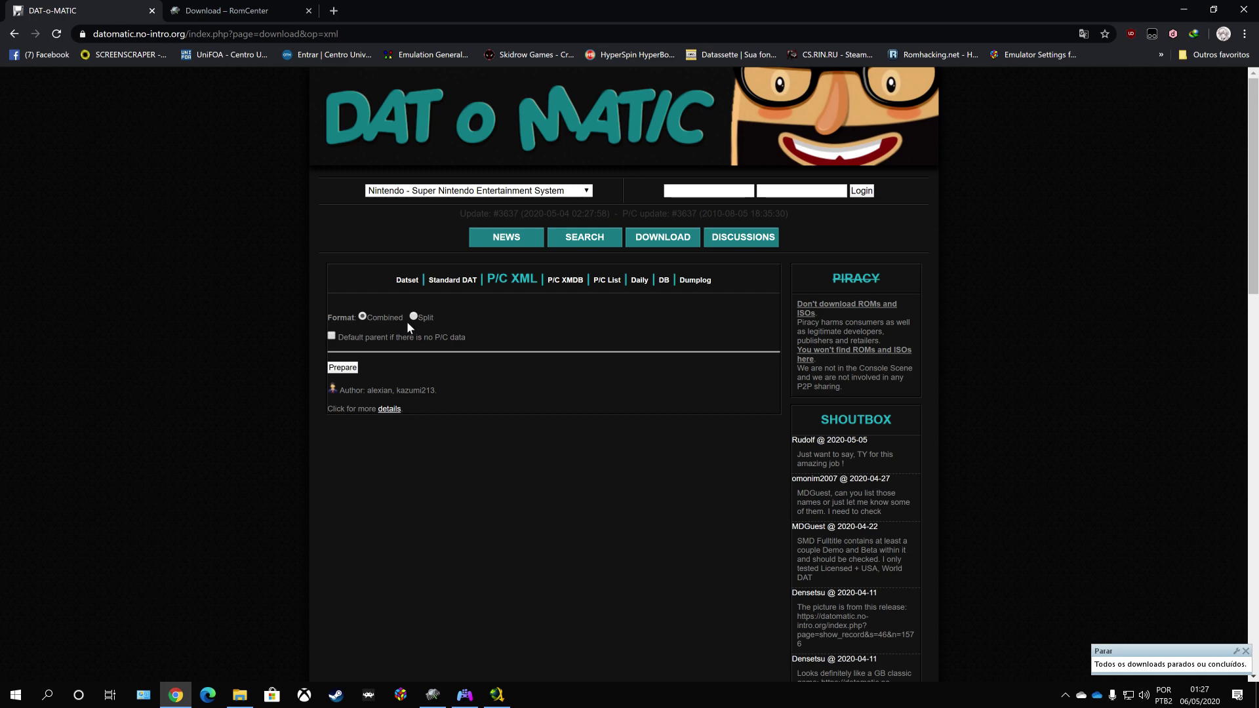
click(352, 374)
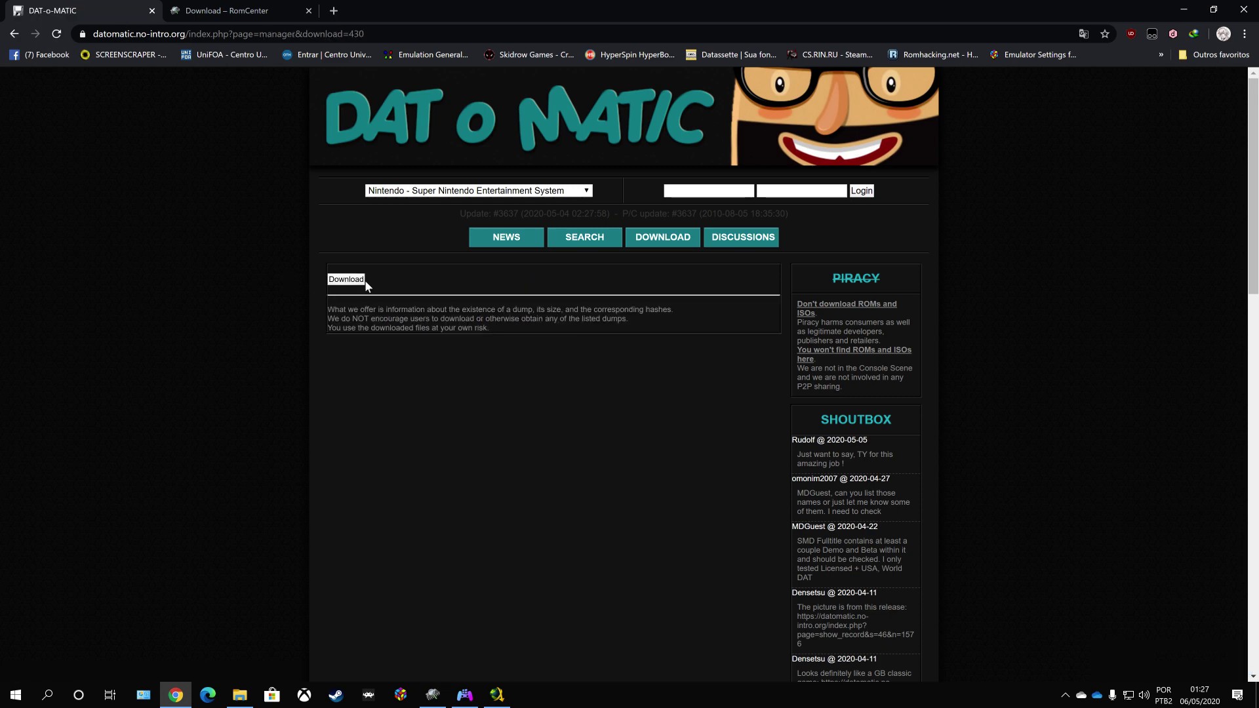
click(364, 282)
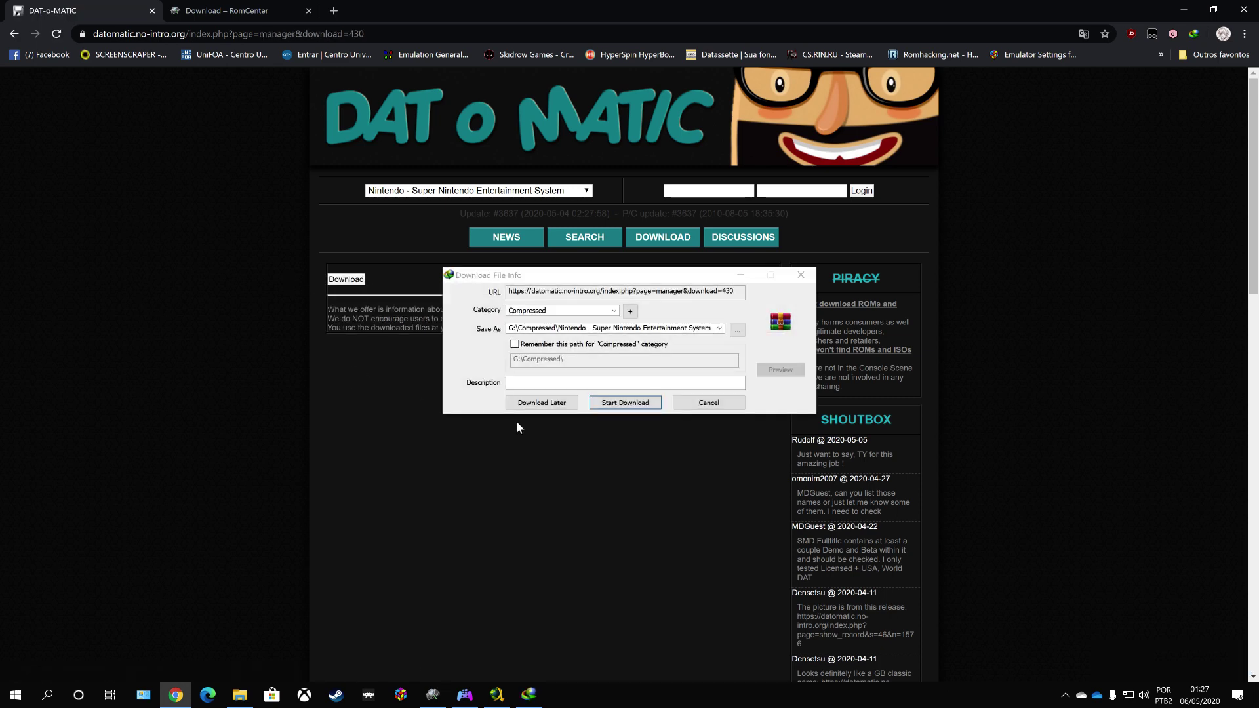
click(639, 408)
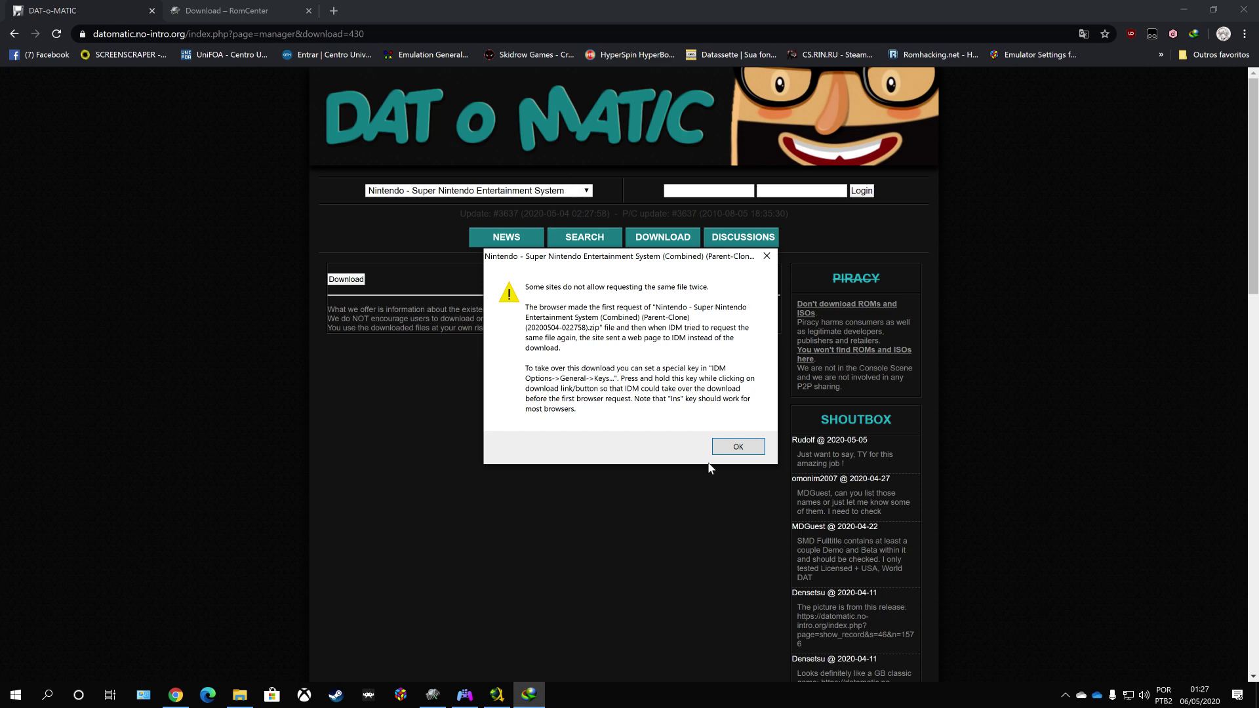
click(738, 446)
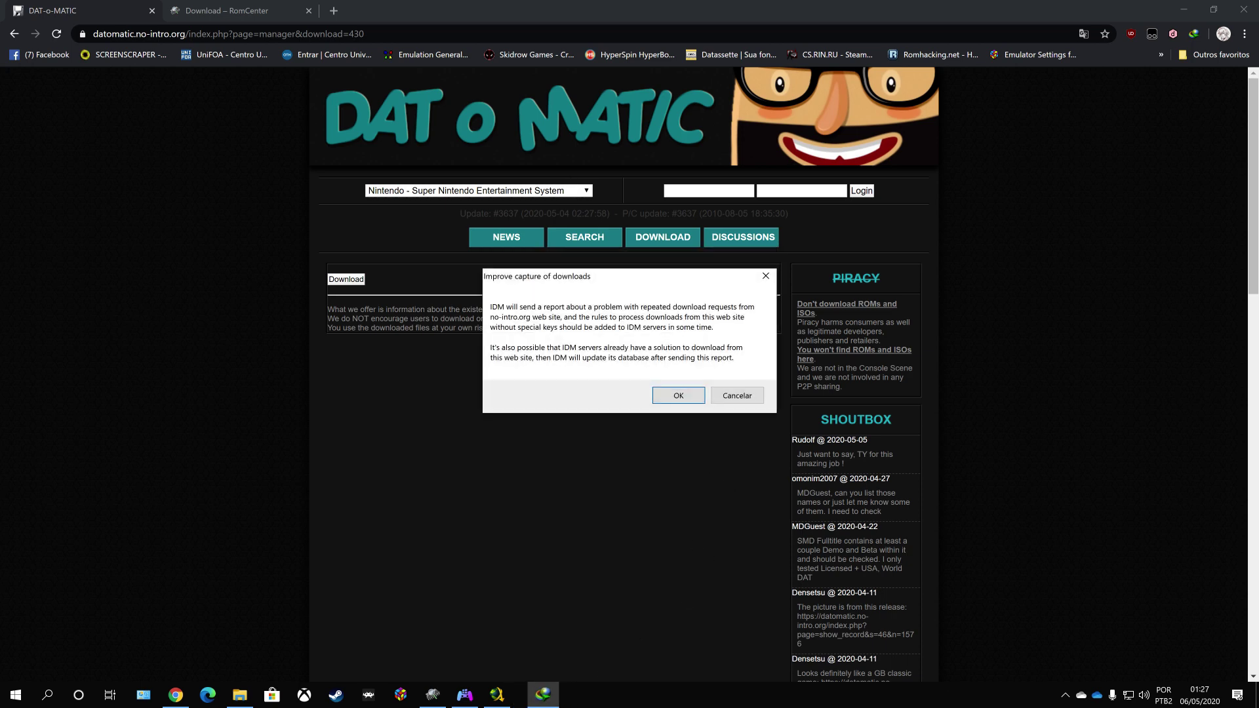
click(729, 395)
Check the General browser integration options in Internet Download Manager, and close the program window.
click(1064, 695)
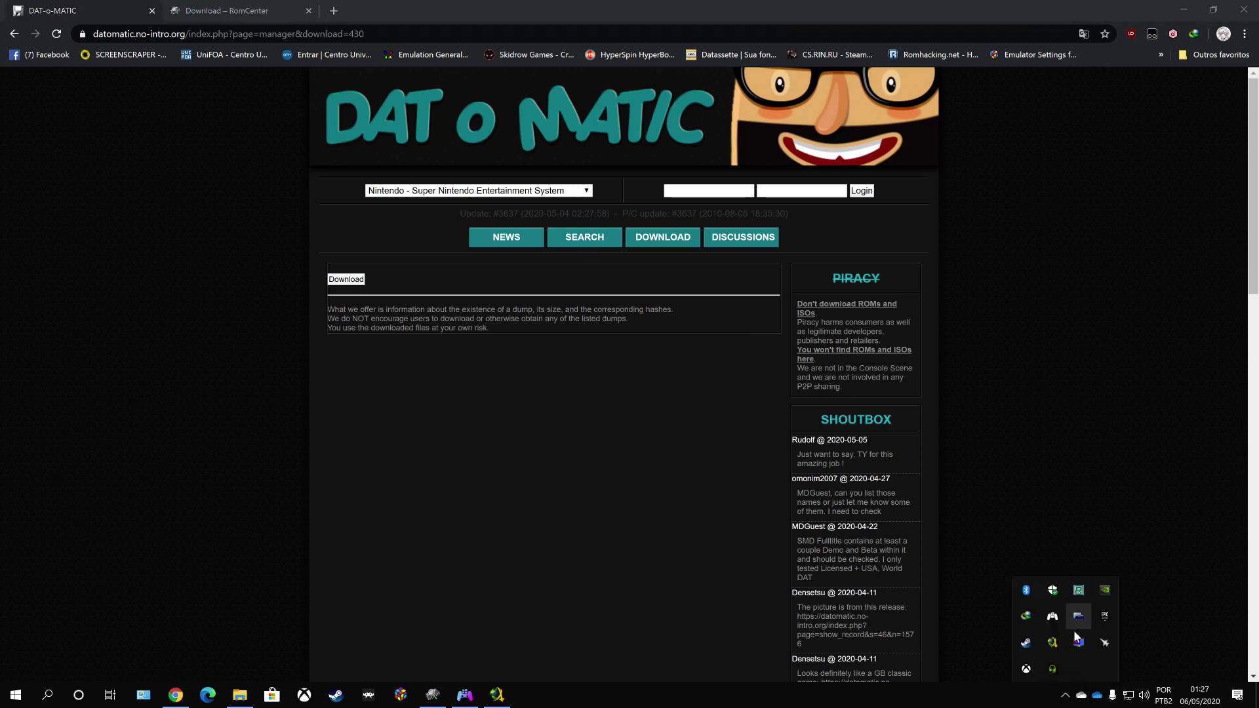
double_click(1029, 614)
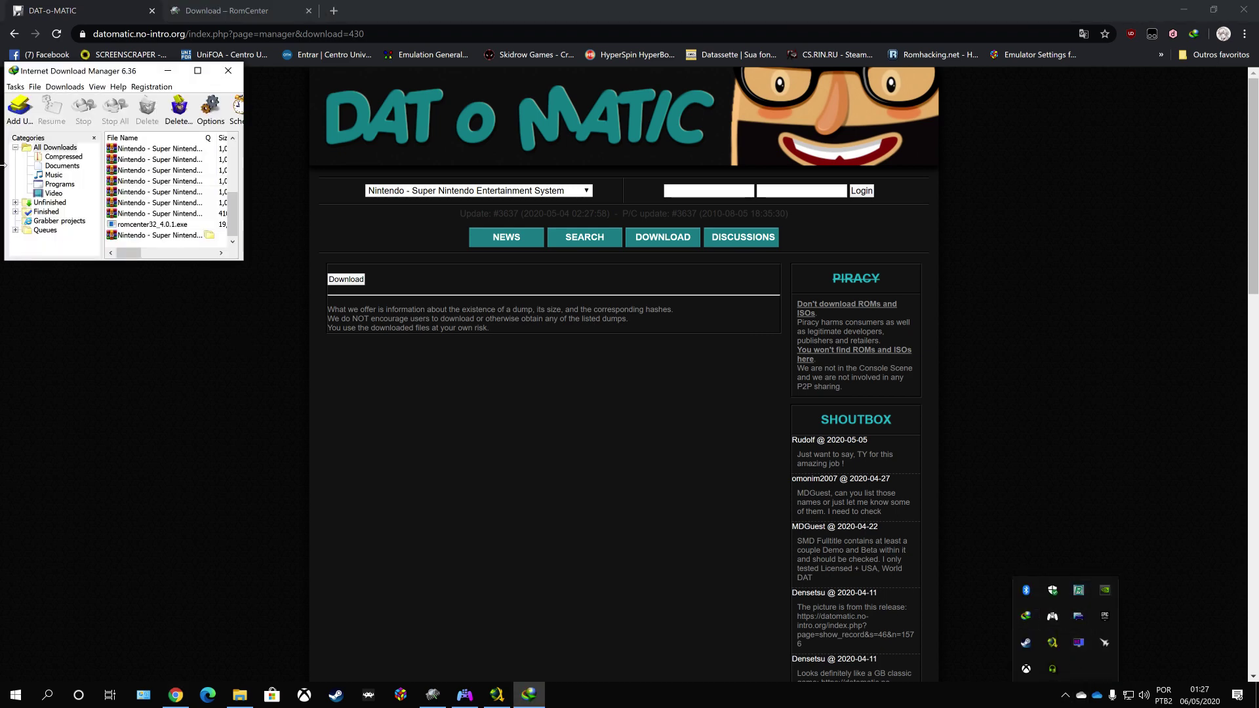
click(210, 109)
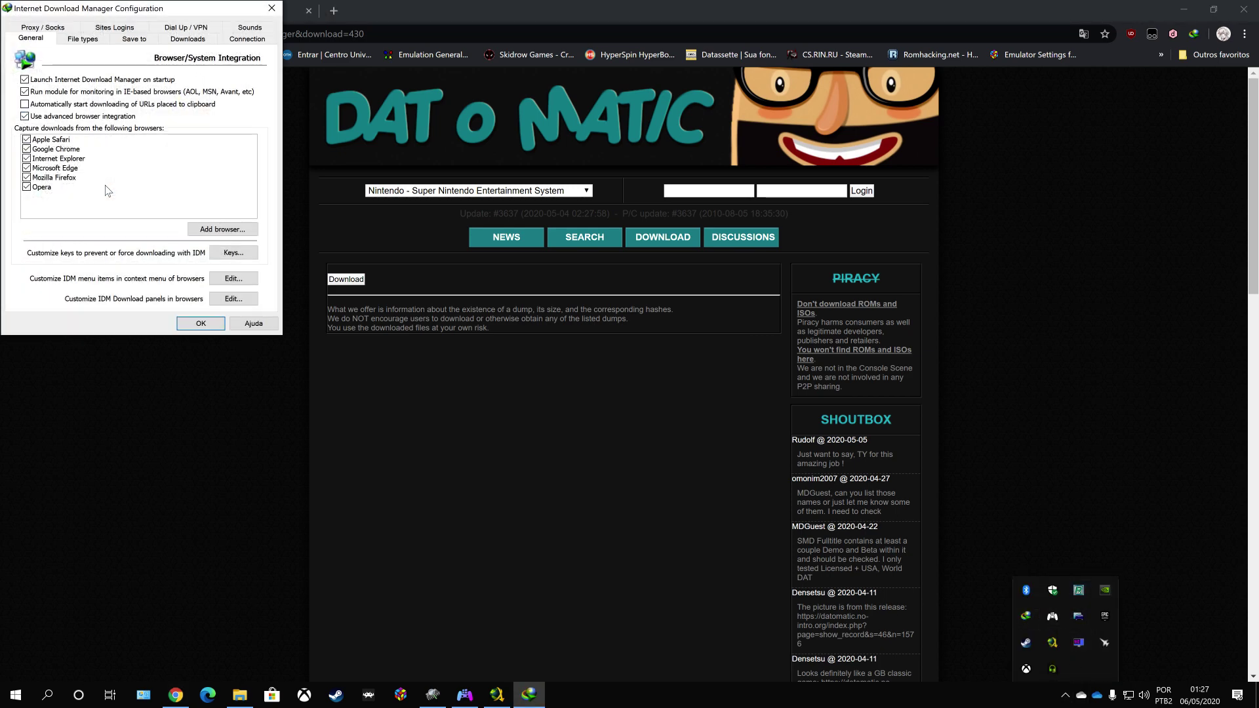
click(203, 326)
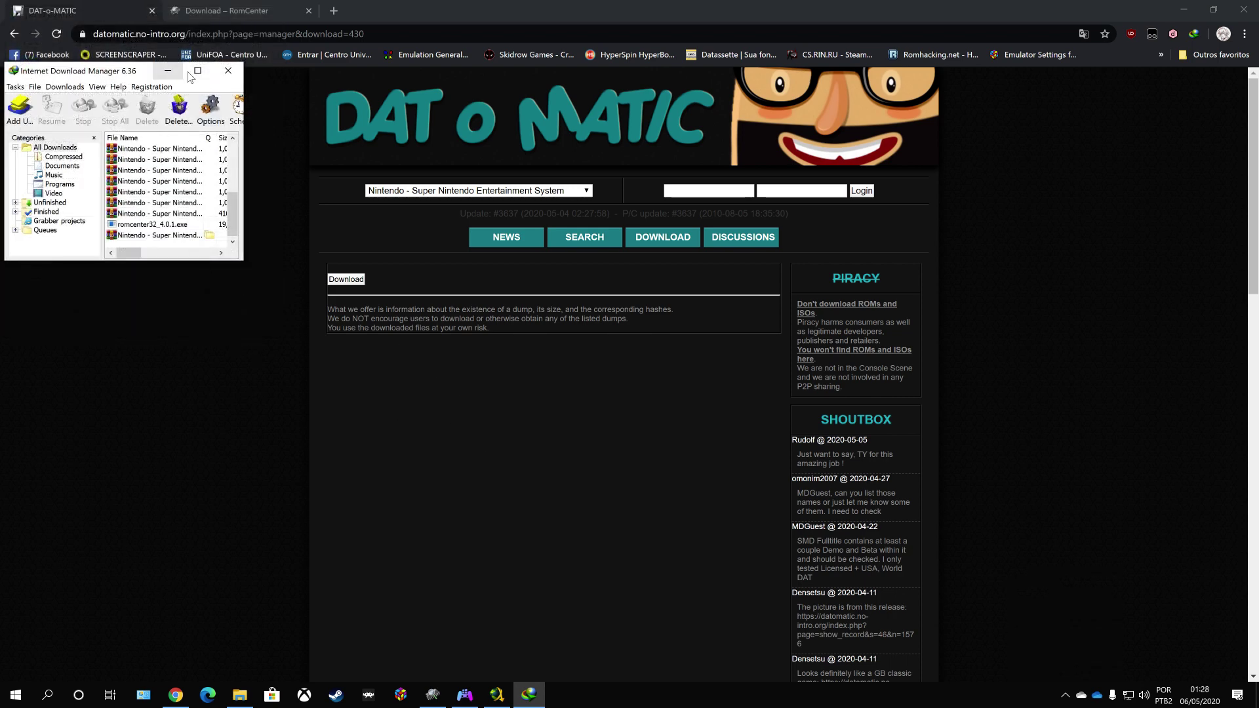
click(229, 70)
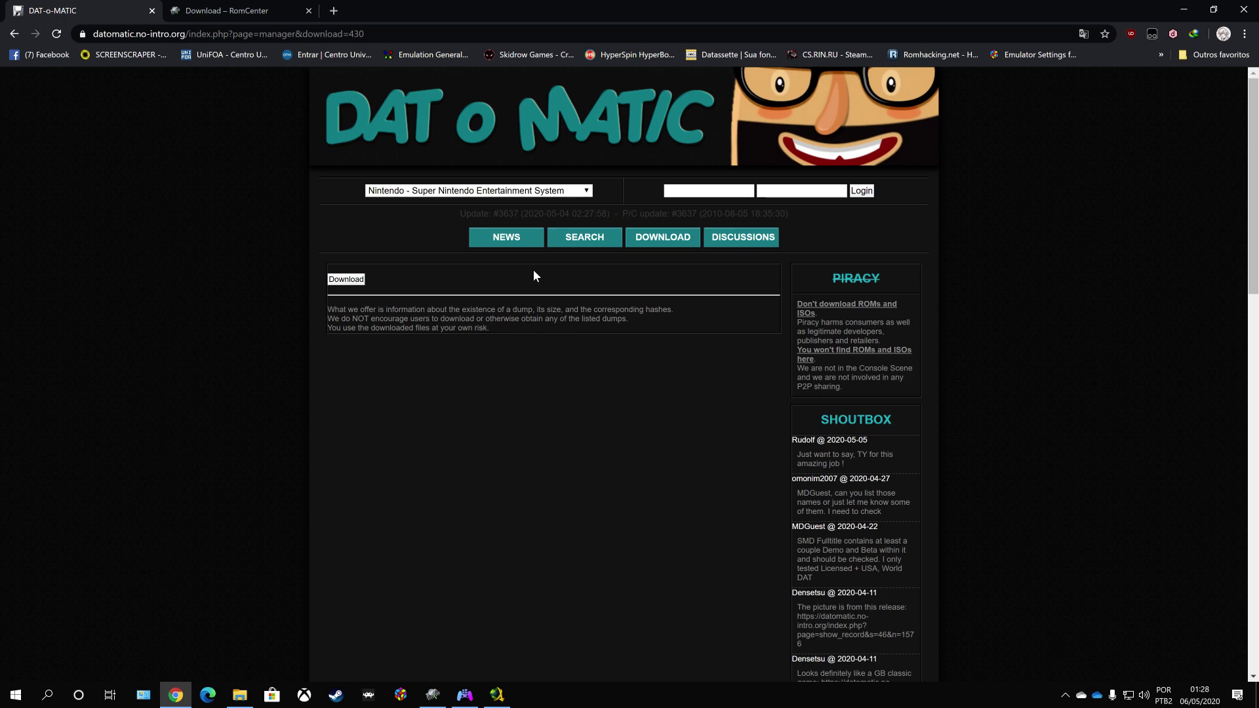
Reload DAT-o-MATIC's download page and prepare the Super Nintendo P/C XML datafile in Combined format for a browser download.
click(55, 35)
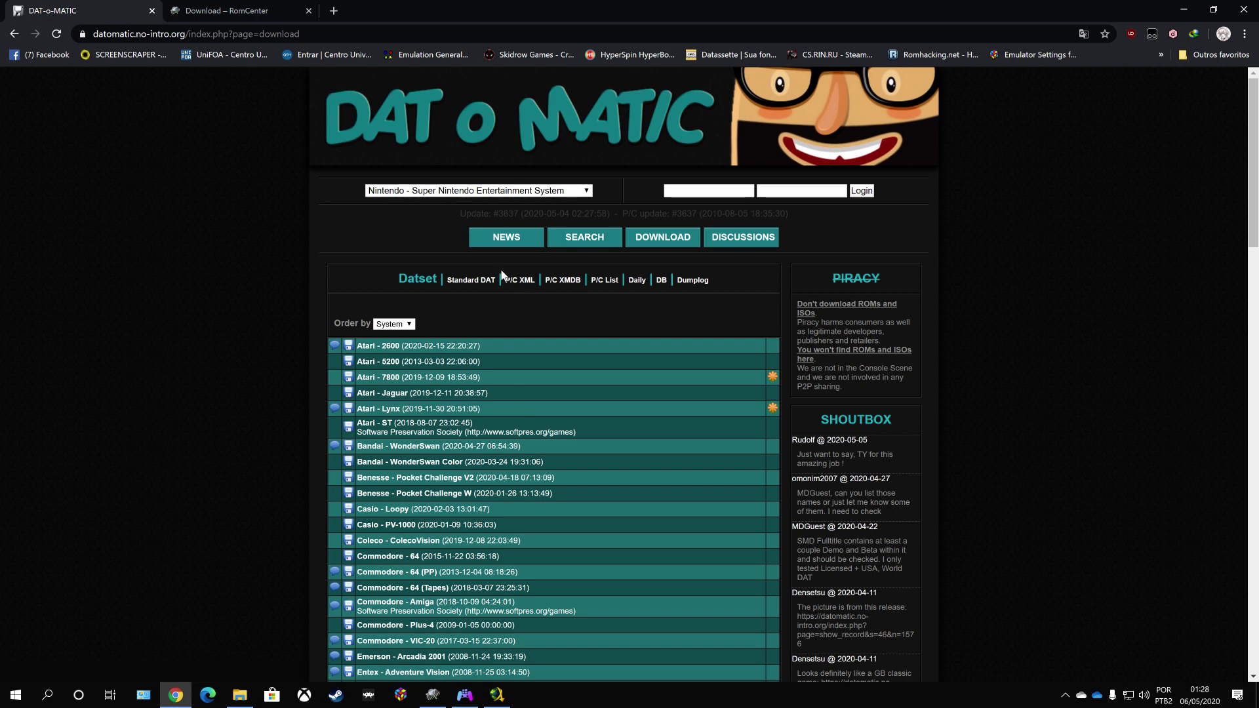
click(523, 280)
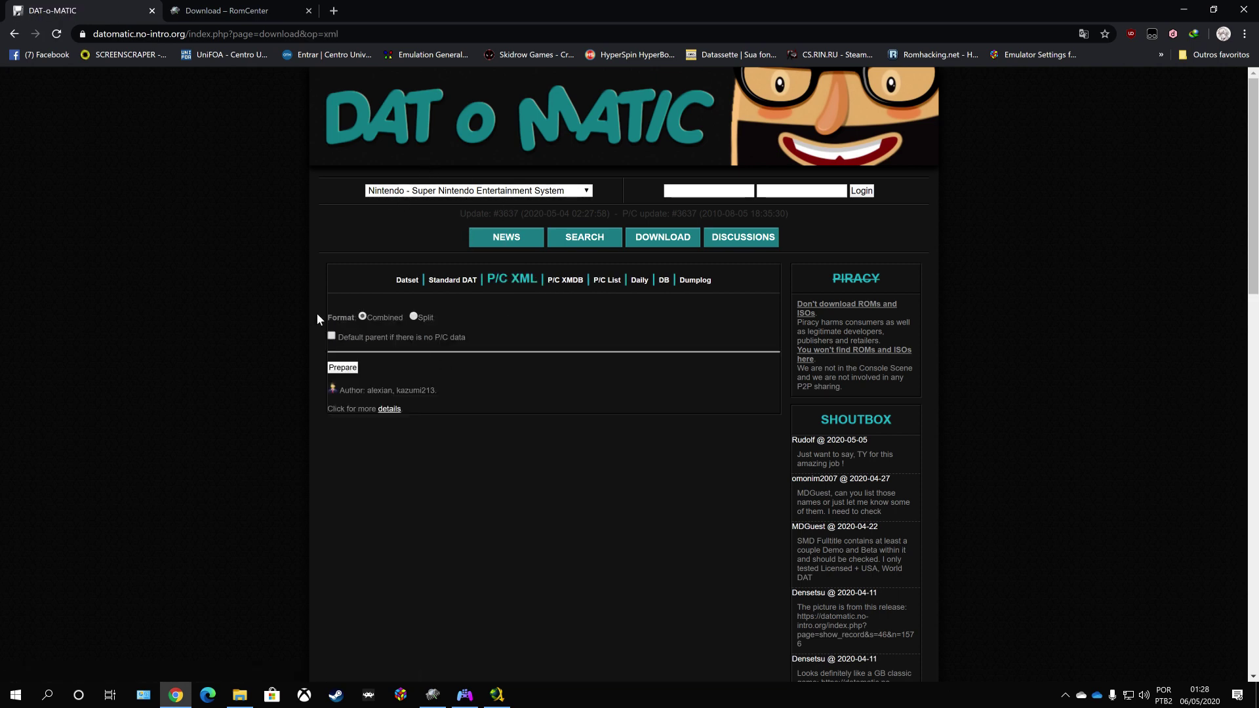
click(345, 371)
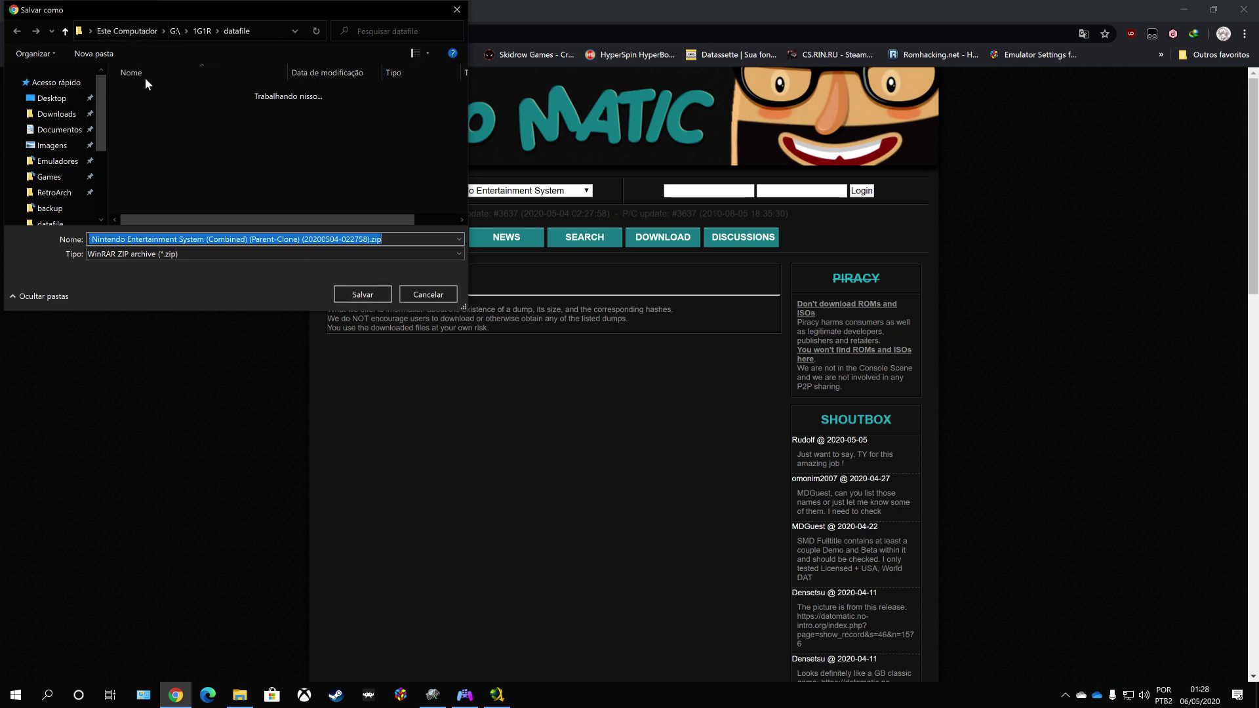
Save the Super Nintendo (Combined) (Parent-Clone) zip file in the G:\1G1R\datafile folder.
click(178, 31)
scroll(183, 164, down, 1)
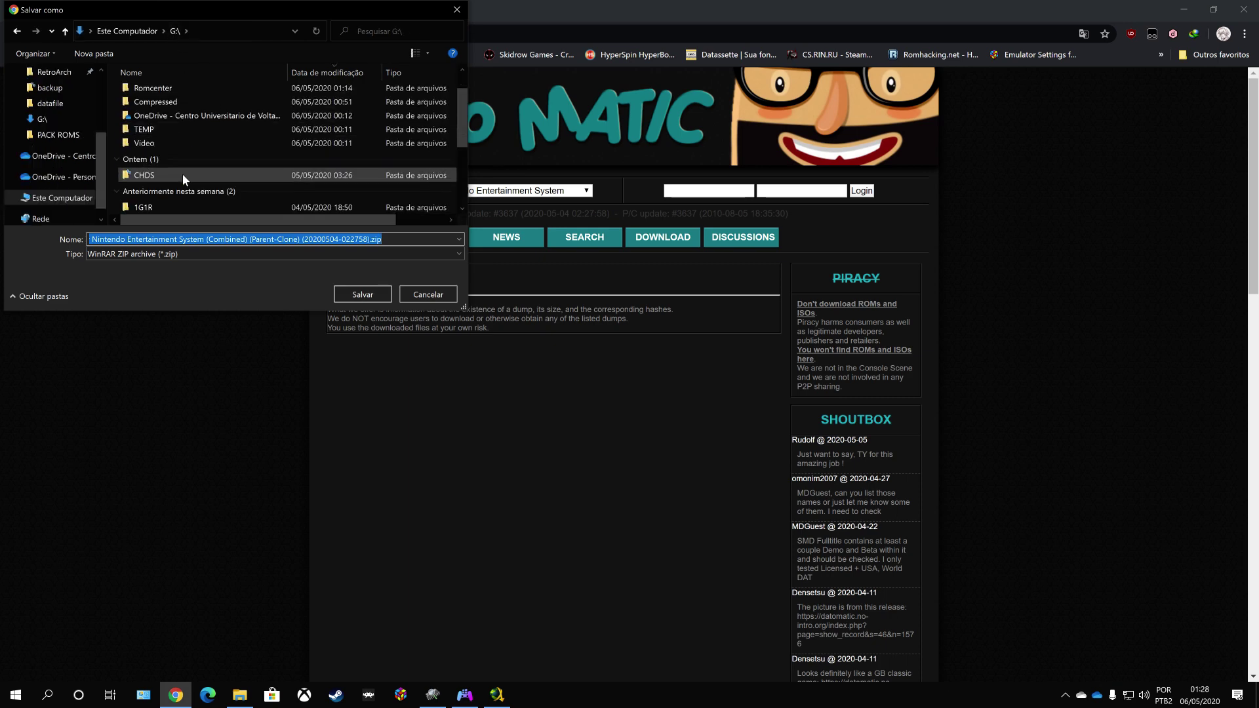
double_click(166, 88)
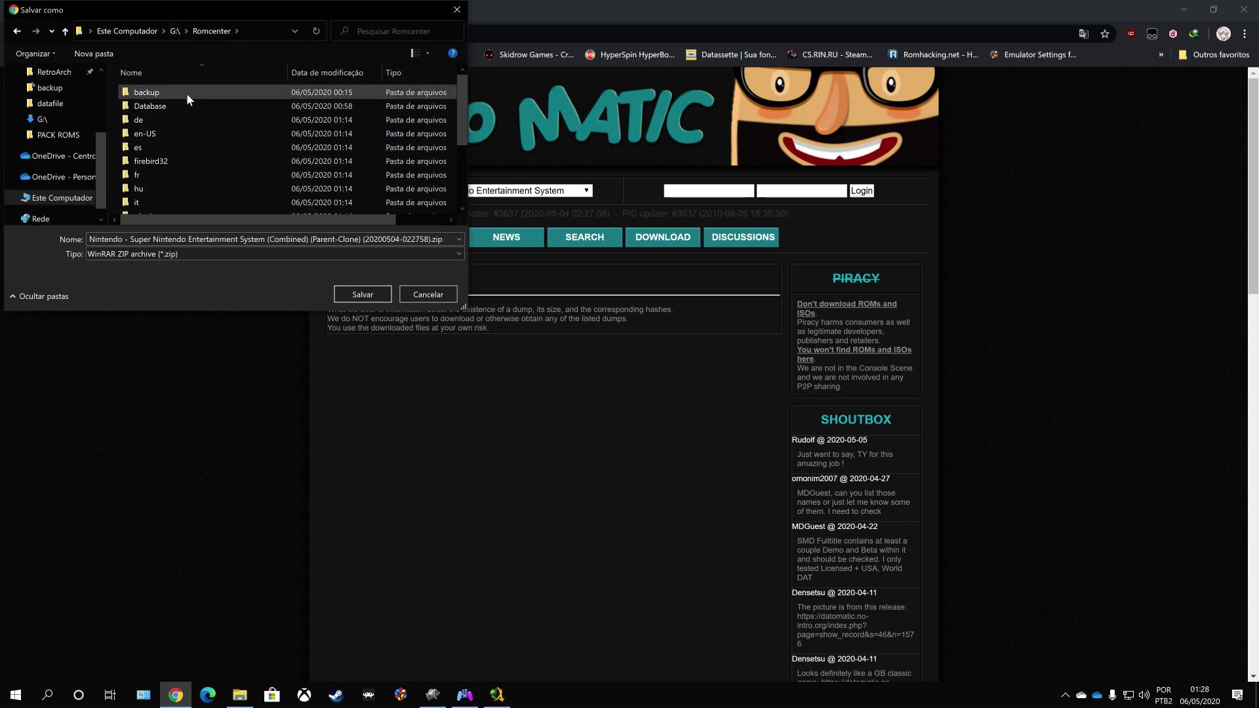
scroll(245, 199, down, 3)
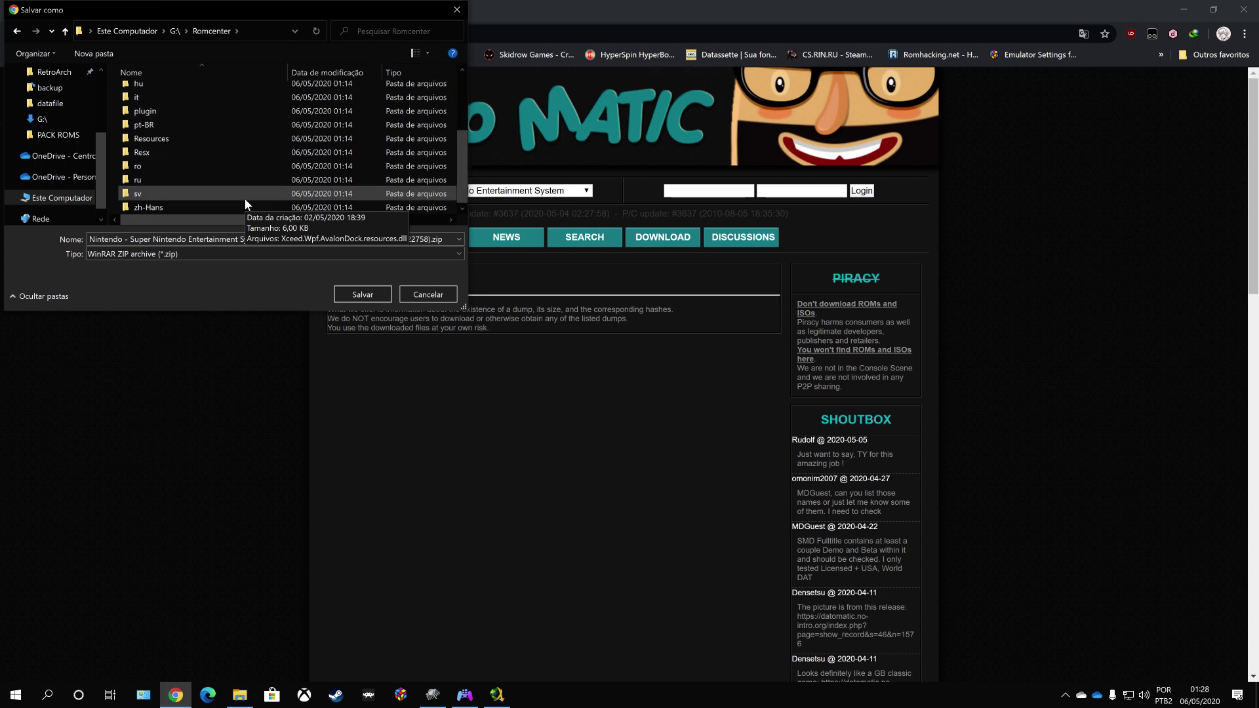
click(64, 36)
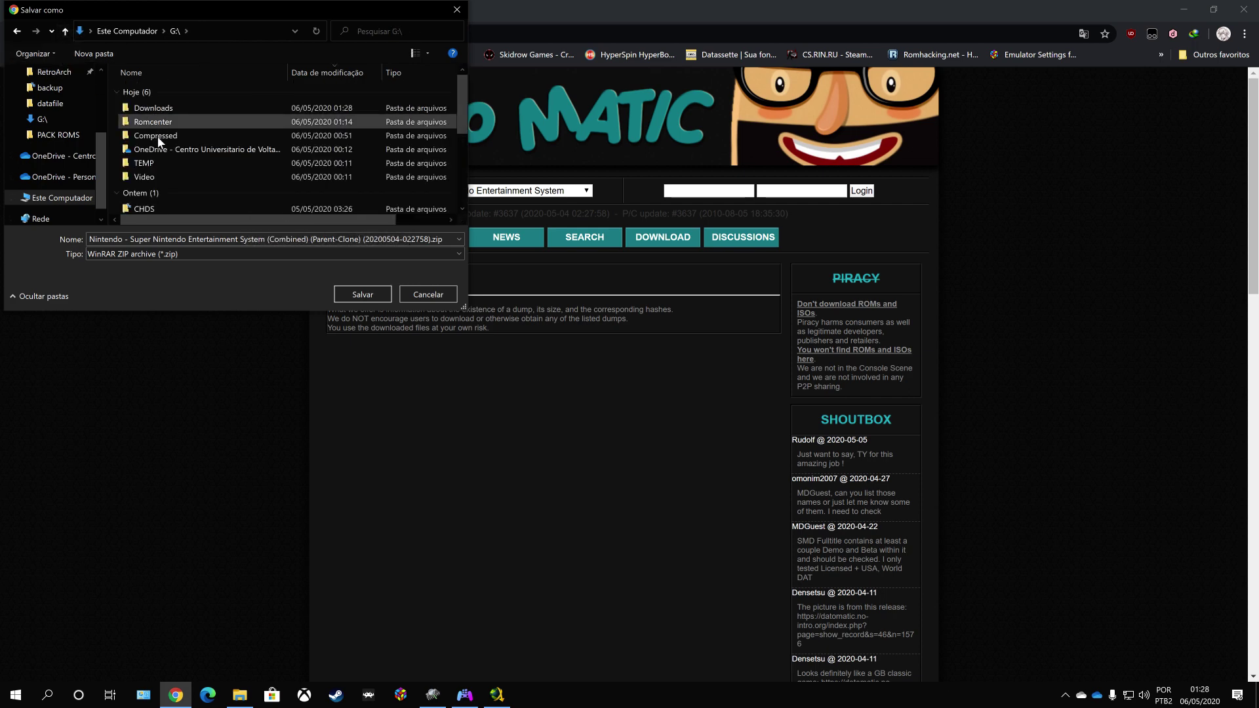
scroll(164, 197, down, 2)
double_click(151, 160)
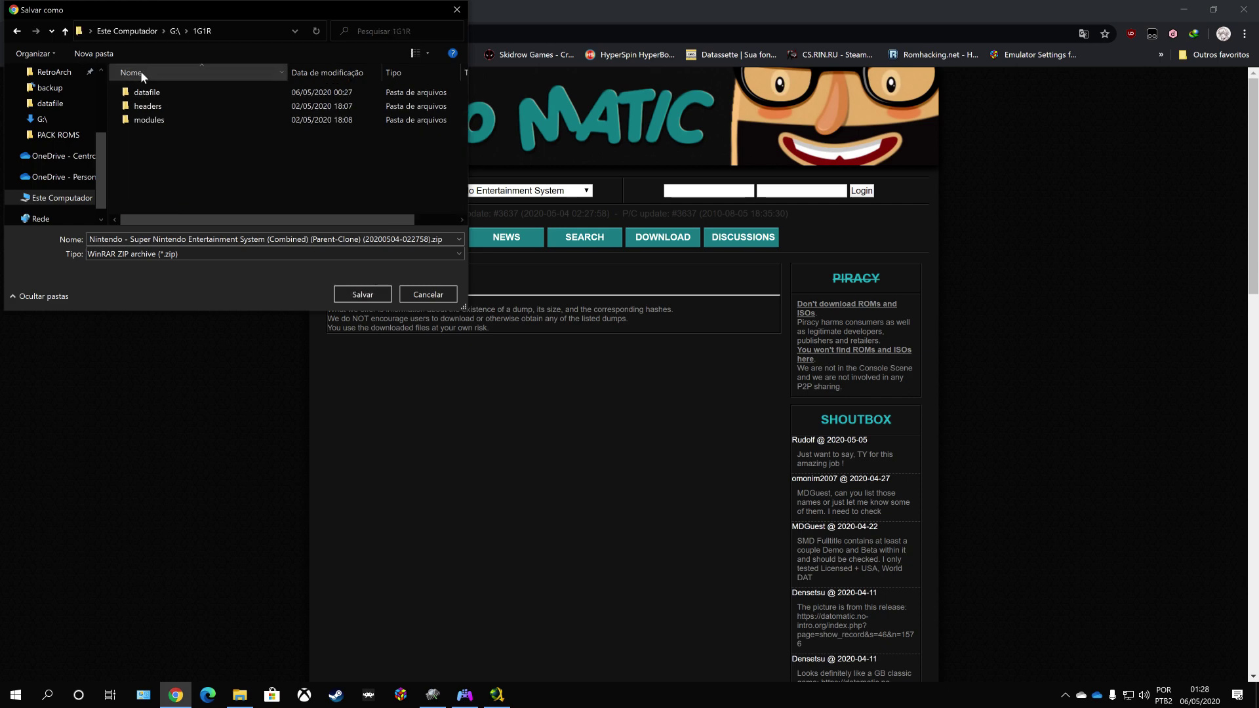
double_click(171, 88)
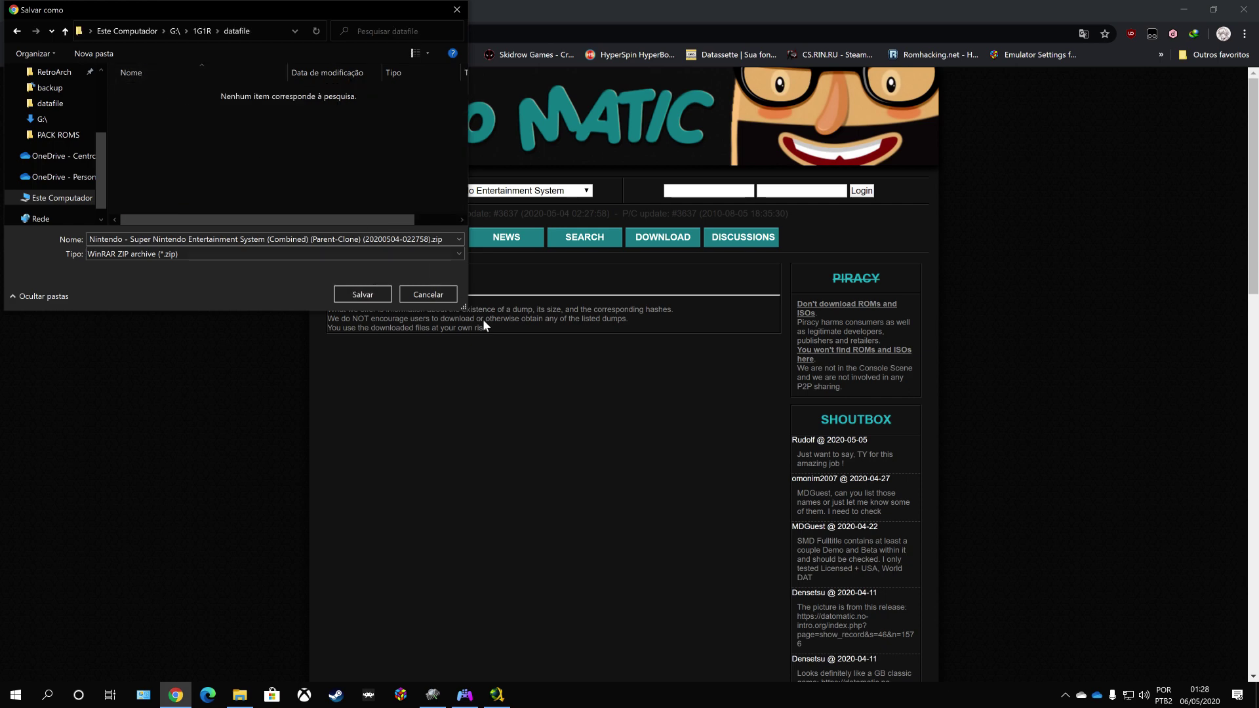
click(360, 294)
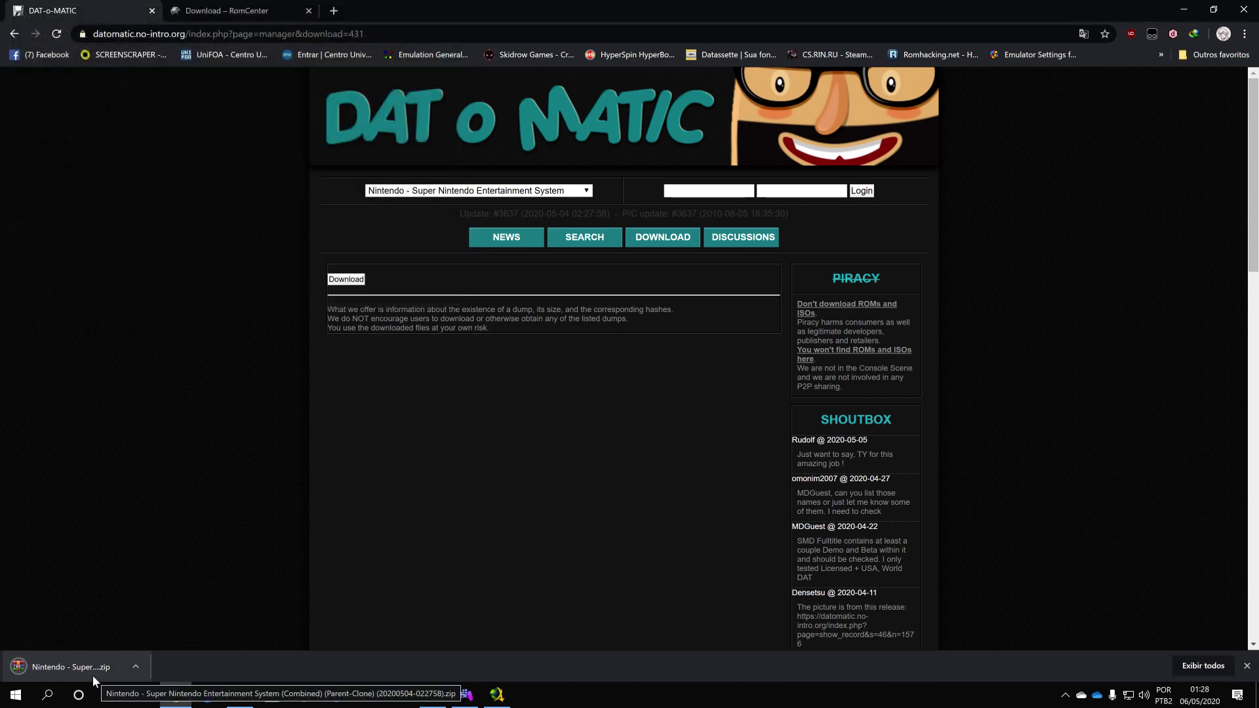
Switch to the datafile folder in File Explorer and delete the old Super Nintendo (Combined) (Parent-Clone) DAT file.
click(438, 700)
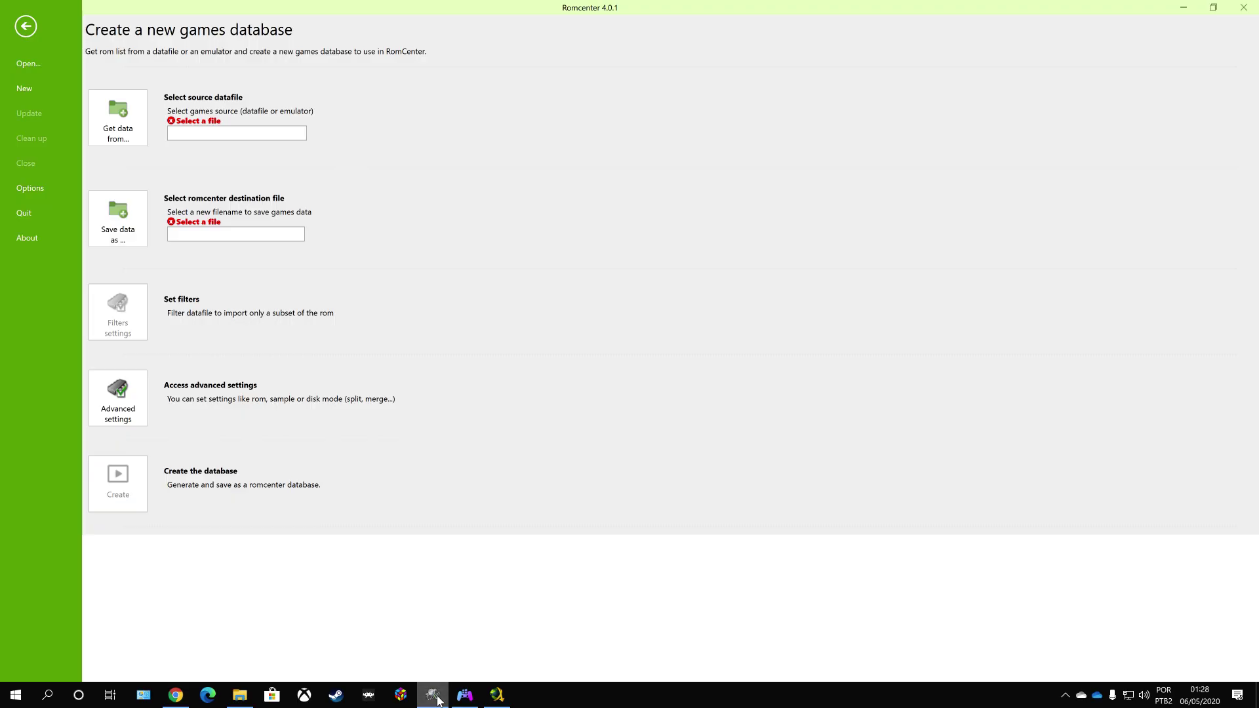
click(438, 700)
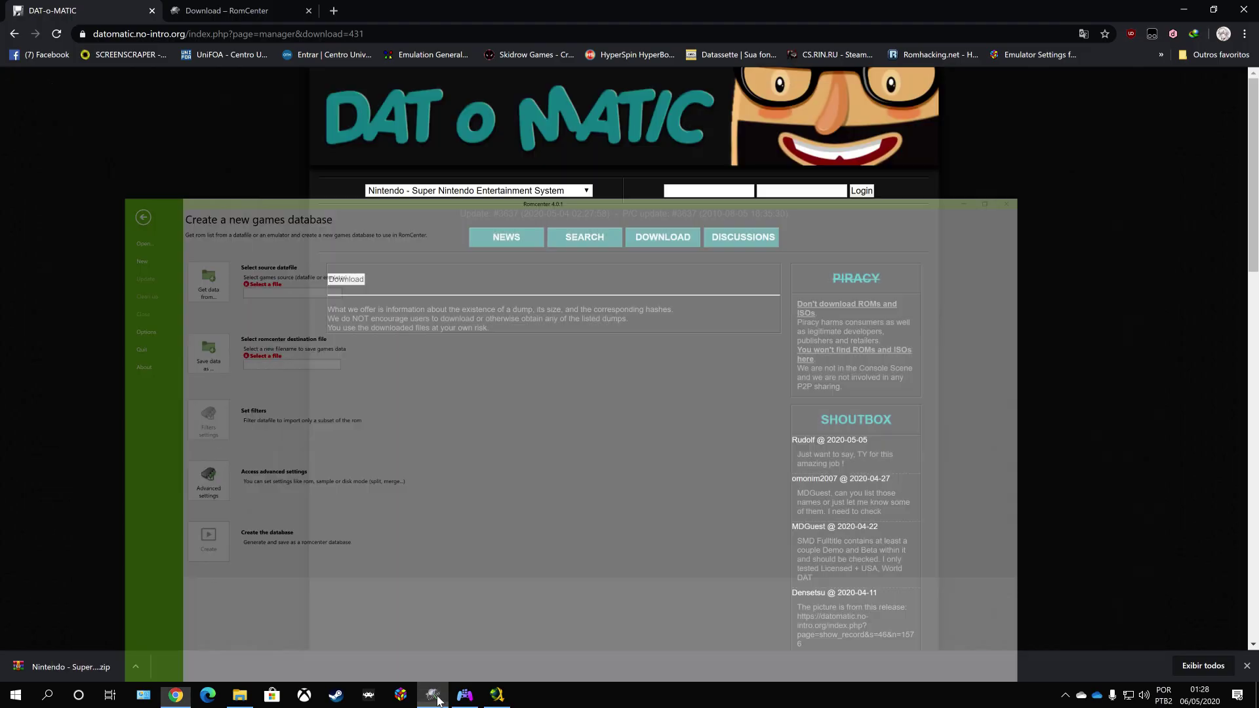
click(239, 695)
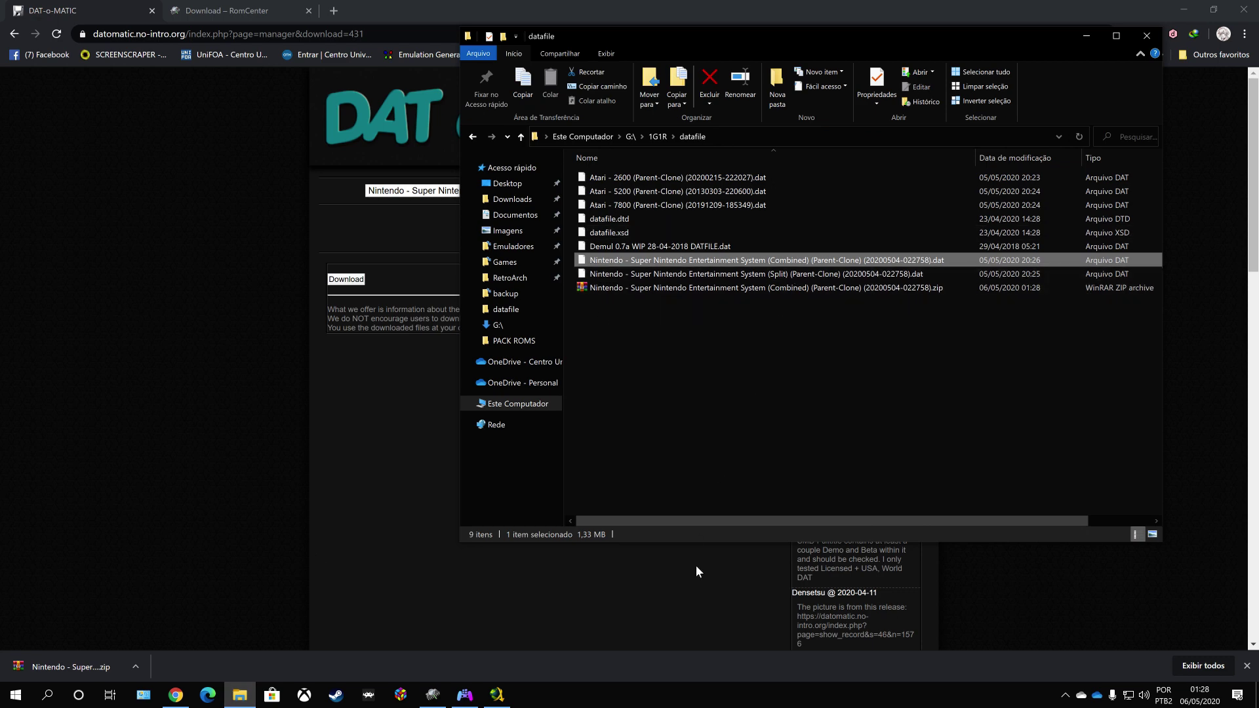
key(Delete)
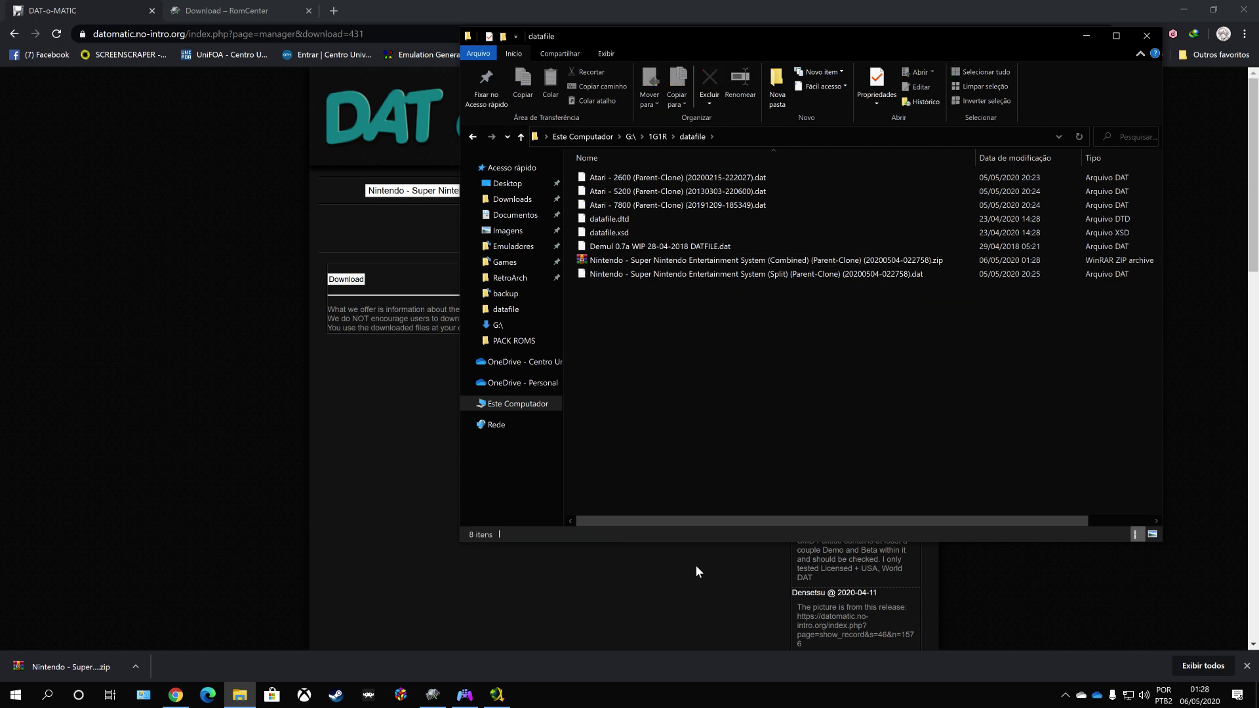
Extract the Super Nintendo (Combined) (Parent-Clone) zip in the same folder and delete the archive.
right_click(816, 258)
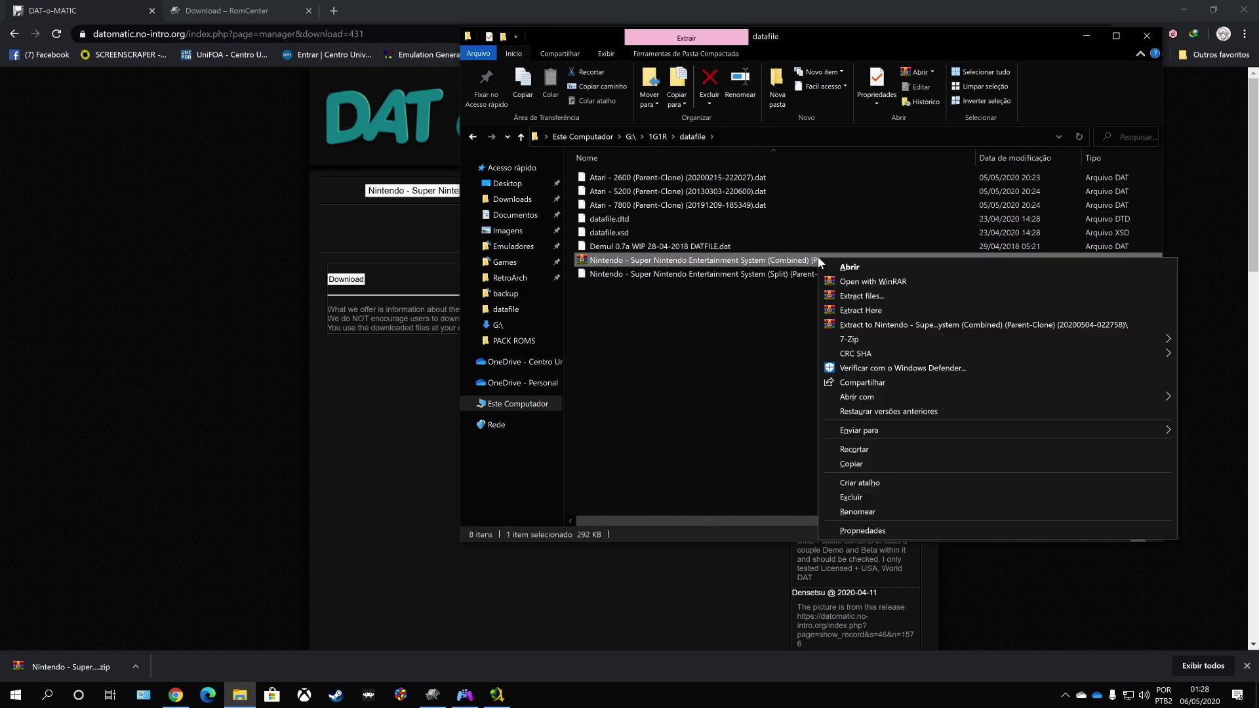
click(887, 315)
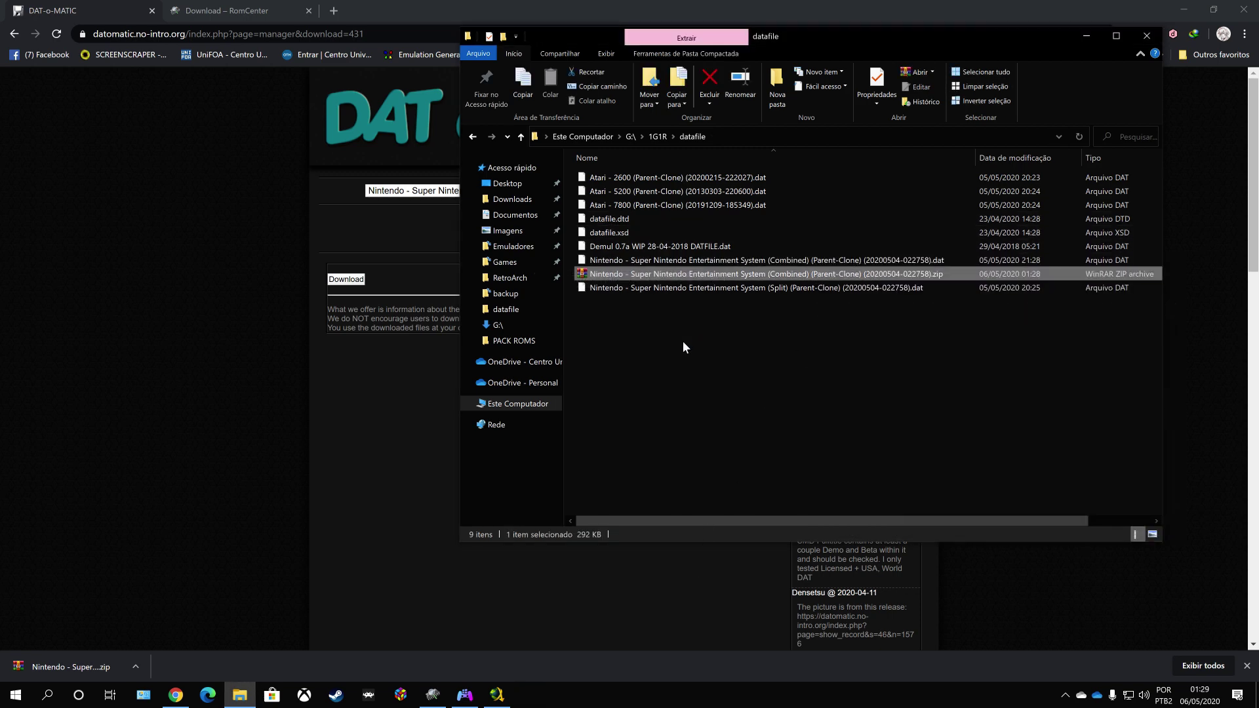
key(Delete)
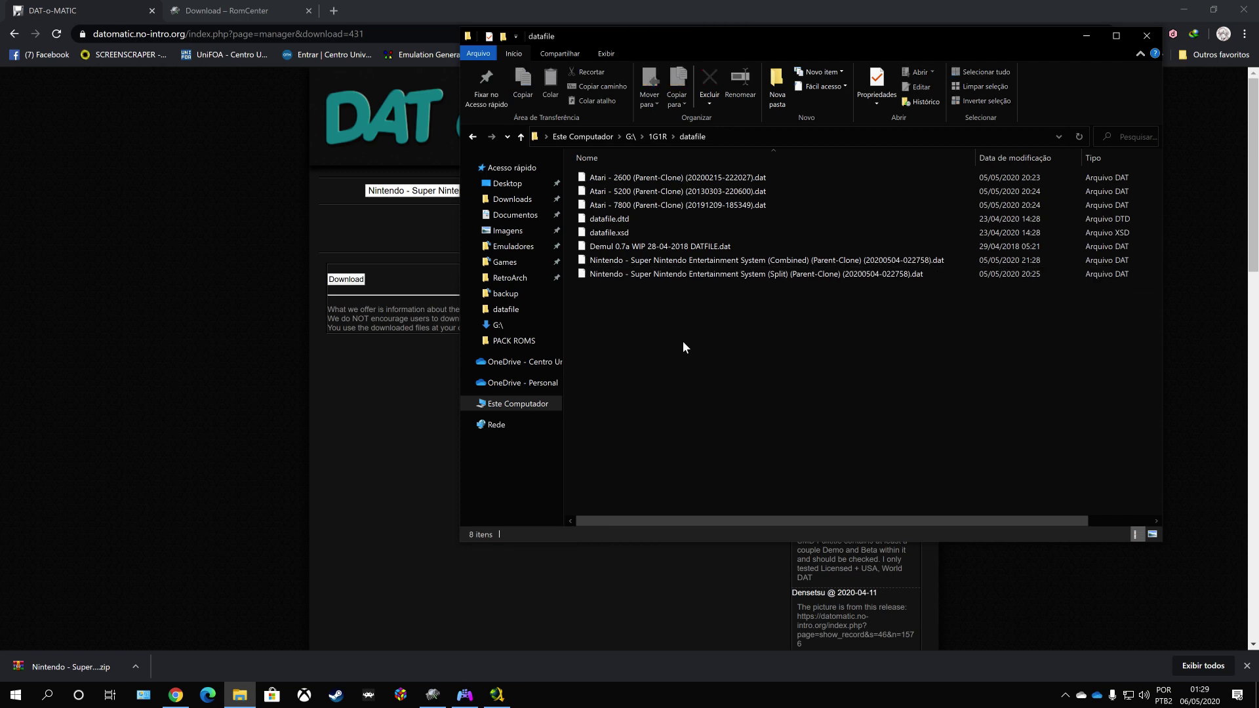
click(751, 262)
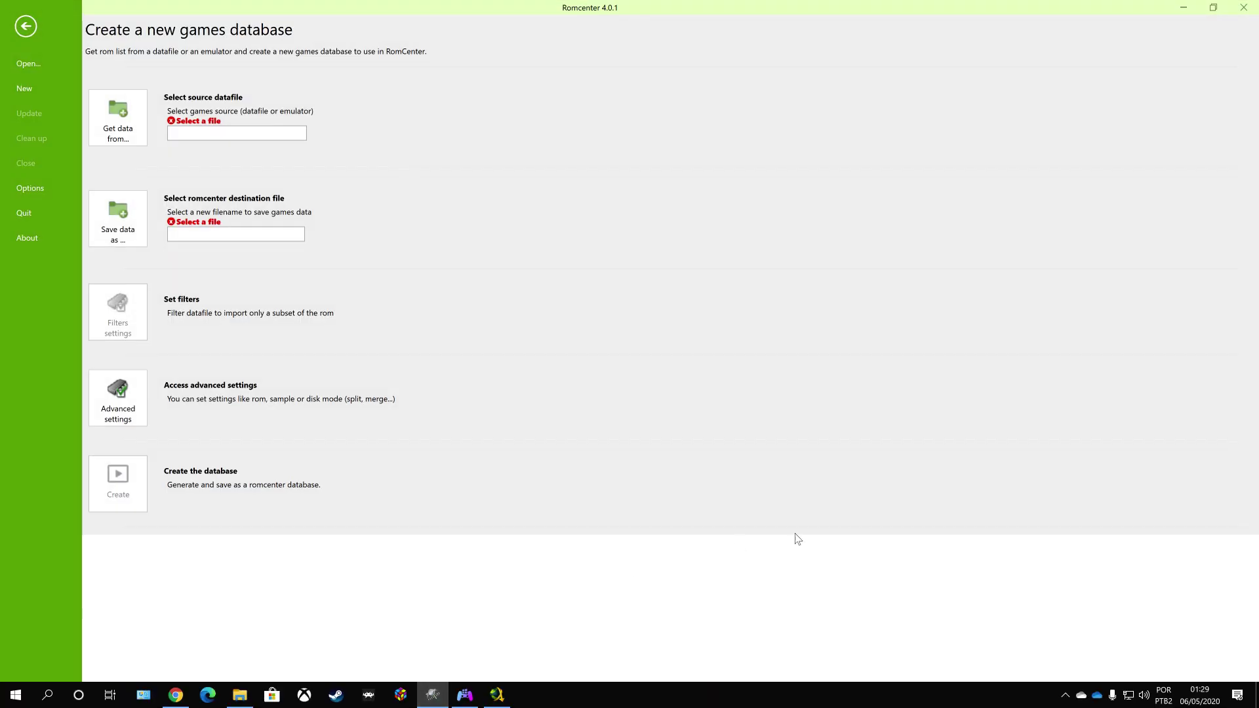
In RomCenter, set the Super Nintendo (Combined) (Parent-Clone) DAT from G:\1G1R\datafile as the source datafile, and check the database's destination folder.
click(136, 138)
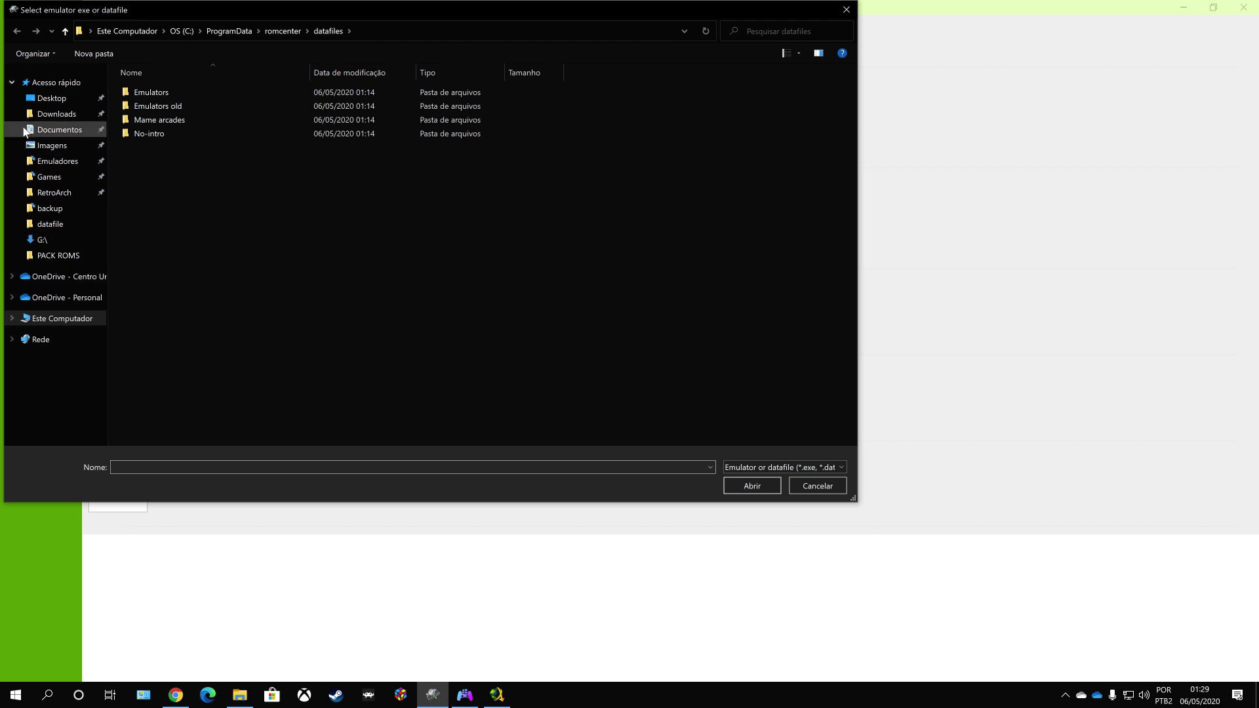
click(59, 244)
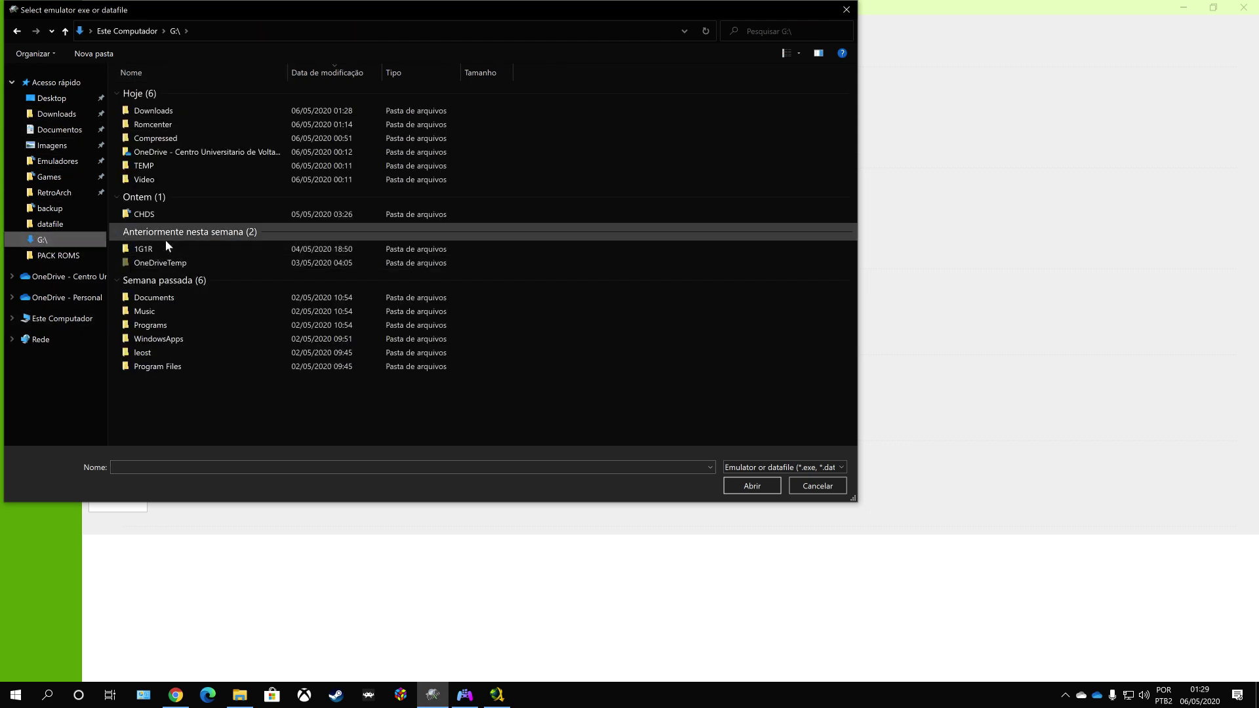
double_click(164, 249)
double_click(186, 95)
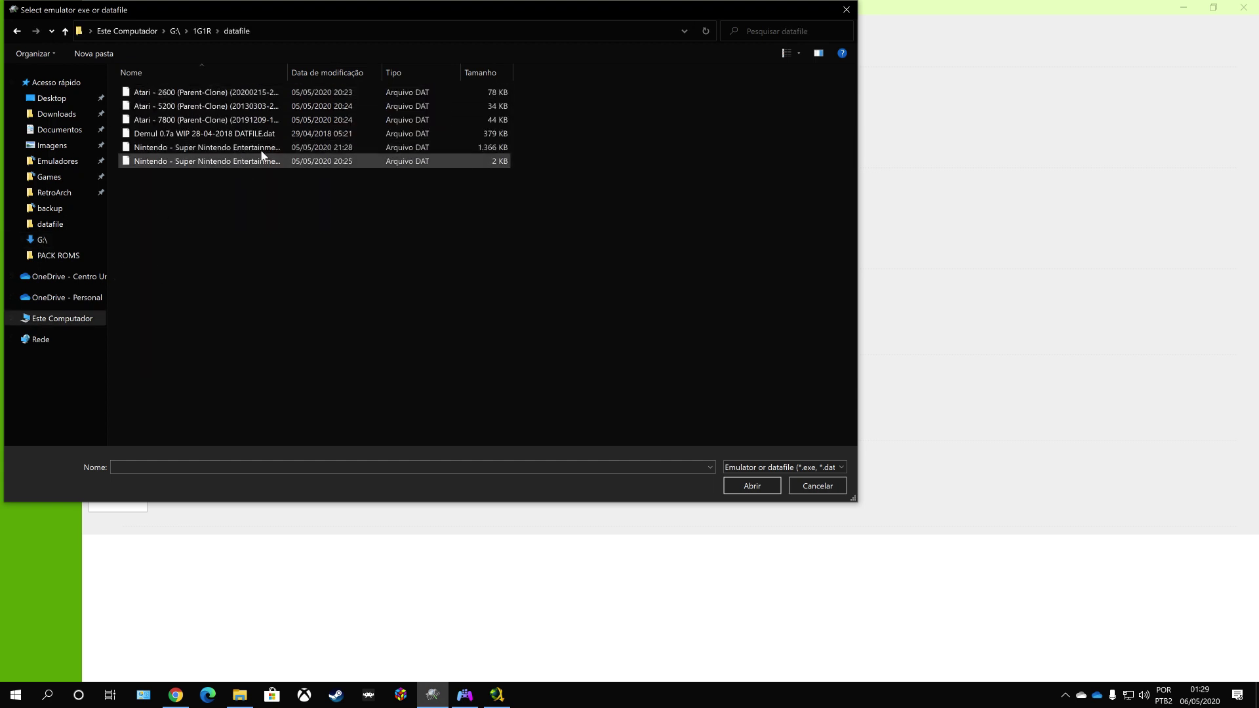
drag(289, 70, 661, 72)
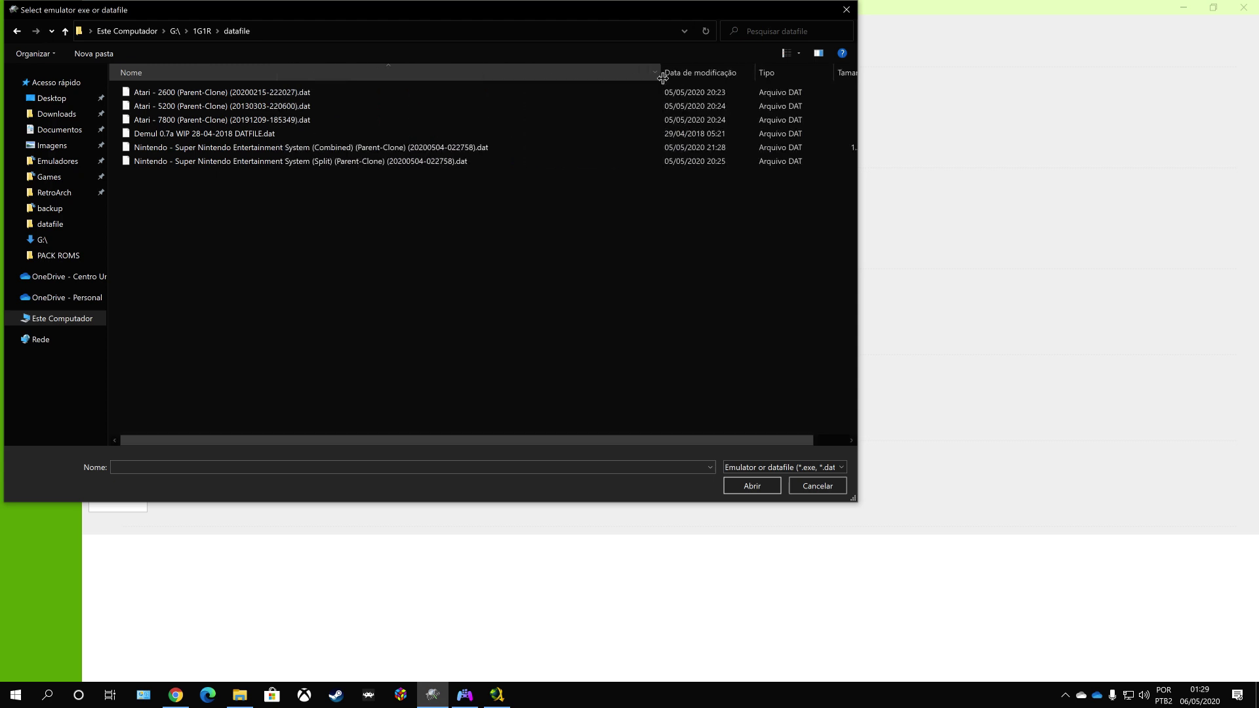
click(455, 148)
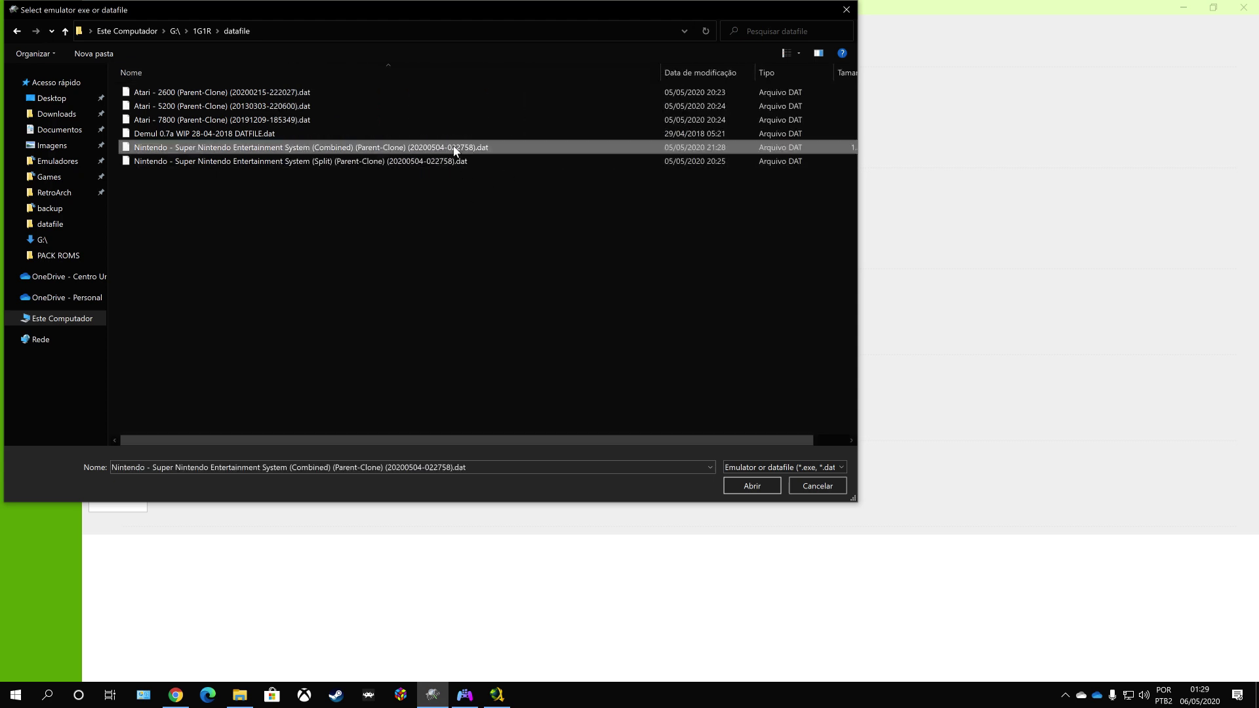
click(744, 488)
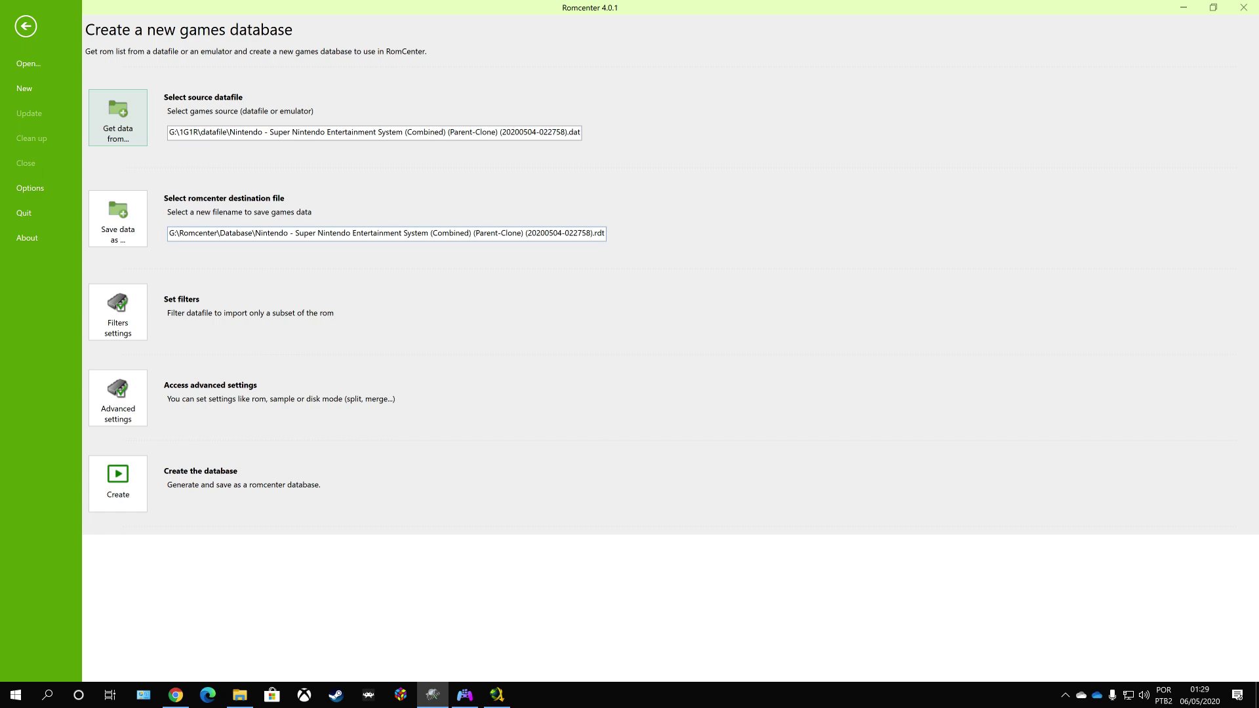
click(139, 238)
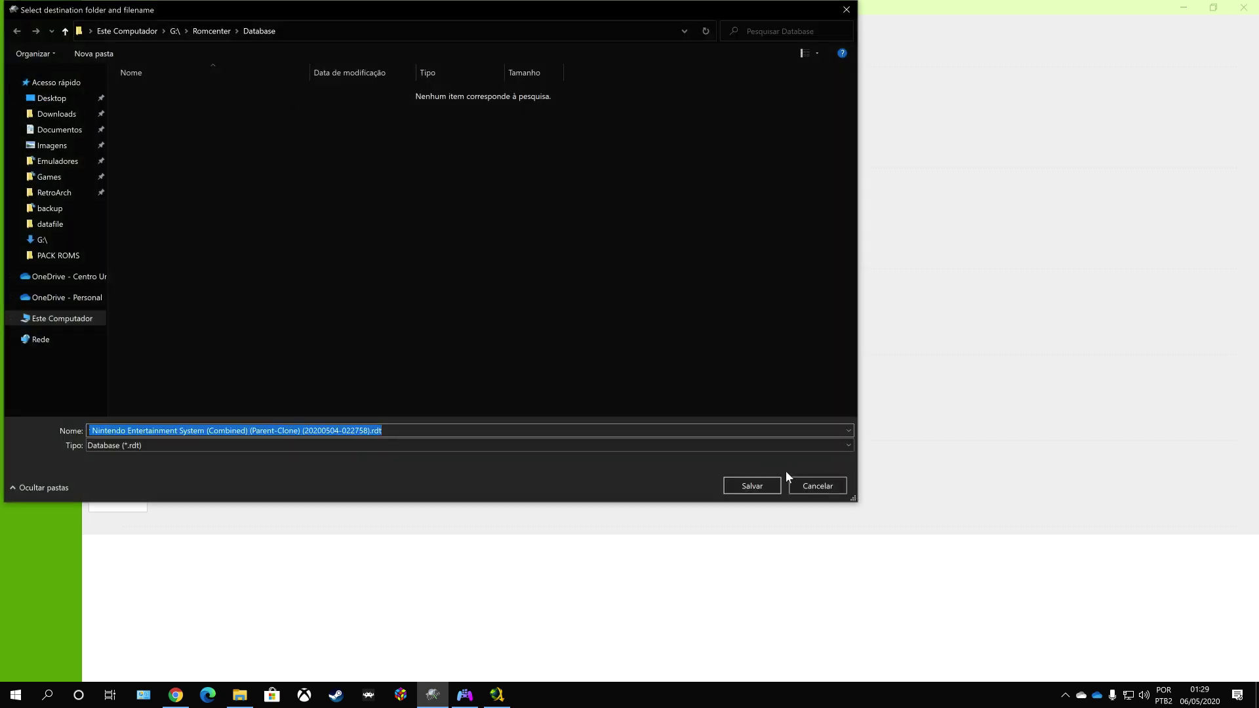
click(818, 485)
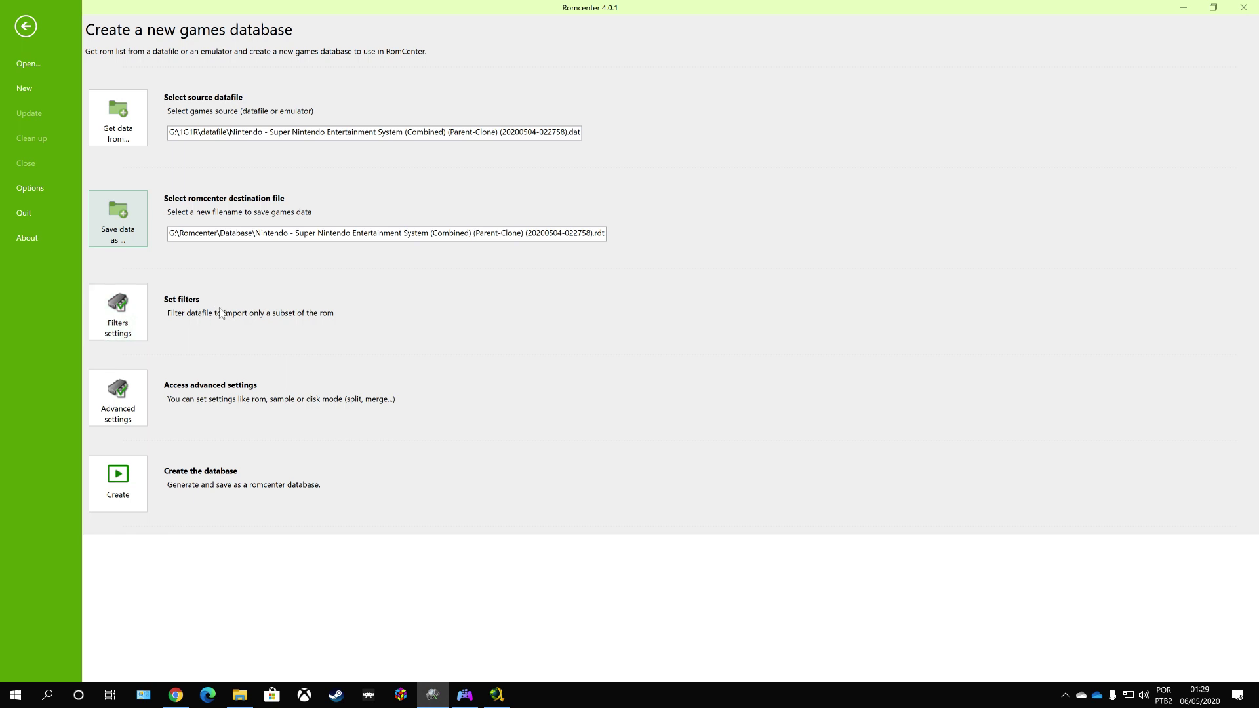
Open the datafile's filter settings, try the Clones option under games filtering, and turn games filtering back off.
click(125, 313)
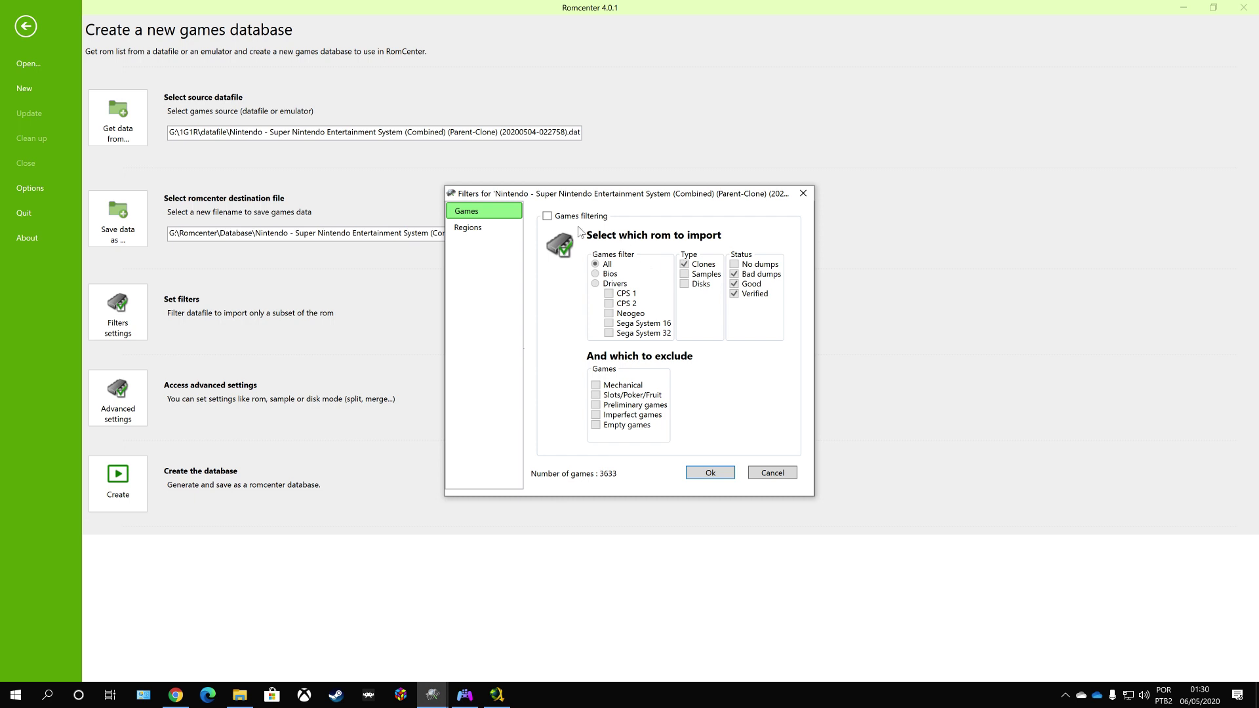
click(547, 217)
click(685, 265)
click(684, 264)
click(548, 217)
Enable the Regions filter with One game one rom (1G1R), and look over the Us and Jp entries among the available regions.
click(471, 234)
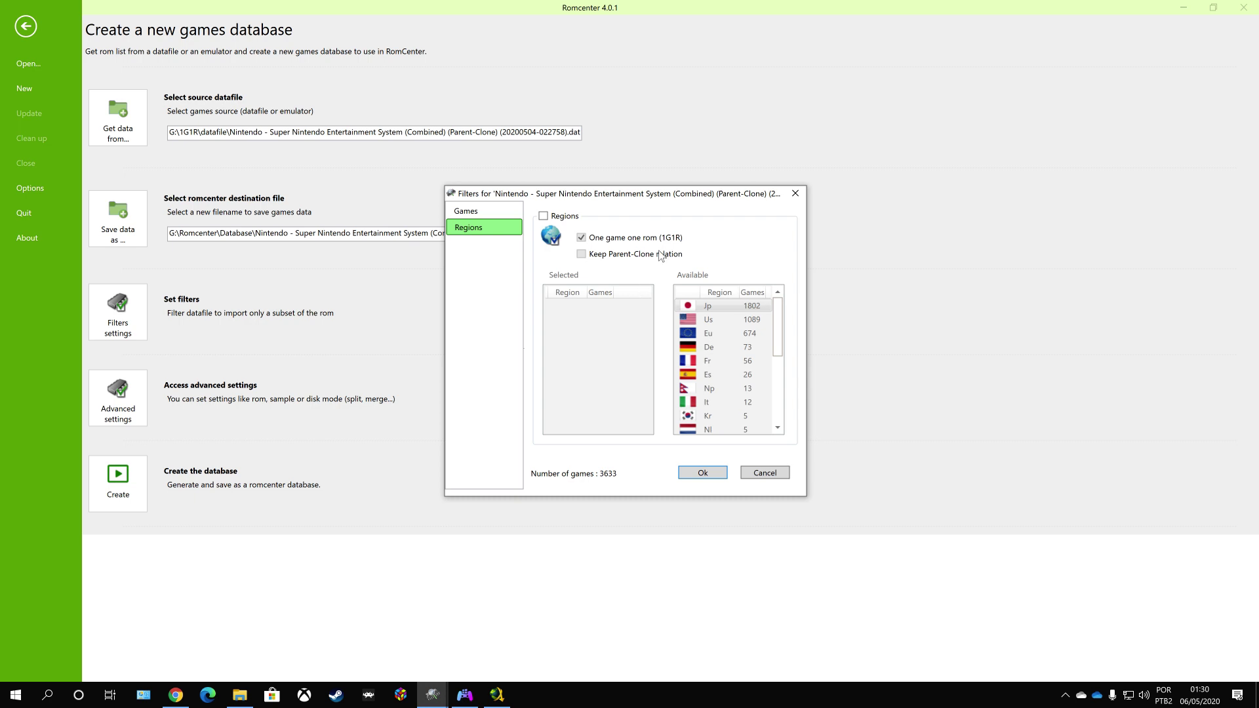
click(544, 217)
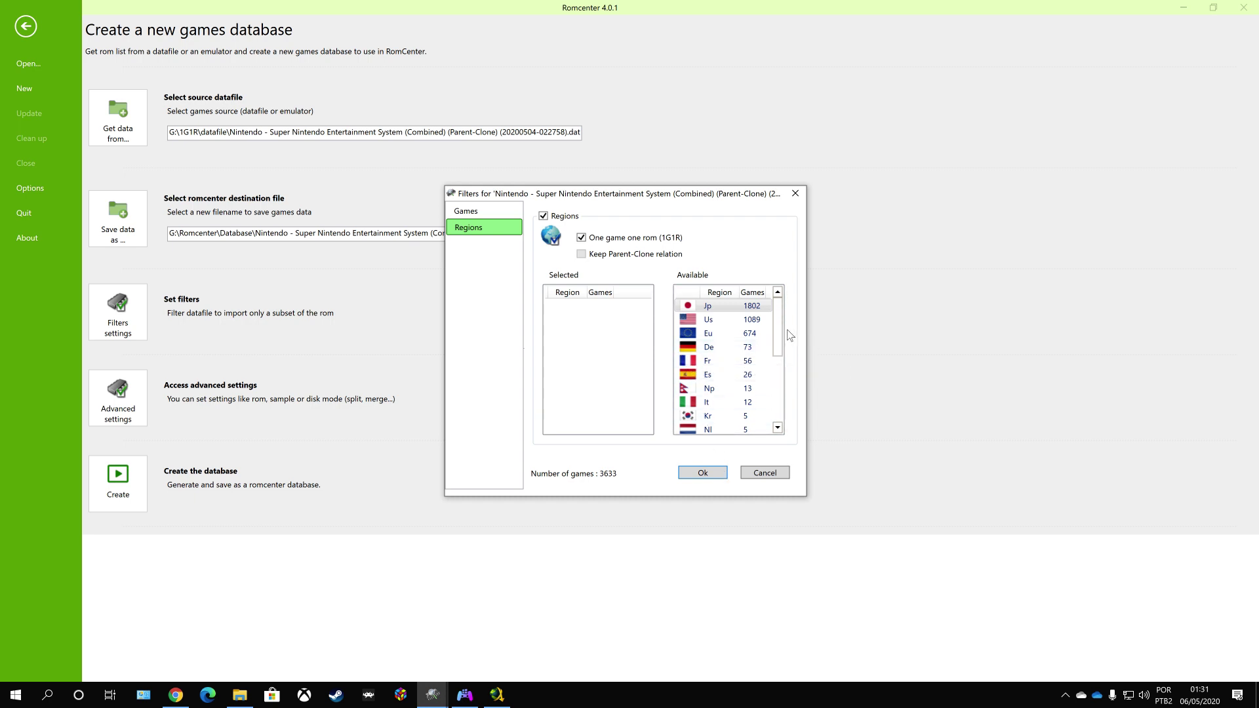
click(731, 319)
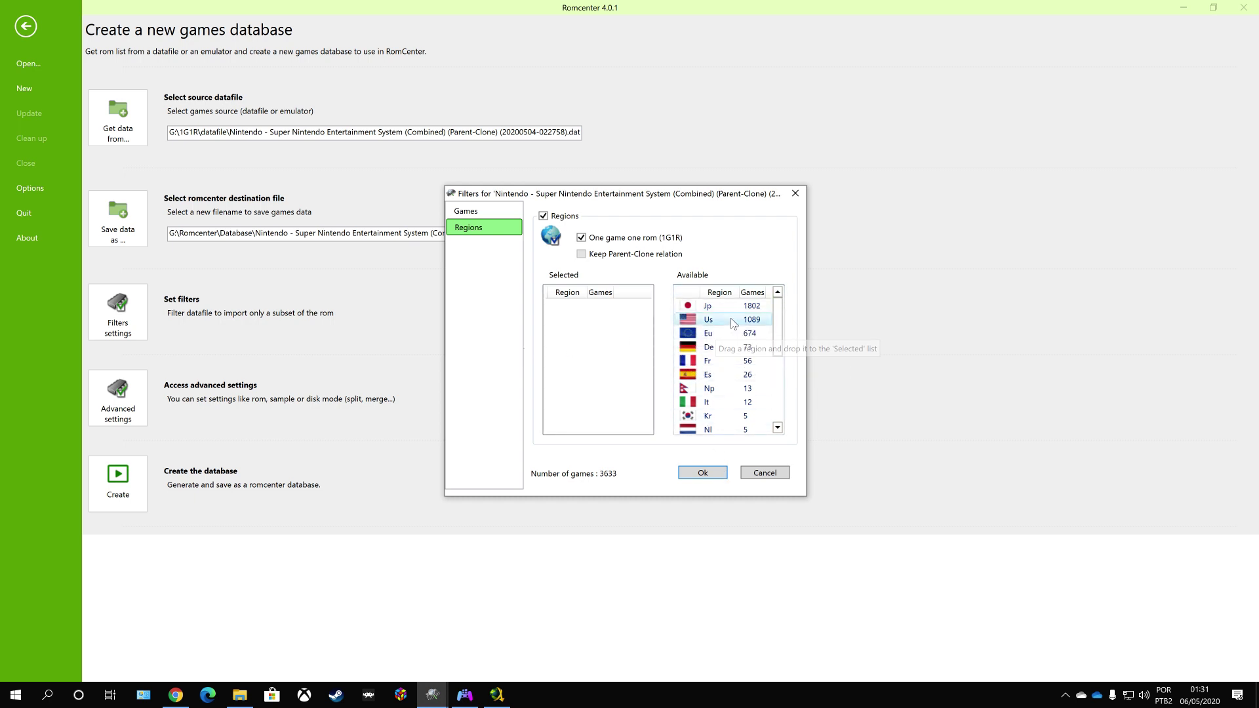
click(734, 309)
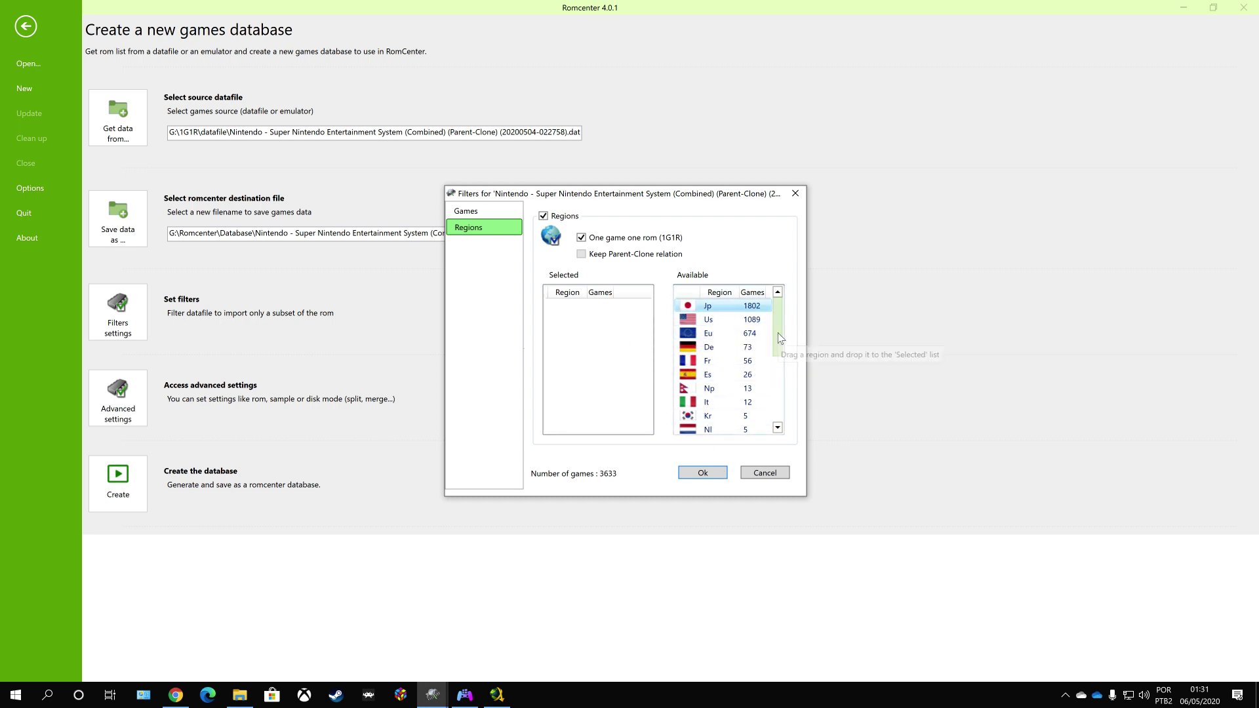
mouse_move(777, 333)
mouse_down()
mouse_move(780, 408)
mouse_move(787, 320)
mouse_up()
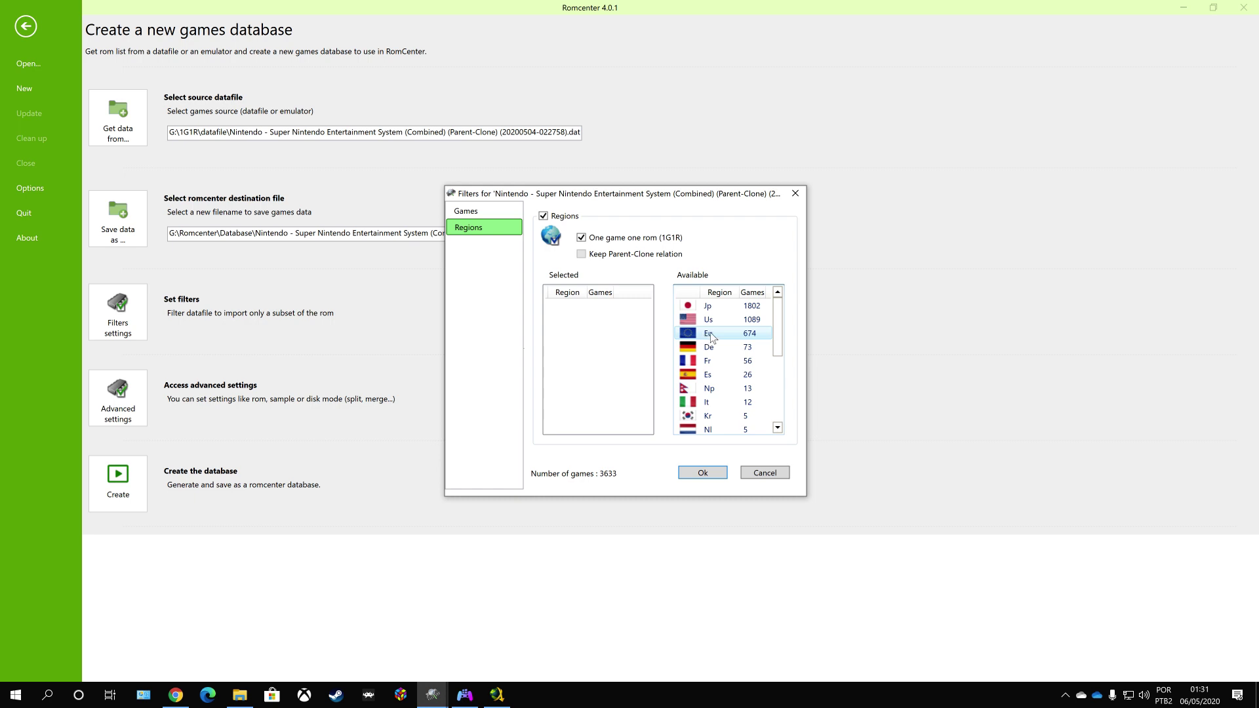
Review the available regions and add Br as the first entry in the selected regions.
scroll(711, 364, down, 3)
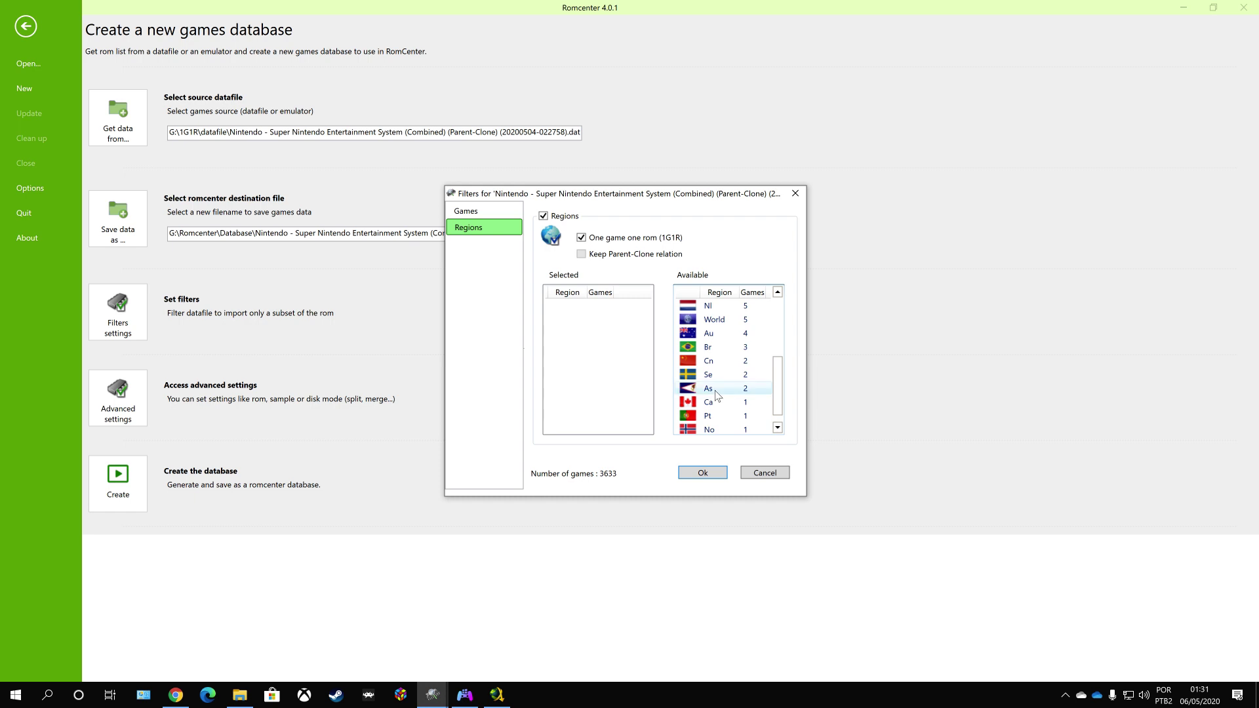
click(739, 346)
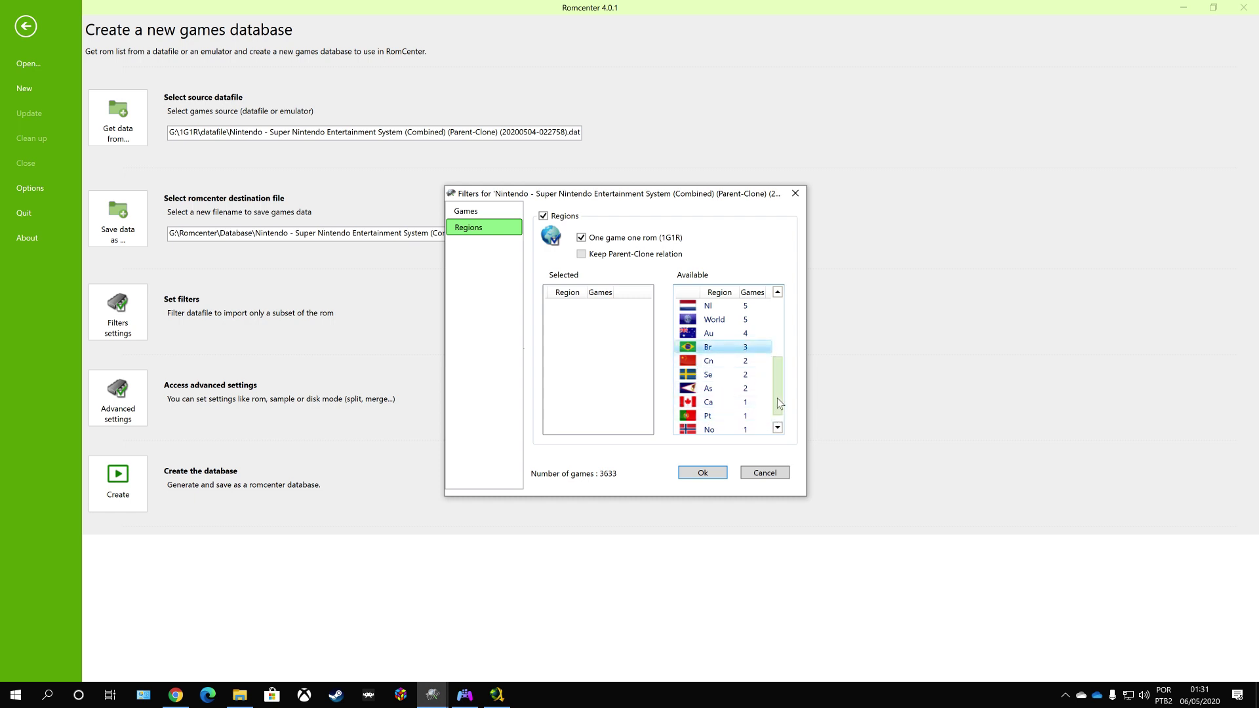
drag(777, 398, 780, 346)
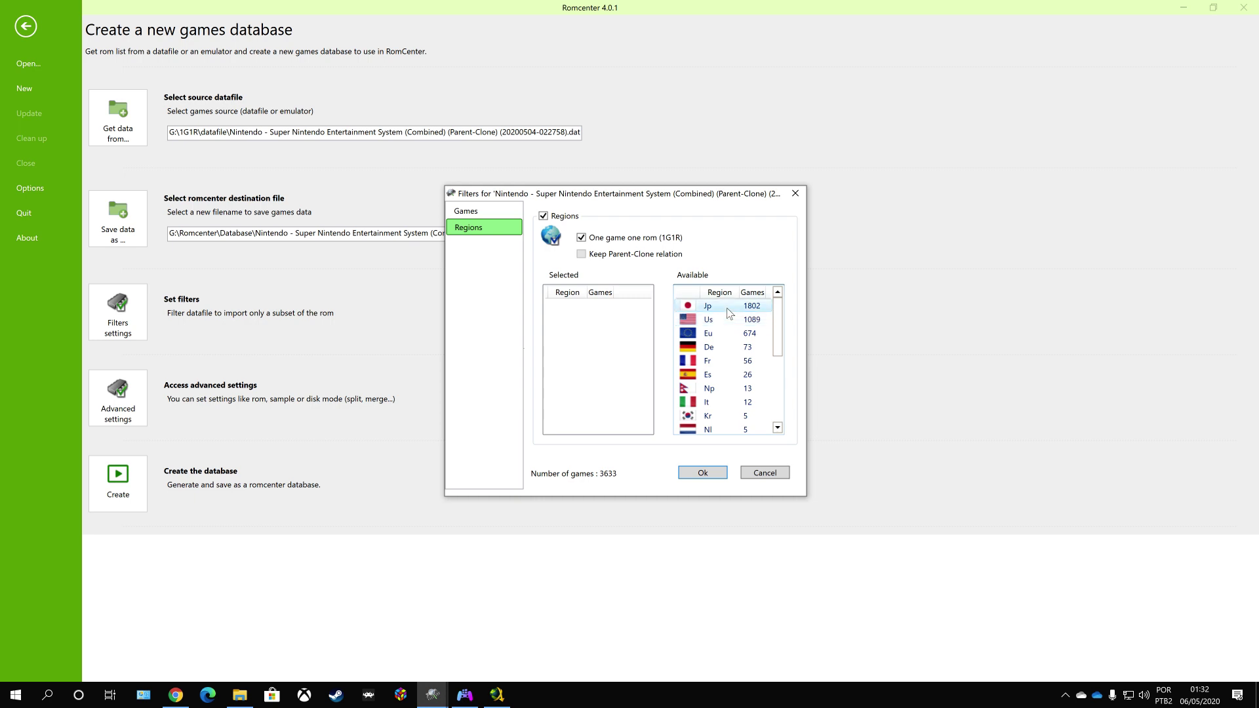
drag(779, 348, 777, 423)
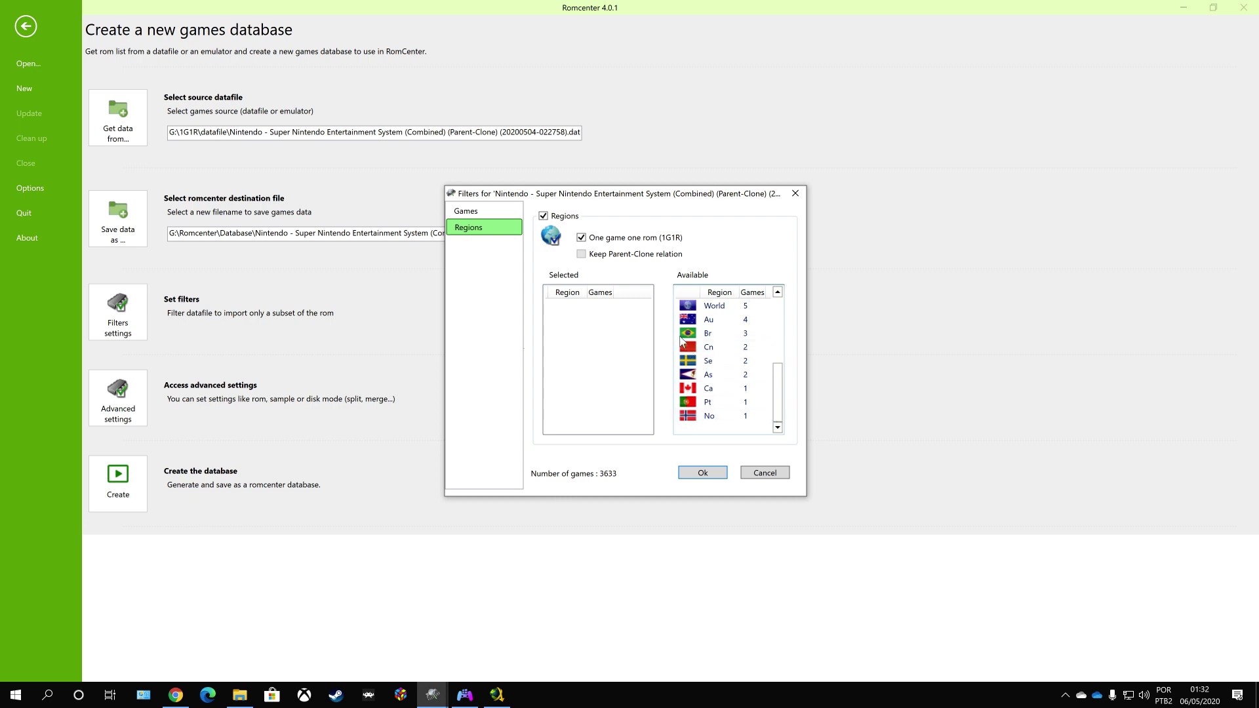
drag(694, 336, 576, 307)
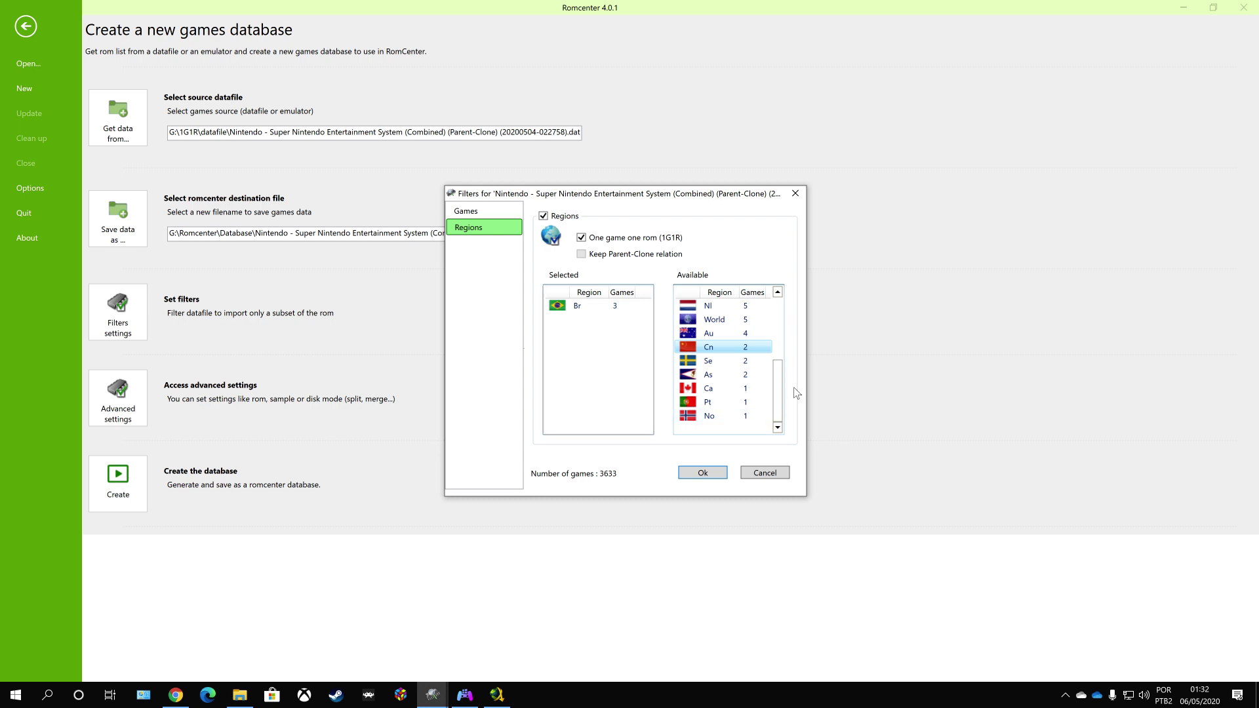
scroll(780, 387, up, 4)
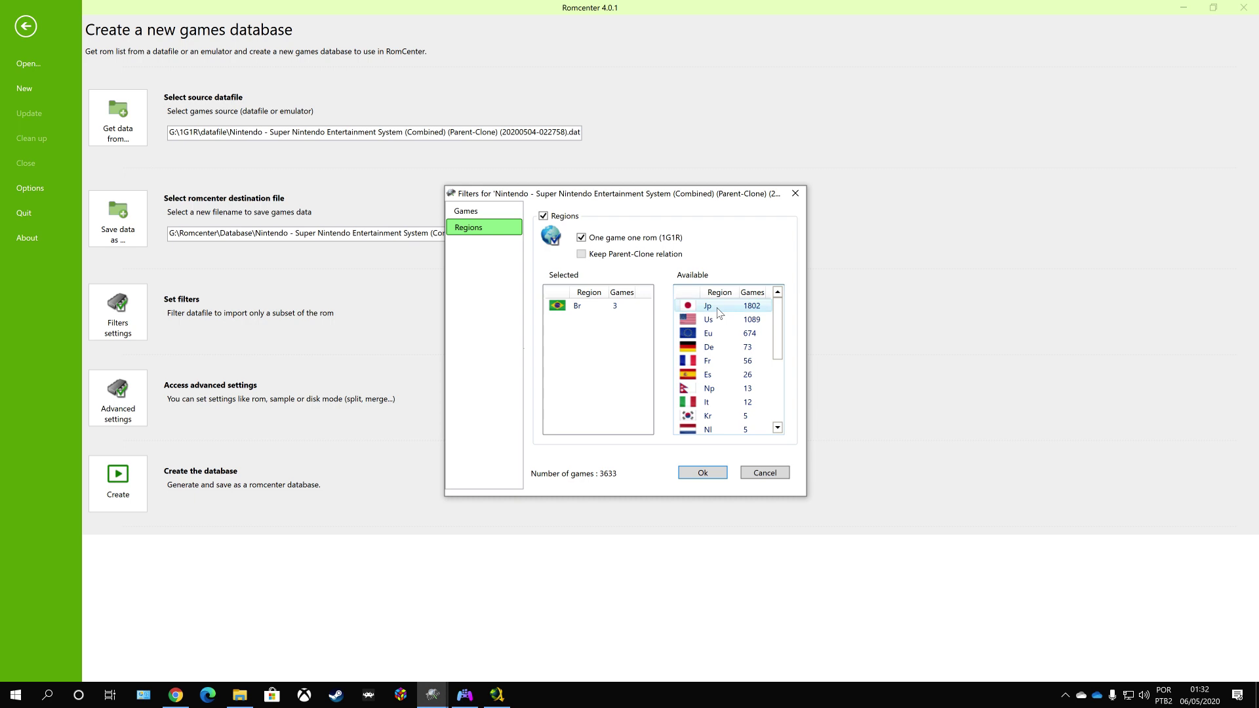
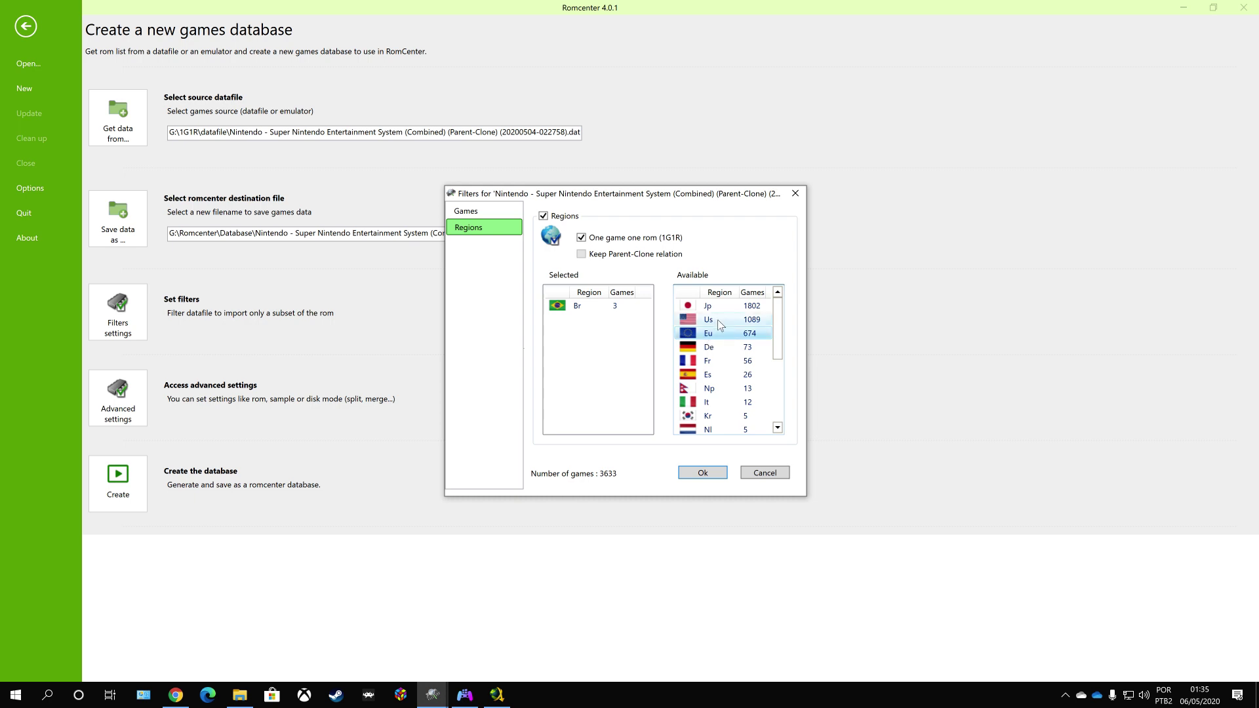
Add Us, Pt and World to the selected regions, ordering the priority list as Br, Pt, Us, World.
click(708, 334)
drag(709, 323, 578, 328)
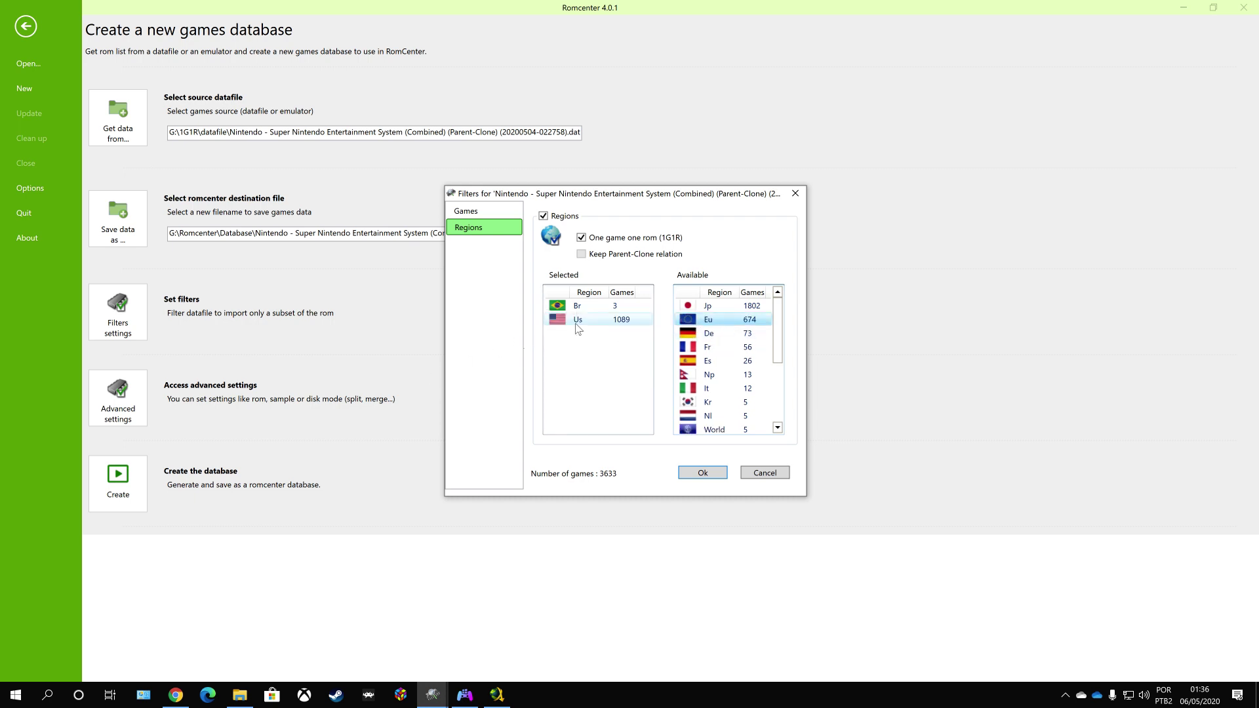
scroll(708, 380, down, 3)
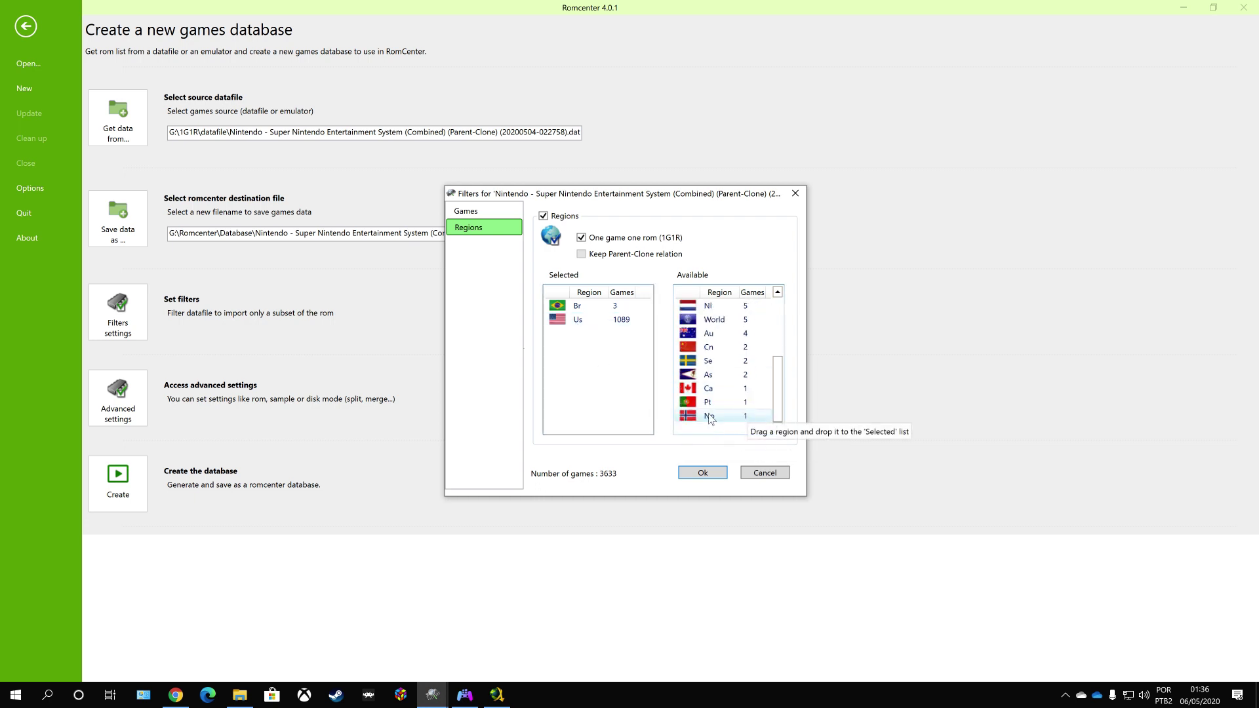
drag(691, 409, 607, 316)
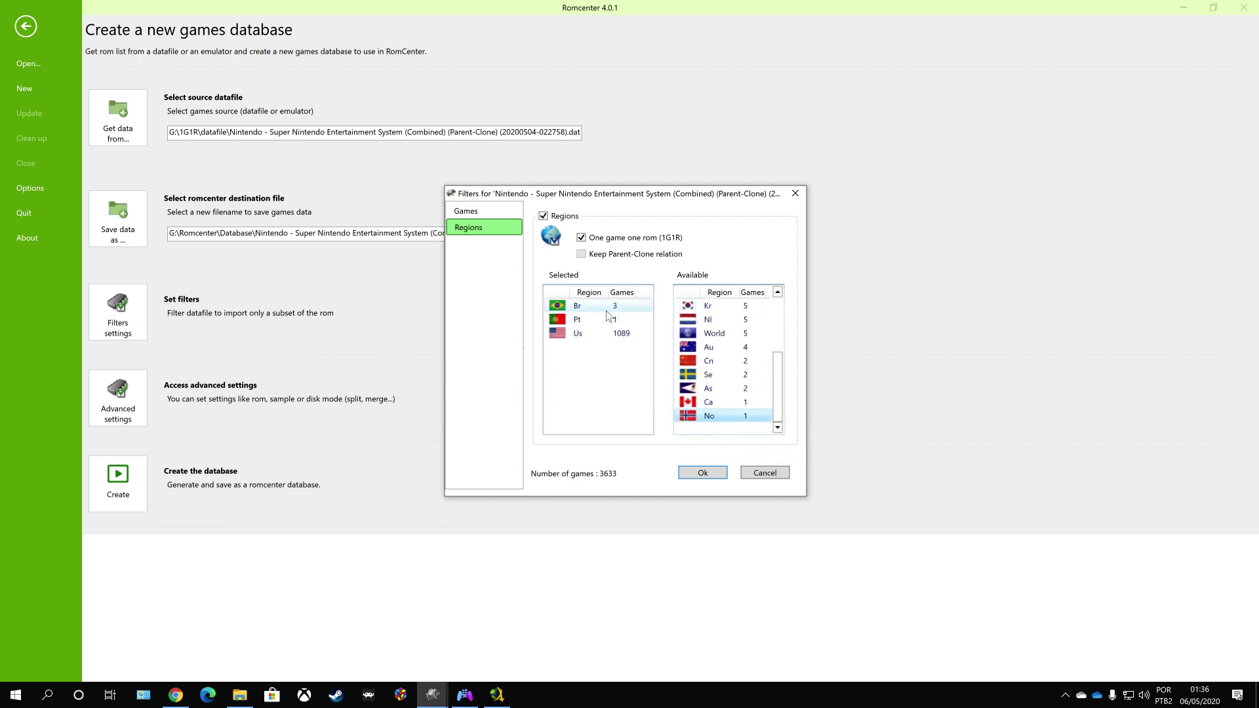
click(589, 336)
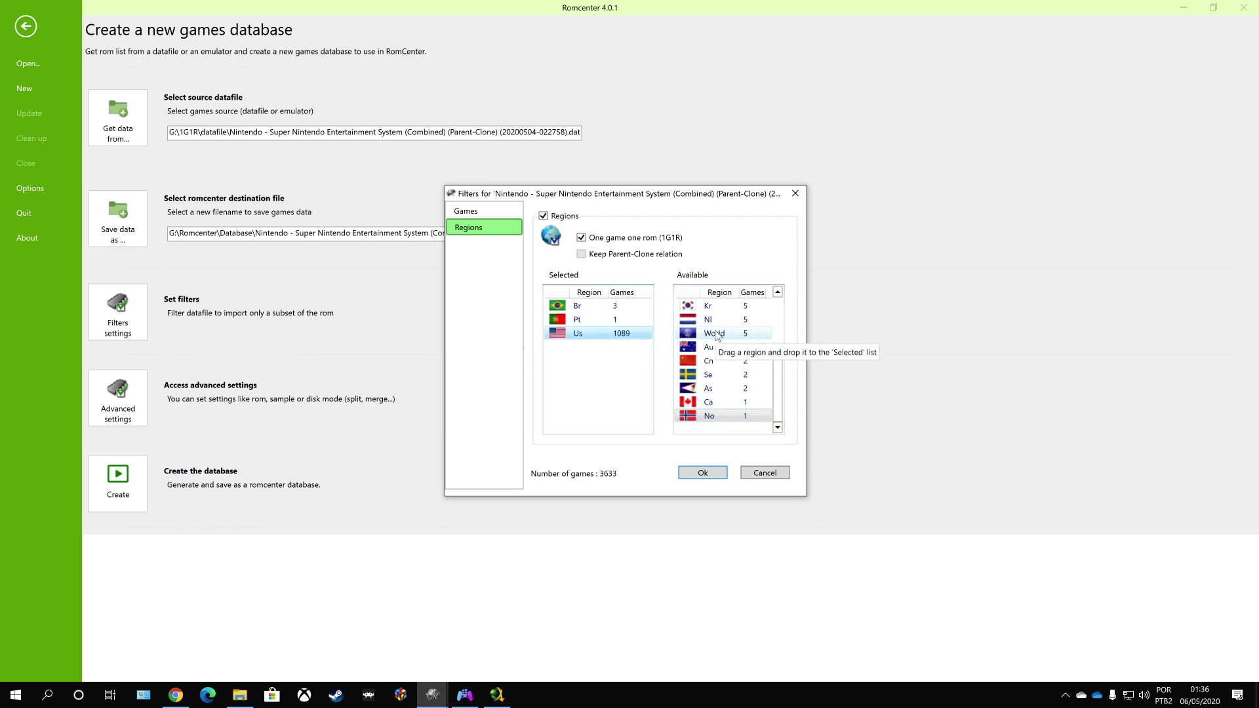
drag(716, 335, 574, 366)
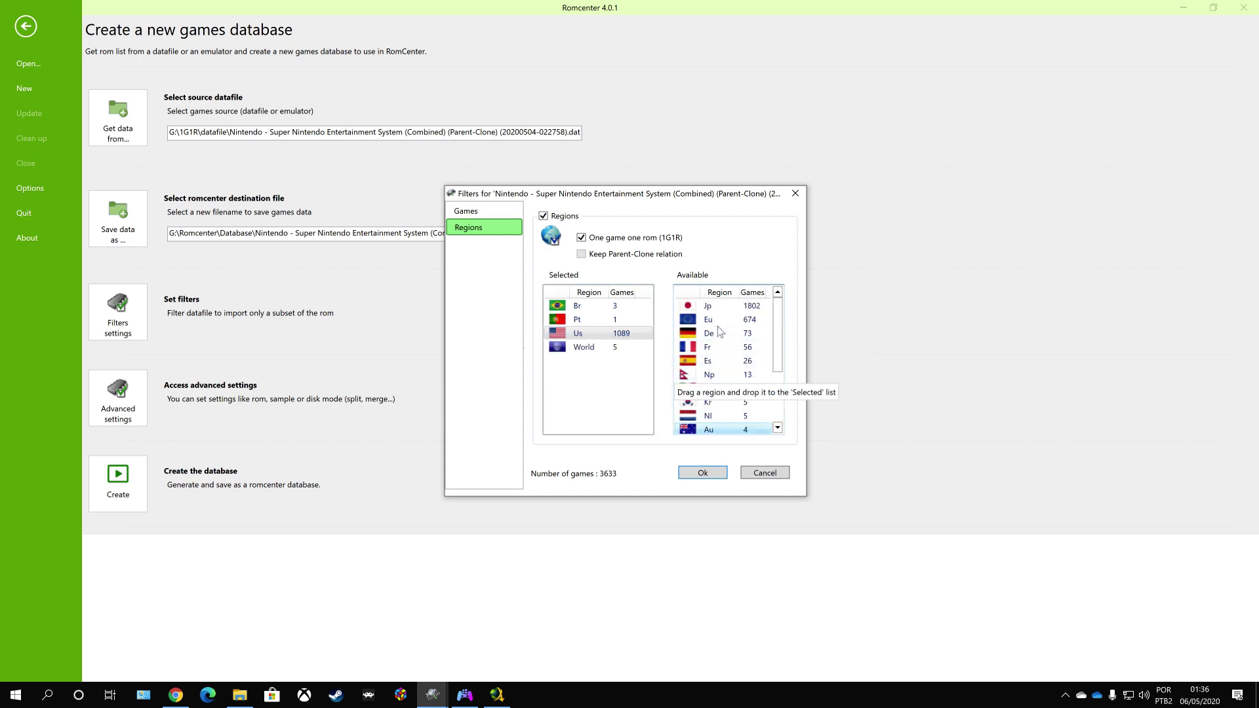
Append Eu, Es, It, Ca, Au and Nl, in that order, below World in the selected regions.
click(734, 403)
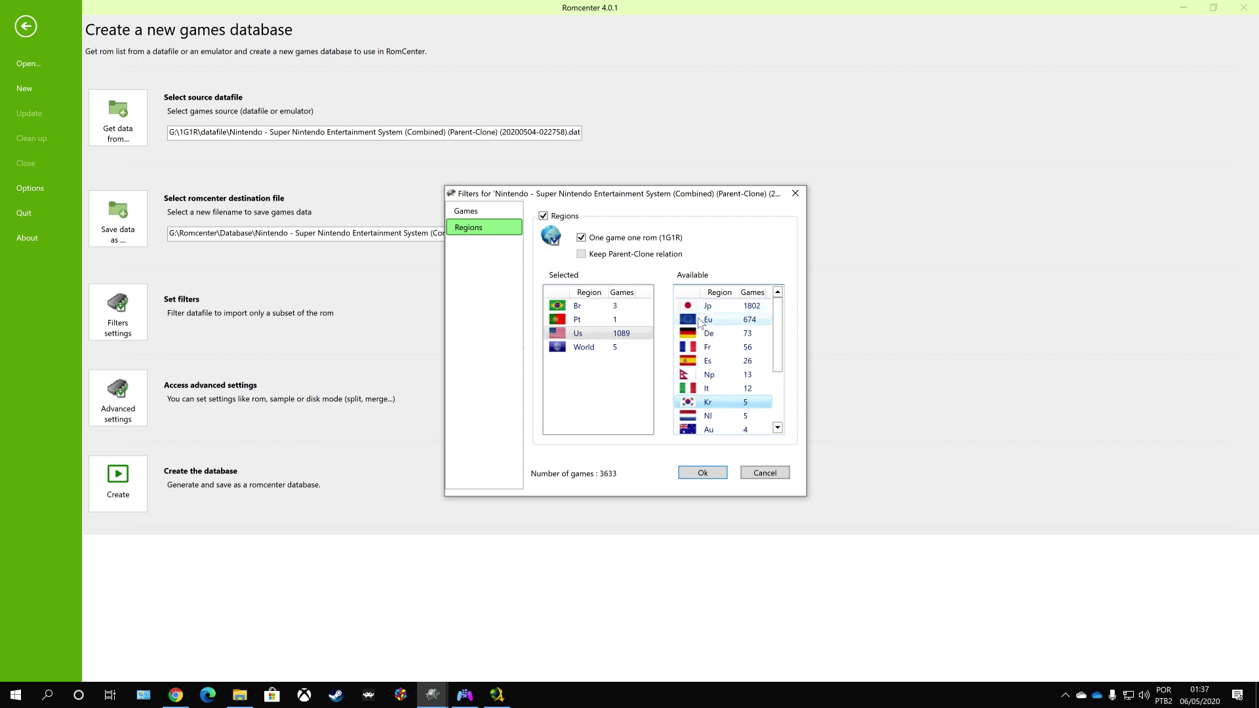
double_click(705, 320)
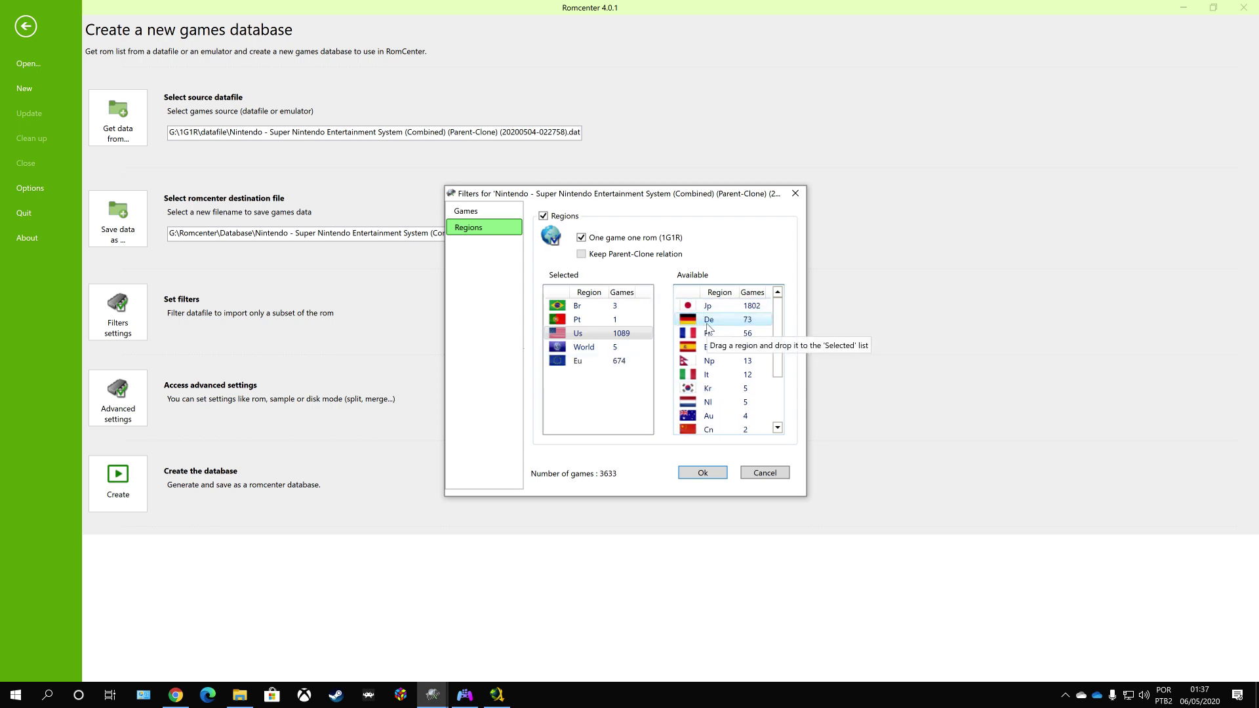
drag(707, 347, 584, 393)
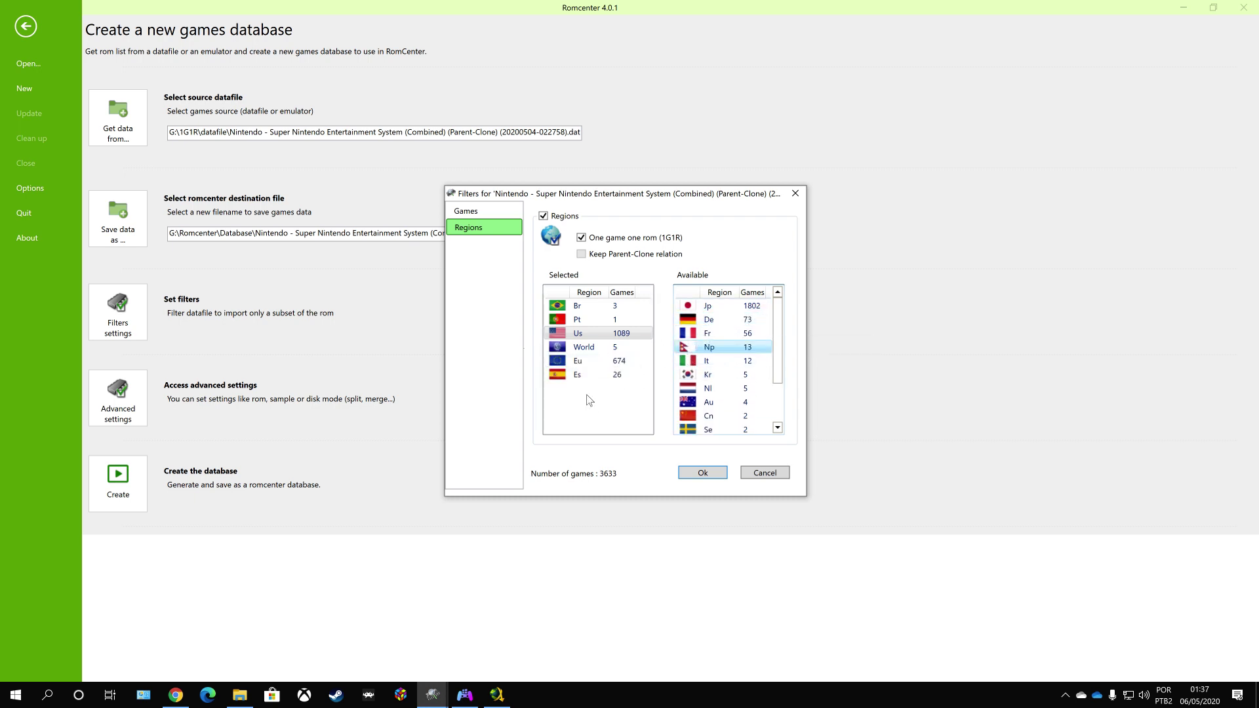
drag(707, 362, 582, 393)
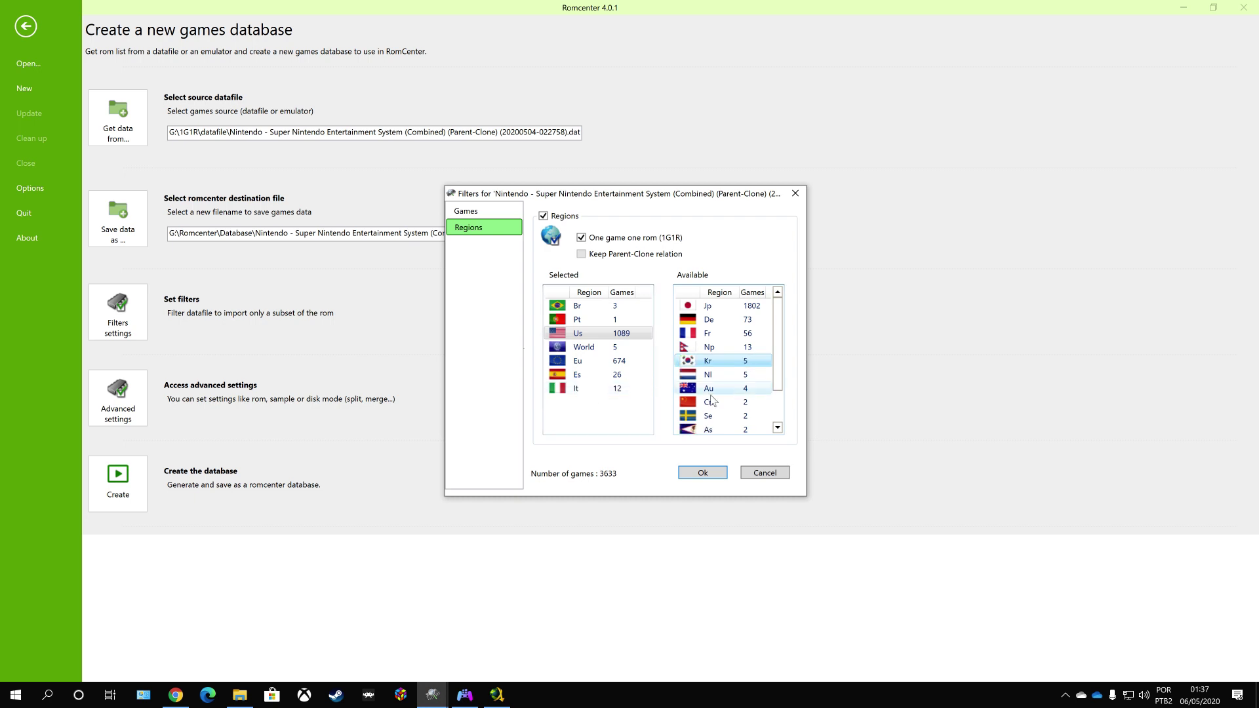
scroll(694, 408, down, 1)
drag(693, 405, 584, 410)
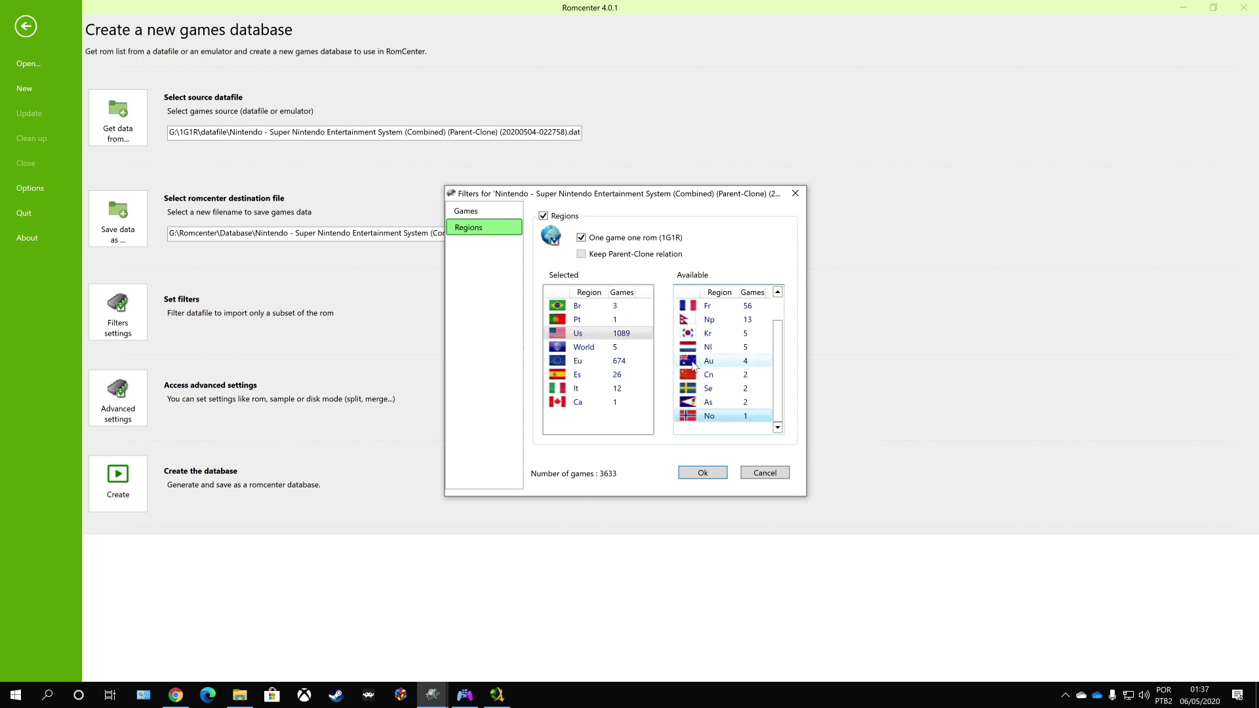
drag(708, 360, 593, 413)
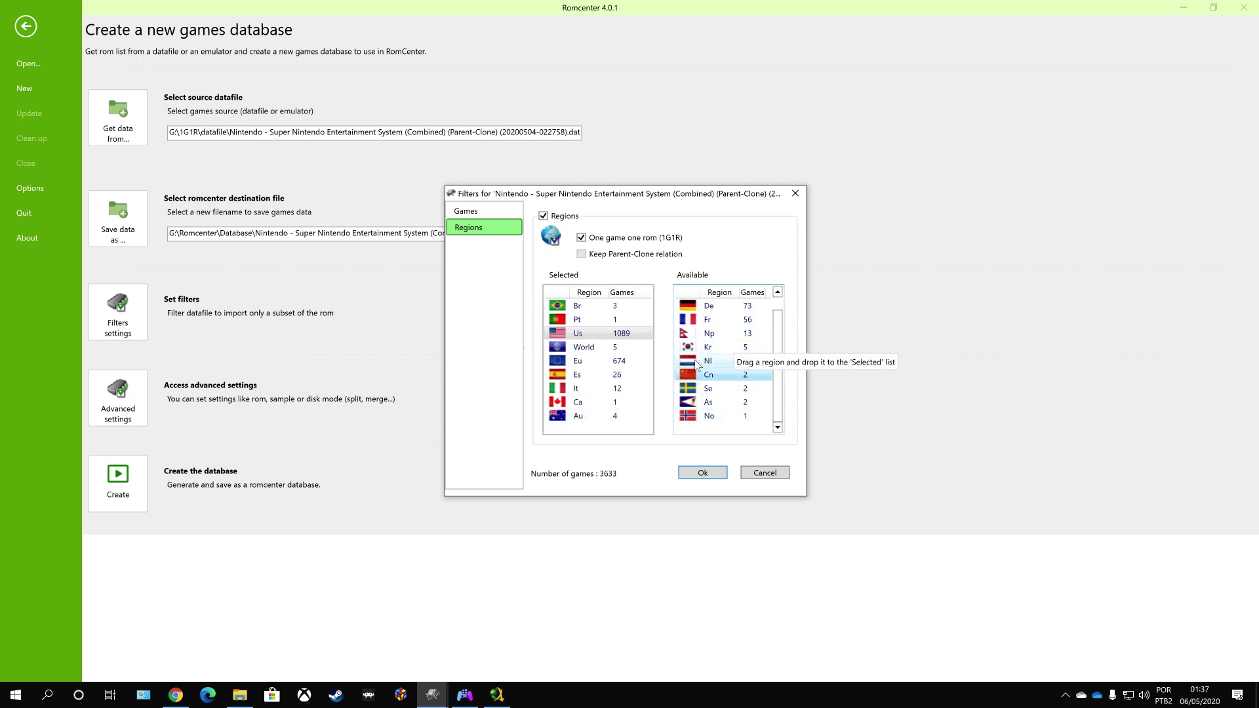
drag(696, 364, 611, 425)
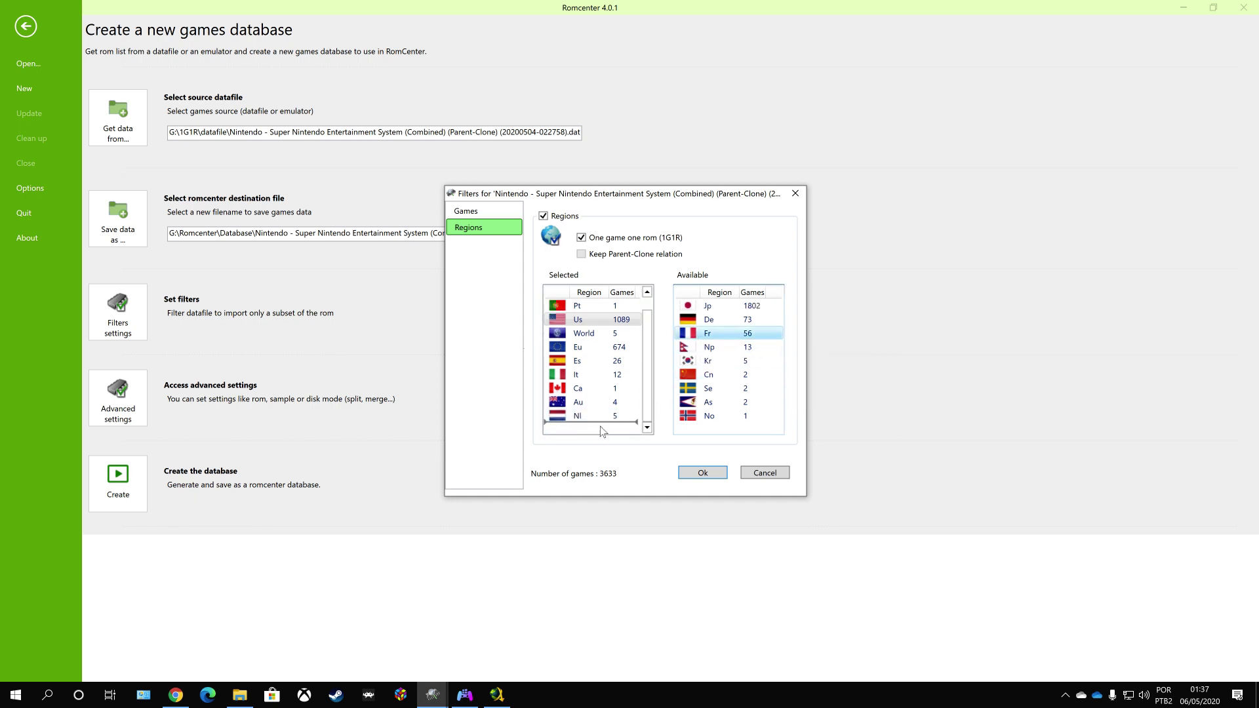
Append Fr, De, Jp, Kr, Np, Cn, Se, As and No to the selected regions and accept the filter settings.
drag(706, 333, 624, 430)
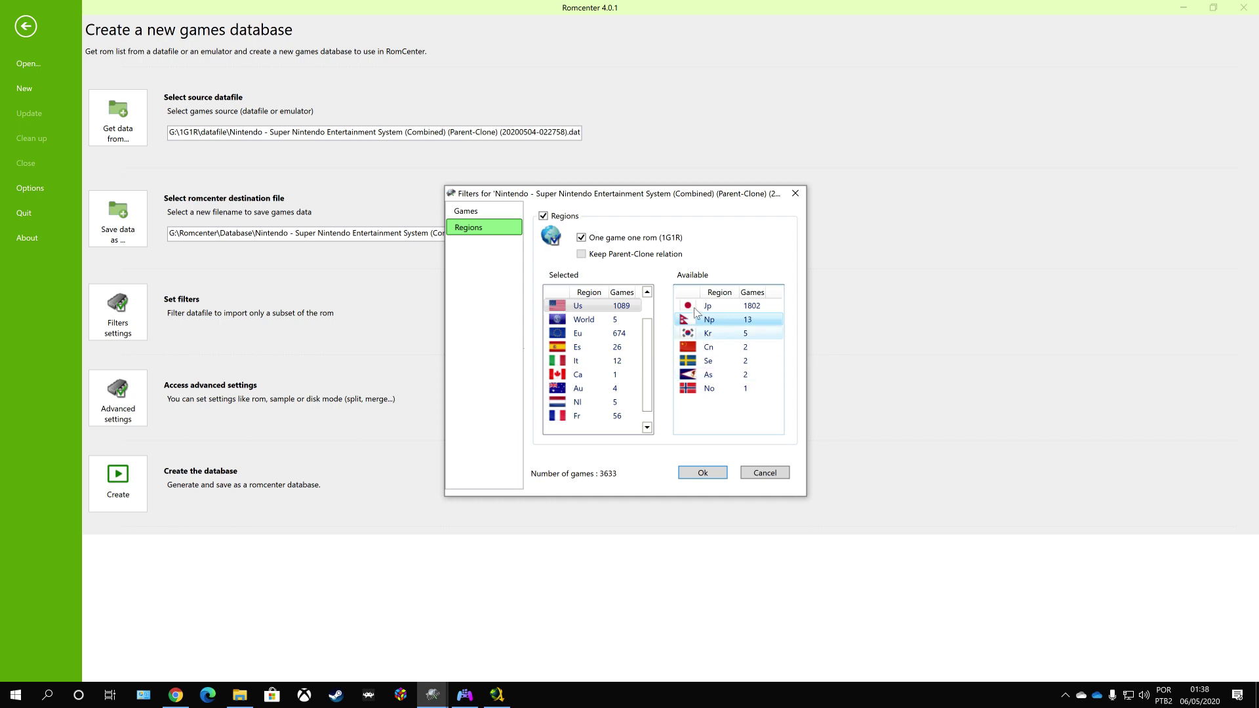
drag(693, 305, 618, 432)
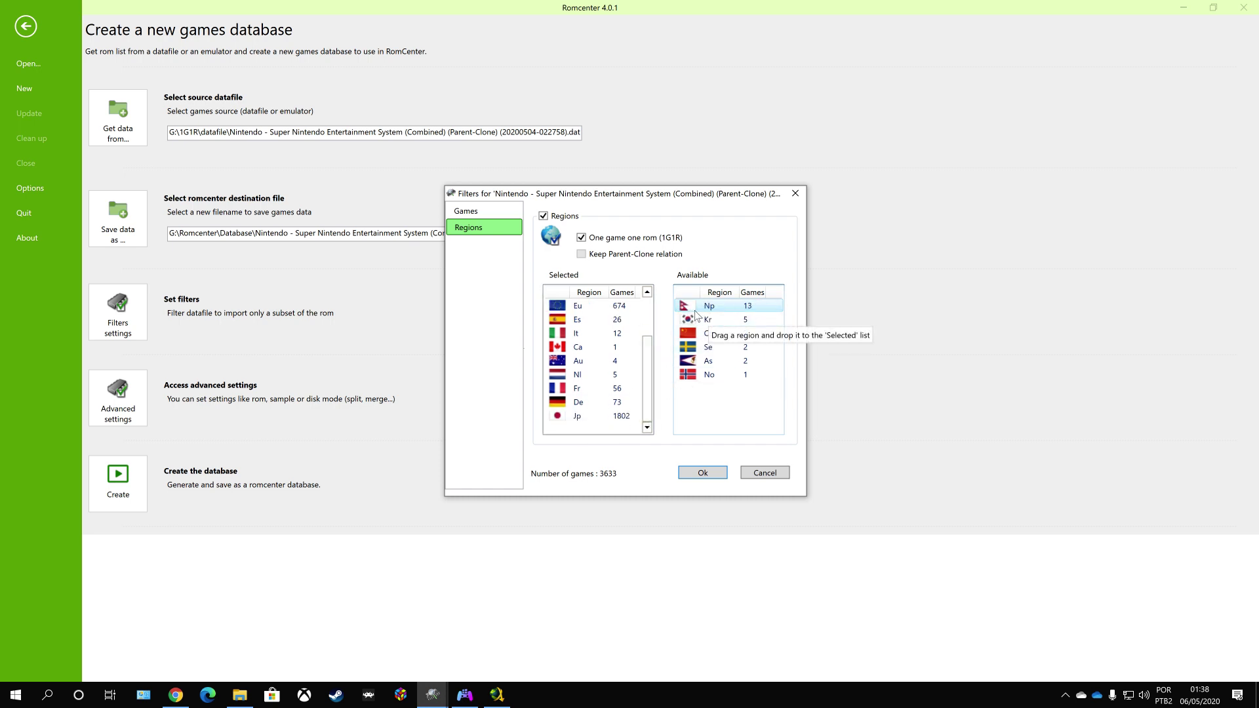
drag(695, 319, 619, 431)
drag(687, 309, 590, 419)
drag(691, 308, 622, 426)
drag(693, 307, 623, 423)
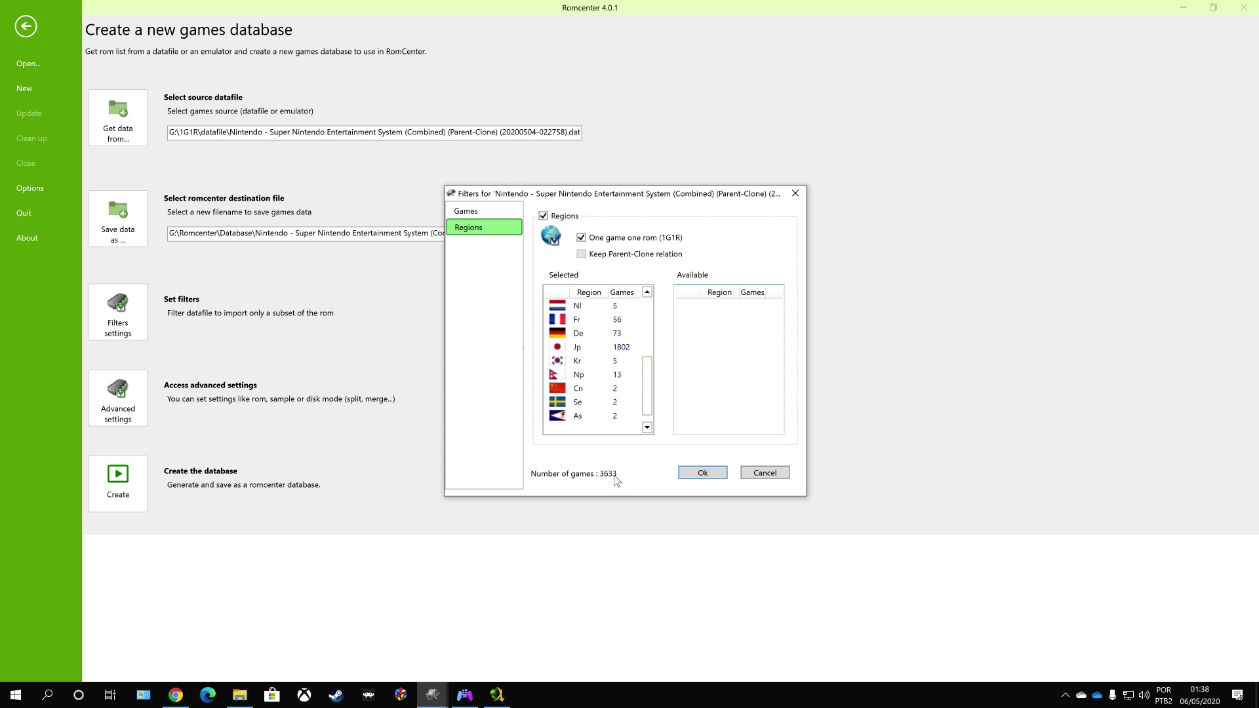
click(714, 476)
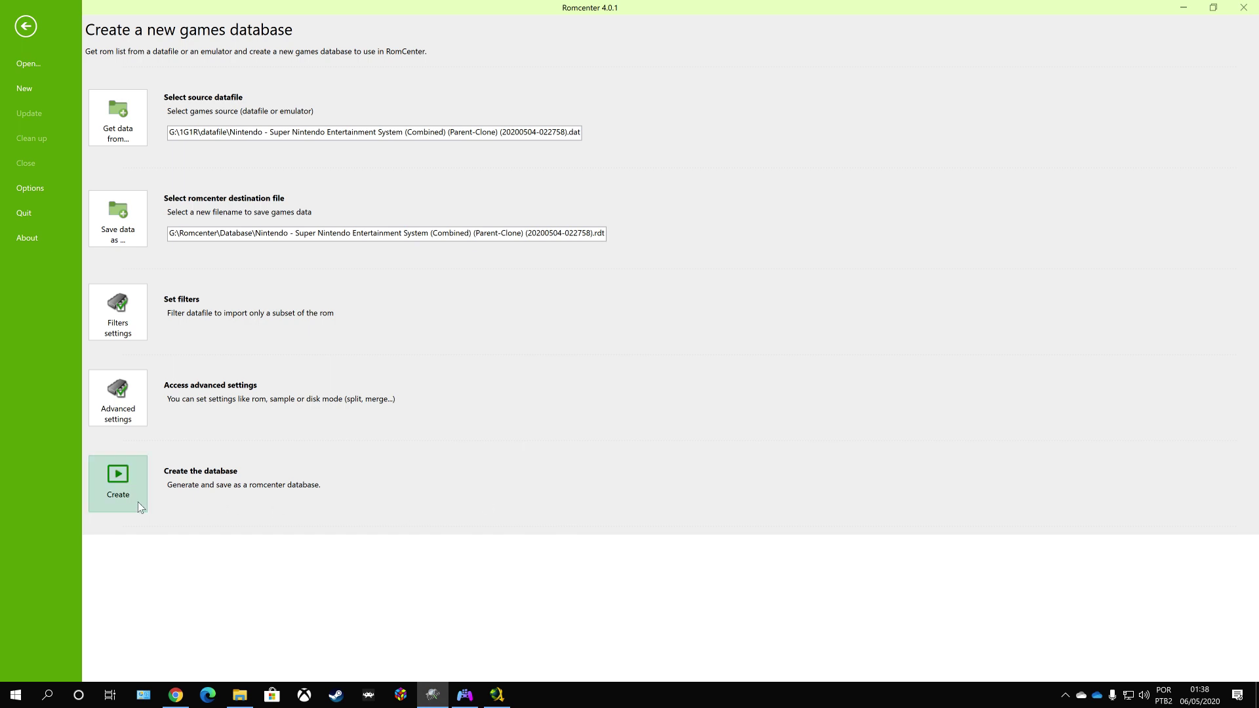
Review the advanced settings for merge mode, fix options and emulator, keeping .zip as the preferred format, and accept them.
click(131, 420)
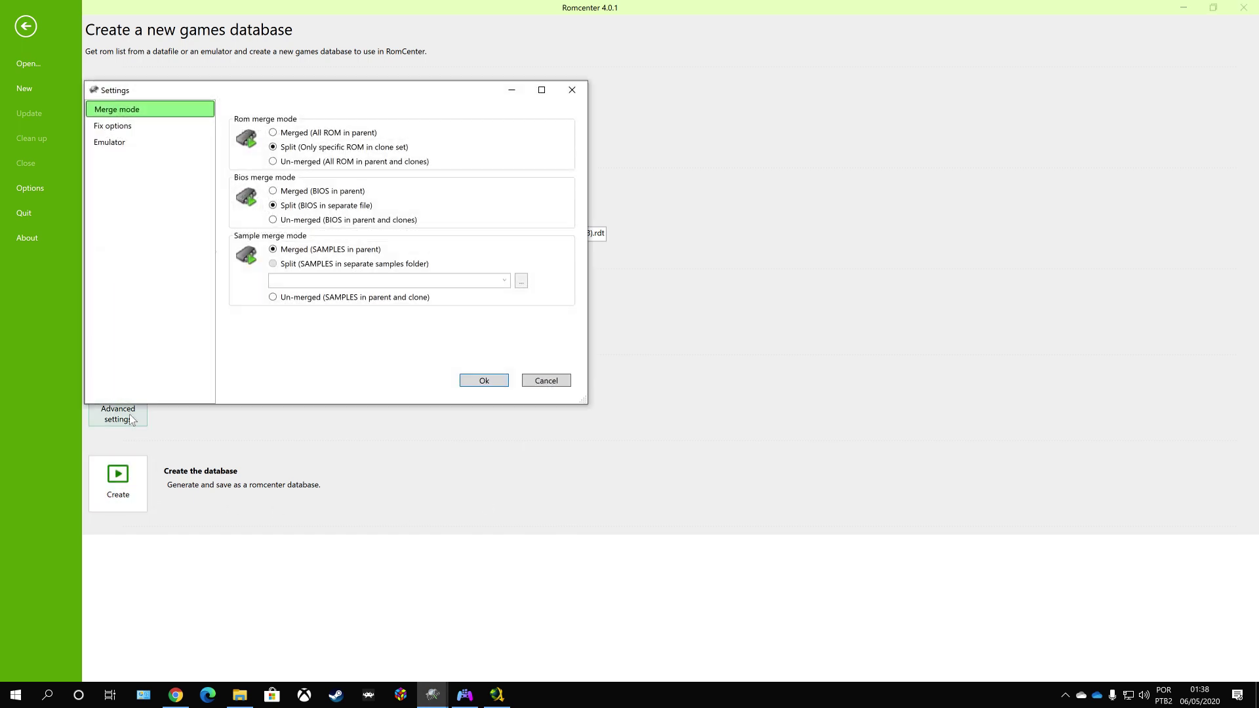
click(132, 127)
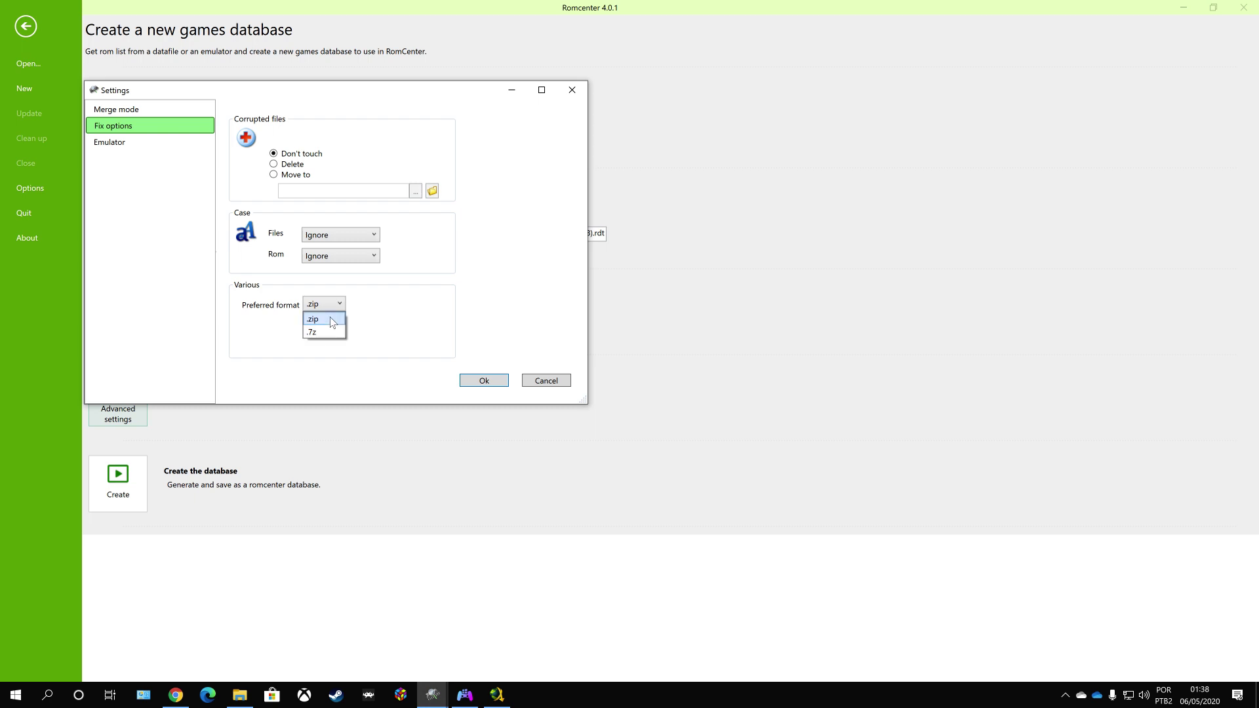
click(332, 321)
click(108, 142)
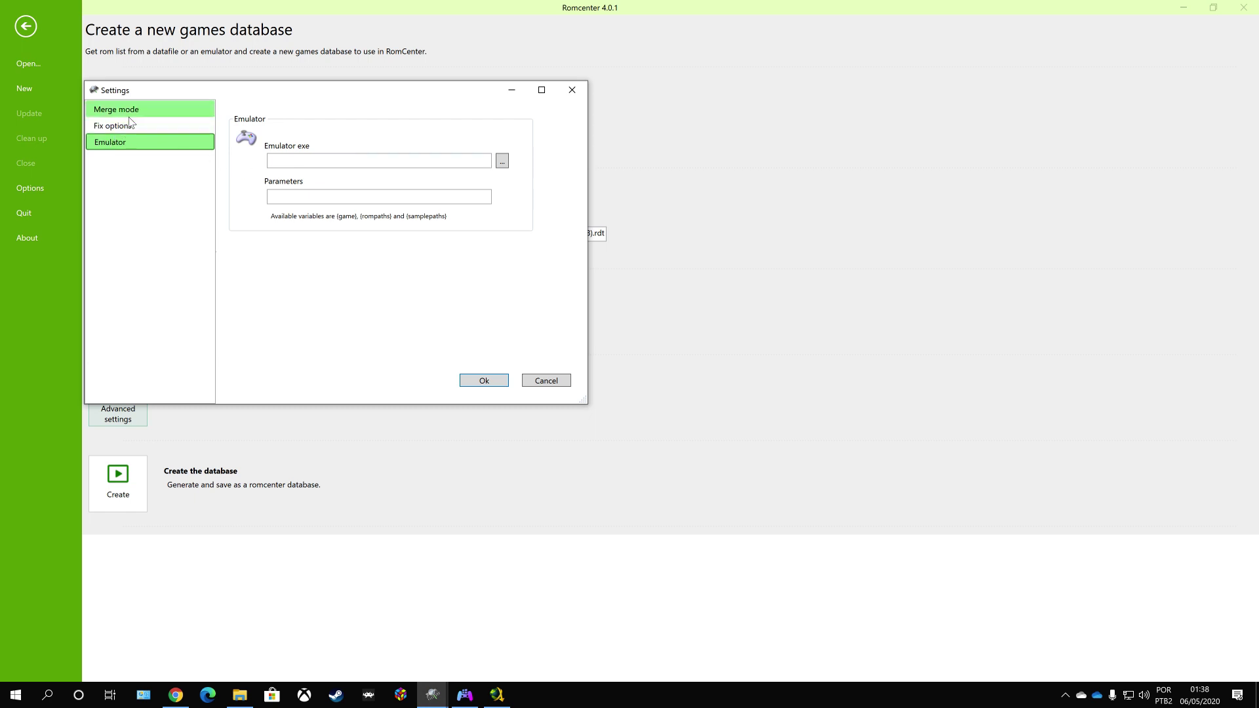
click(129, 115)
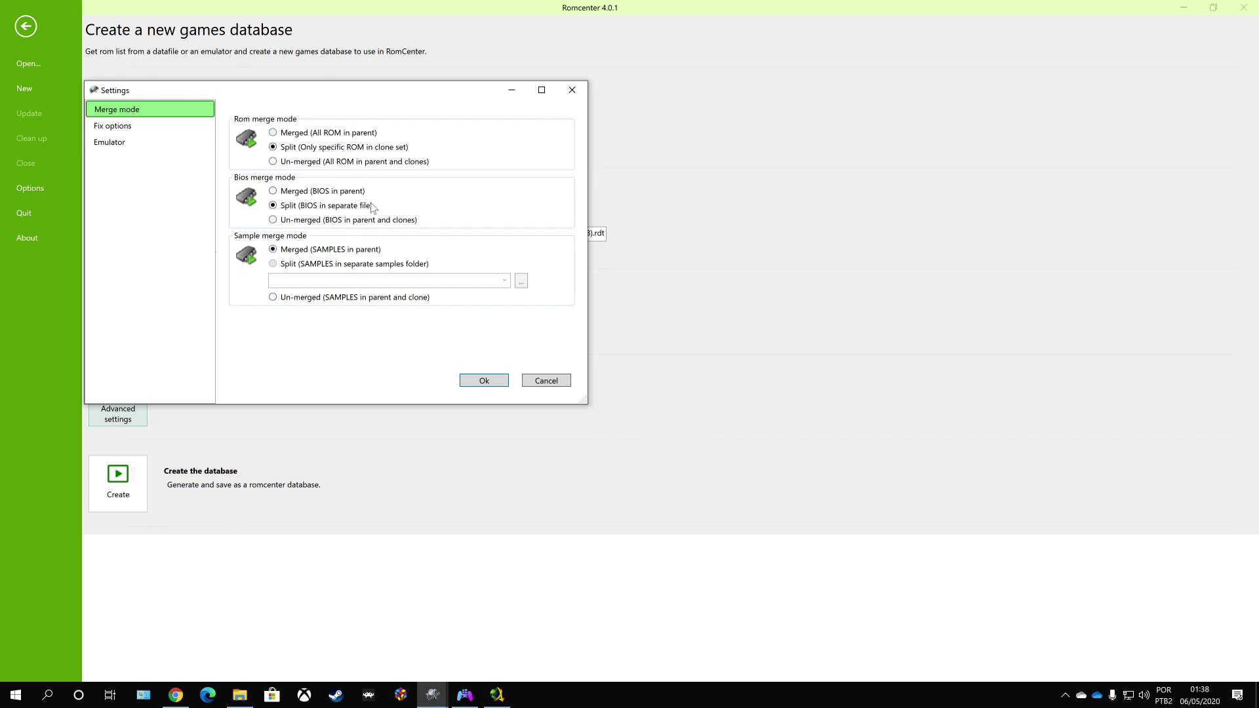
click(483, 380)
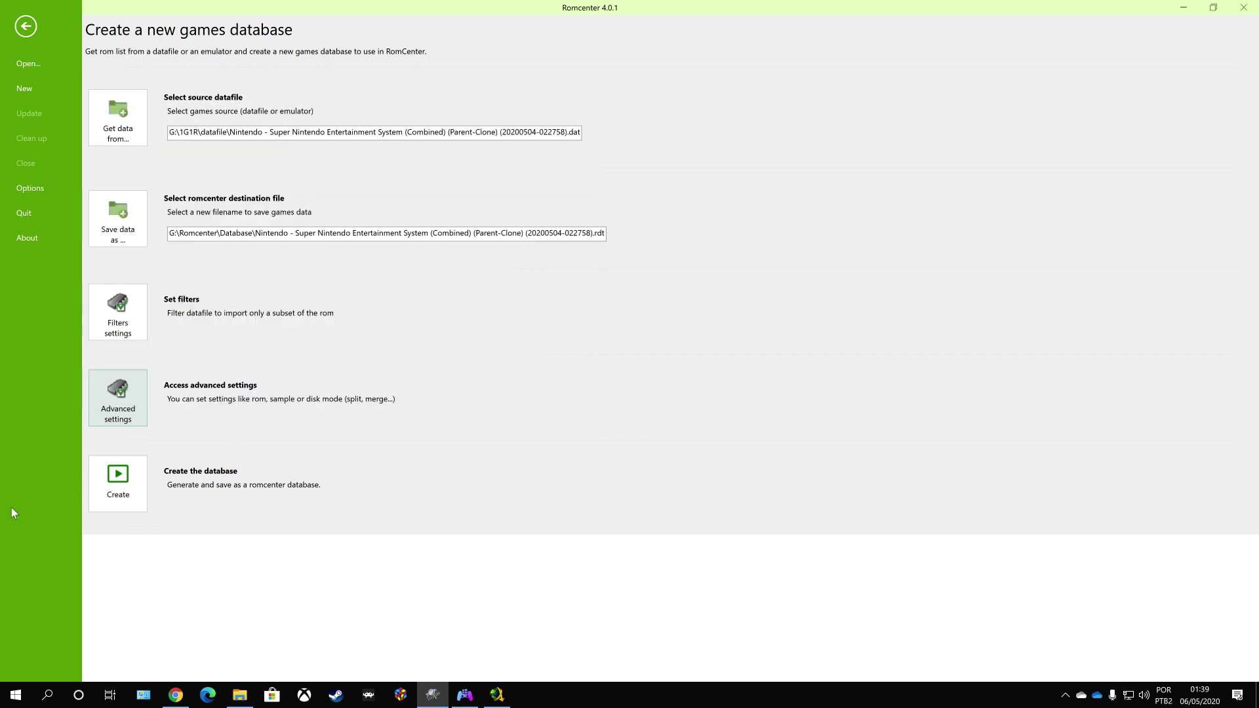
Create the database and decline using the snes.dll plugin.
click(113, 479)
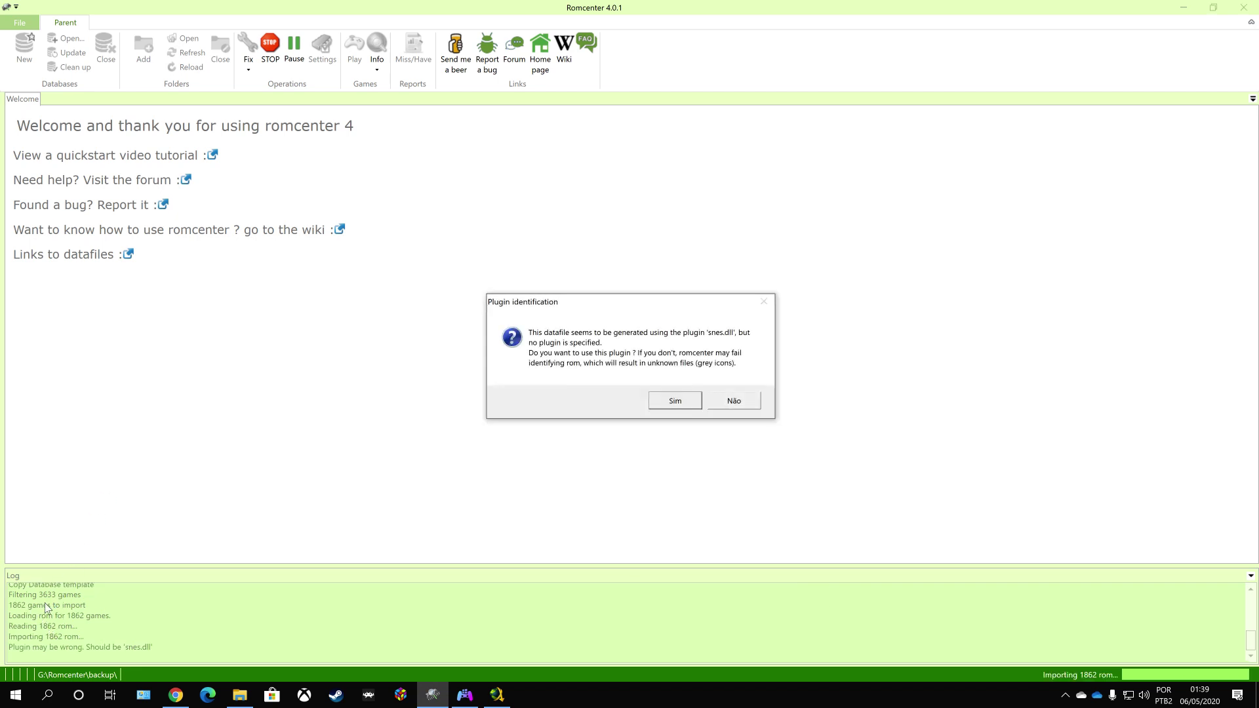
drag(603, 303, 520, 283)
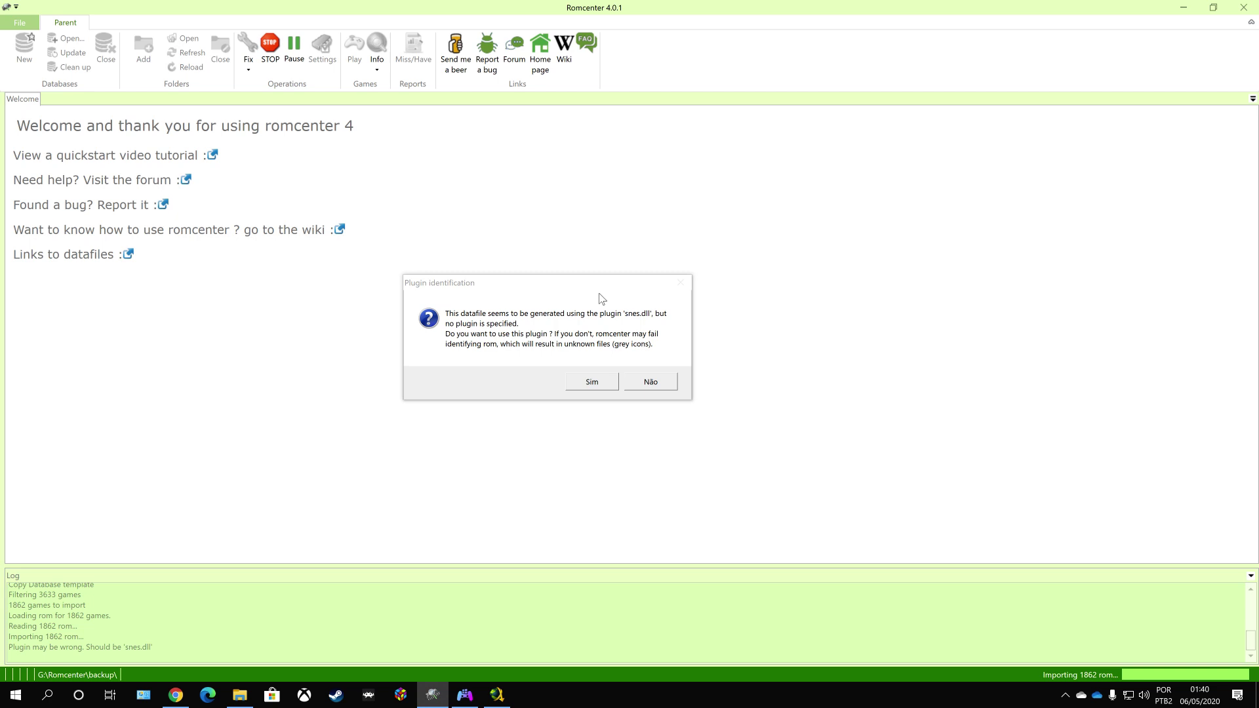
click(660, 384)
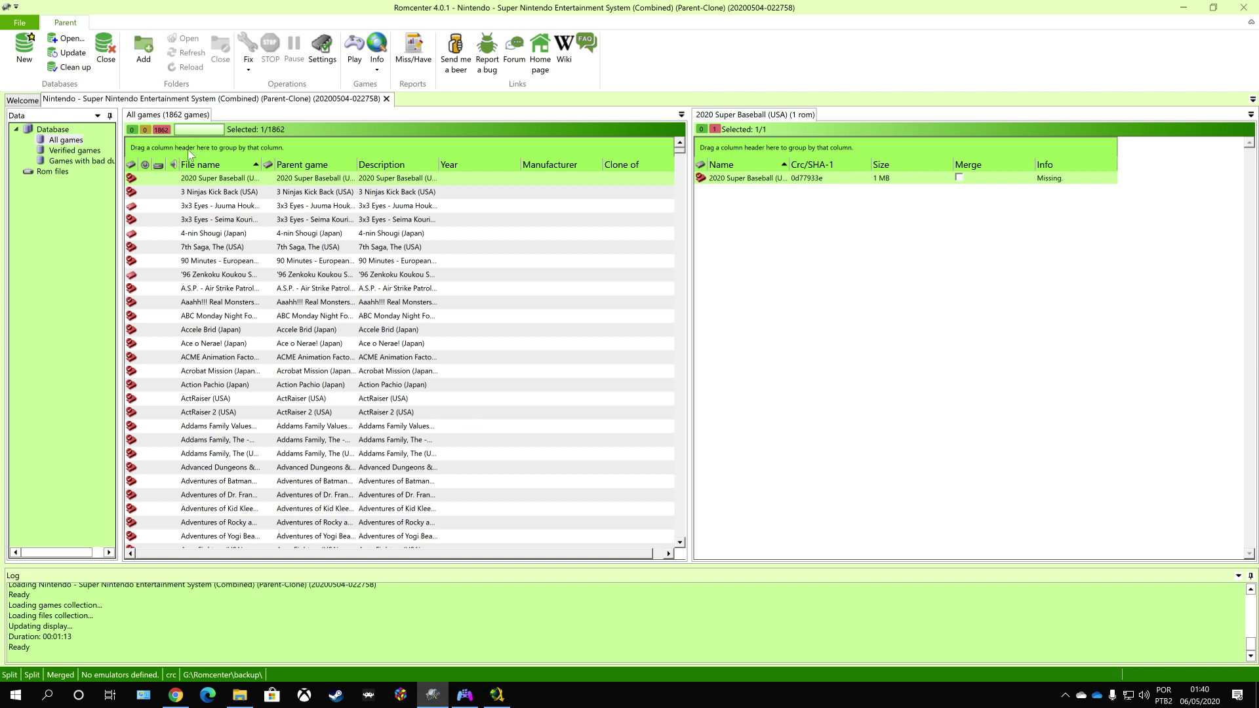
Inspect the All games list and the ROM details of 7th Saga, The (USA) and 3 Ninjas Kick Back (USA).
click(236, 251)
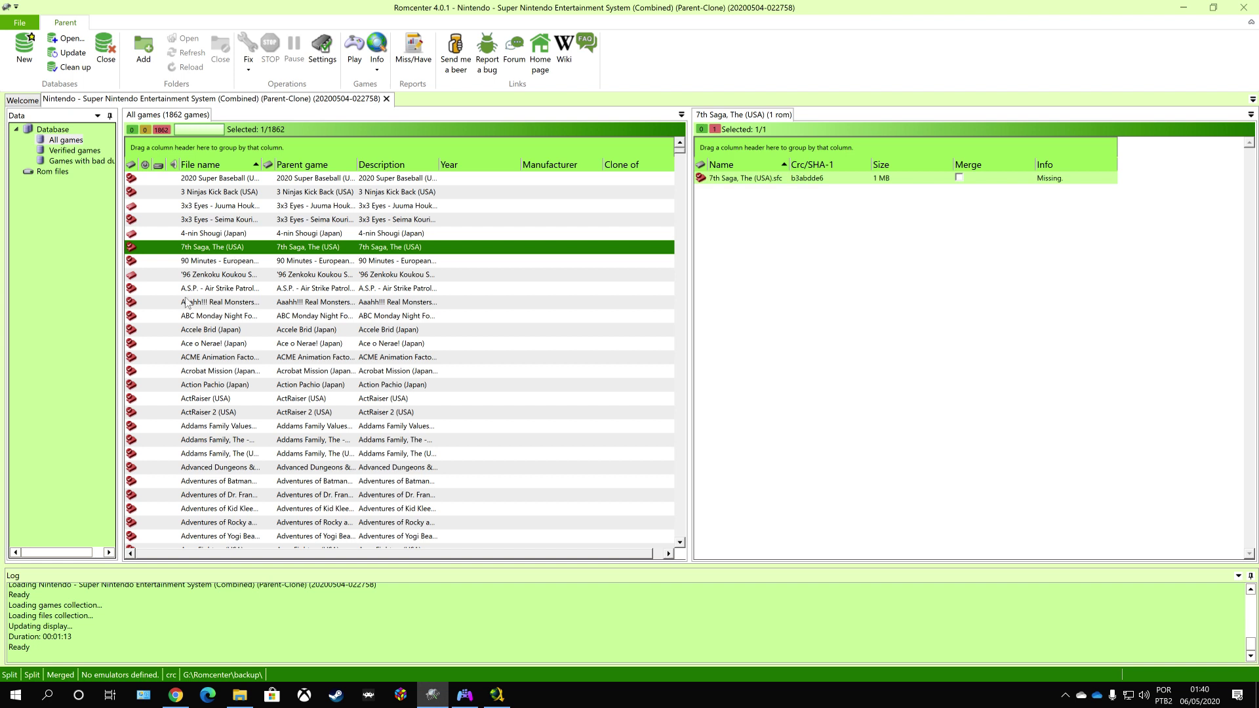
click(67, 143)
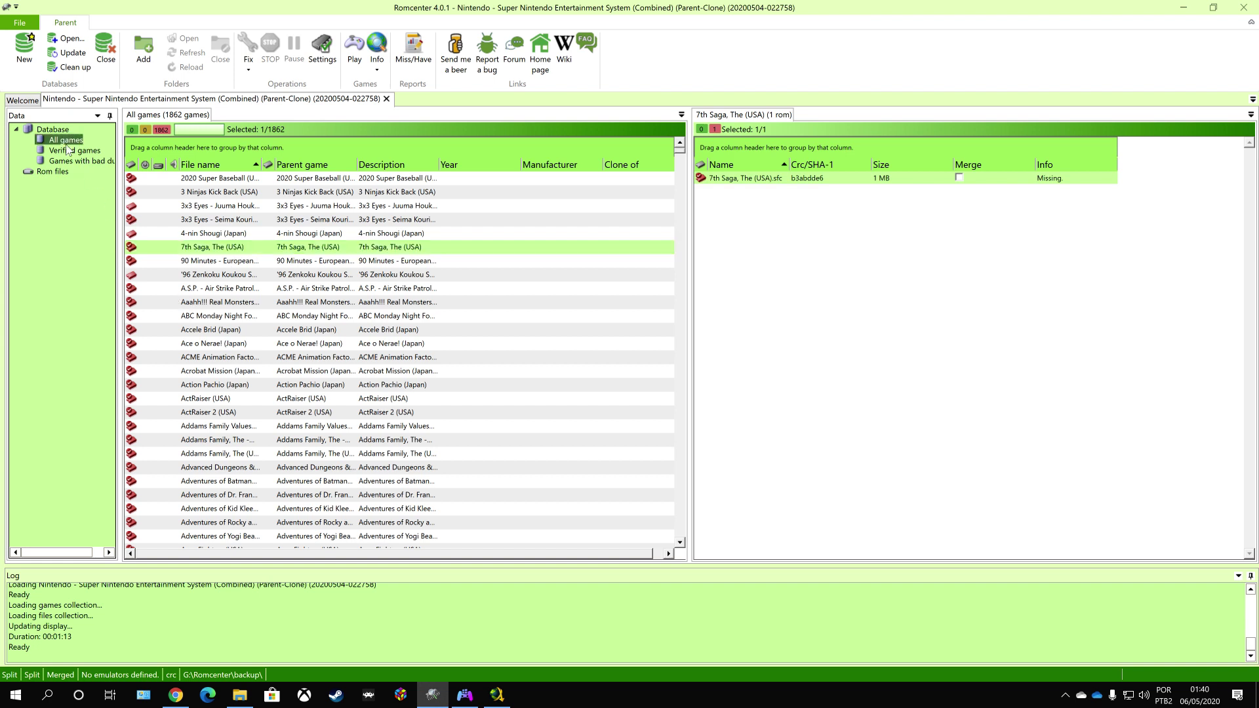
click(235, 194)
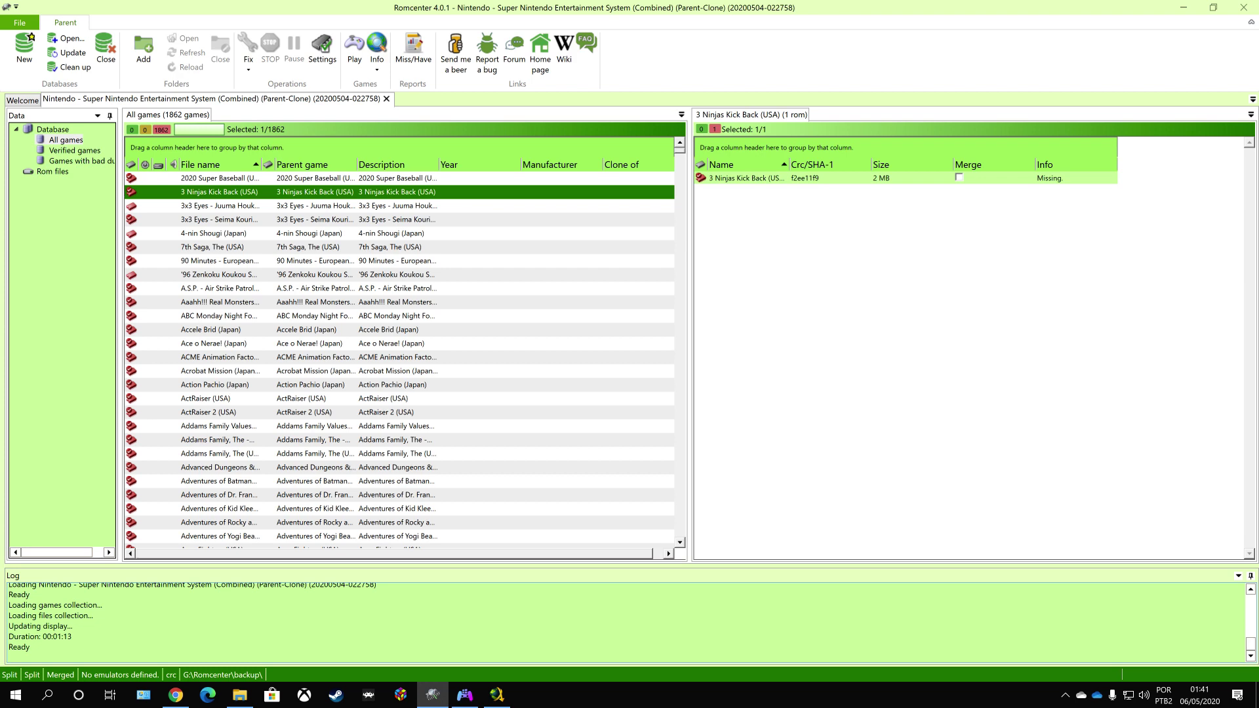
In File Explorer, check the file count of the Super Nintendo (Combined) folder under Downloads\no-intro_romsets\no-intro romsets, and return to RomCenter.
click(239, 695)
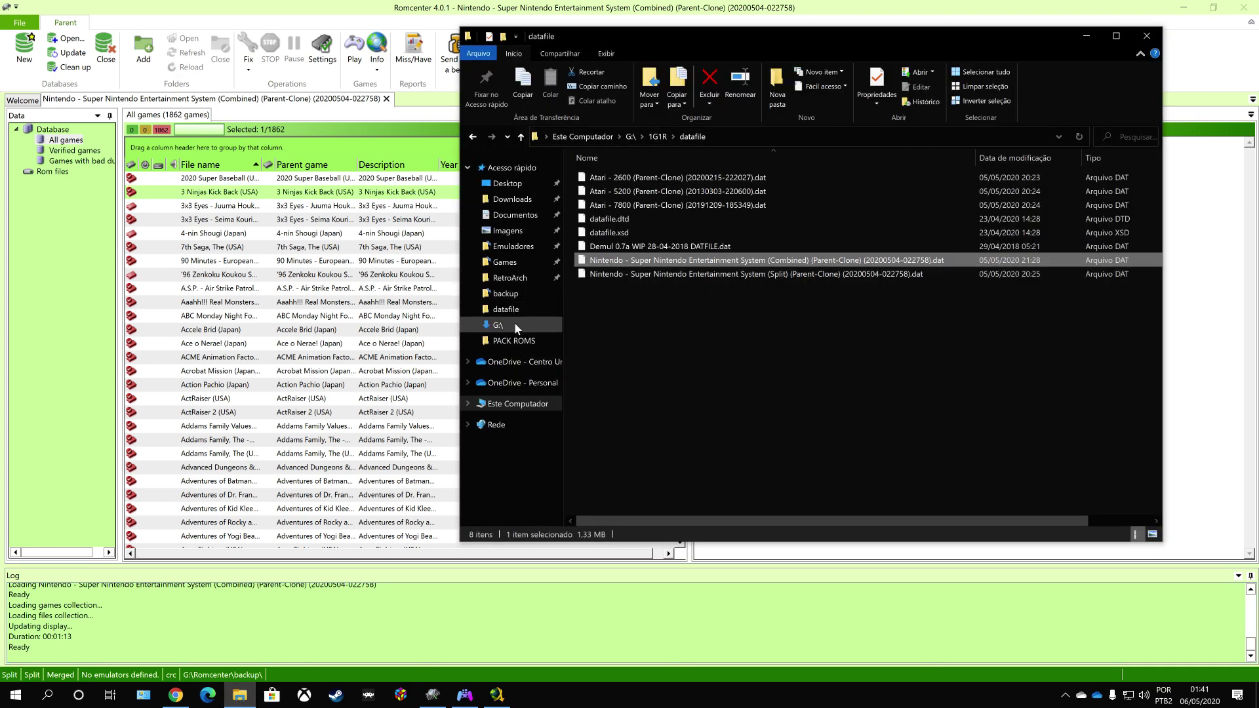
click(512, 198)
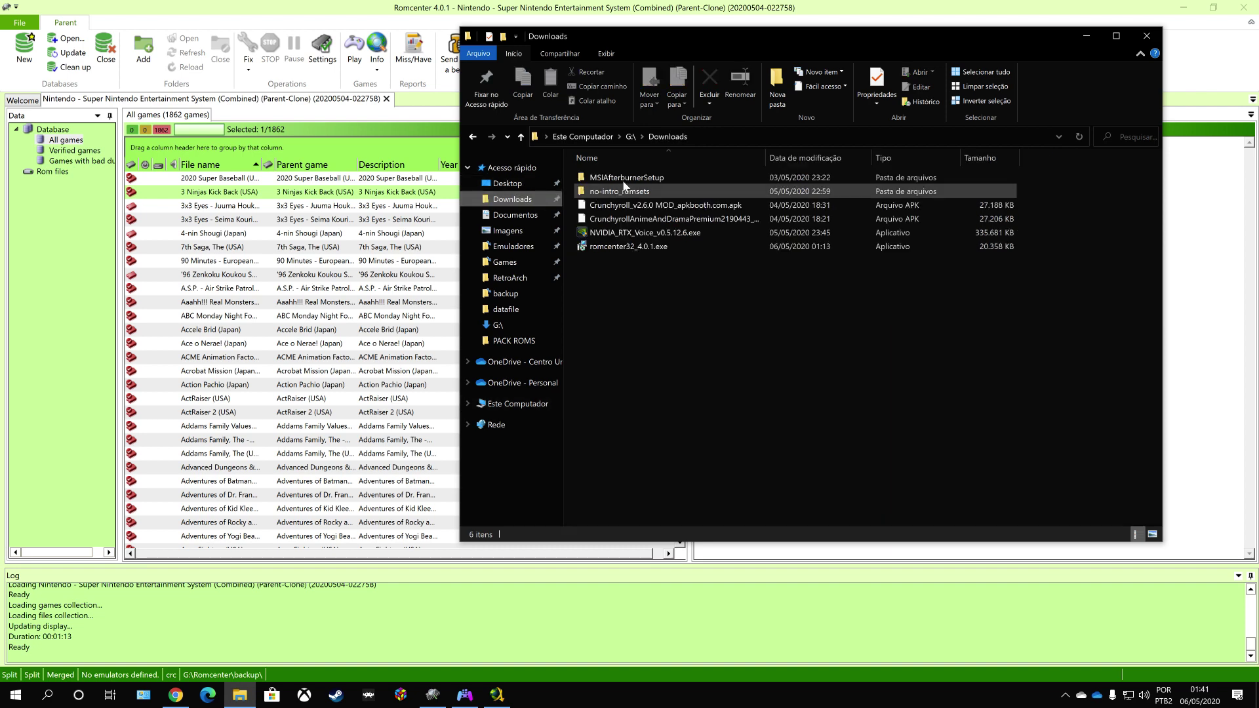
double_click(621, 193)
double_click(621, 180)
scroll(656, 360, down, 4)
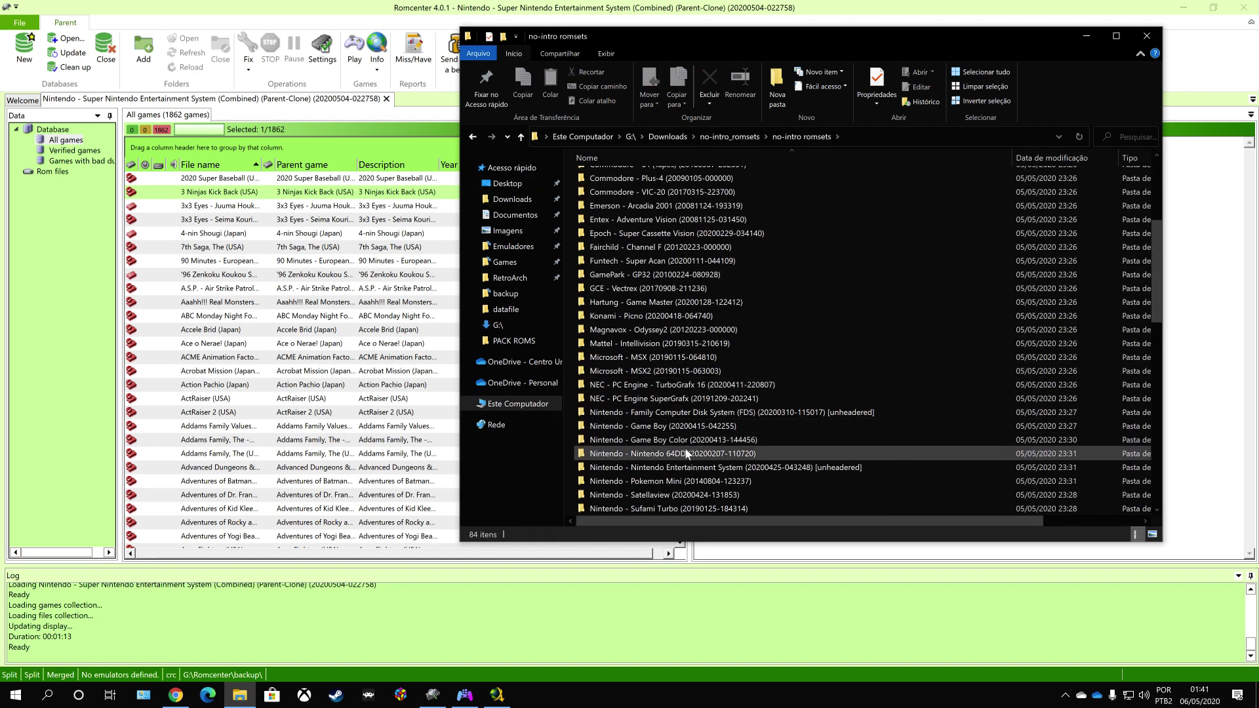
scroll(754, 407, down, 2)
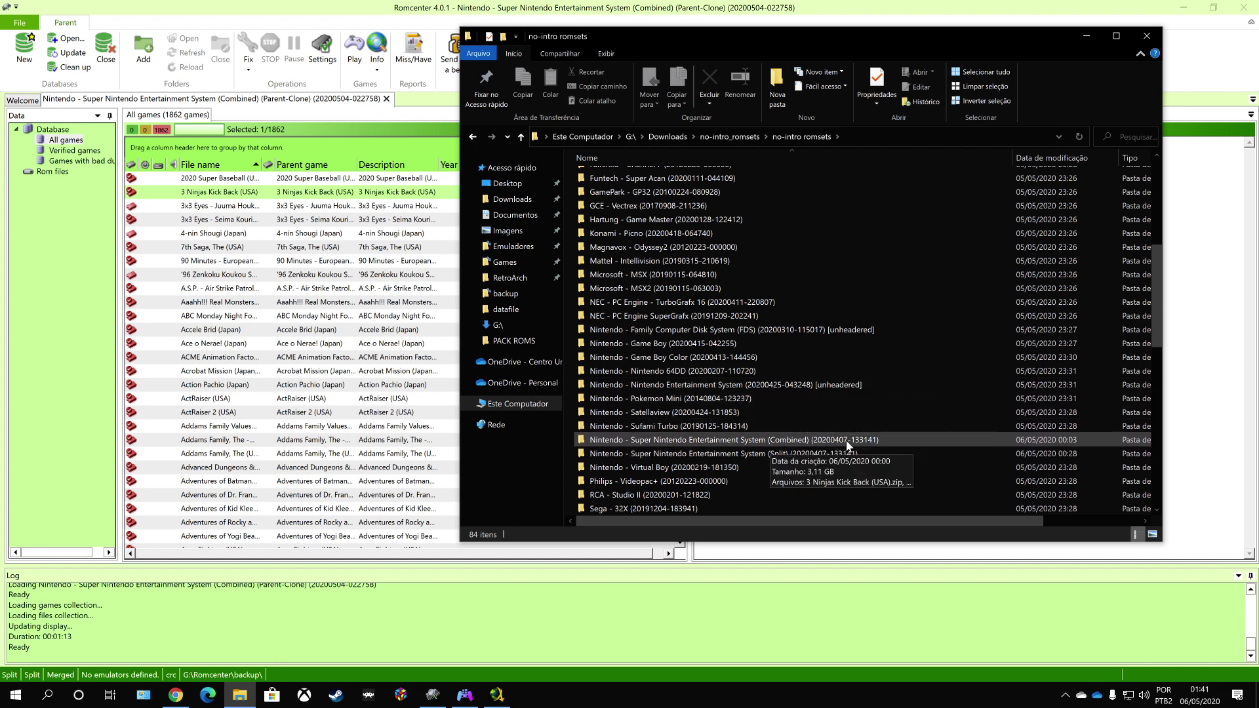
double_click(815, 443)
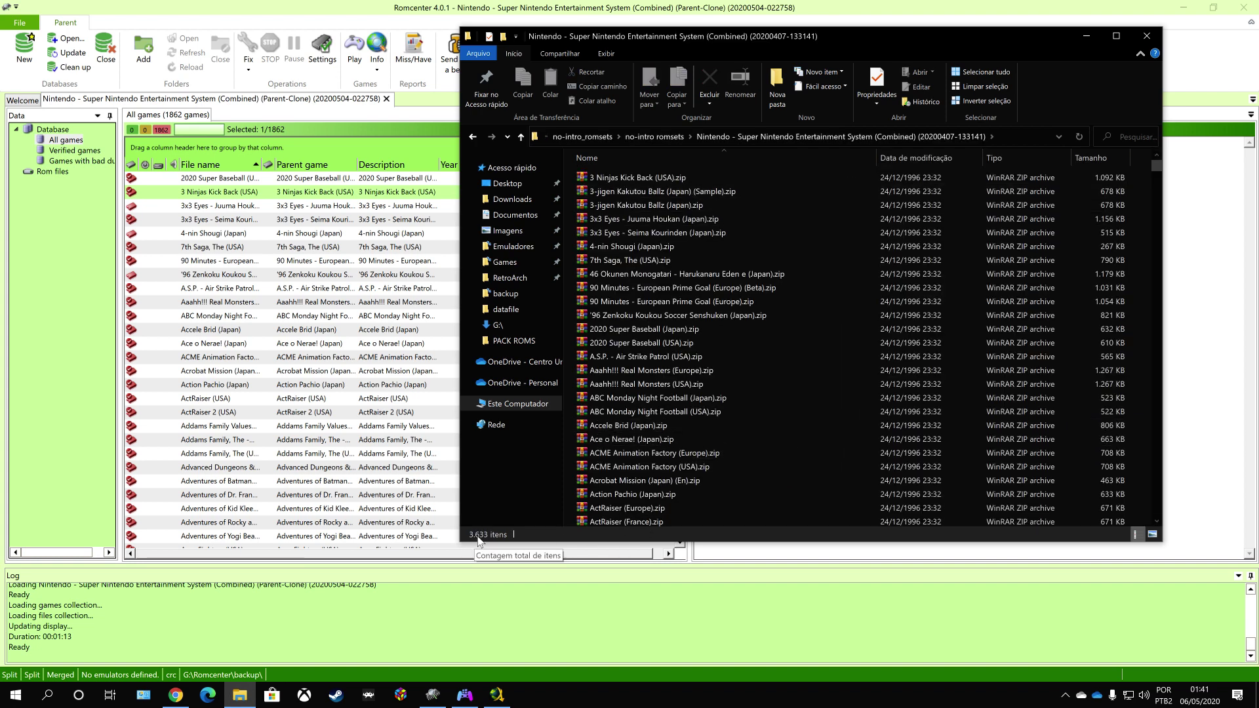
click(828, 411)
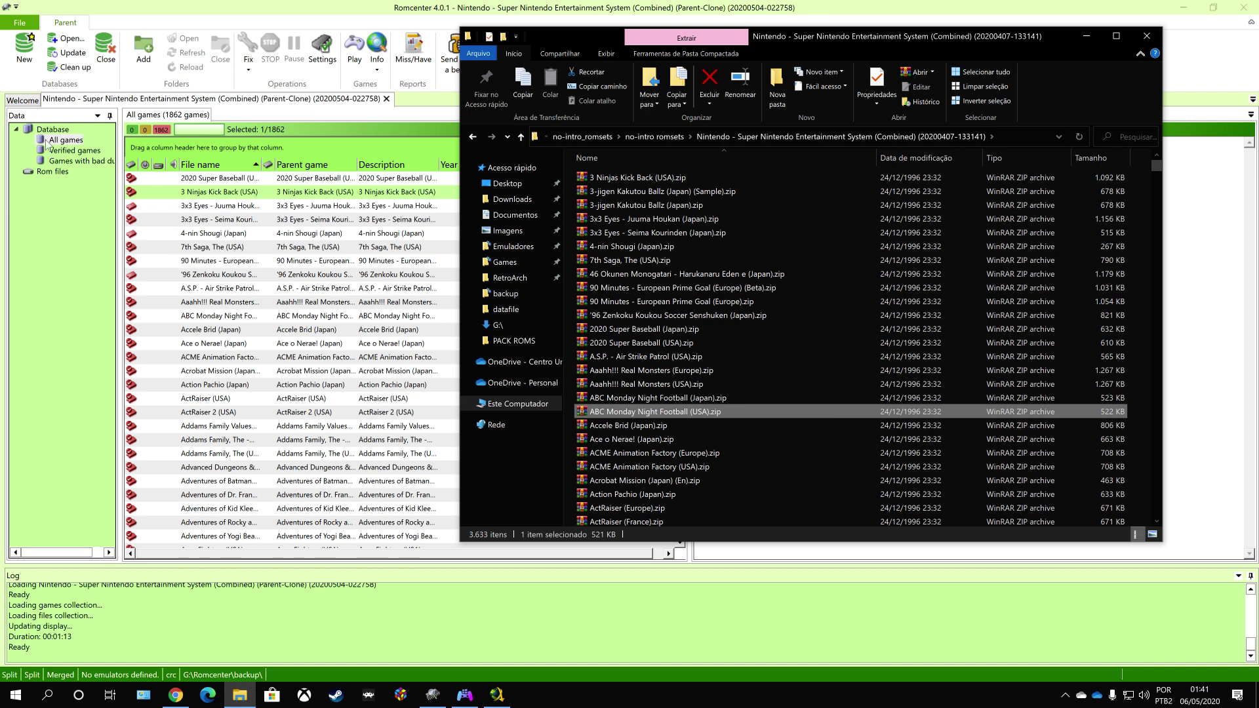
click(1091, 39)
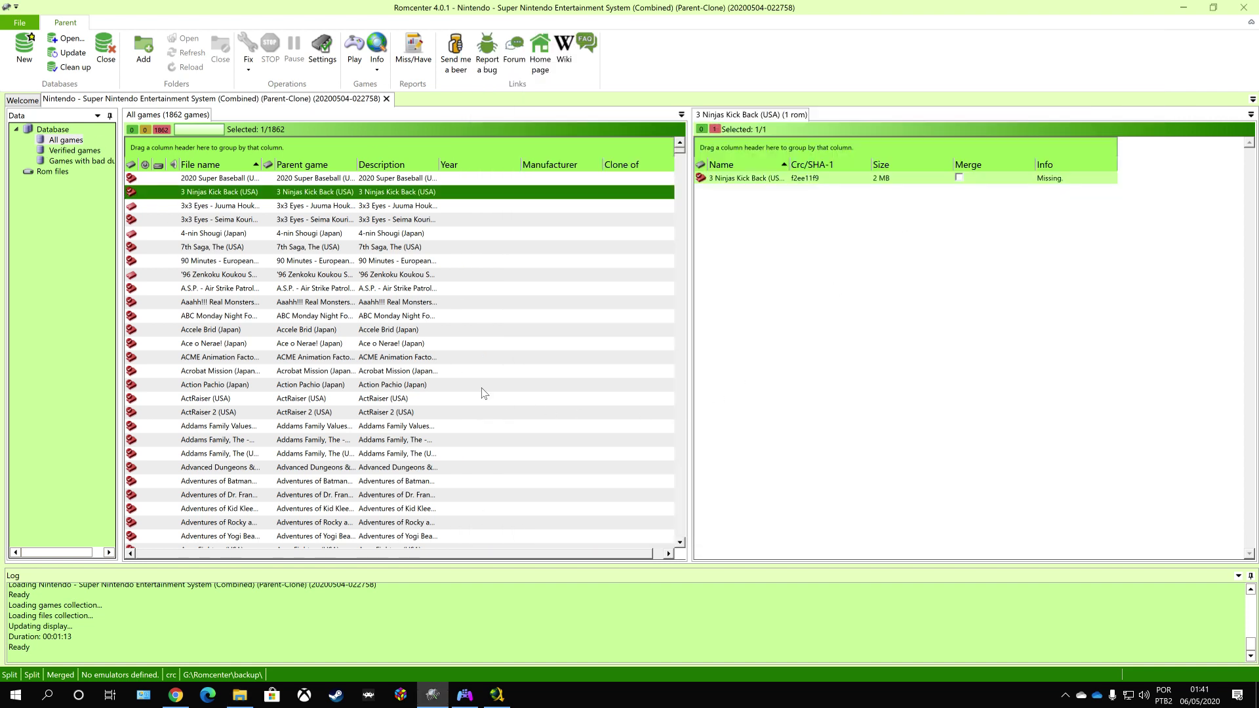
Widen the File name column to fit the full game names and check the Akagawa Jirou - Majotachi no Nemuri (Japan) (Rev 1) entry.
click(414, 346)
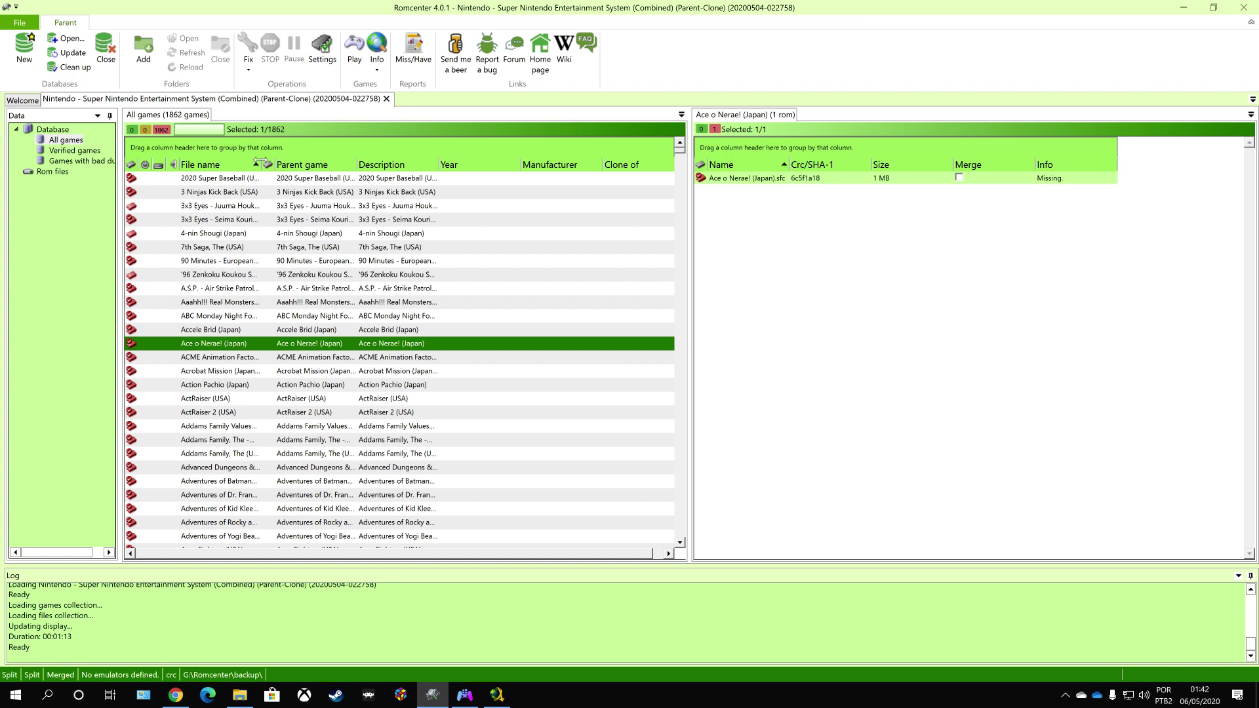
drag(261, 164, 560, 181)
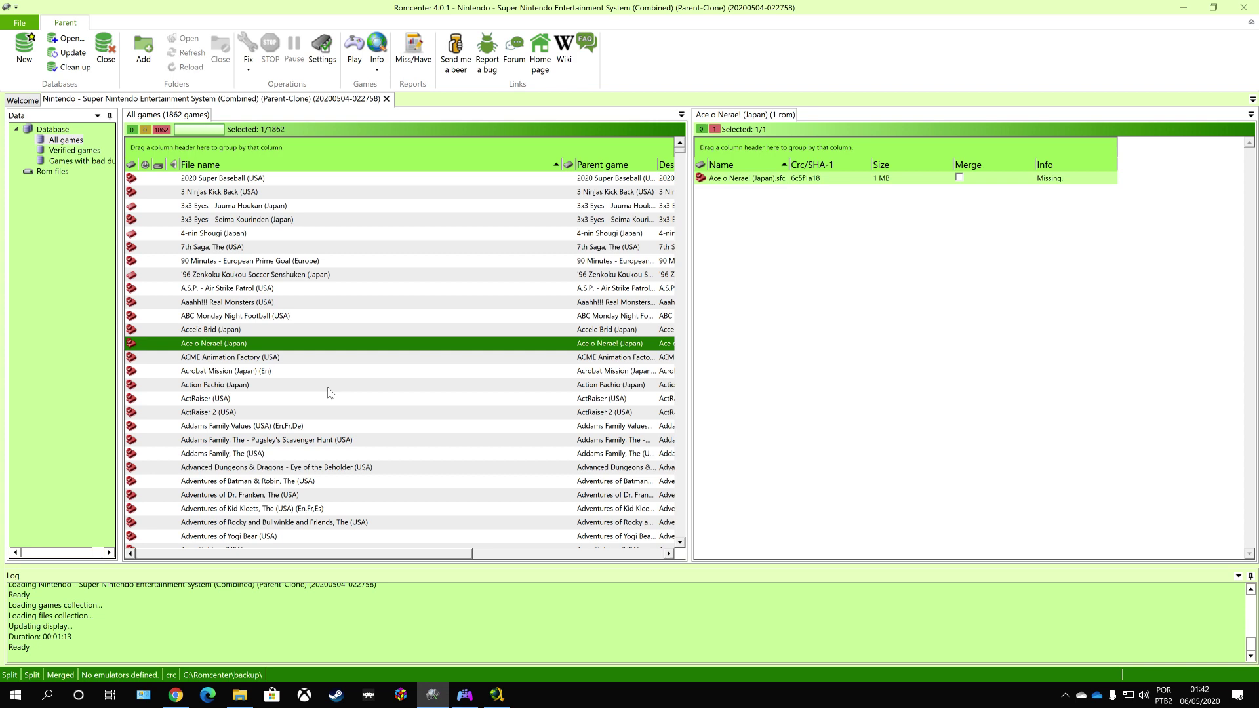
scroll(331, 394, down, 5)
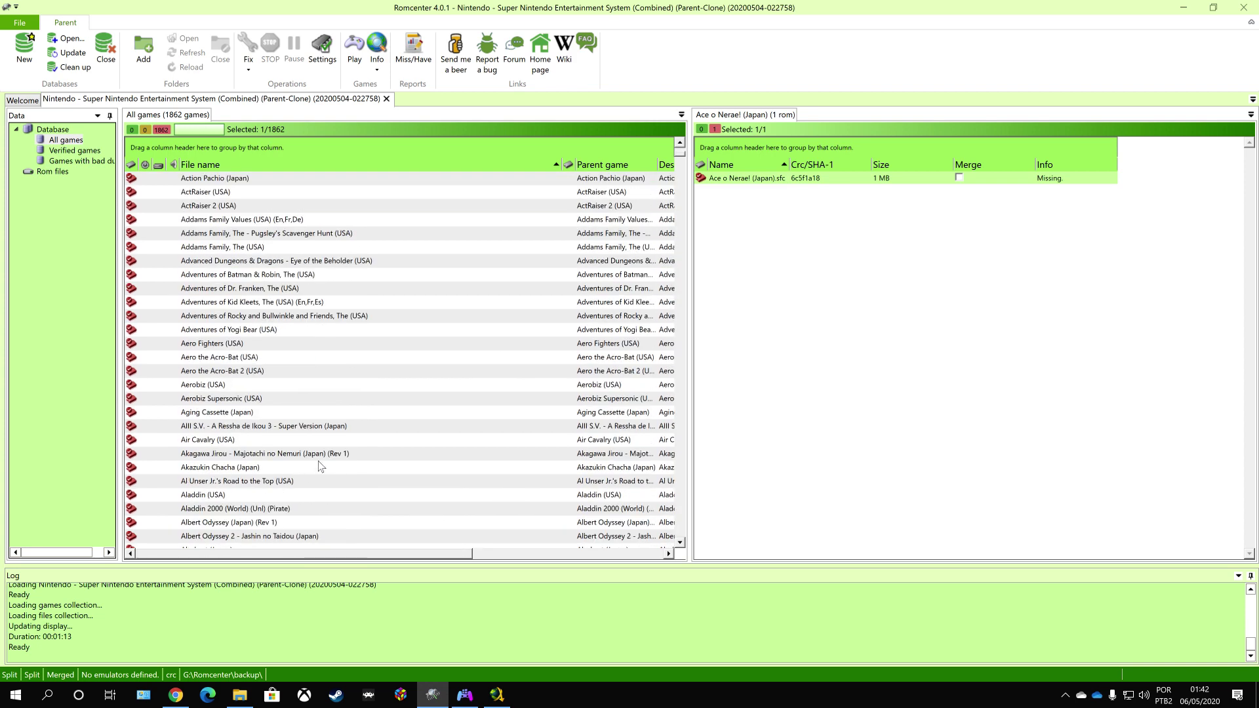
click(355, 454)
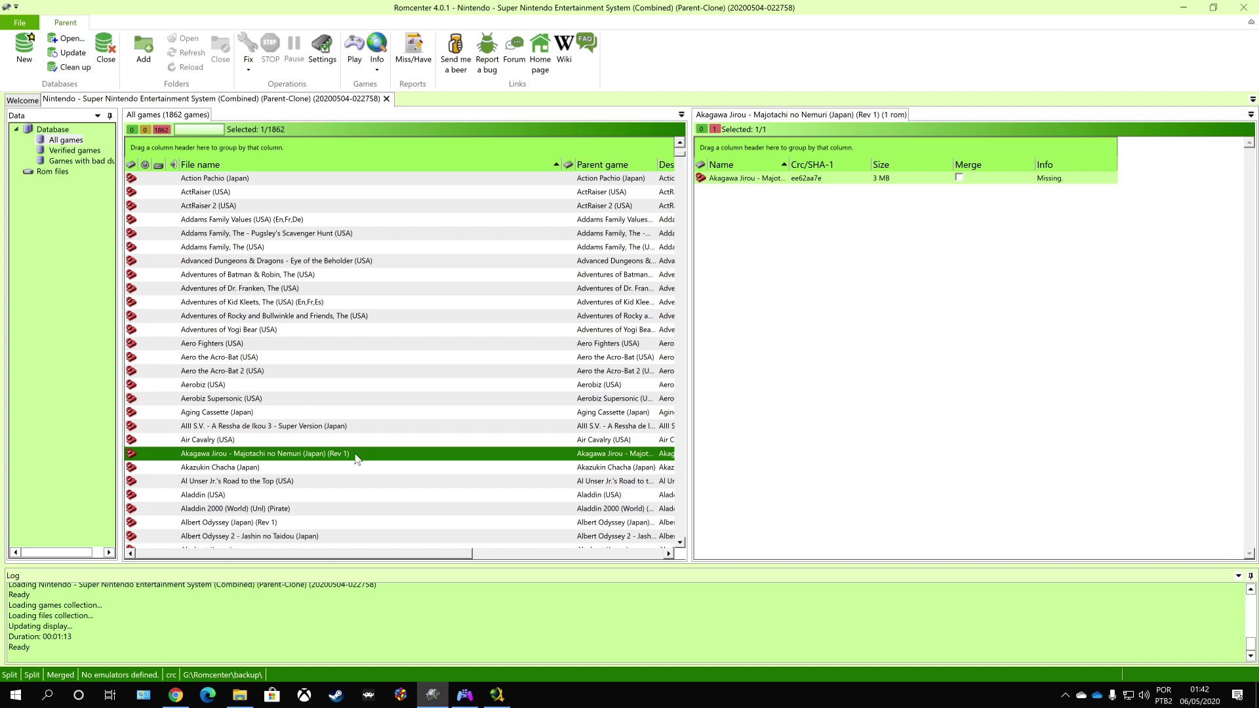
scroll(355, 457, up, 5)
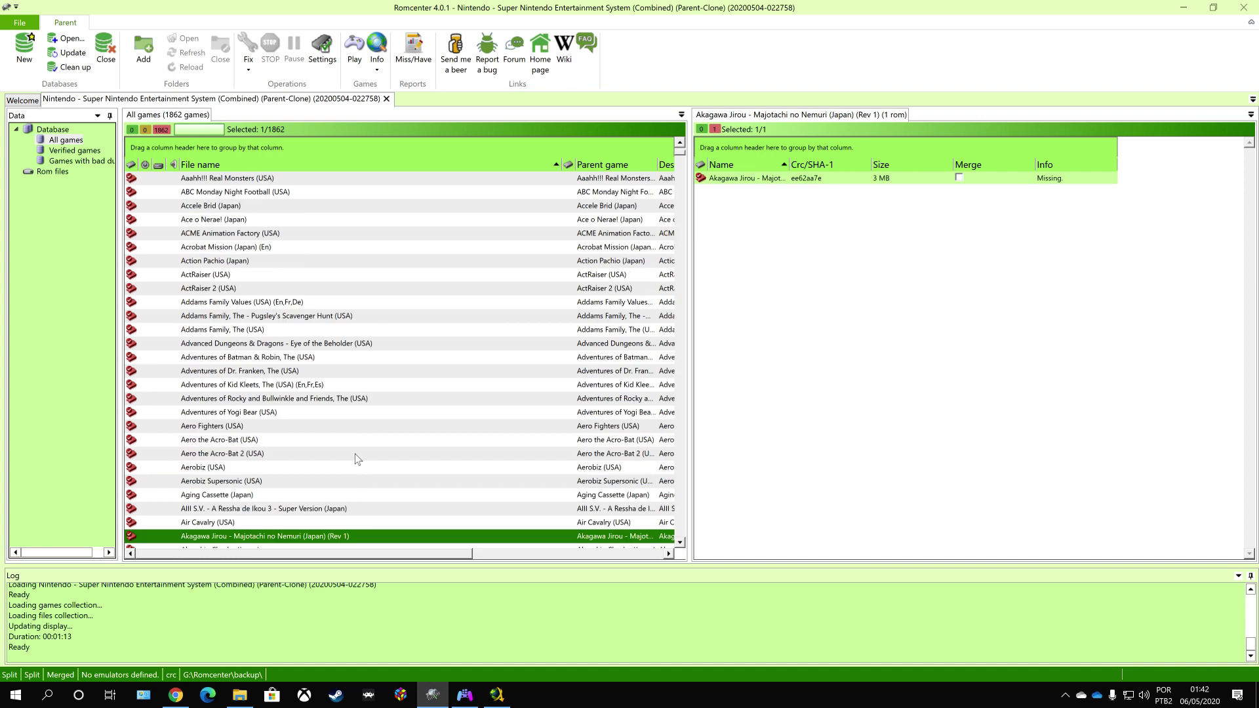
Inspect the ROM details of the first games from 2020 Super Baseball (USA) to 7th Saga, The (USA), and of ActRaiser (USA).
click(209, 181)
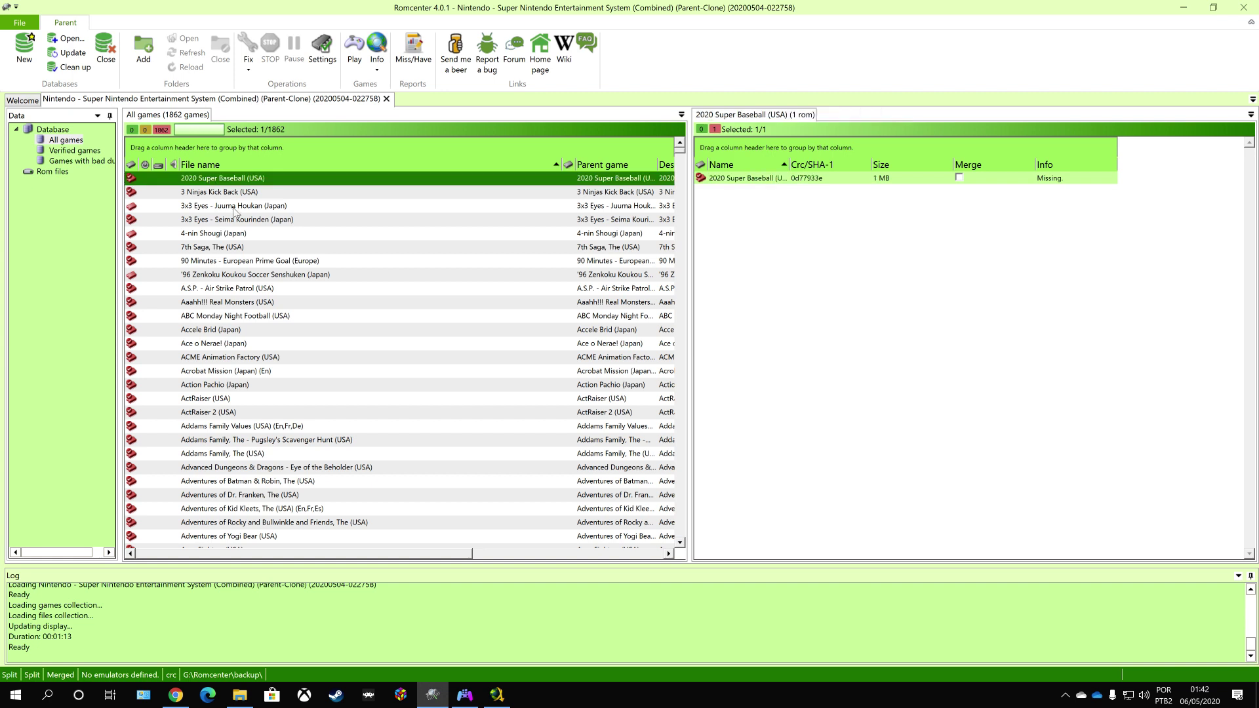
click(282, 195)
click(289, 208)
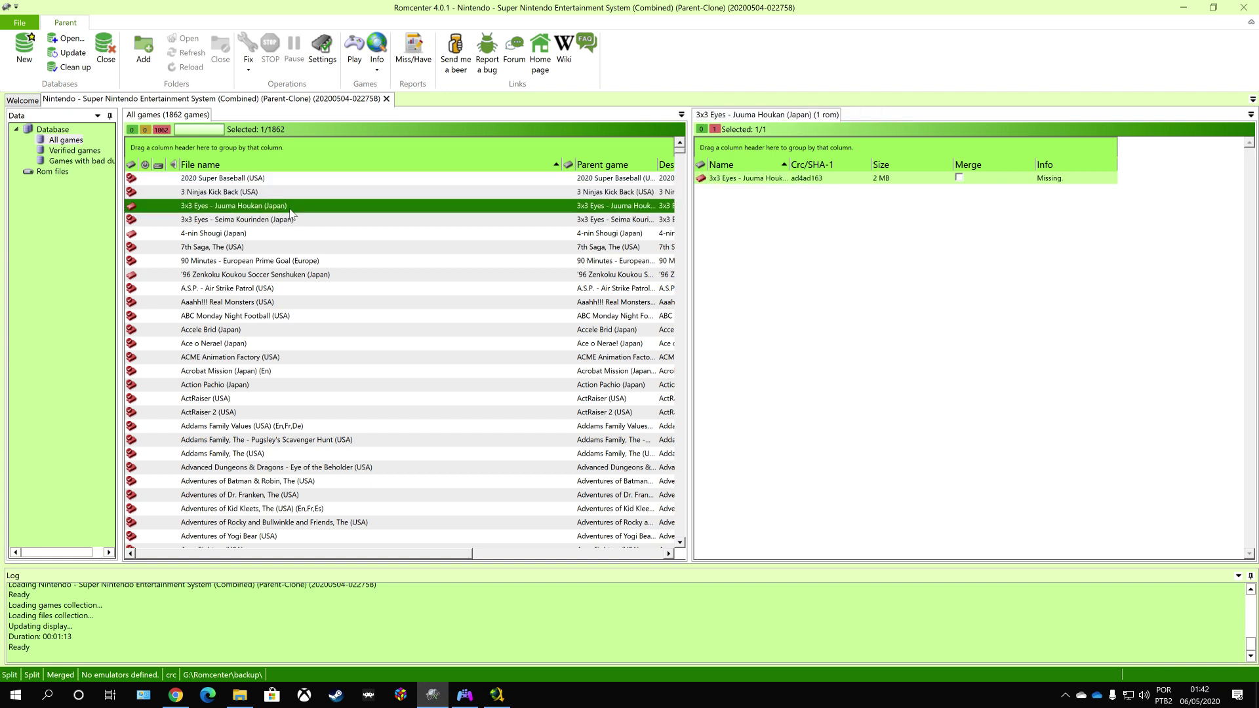
click(289, 222)
click(264, 234)
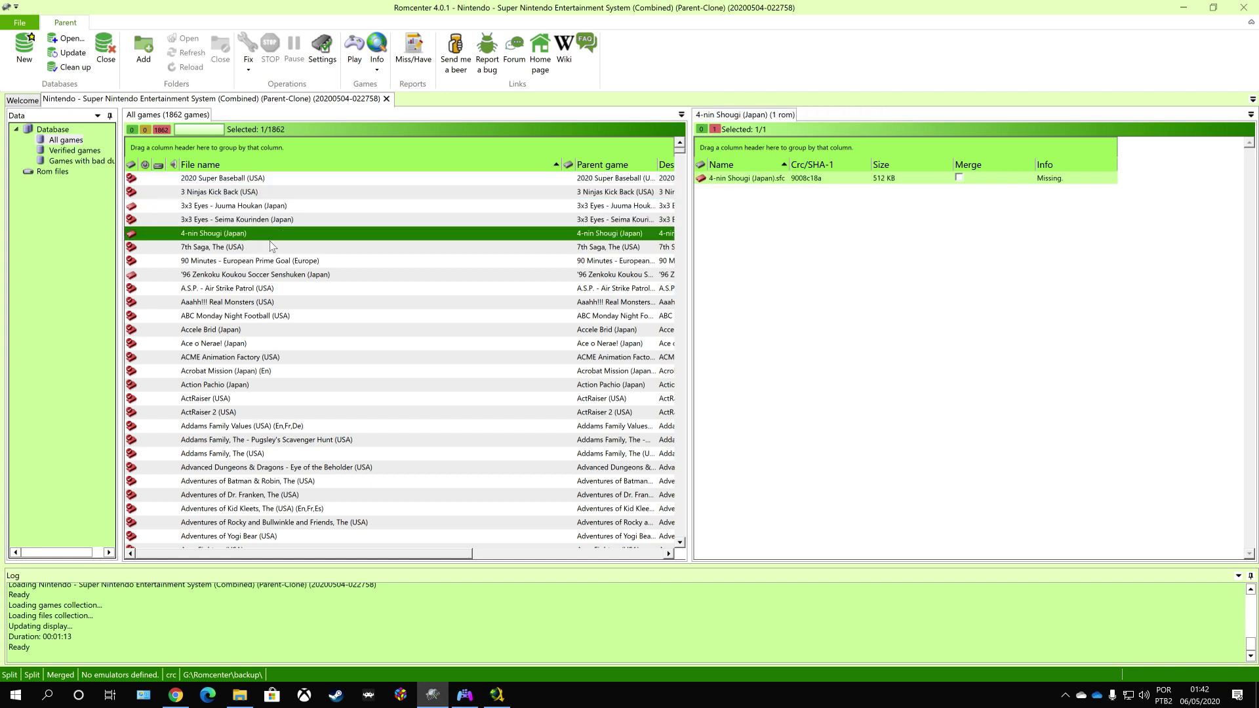
click(260, 248)
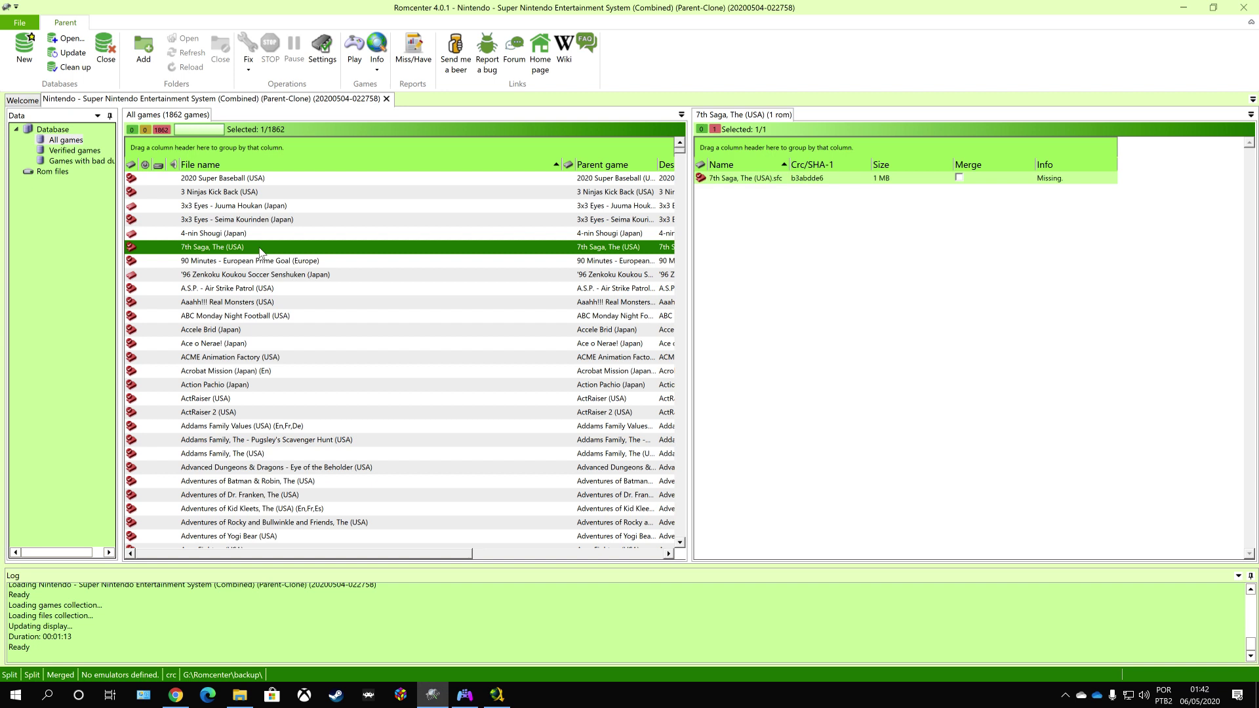
click(293, 222)
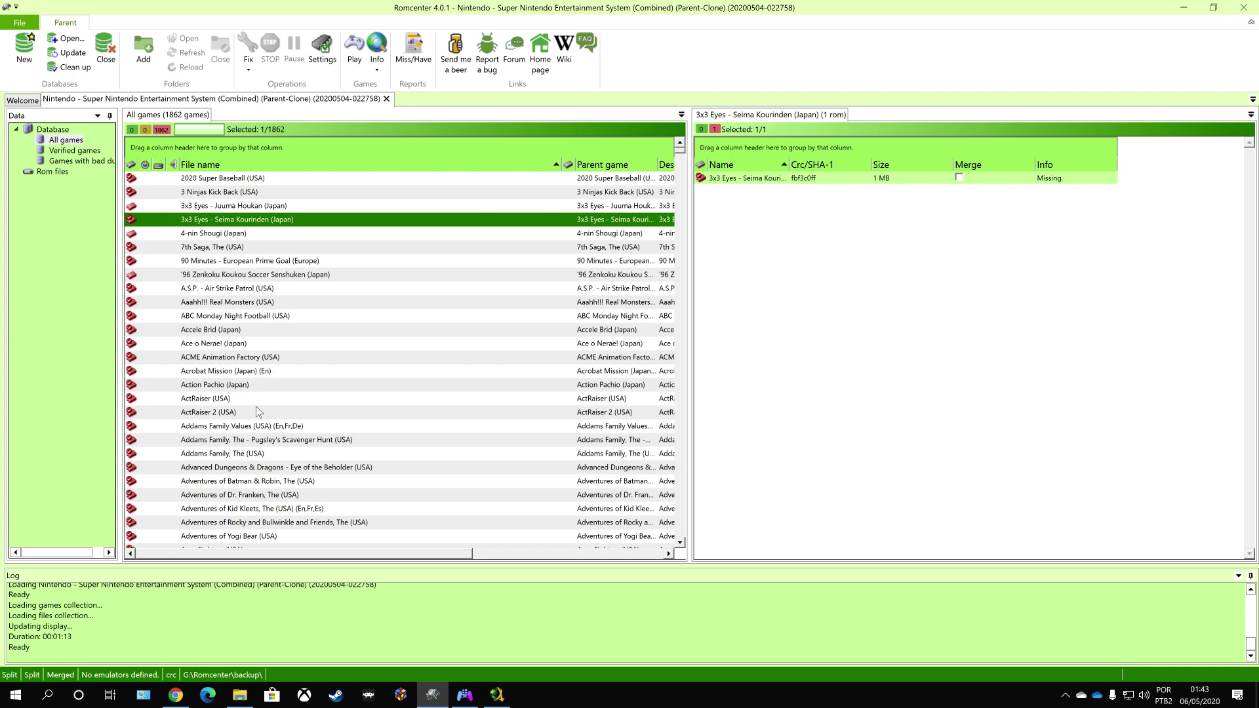
click(289, 398)
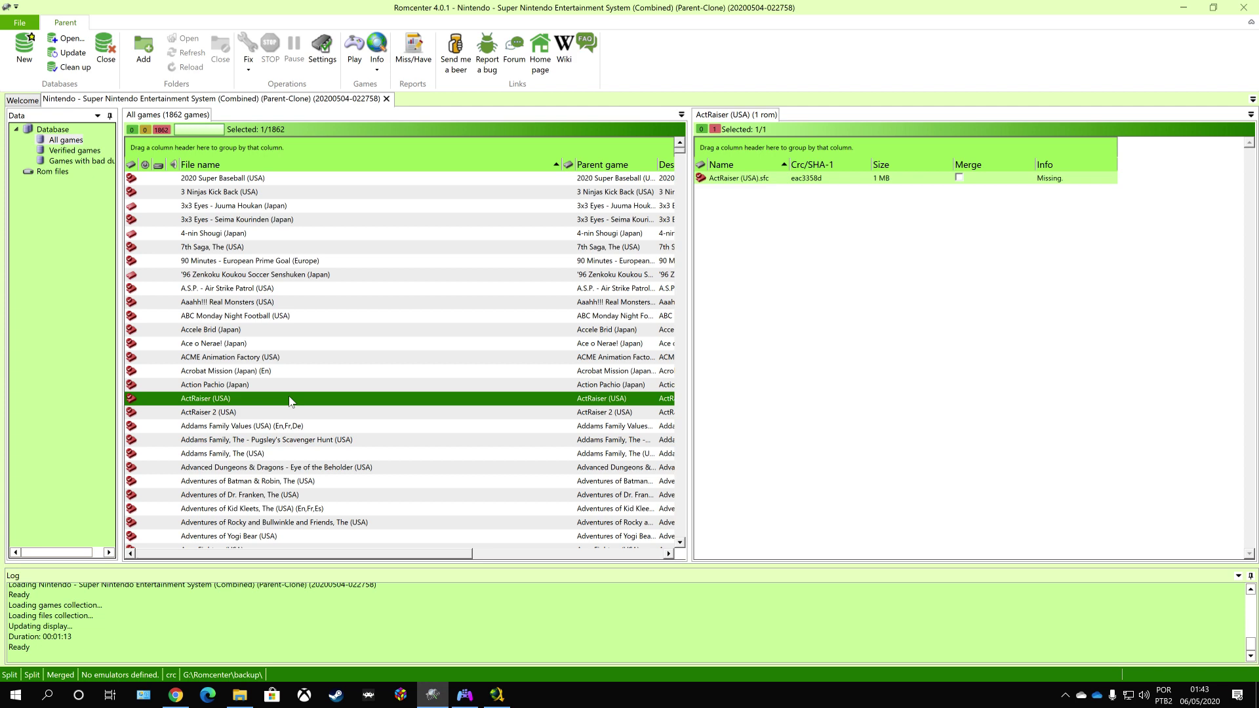
Filter the All games list by "brazil" and inspect the FIFA - A Caminho Da Copa 98 and Super Copa entries.
scroll(289, 400, down, 1)
click(177, 129)
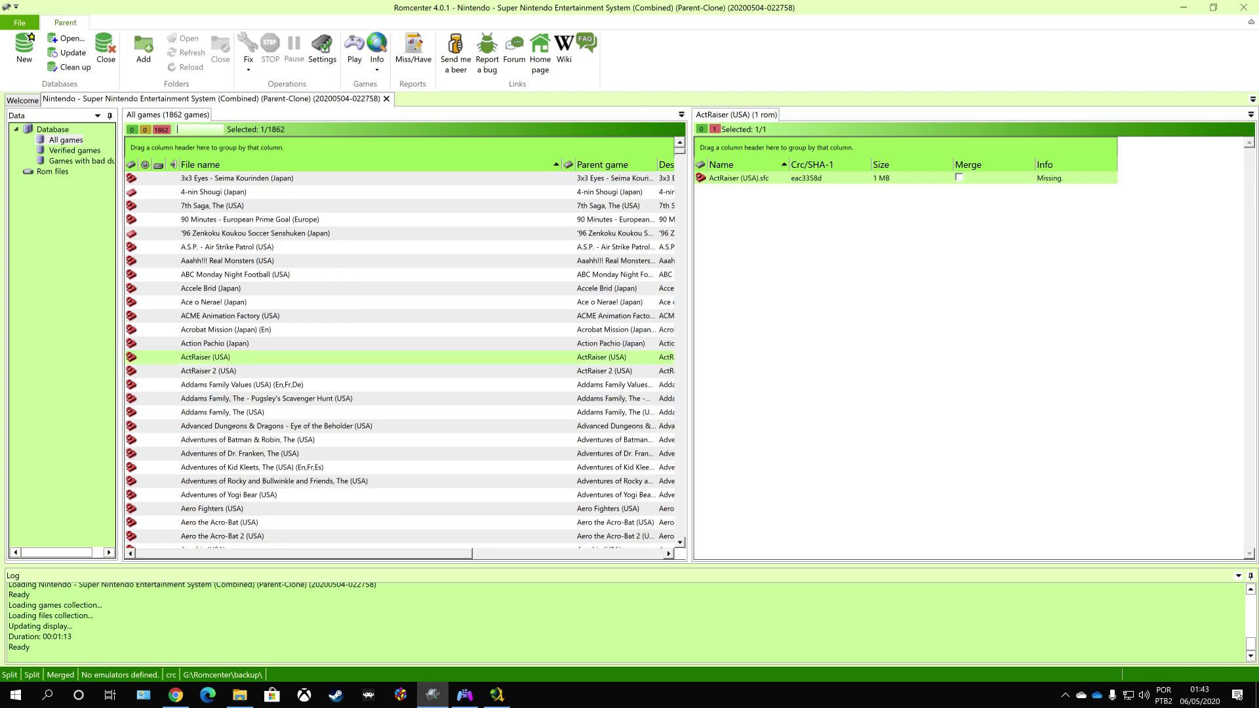
text(brazil)
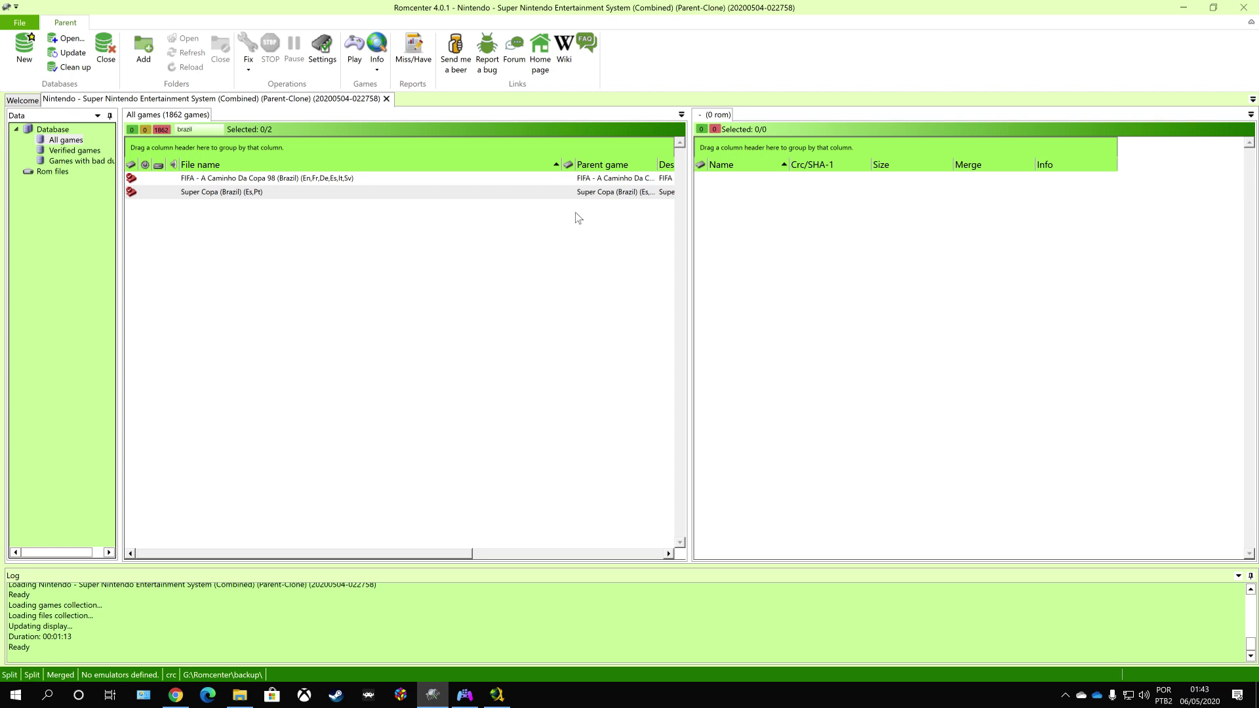
click(230, 179)
click(226, 195)
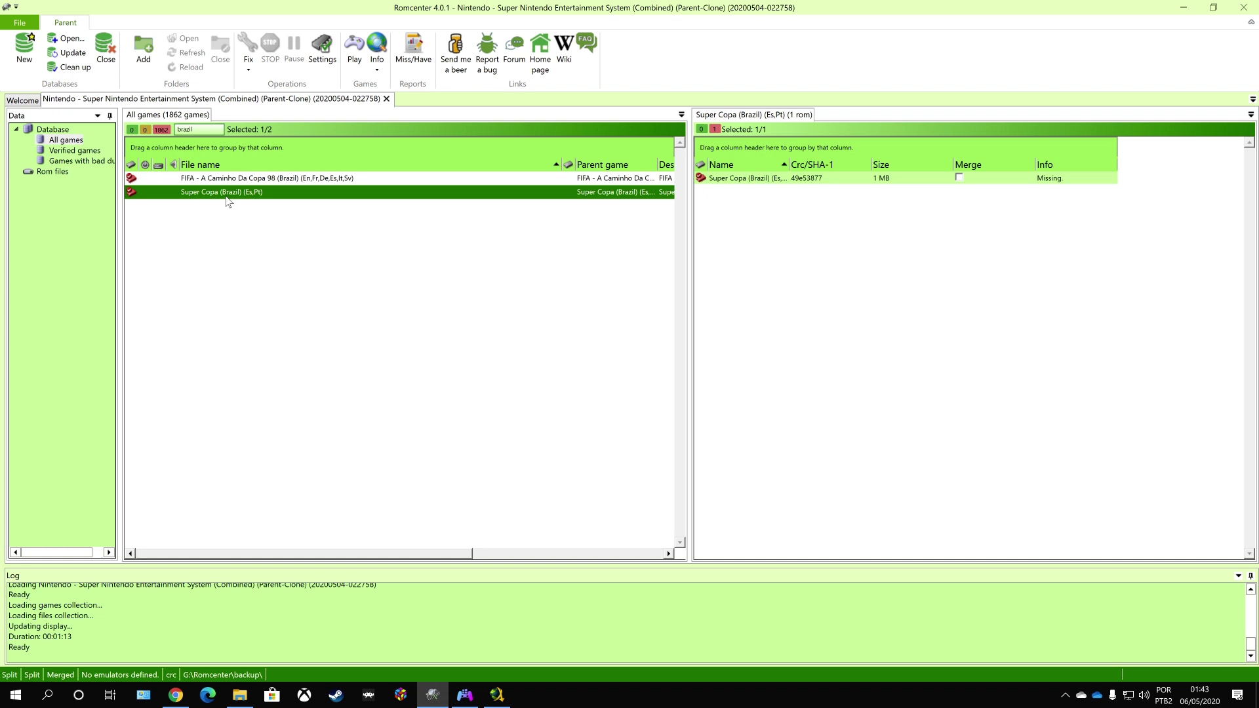
click(248, 182)
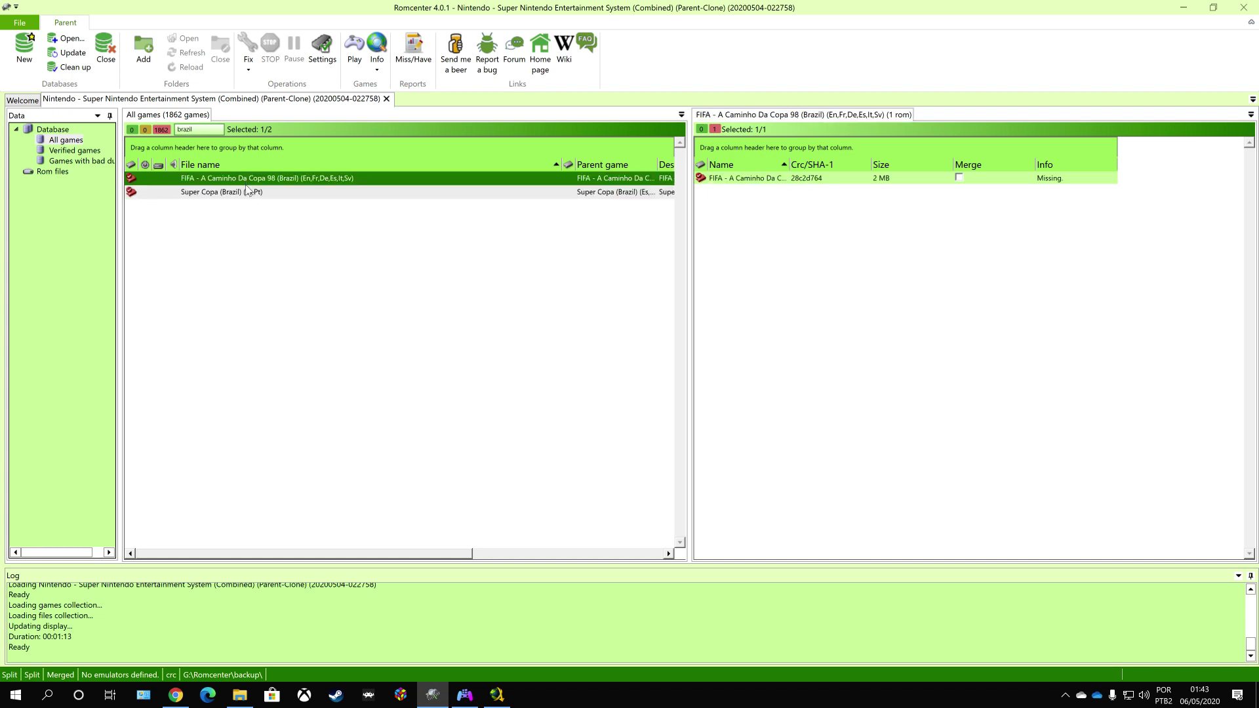
click(248, 193)
Clear the "brazil" filter and compare the All games list with the Verified games list, ending on Verified games.
click(145, 131)
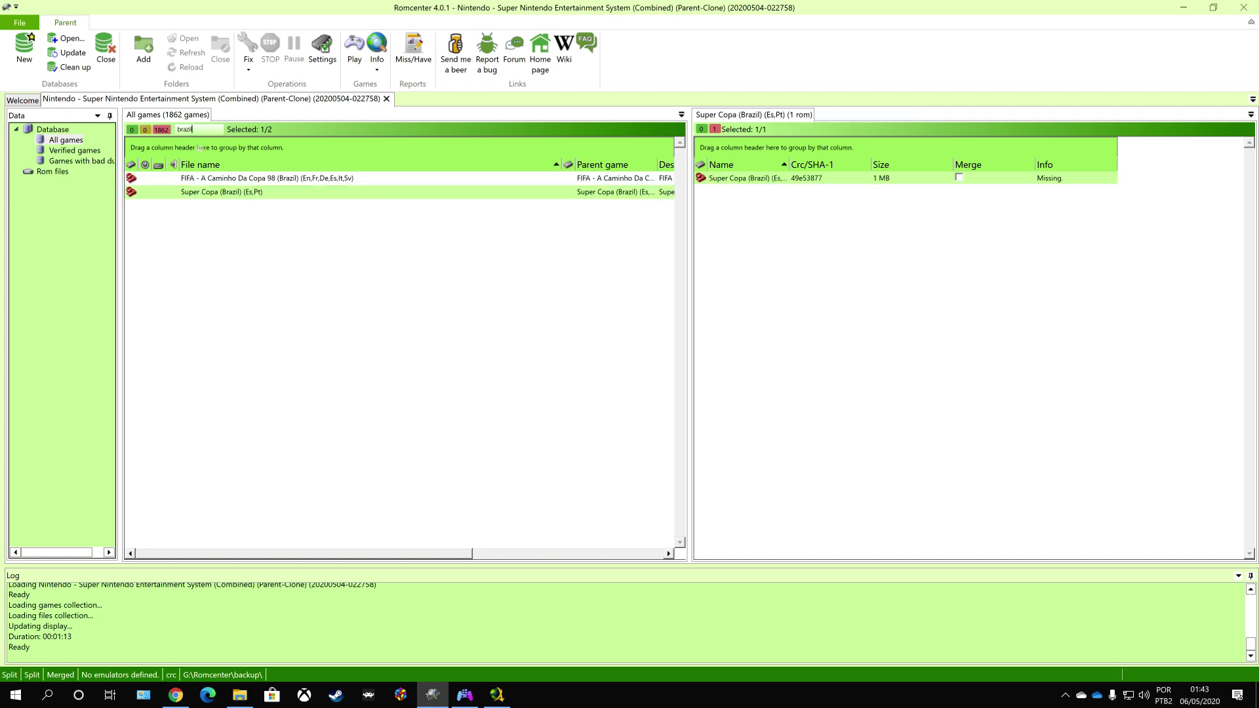
key(BackSpace)
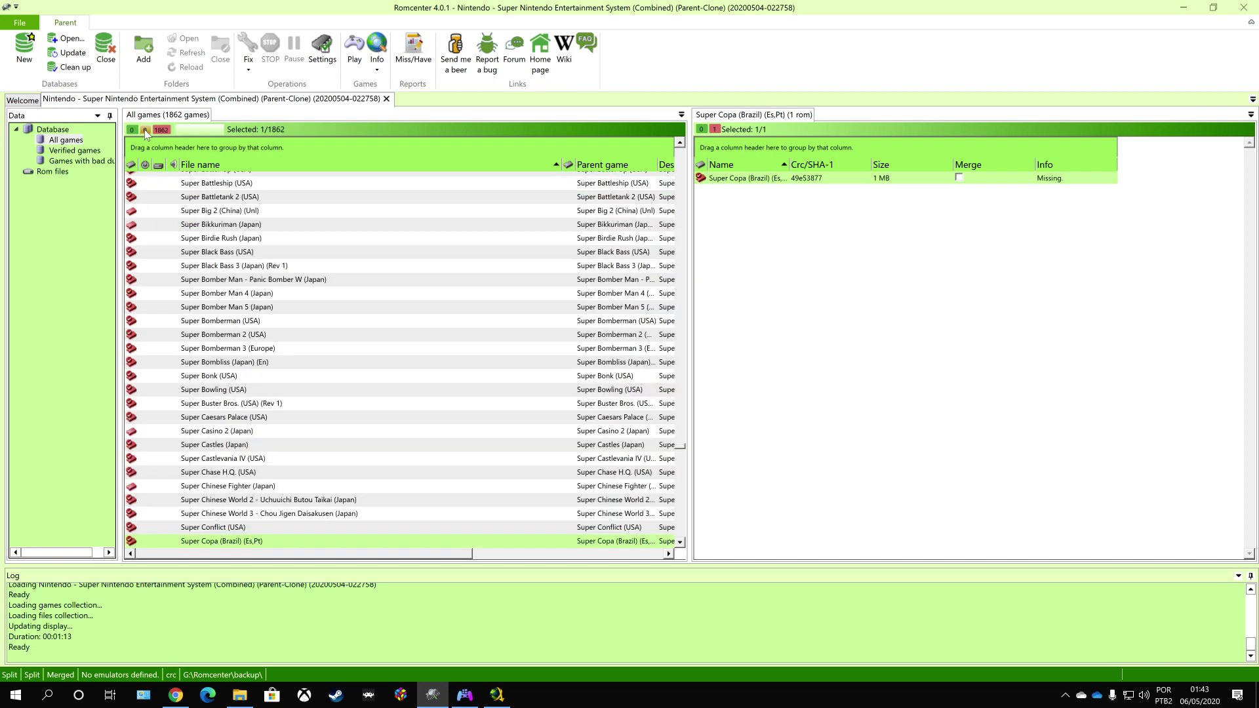
click(91, 153)
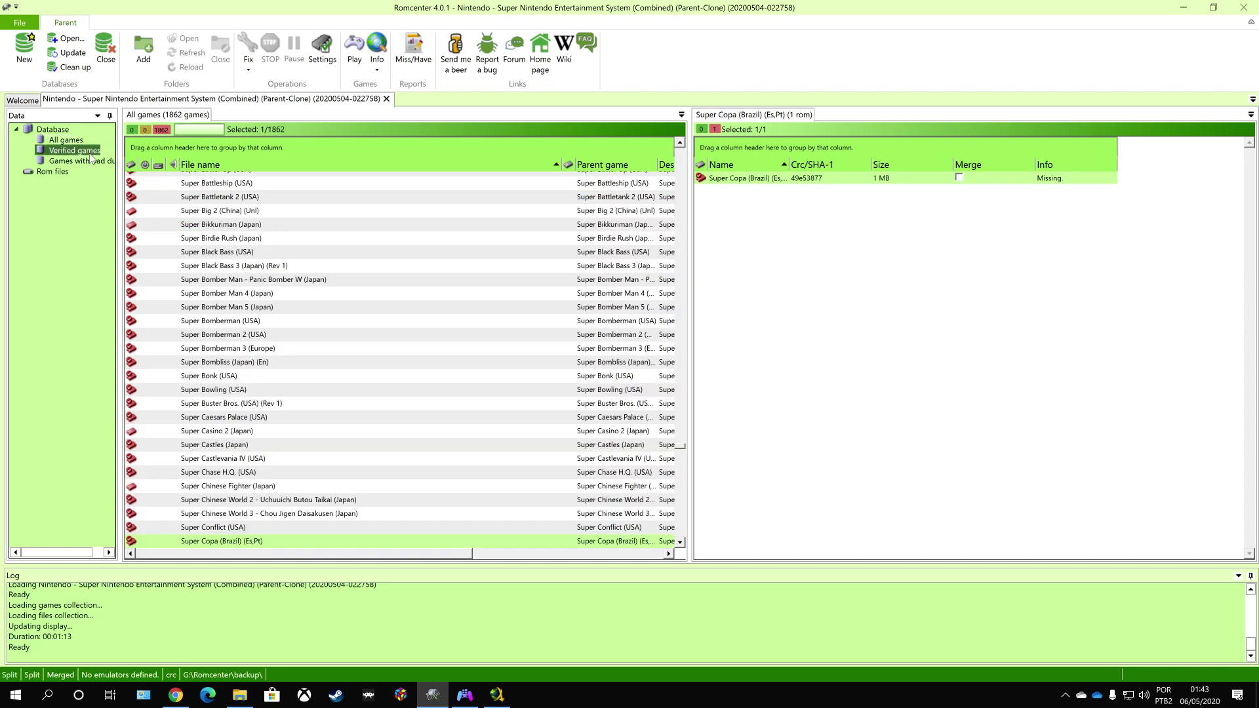
click(65, 140)
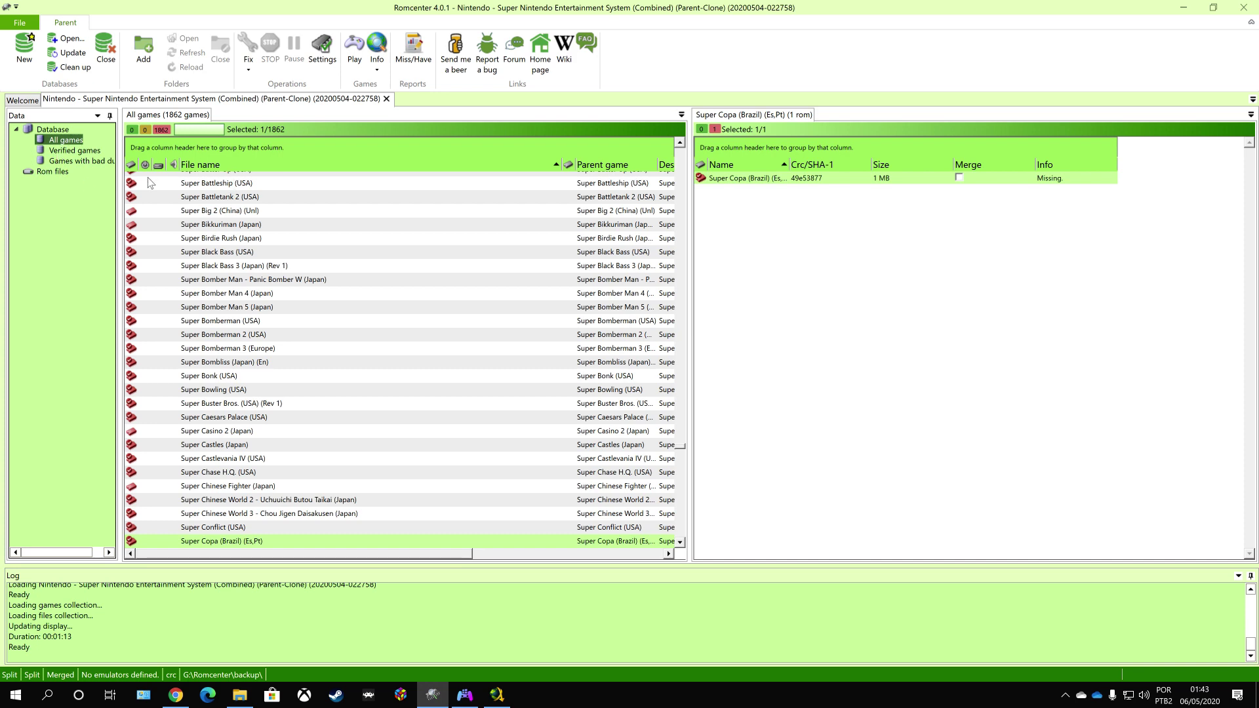
click(73, 150)
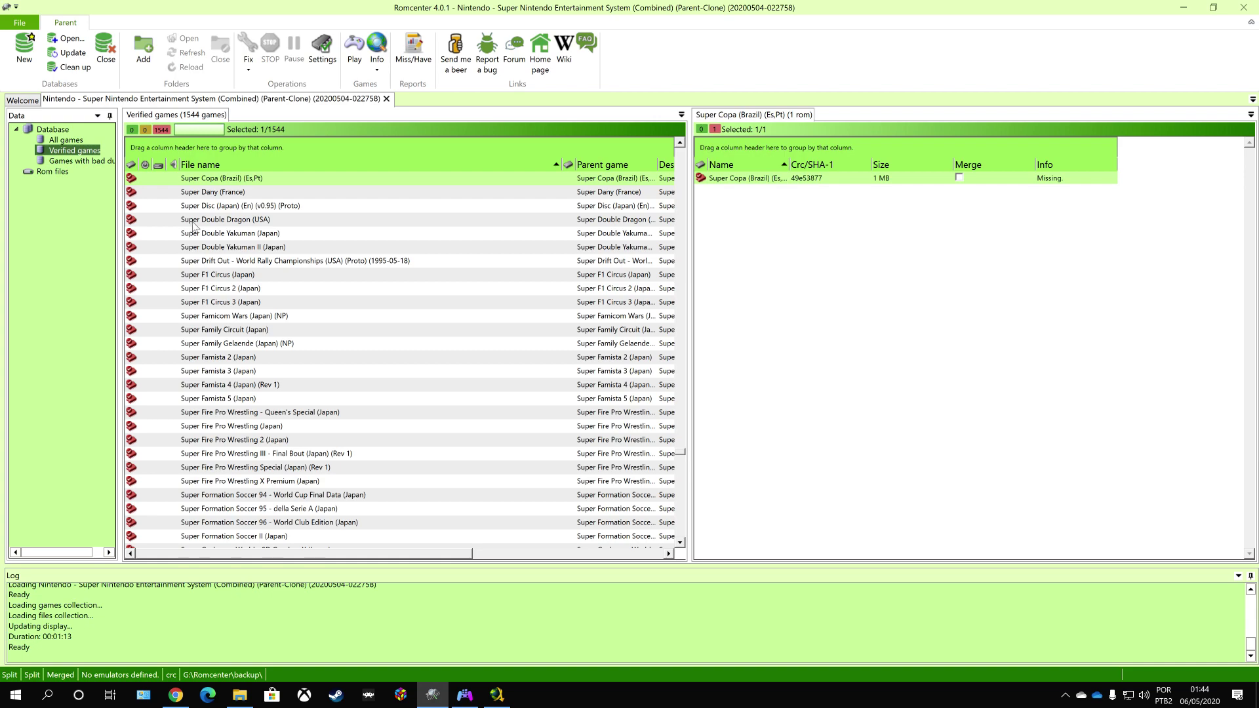
Browse the Verified games list backwards from the Super titles to the Pachi-Slot titles, checking seaQuest DSV (USA) and the region tags.
scroll(276, 429, up, 10)
scroll(267, 452, up, 20)
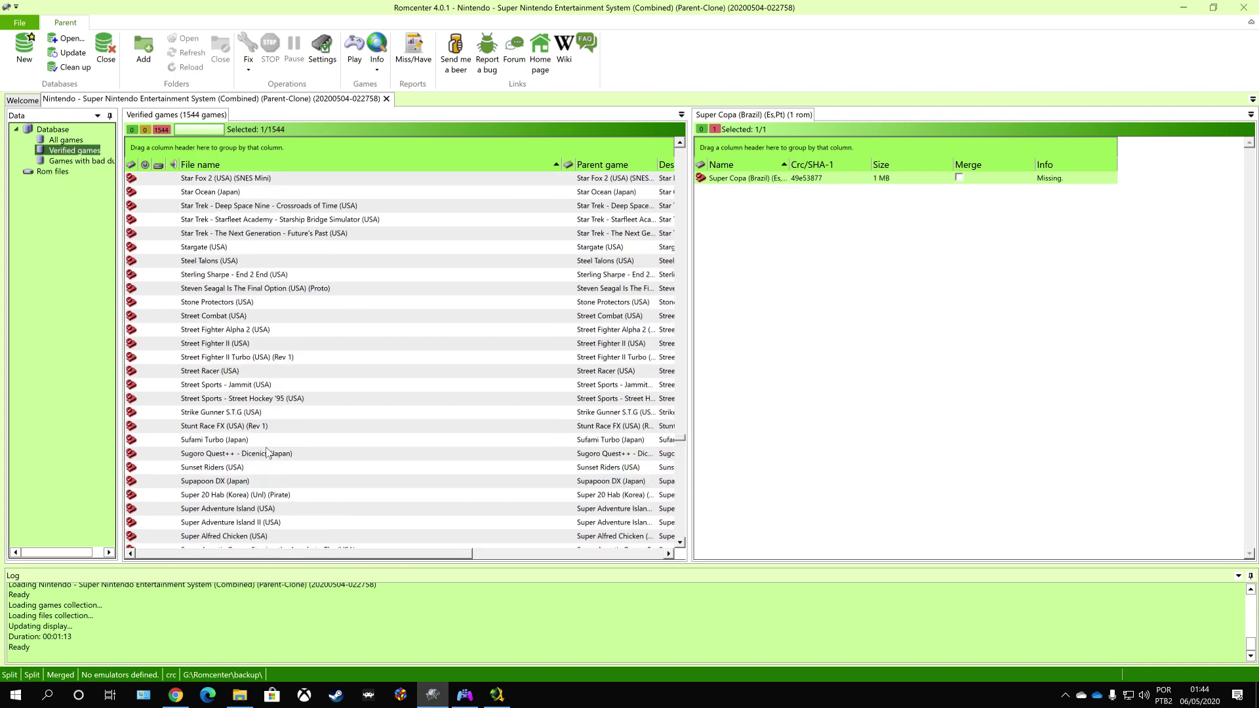
scroll(267, 452, up, 12)
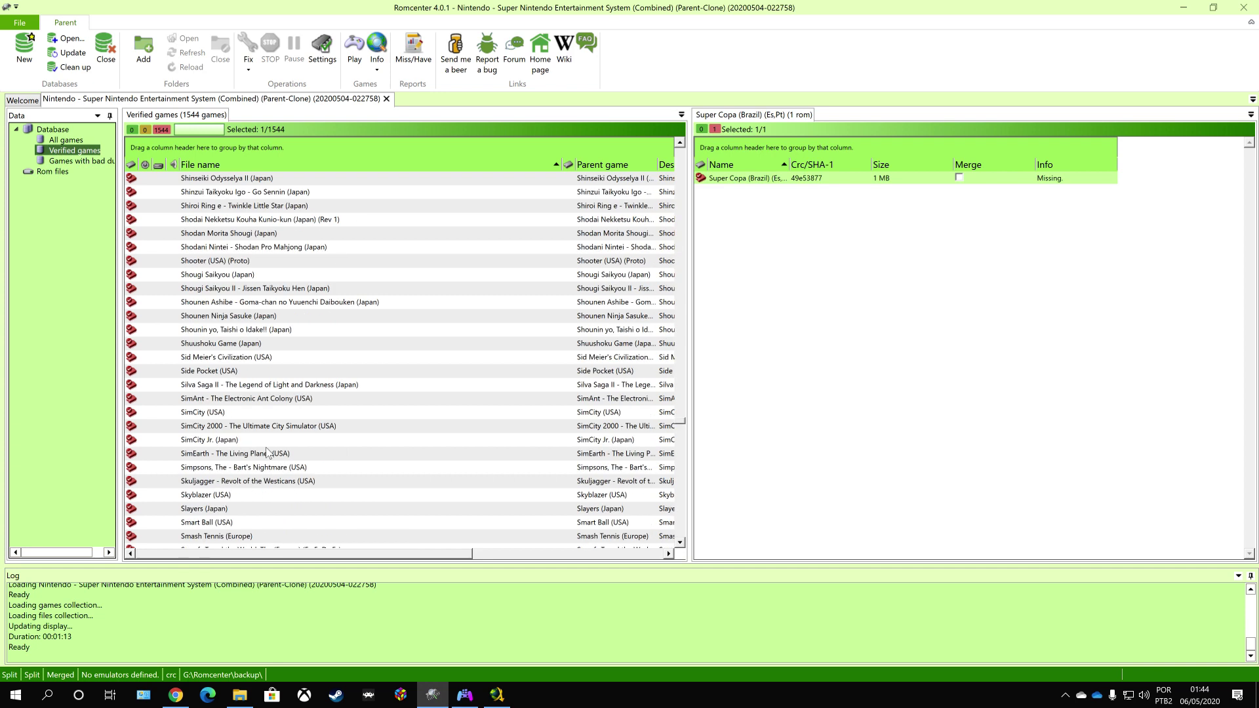
click(280, 426)
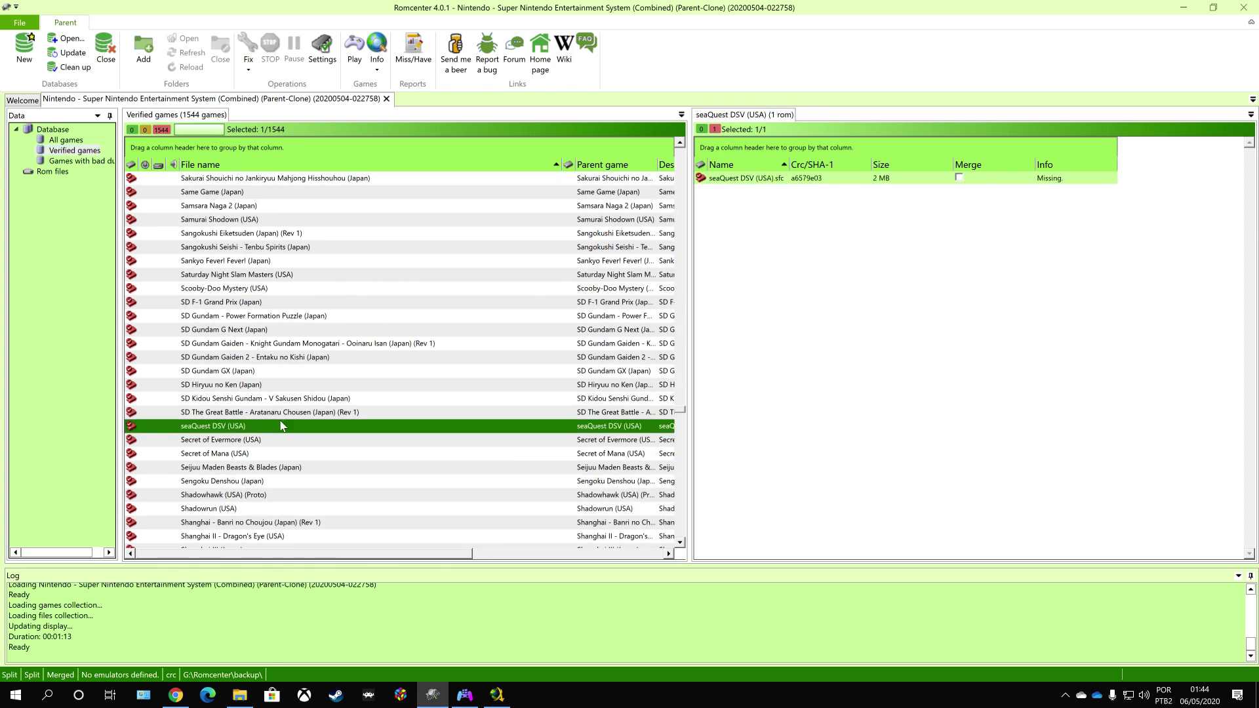
scroll(280, 426, up, 5)
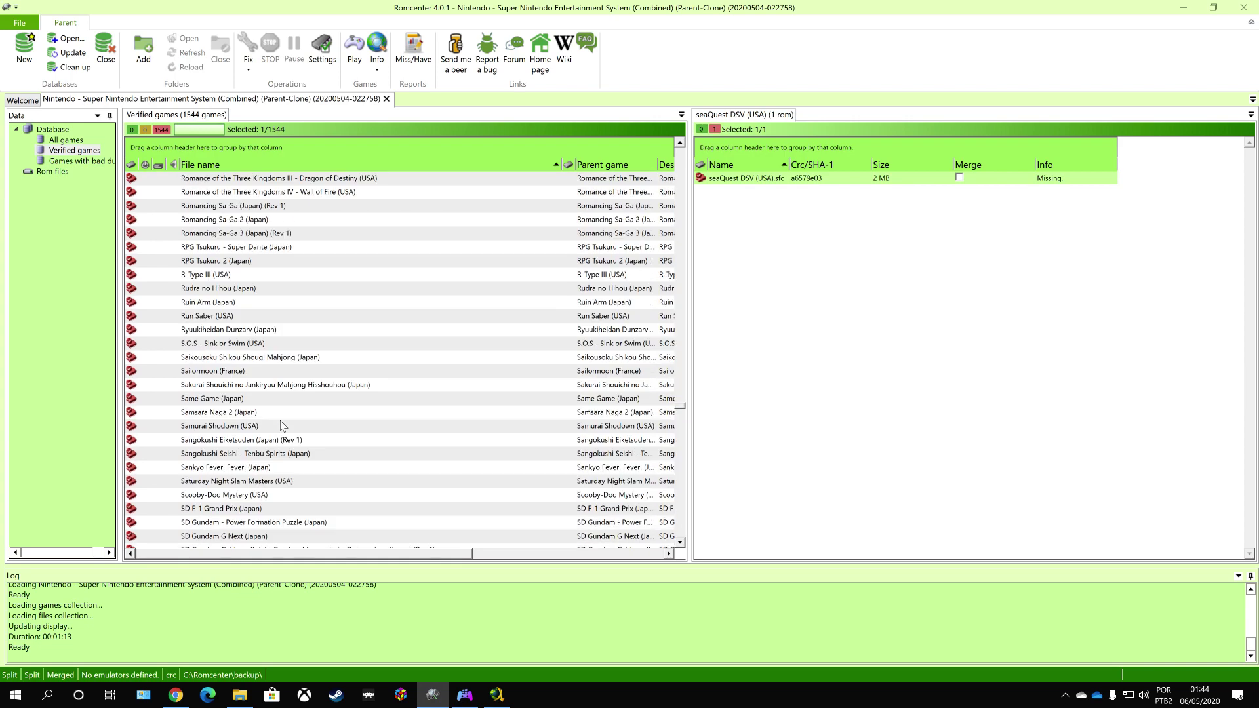
scroll(280, 426, up, 20)
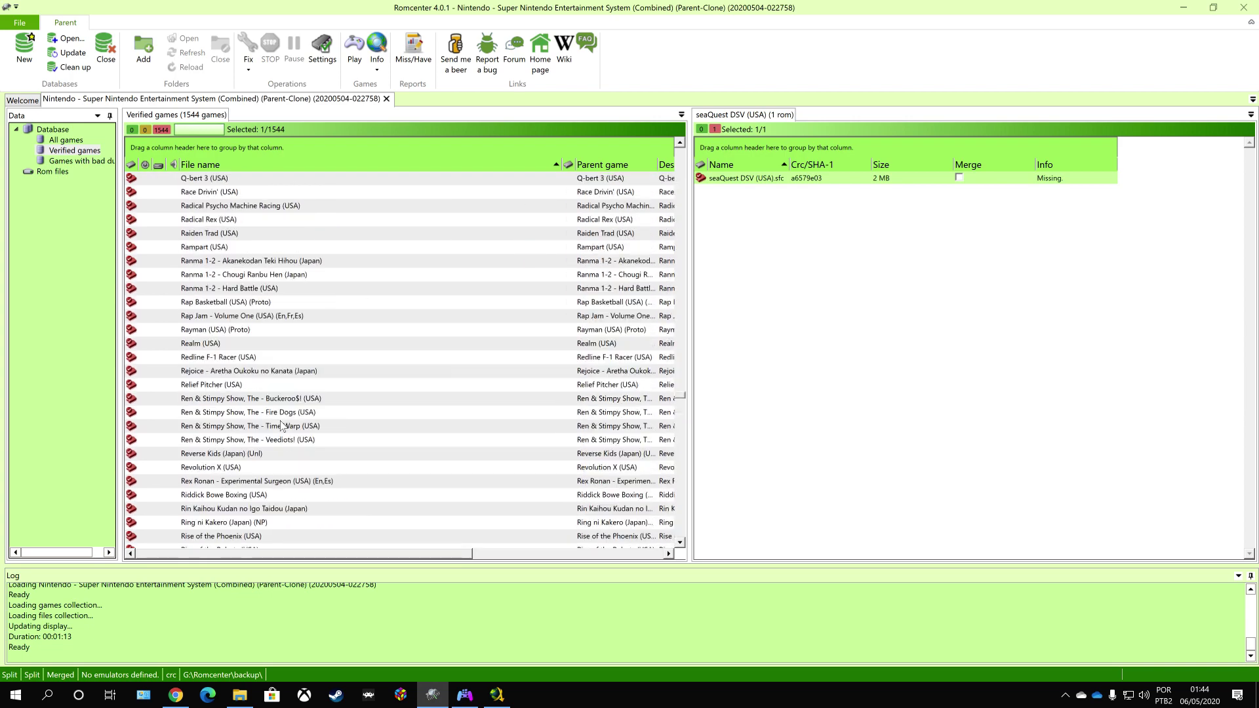
scroll(280, 426, up, 5)
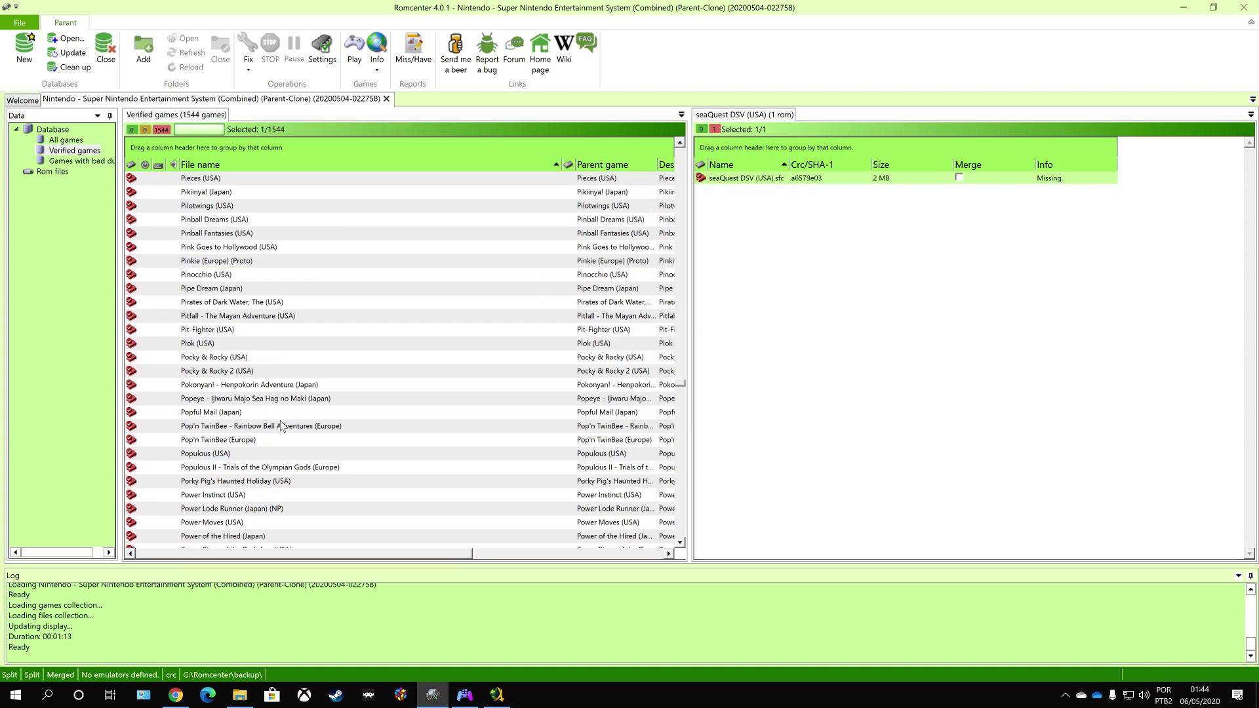
scroll(281, 426, down, 5)
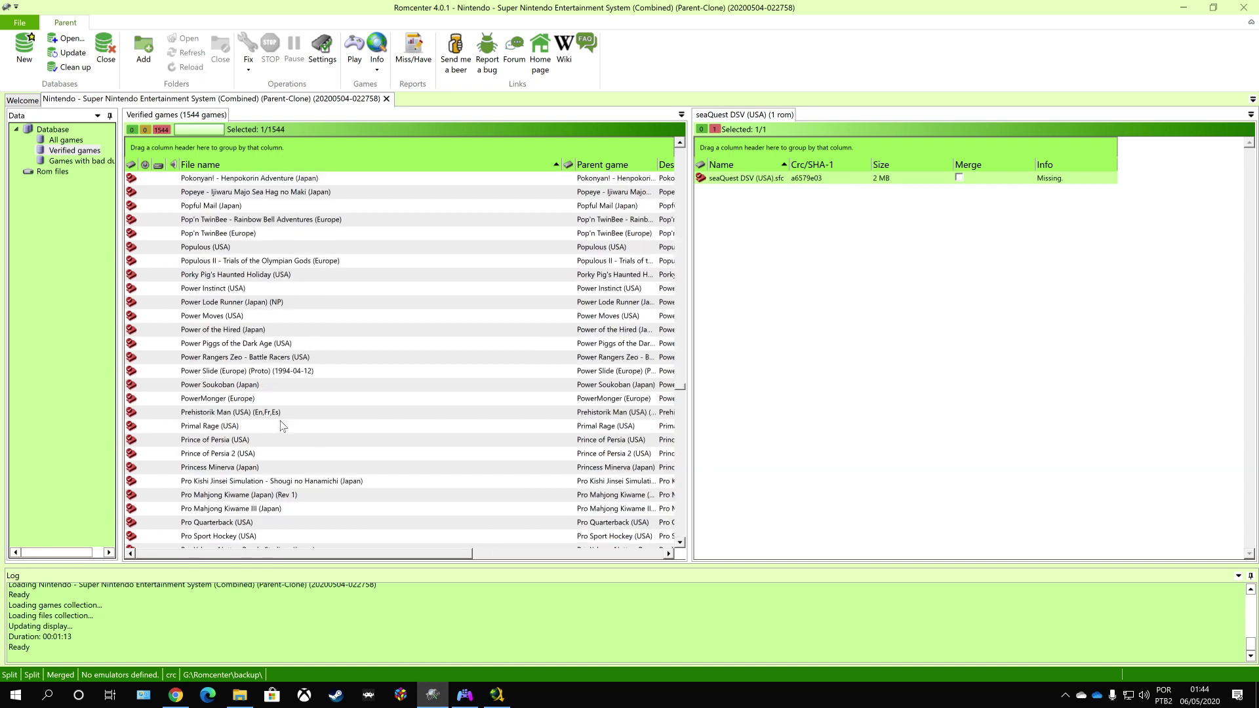
scroll(282, 426, down, 6)
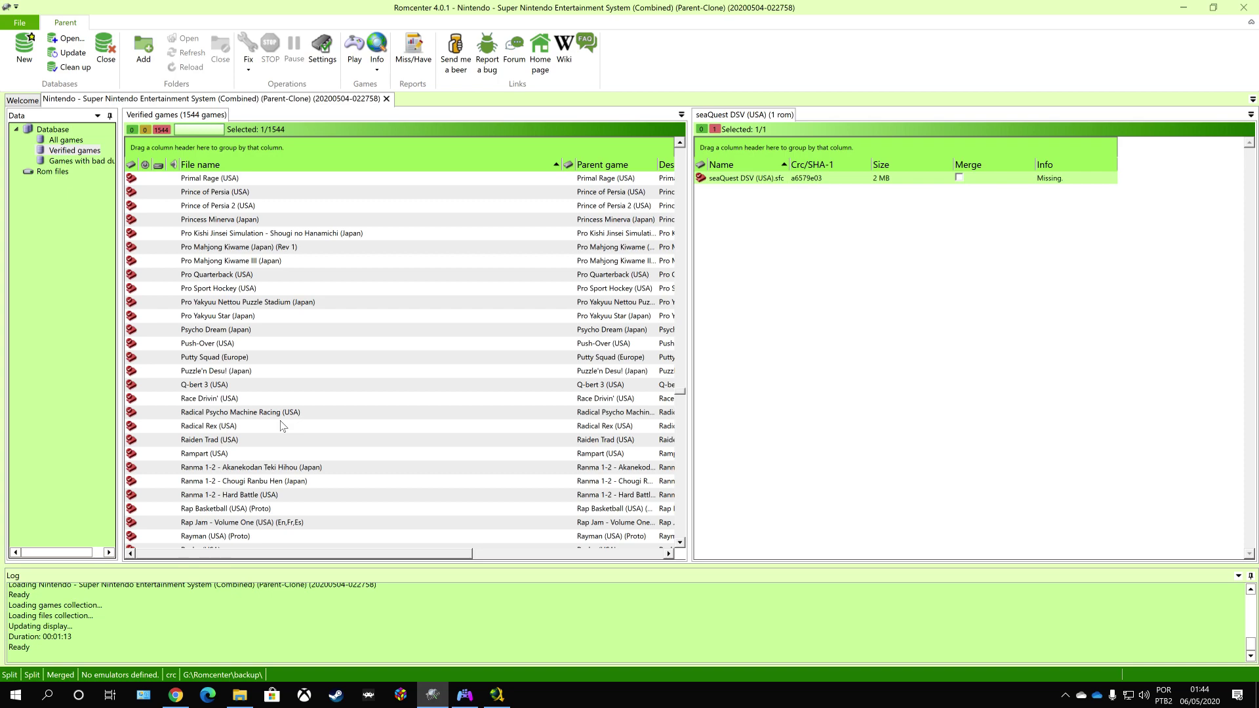
scroll(281, 426, up, 17)
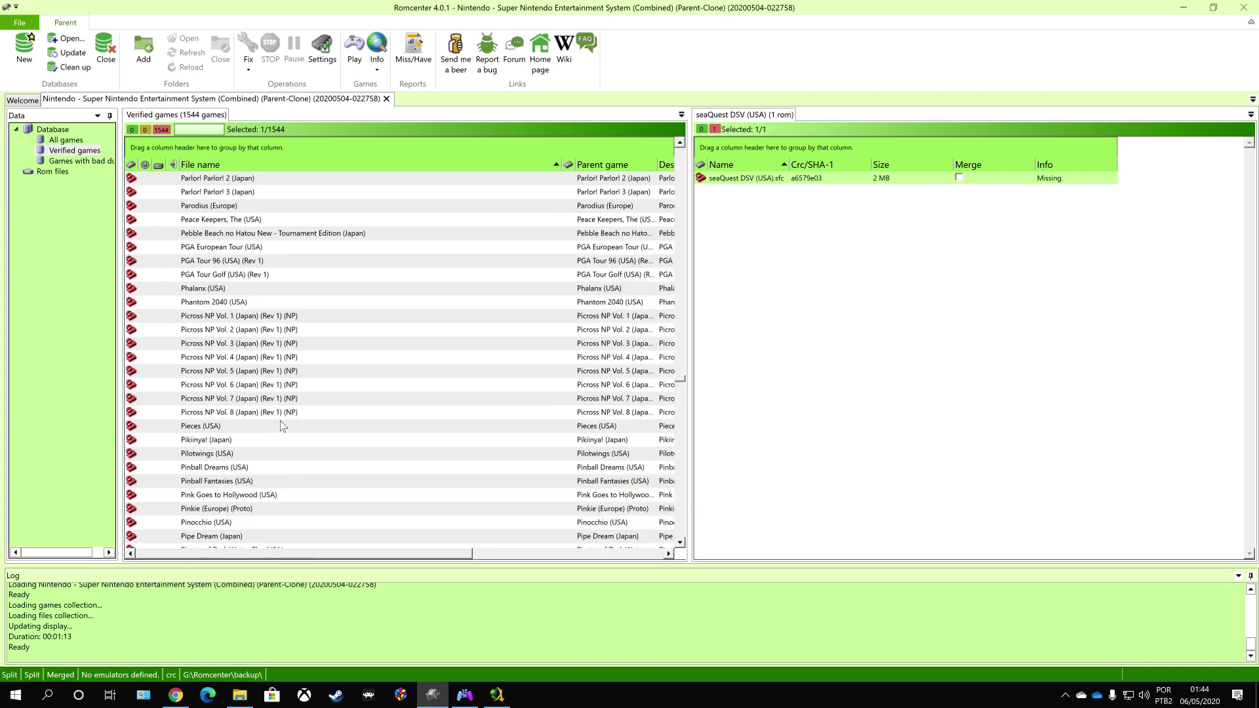
scroll(281, 426, up, 8)
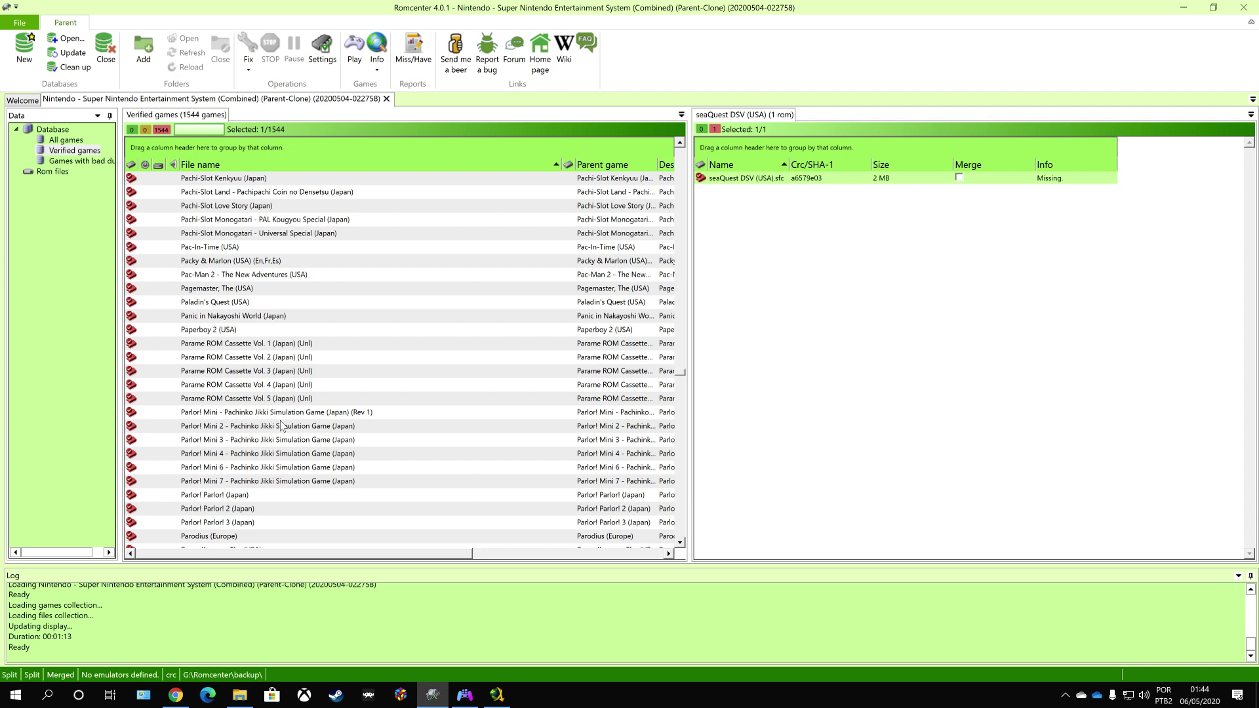
Inspect the ROM details of Parame ROM Cassette Vol. 1 (Japan) (Unl) and Parodius (Europe) in the Verified games list.
click(316, 346)
scroll(314, 373, up, 3)
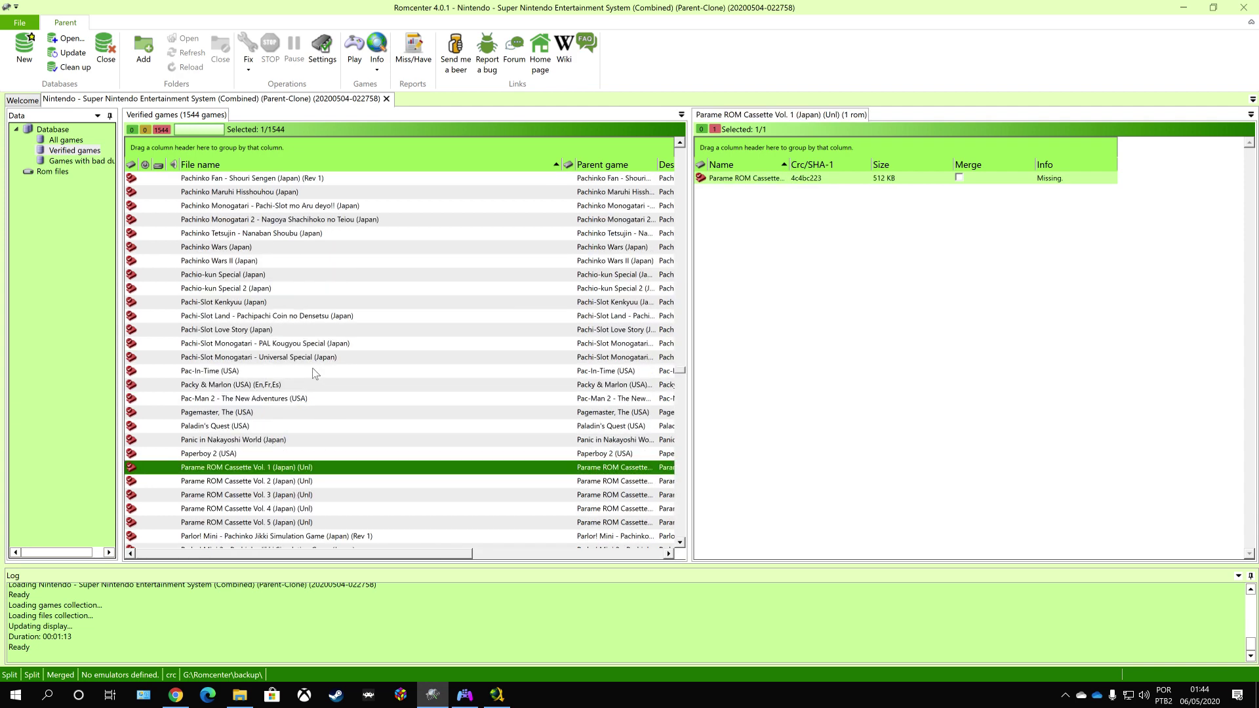
scroll(312, 372, up, 4)
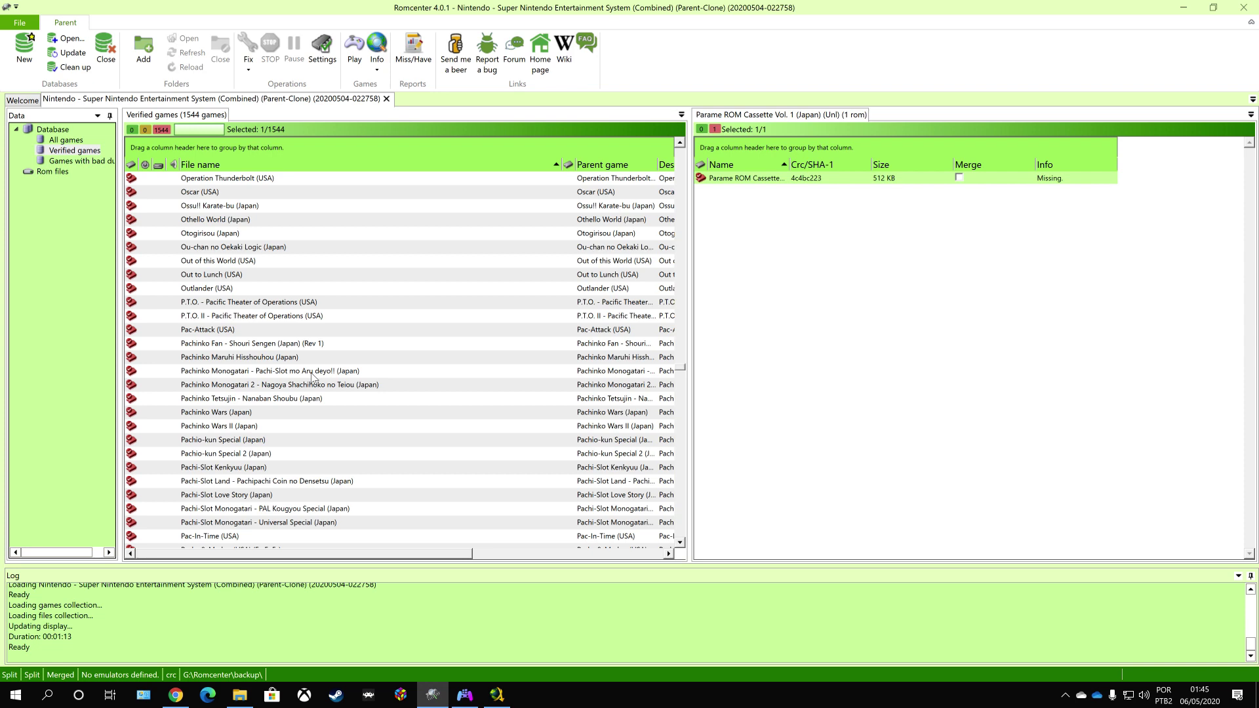
scroll(312, 376, down, 10)
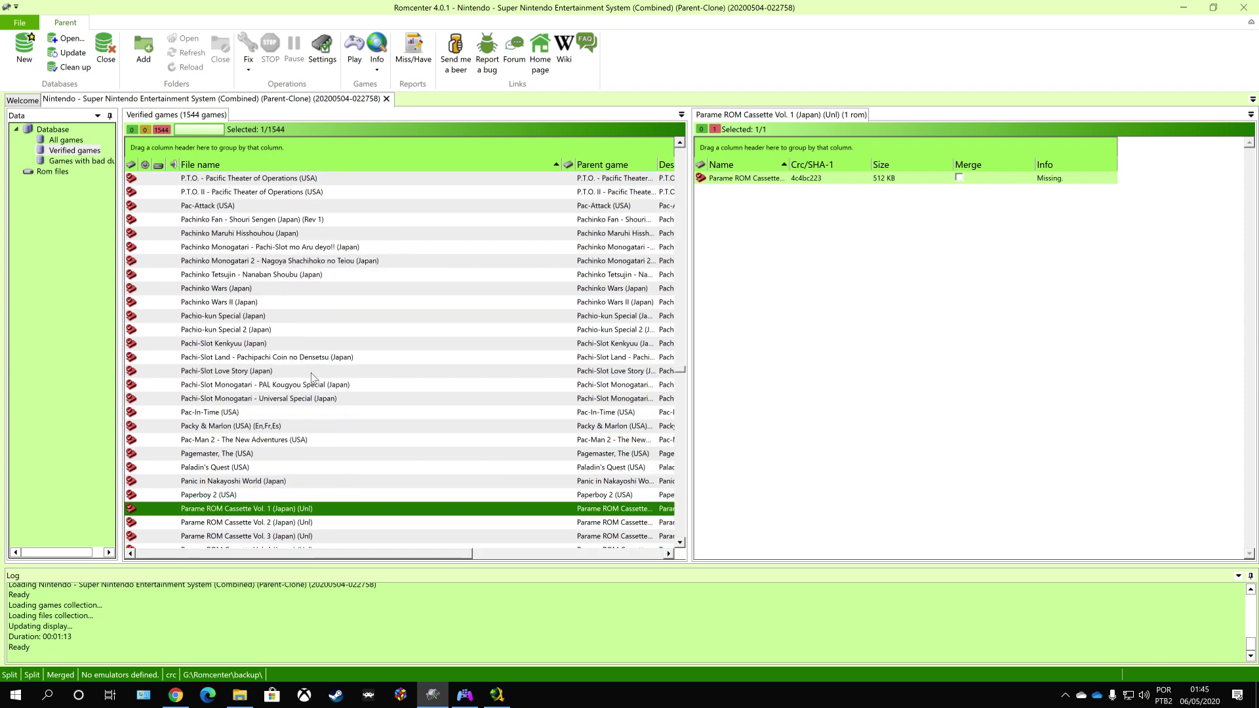
click(284, 413)
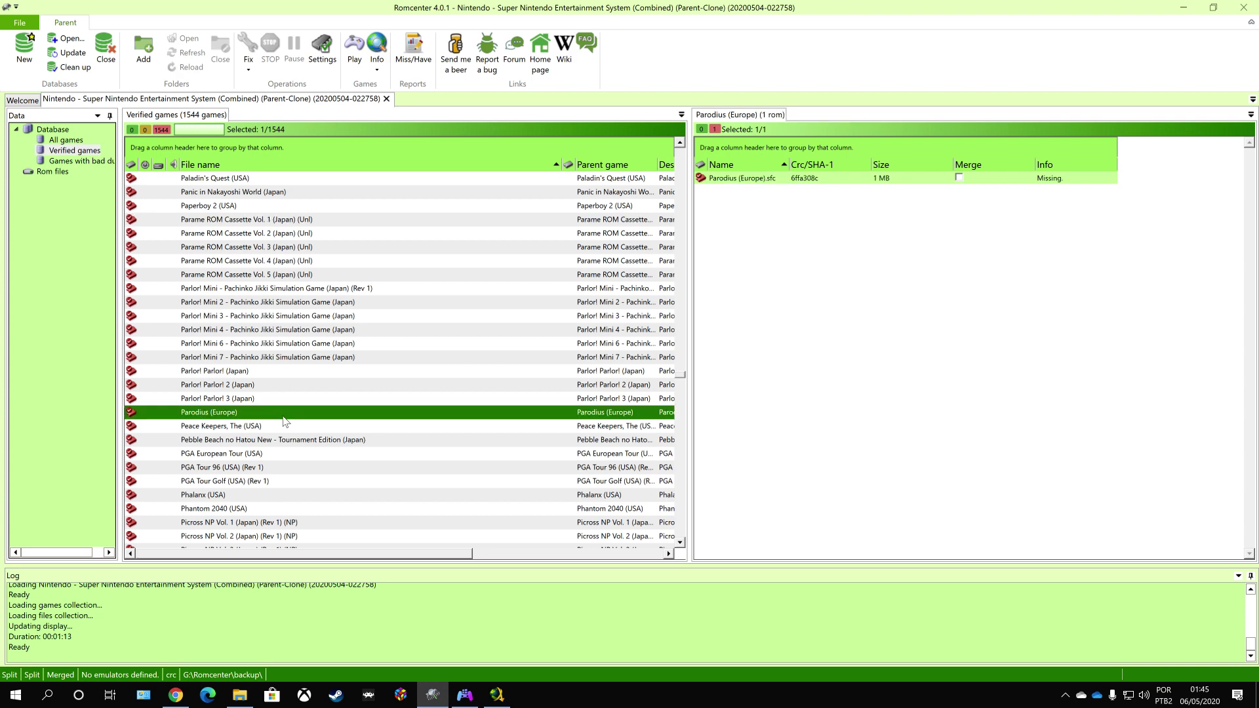
scroll(285, 418, down, 4)
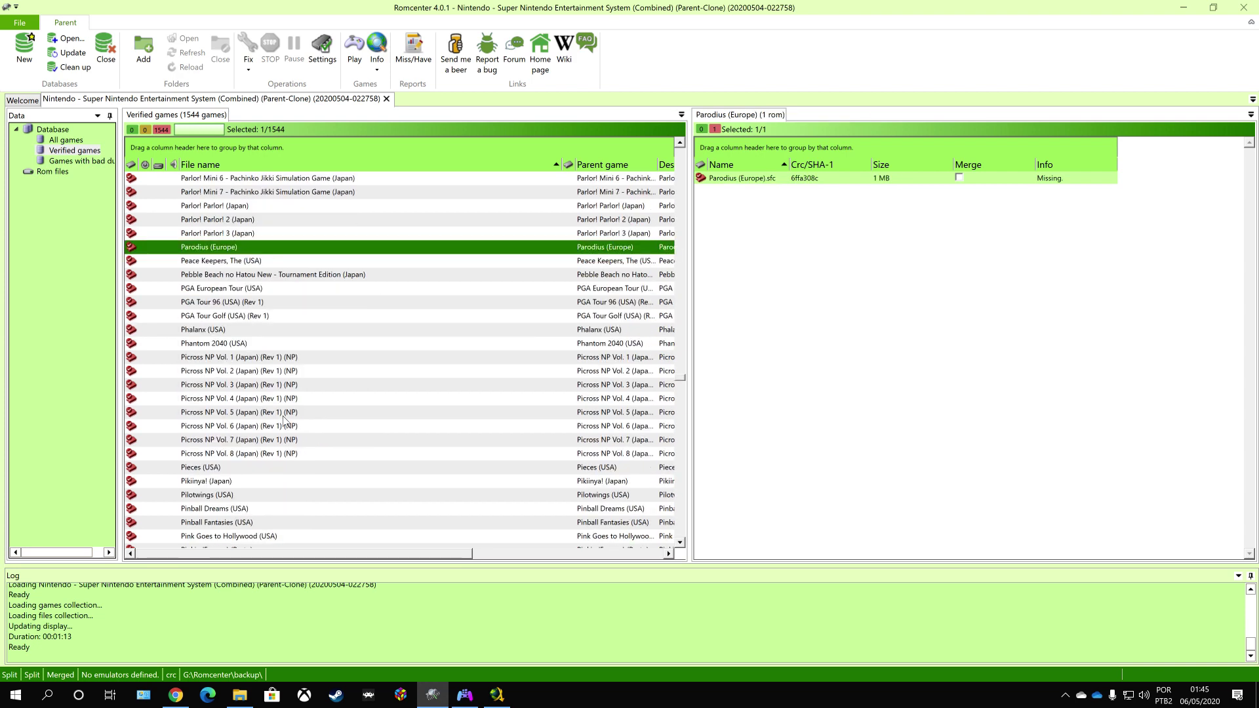
Browse the Verified games list forward from Parodius, inspecting Power Moves (USA) and Ranma 1-2 - Chougi Ranbu Hen (Japan).
scroll(284, 420, down, 6)
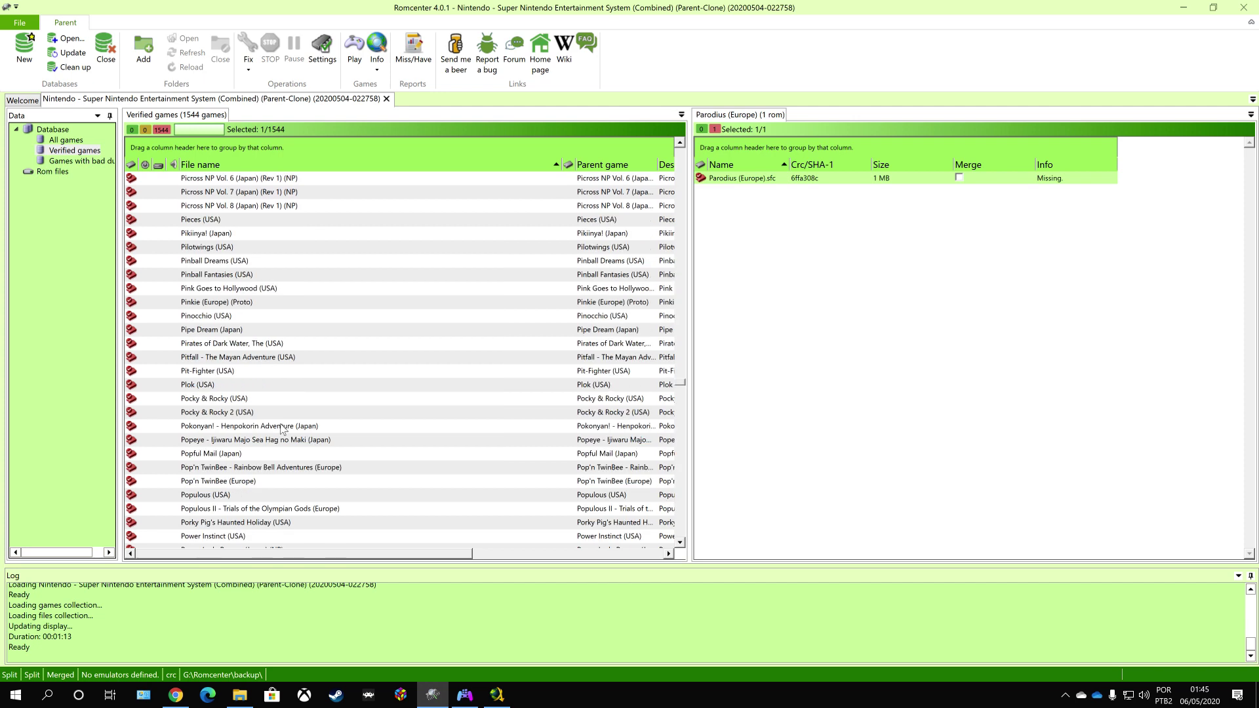
scroll(282, 429, down, 2)
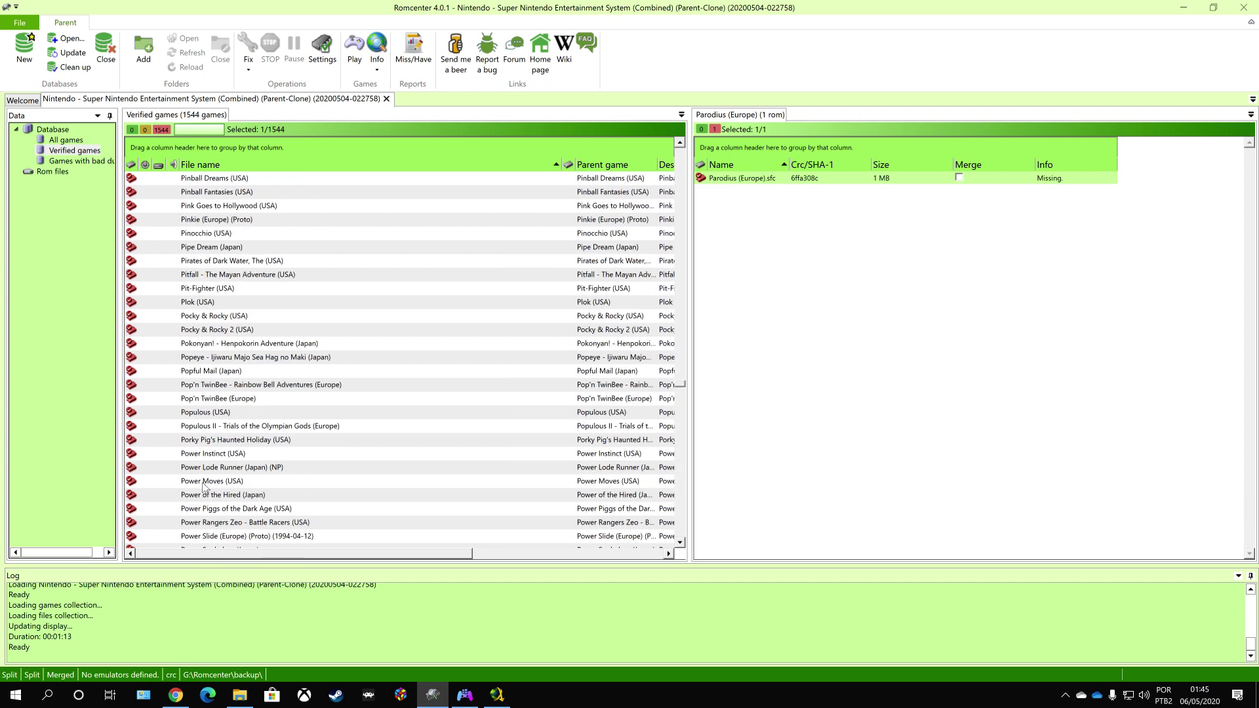
click(204, 484)
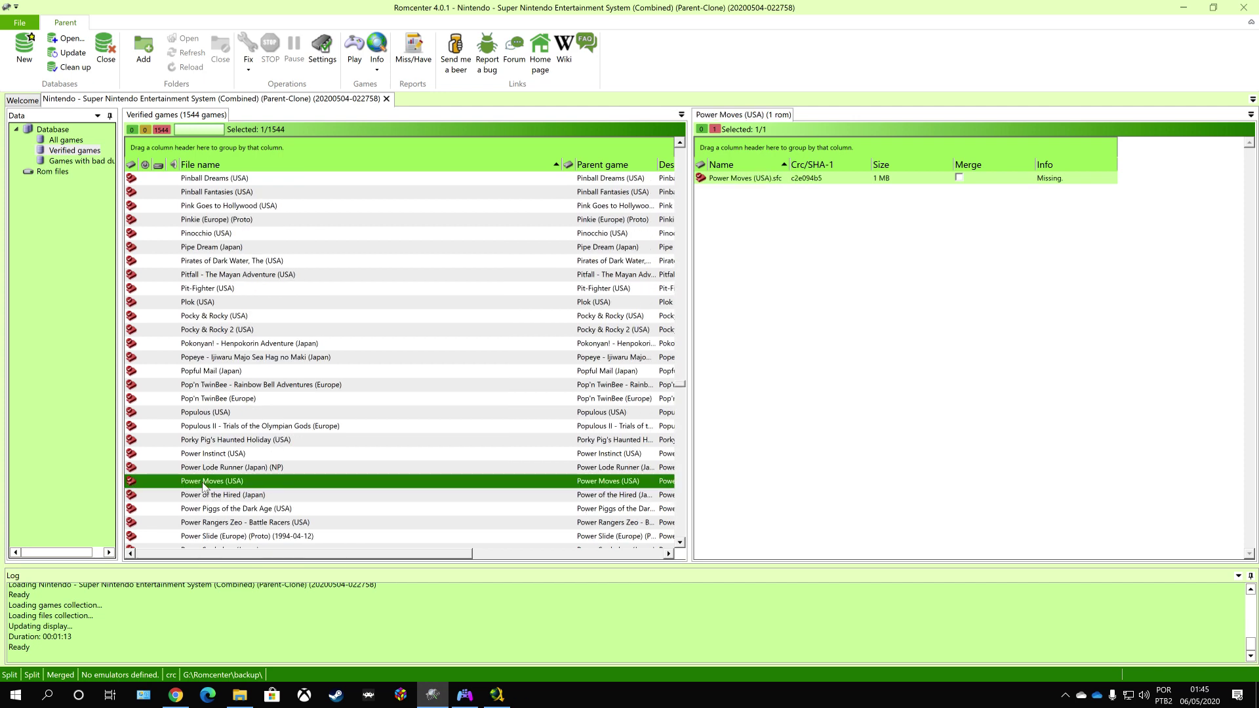
scroll(204, 487, down, 5)
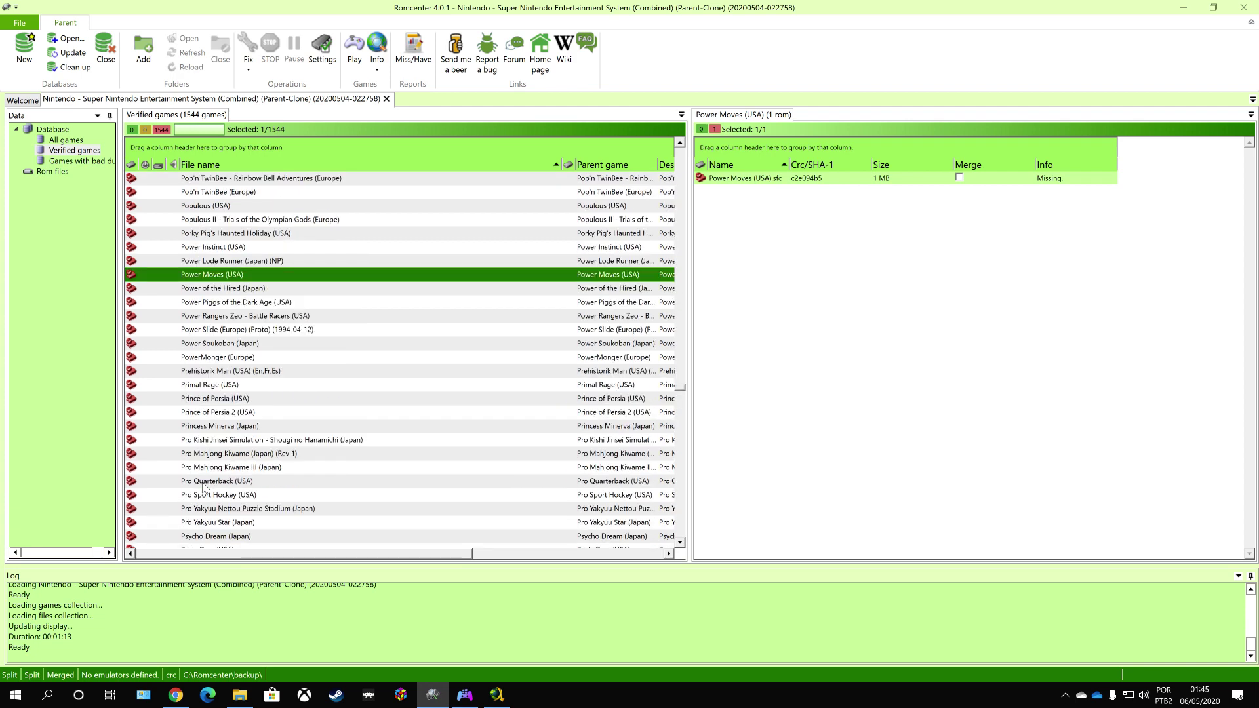
scroll(204, 486, down, 5)
click(204, 483)
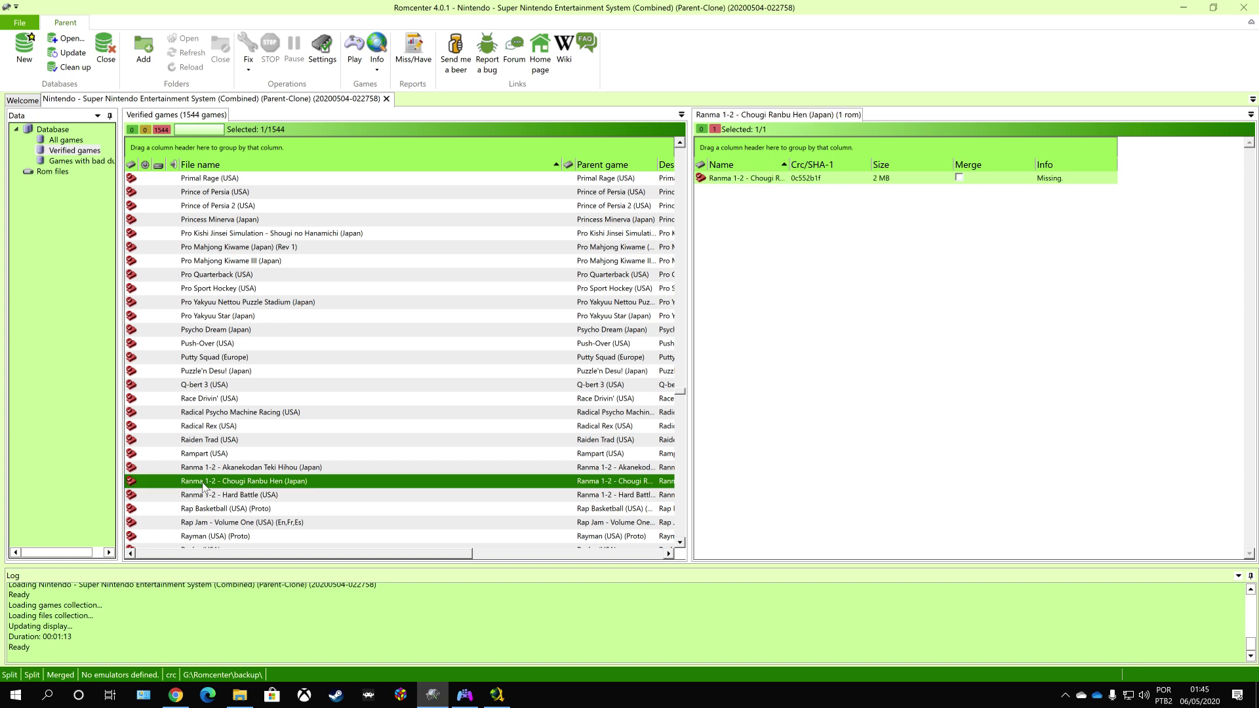
Go back to the Pro titles in Verified games and inspect Pro Sport Hockey (USA) and Pro Yakyuu Nettou Puzzle Stadium (Japan).
scroll(203, 487, up, 5)
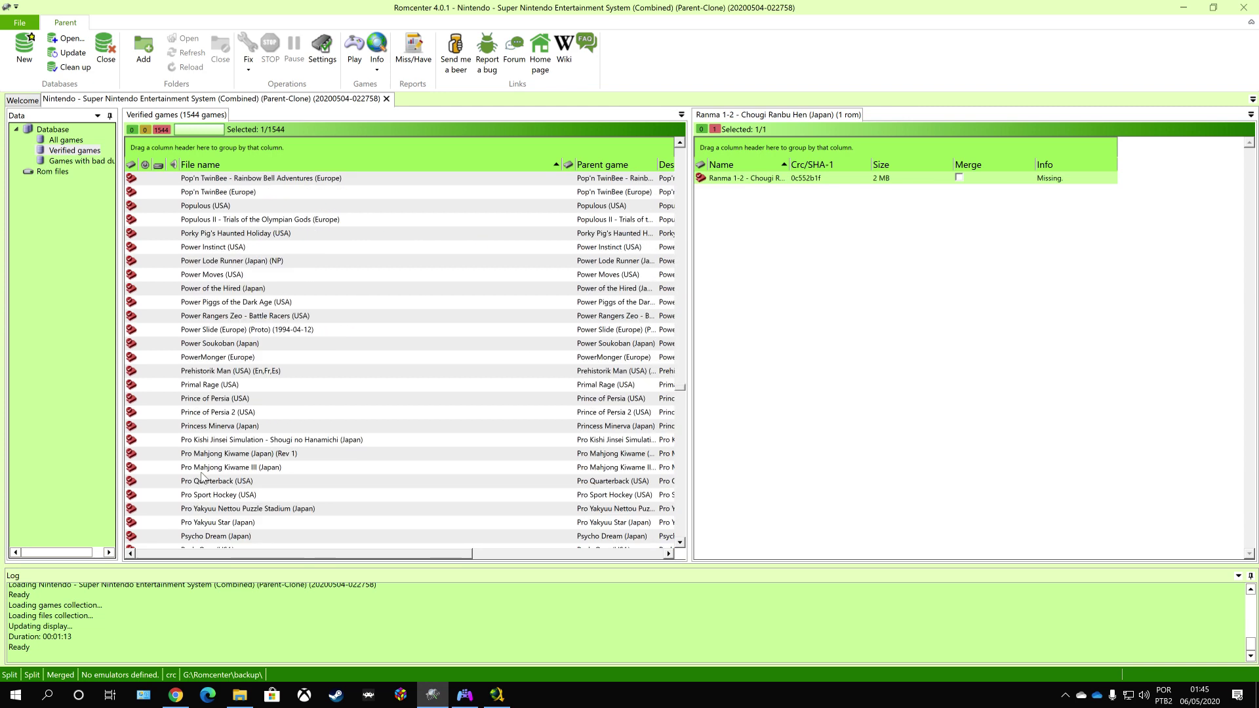
click(225, 497)
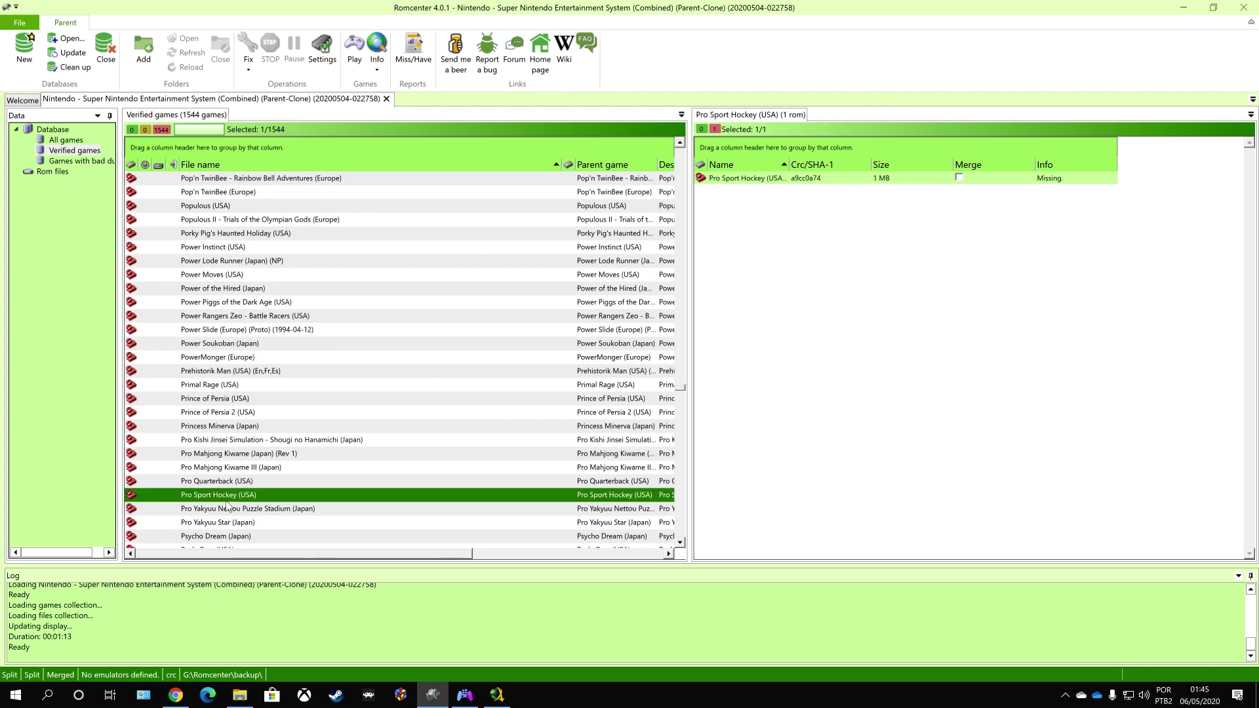
scroll(225, 500, down, 3)
click(240, 385)
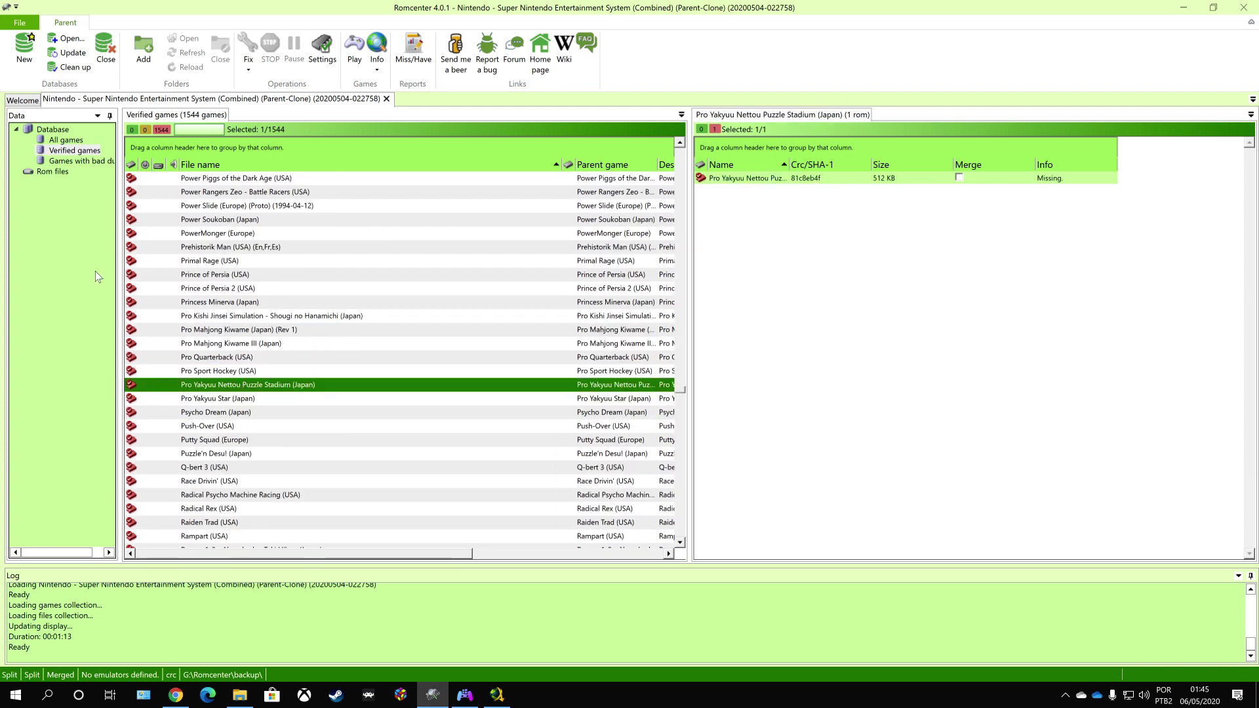
Show the All games list and inspect Pro Action Replay MK3 (Europe) (Unl) and Pro Action Replay MK2 (Europe) (v1.1) (Unl) [b].
click(61, 140)
scroll(204, 400, down, 4)
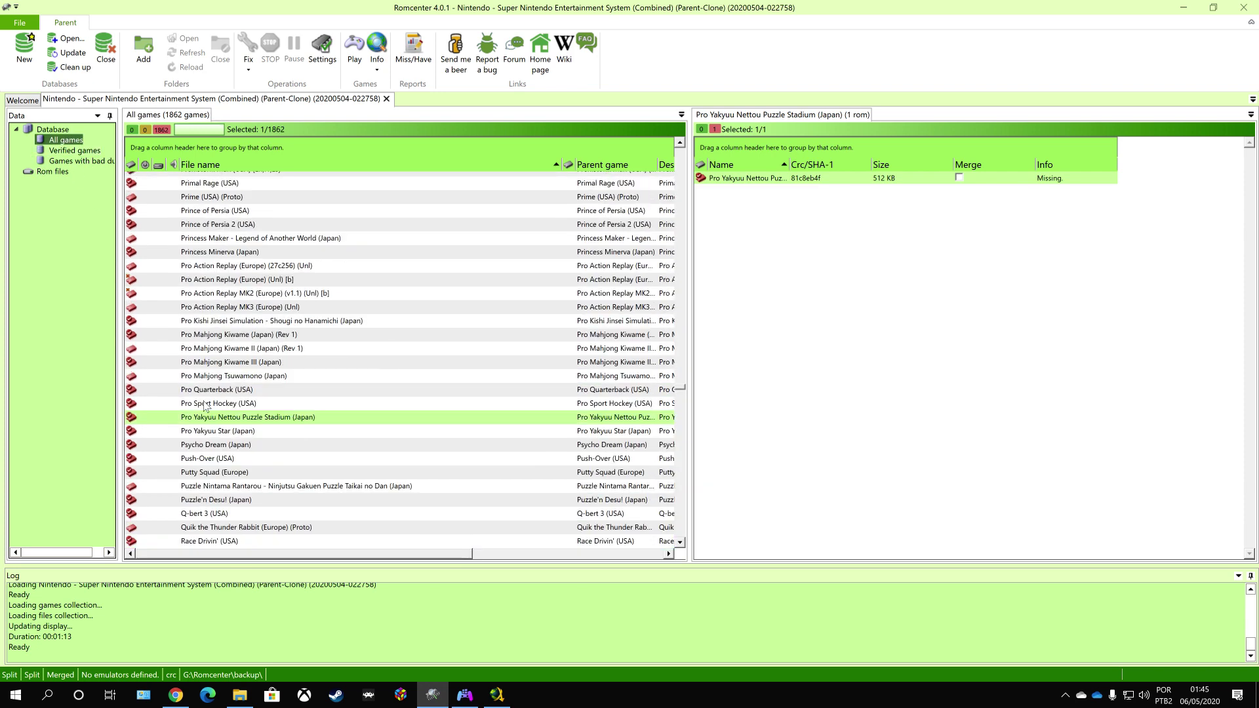
click(214, 308)
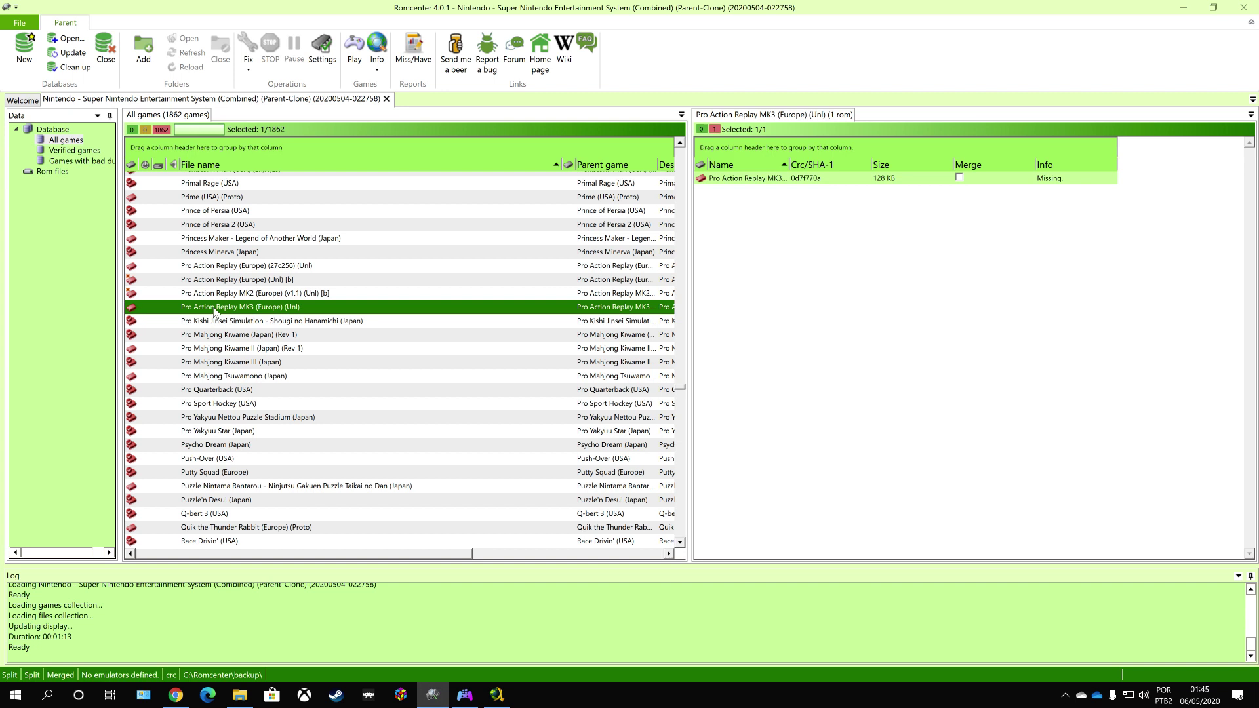
click(354, 296)
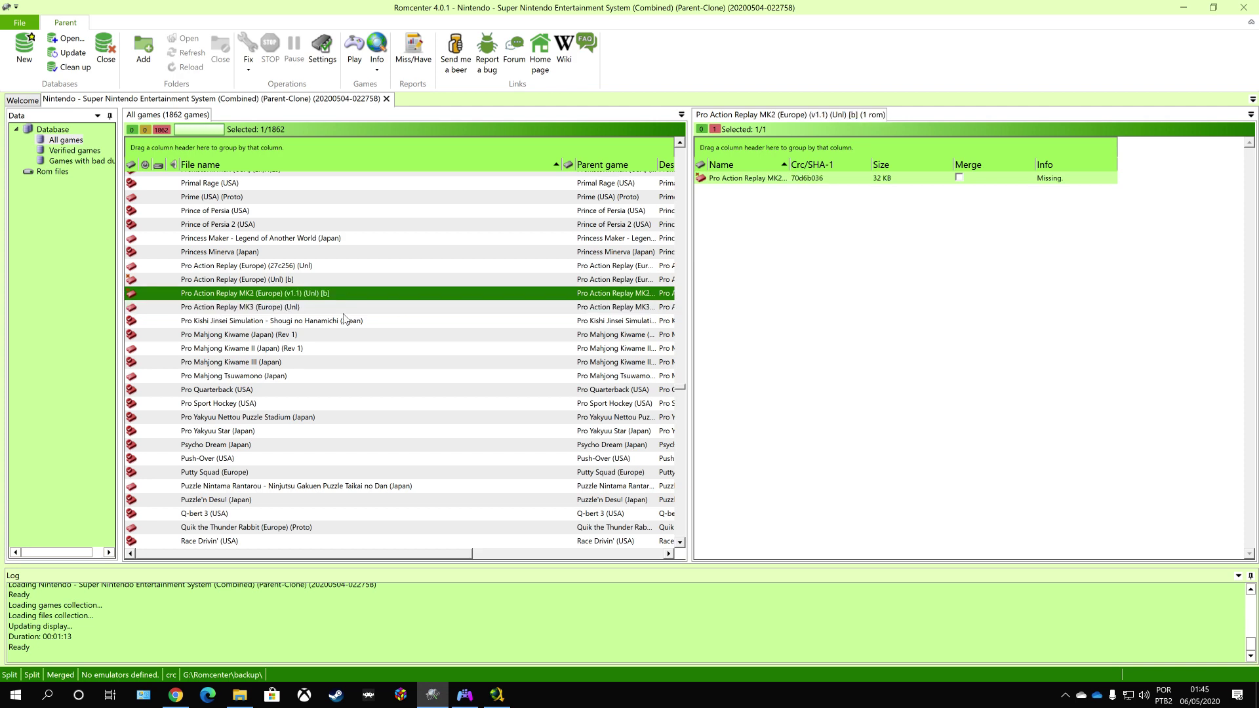
Browse the All games list from the Pro Action Replay entries to the Sonic Blast Man titles, checking the status icons and tags.
scroll(344, 319, down, 15)
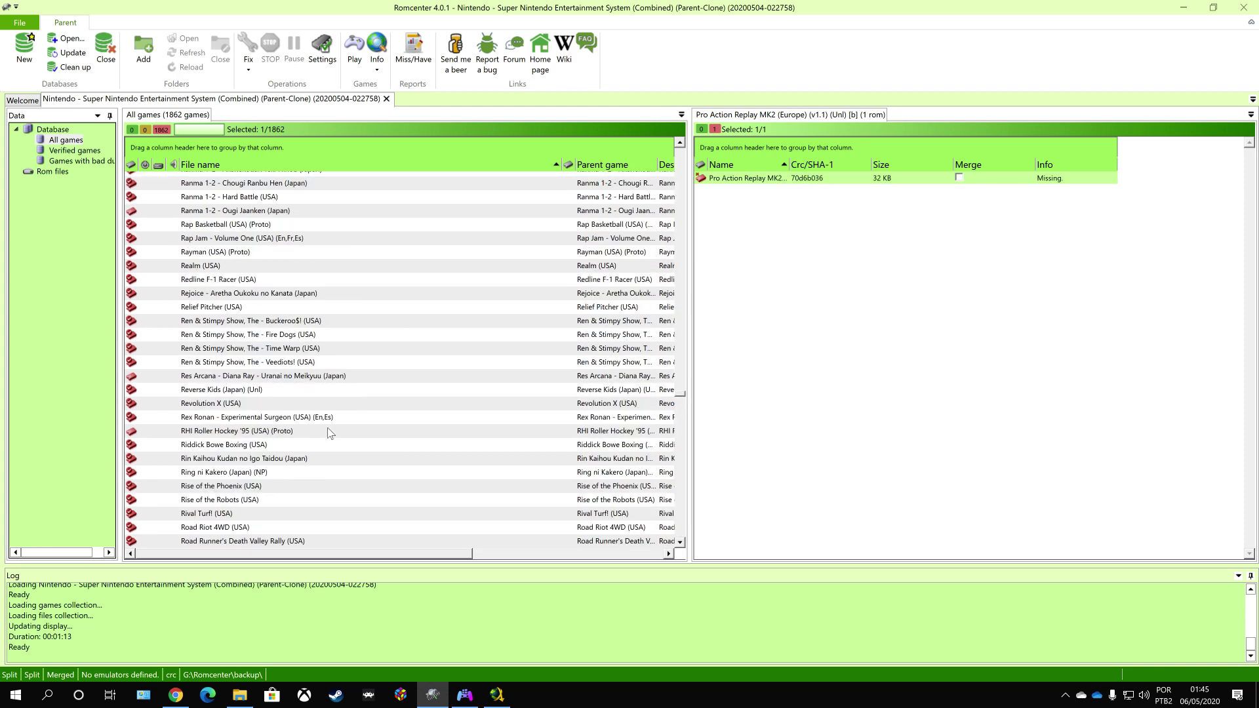
scroll(330, 433, down, 5)
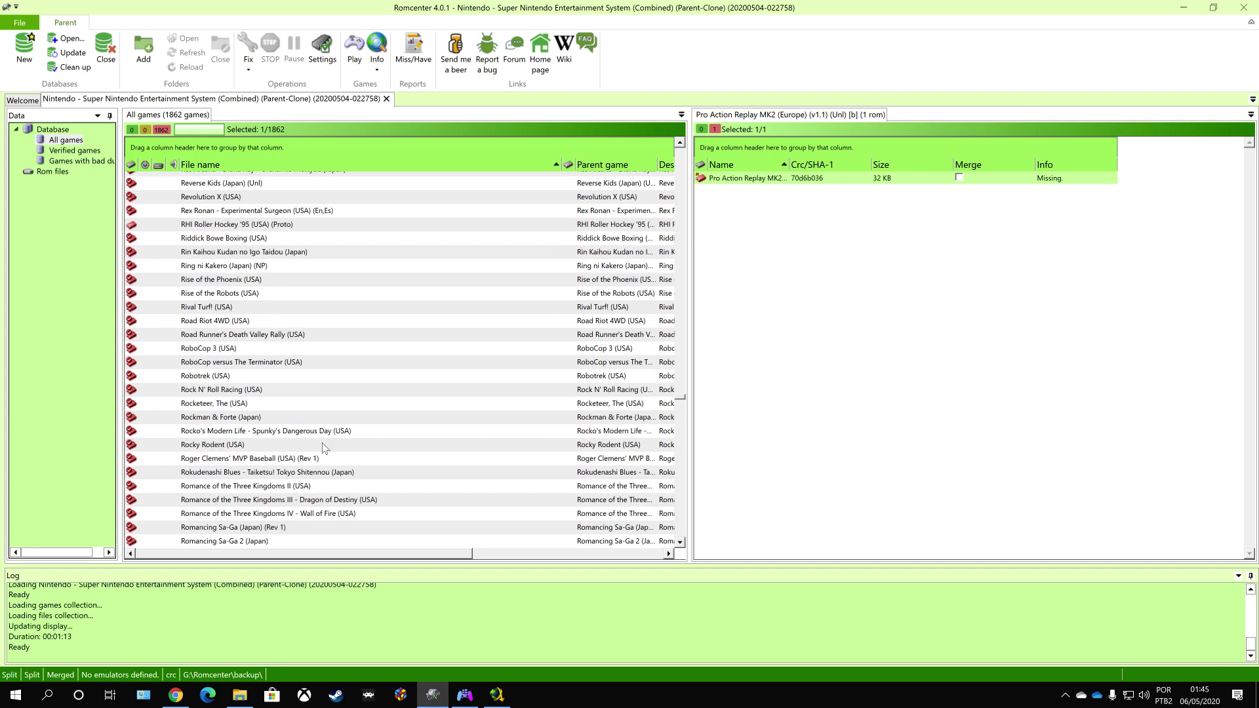
scroll(323, 448, down, 6)
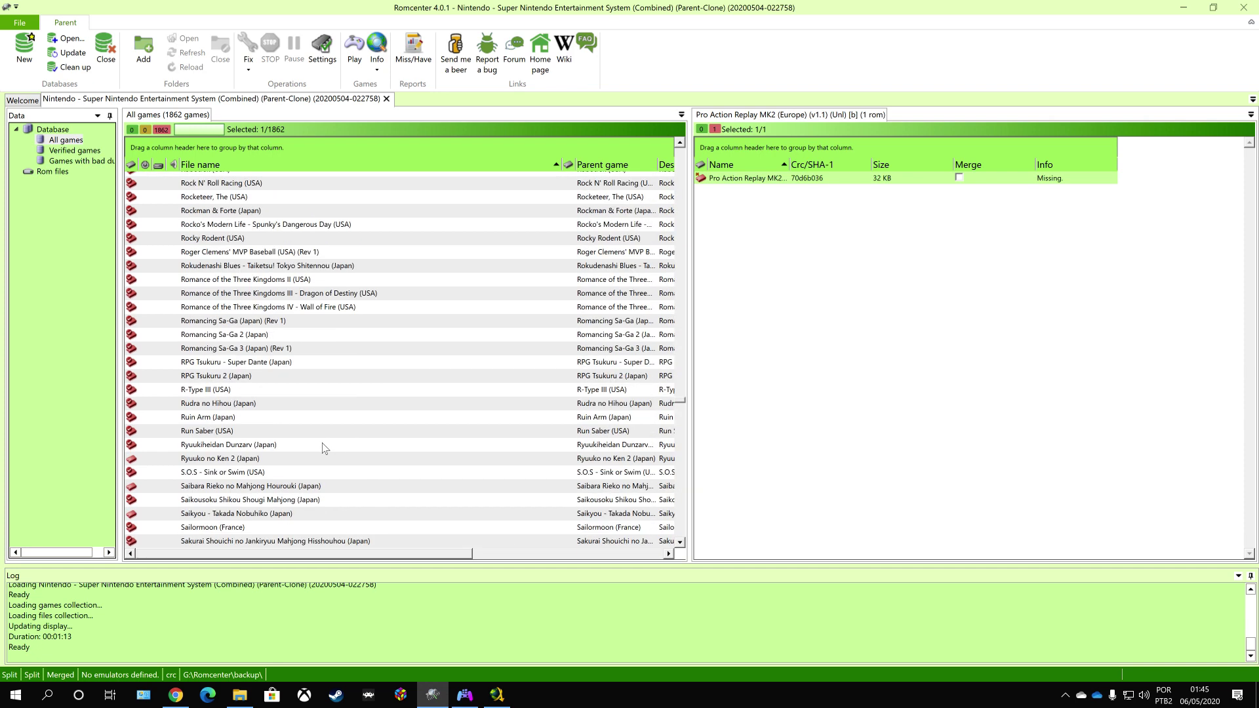
click(323, 445)
scroll(322, 448, down, 7)
scroll(323, 448, down, 8)
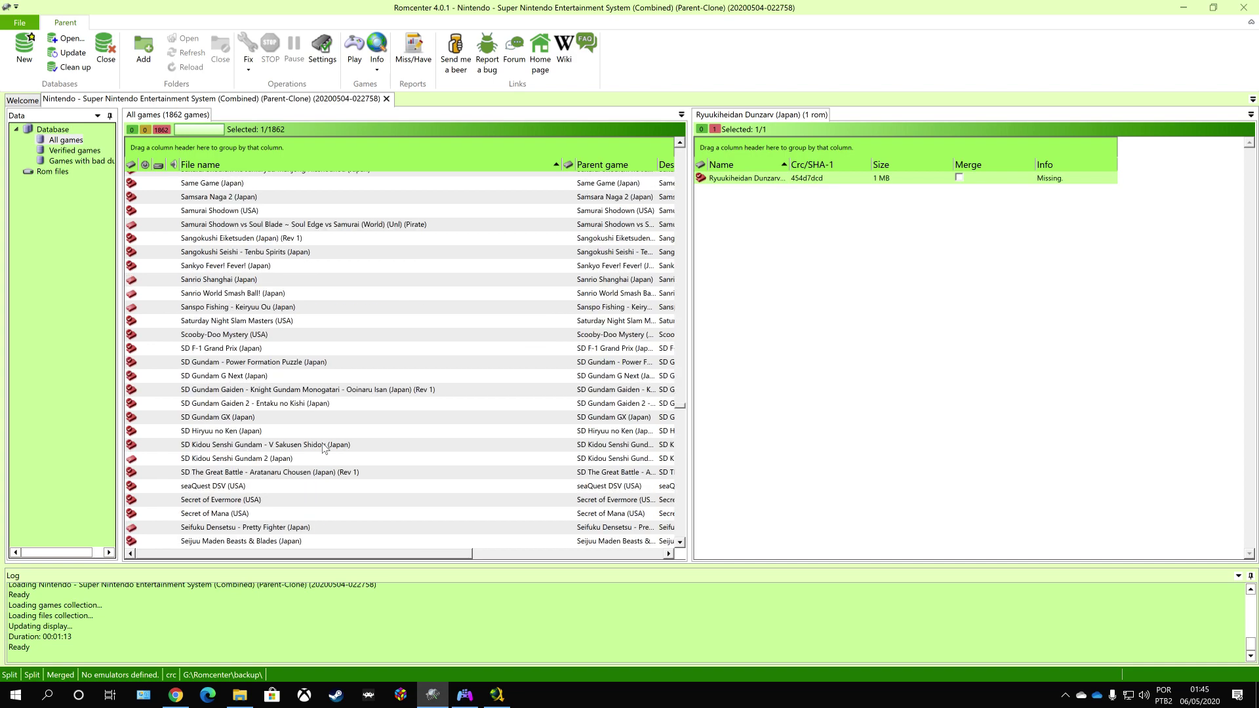
click(323, 444)
scroll(324, 449, down, 10)
scroll(321, 454, down, 12)
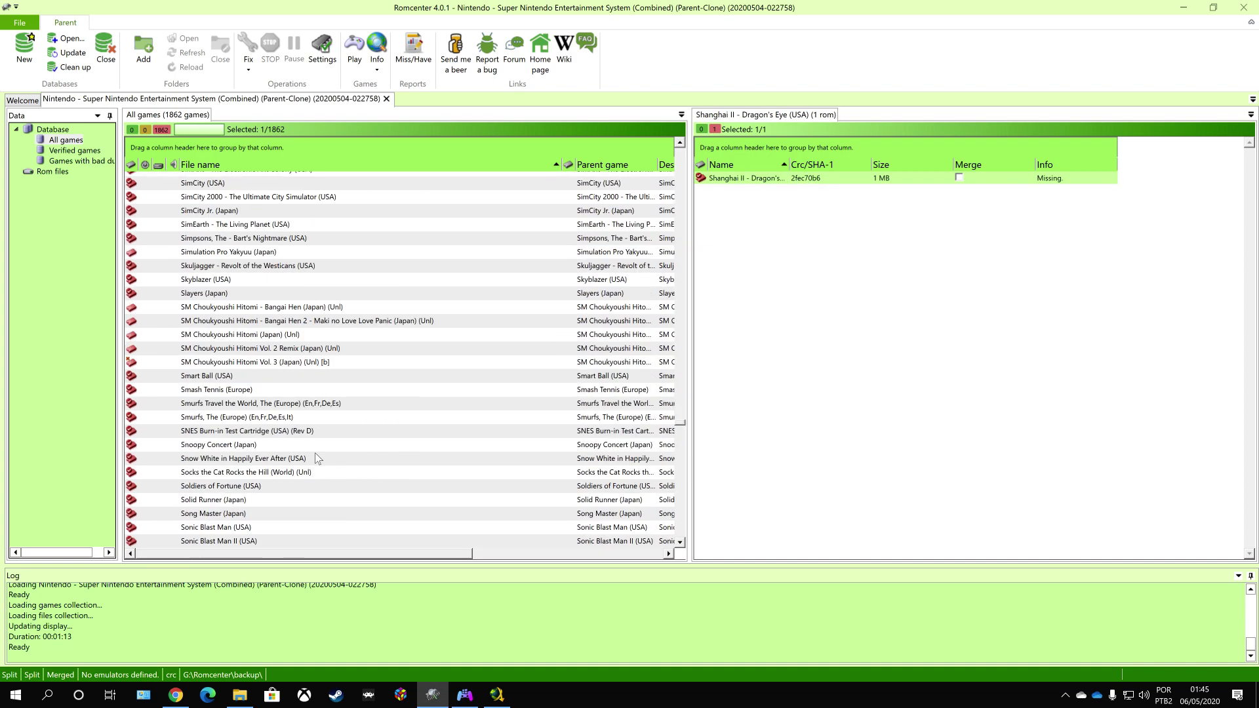
Show the Games with bad dumps list and inspect its entries, including Batman, Iron Commando, MACS Basic Rifle Marksmanship and Super X-Terminator 2 Sasuke.
click(92, 162)
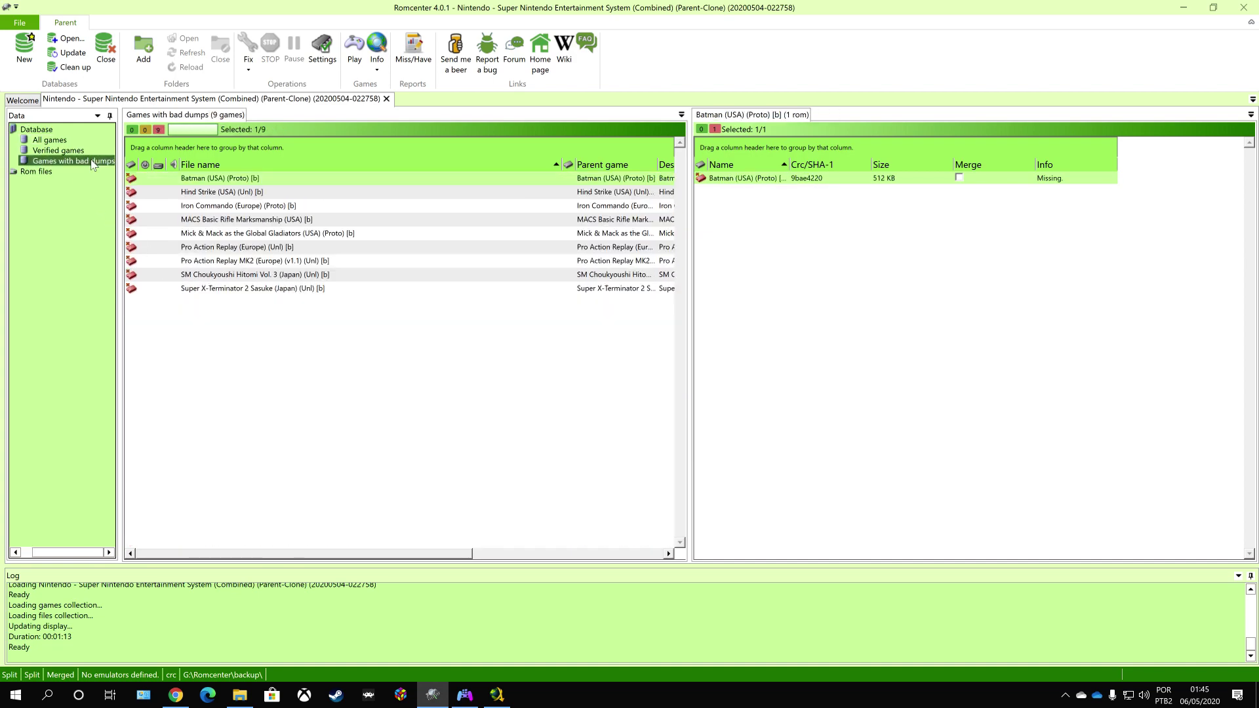
click(278, 275)
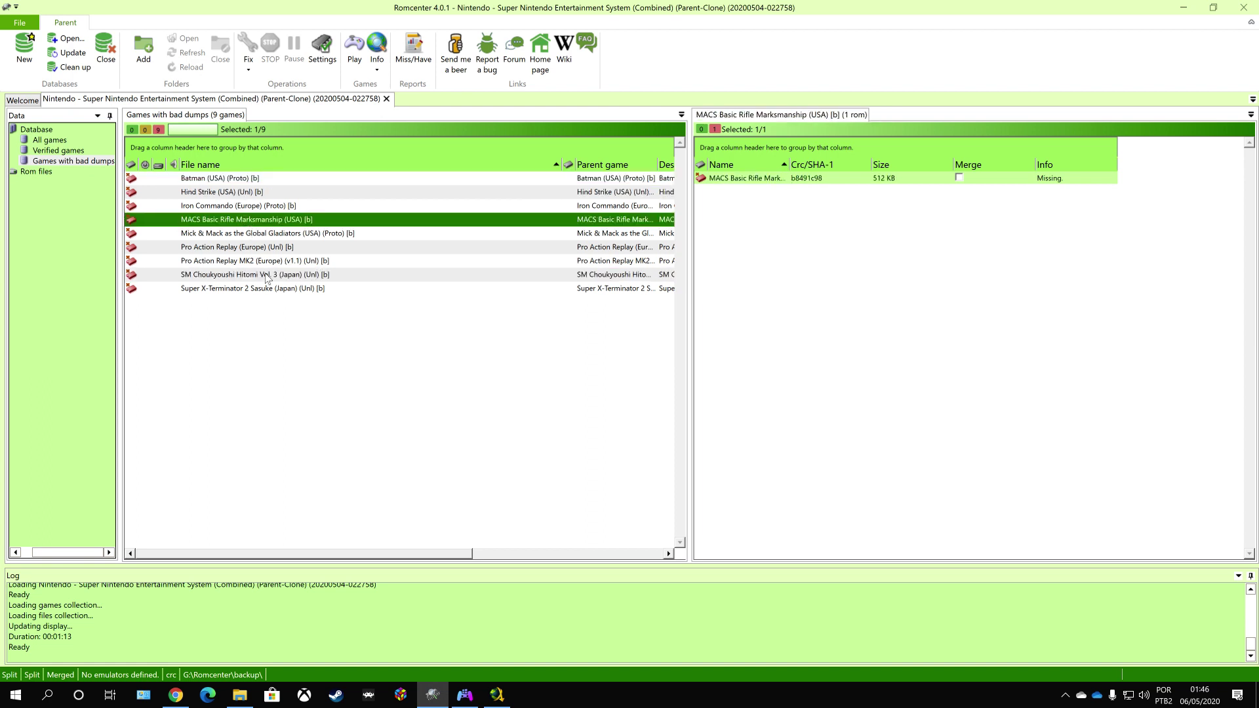
click(287, 290)
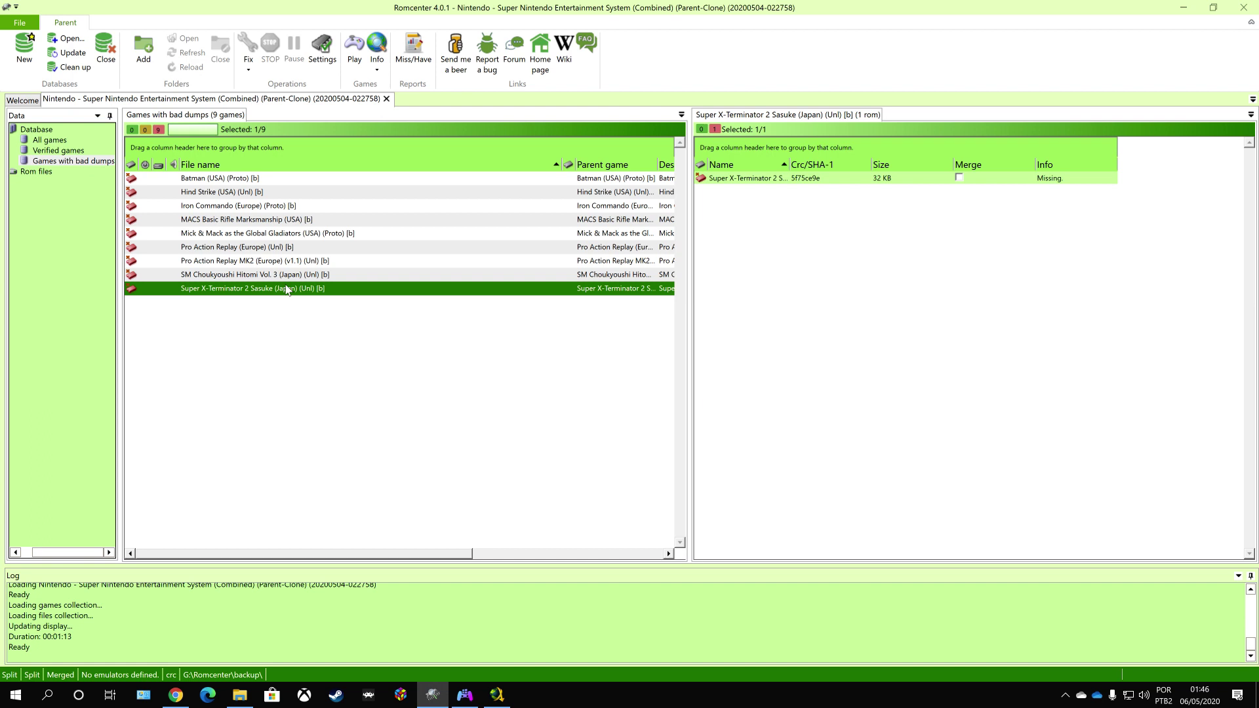
click(274, 248)
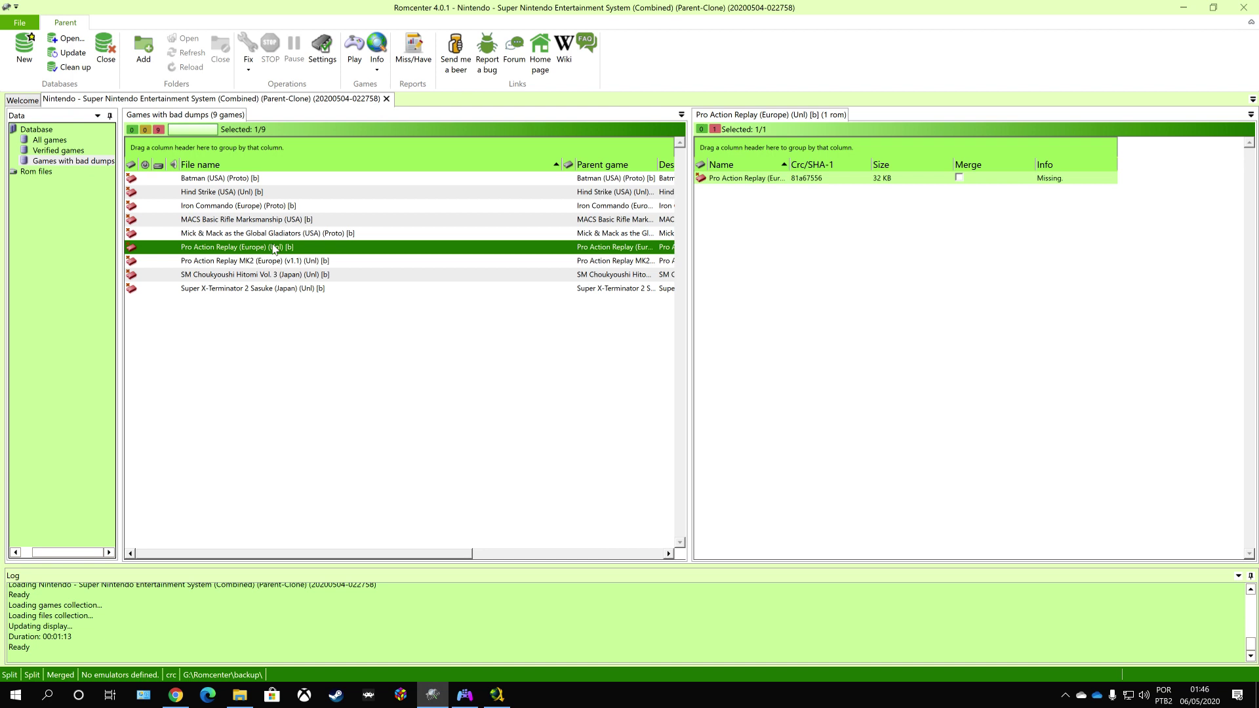
click(259, 181)
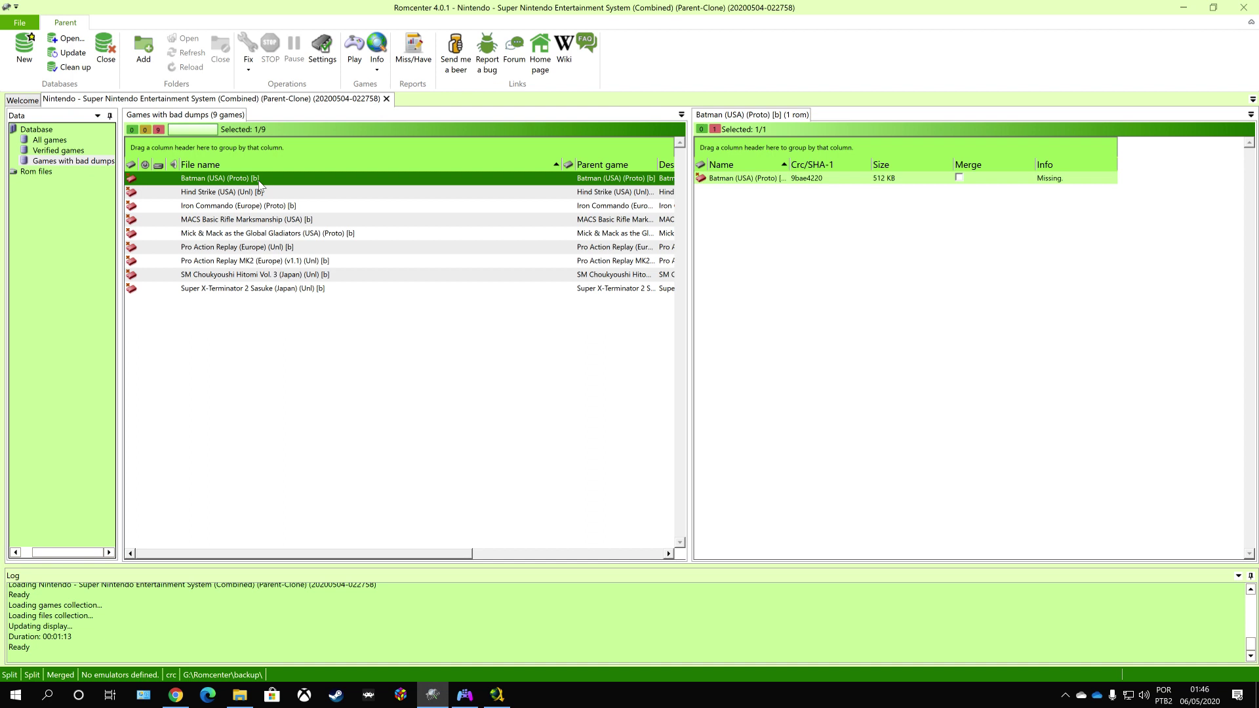
click(270, 209)
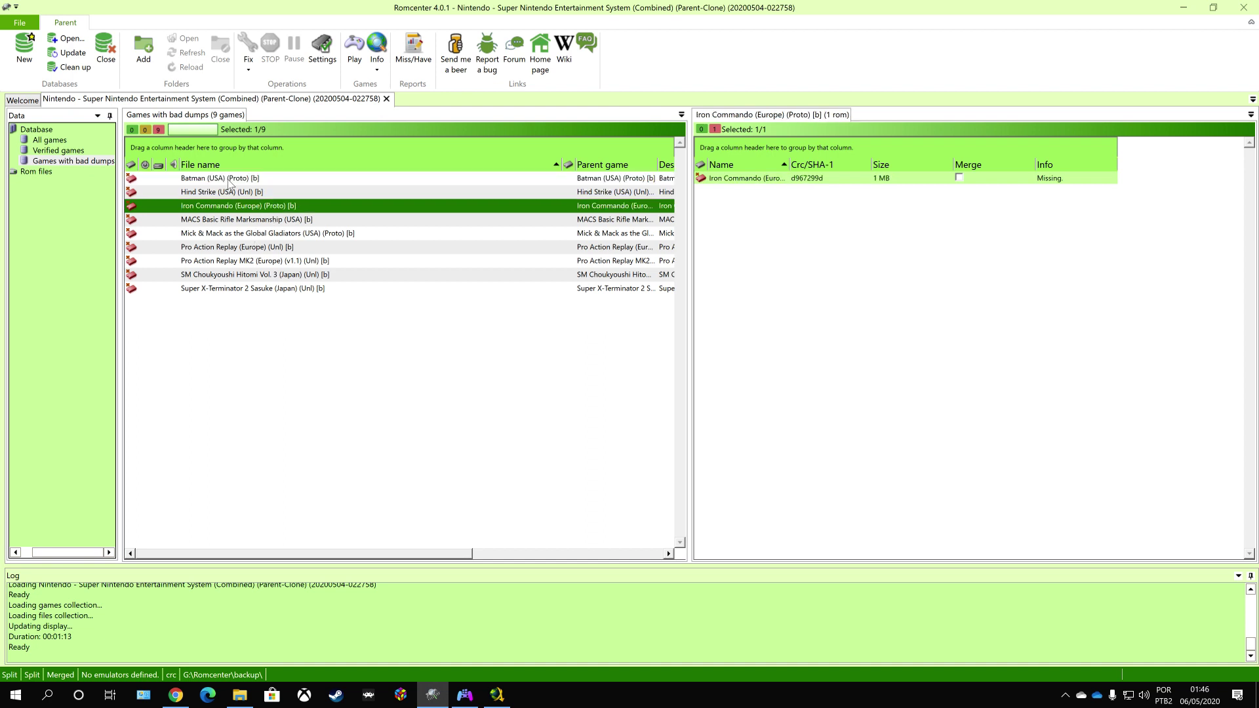
click(228, 181)
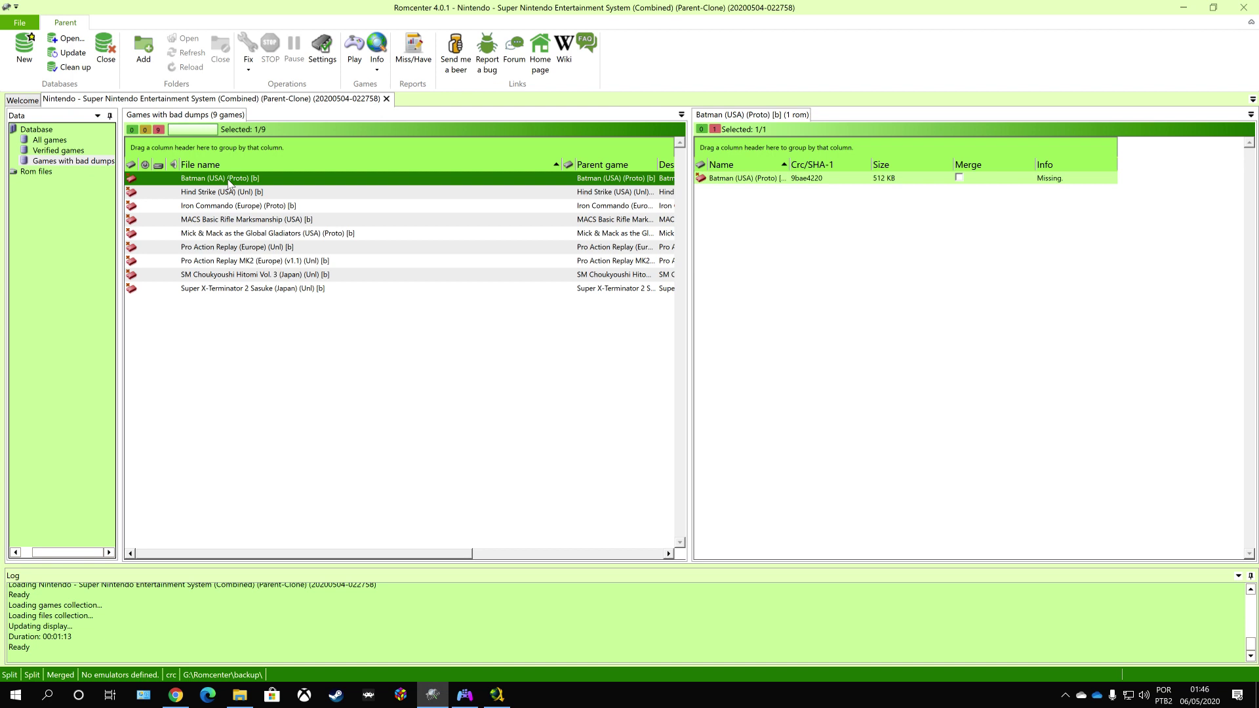
click(241, 219)
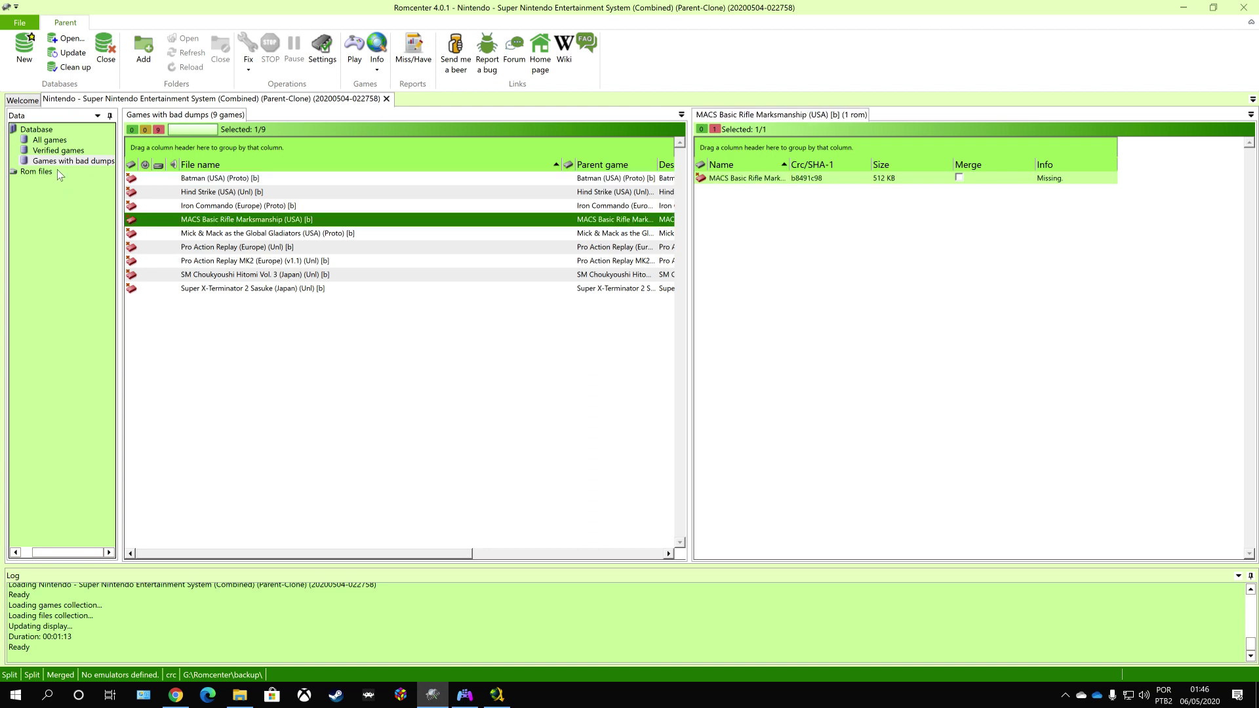
Start adding a ROM folder under Rom files and browse into no-intro romsets to the Nintendo system folders.
click(39, 171)
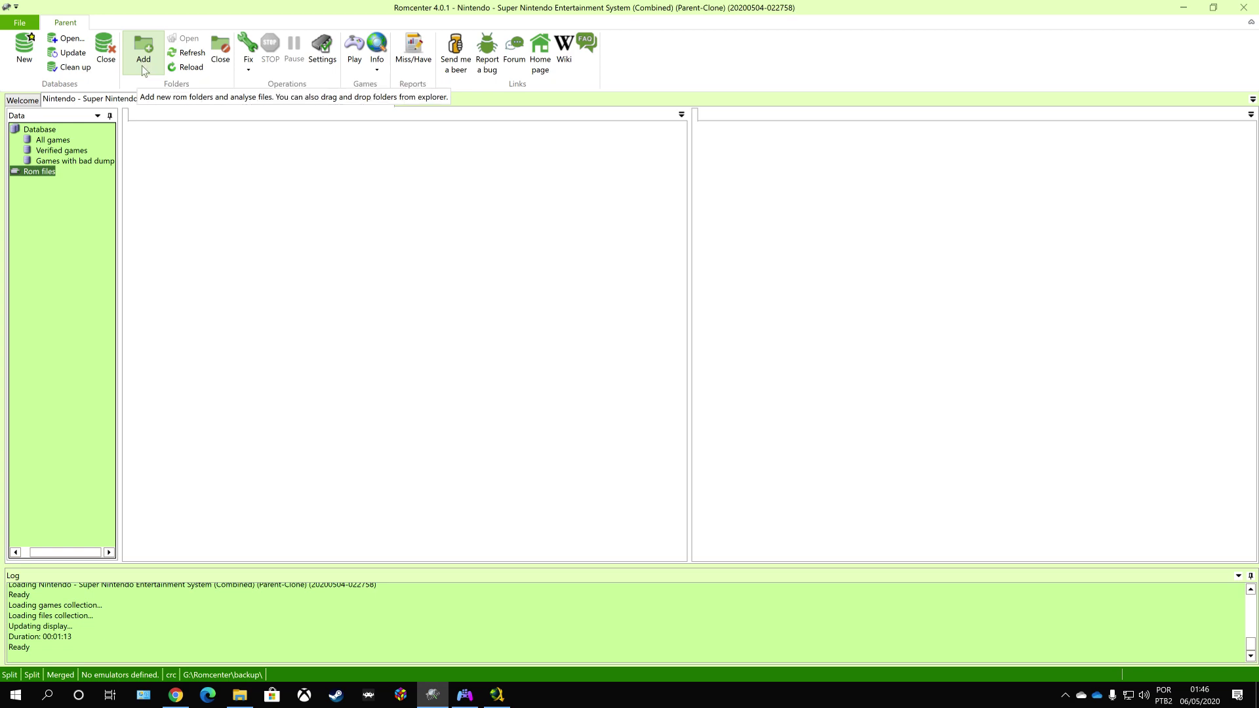
click(144, 68)
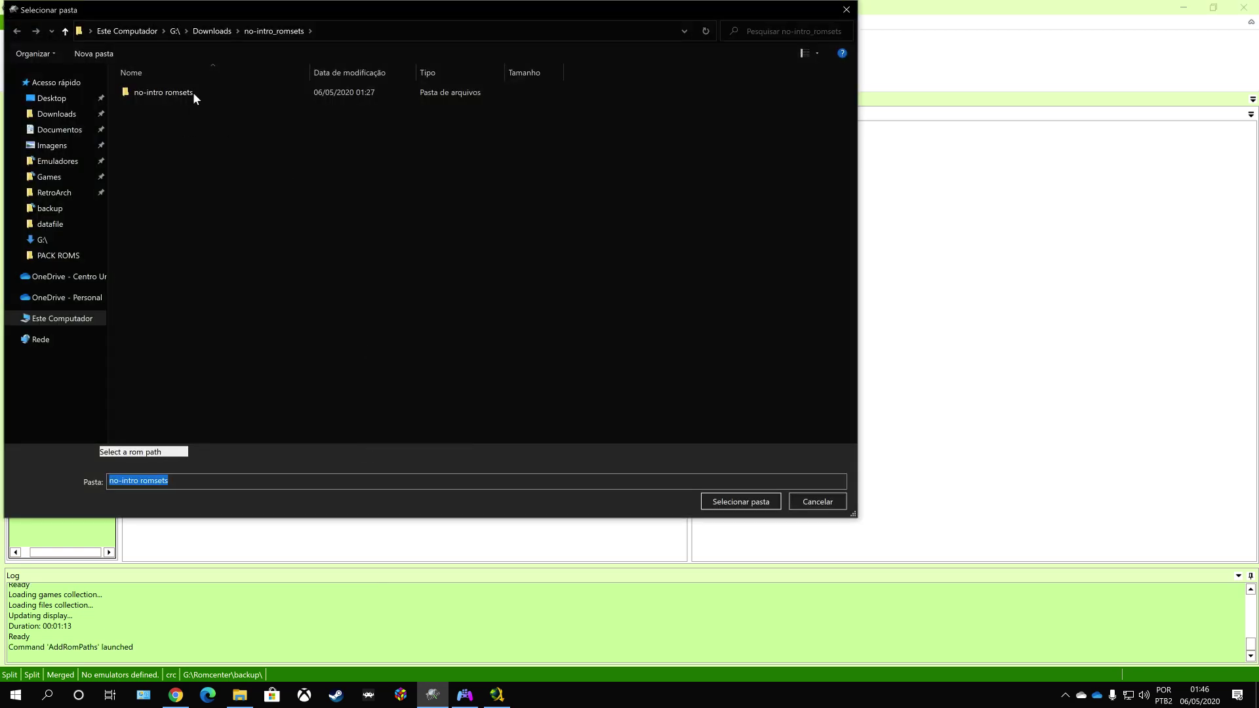
double_click(164, 91)
scroll(175, 331, down, 8)
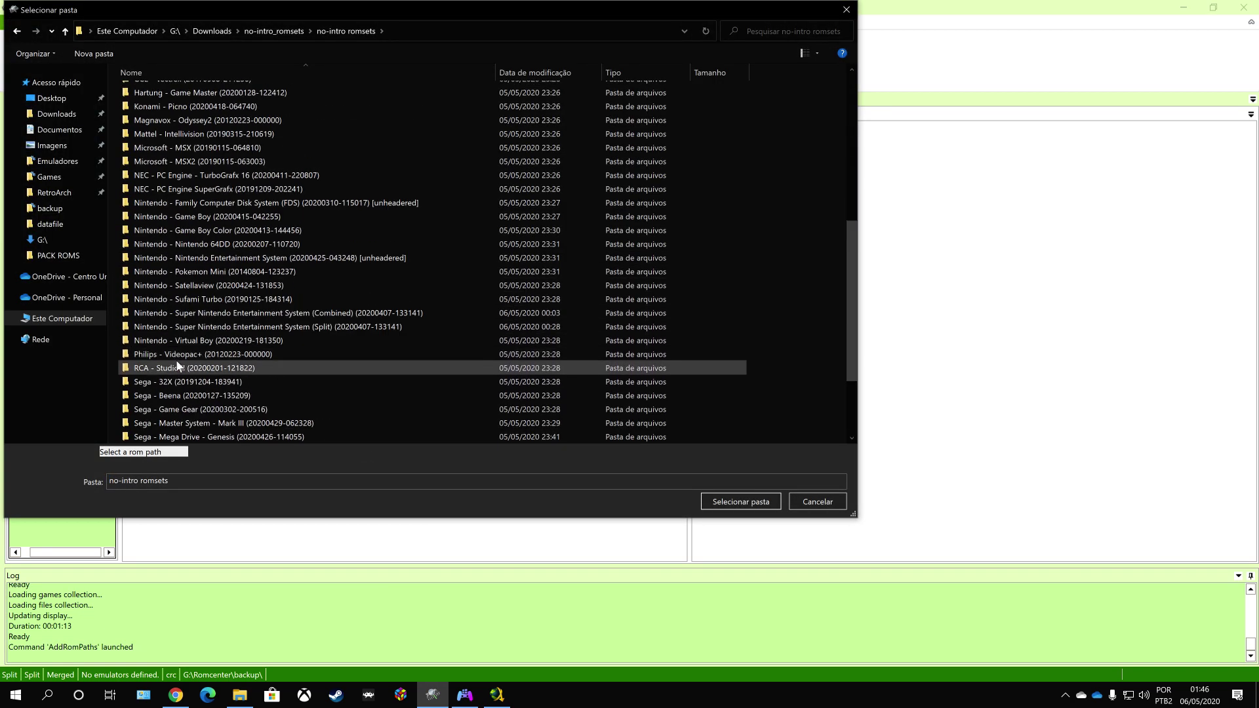
key(Return)
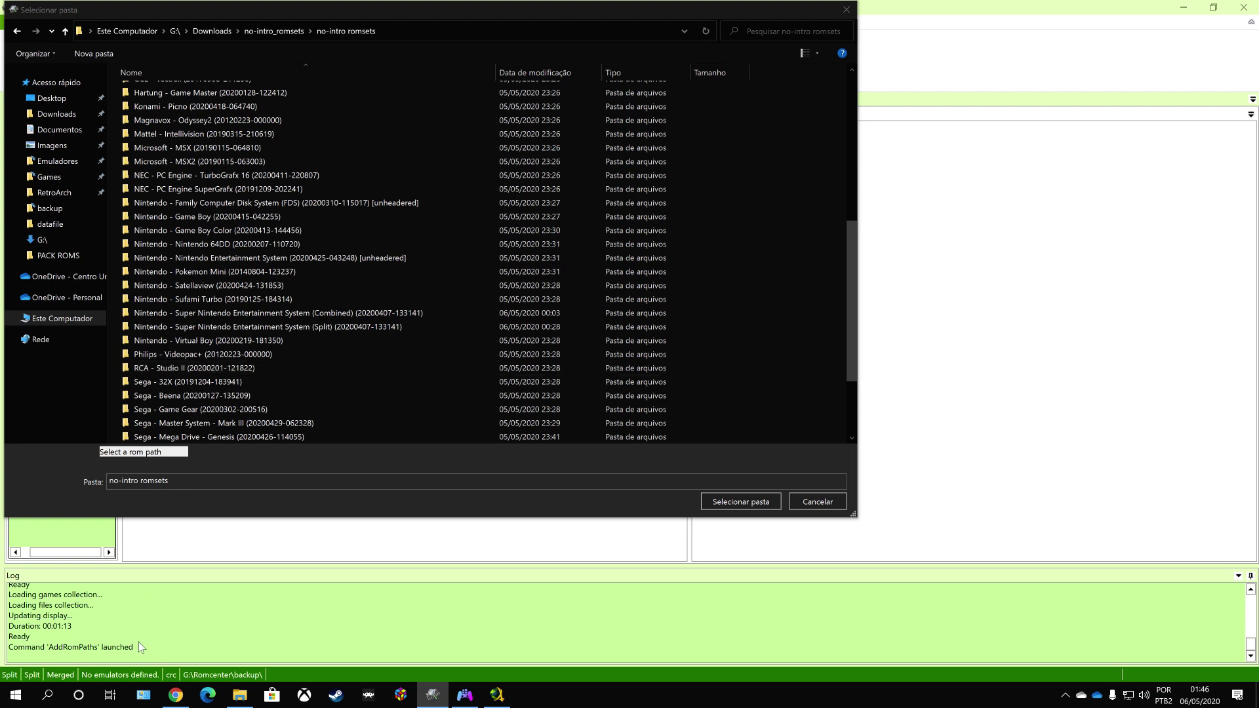
Switch to File Explorer and examine the zipped ROMs in the Super Nintendo (Combined) and Atari - 5200 folders, returning to no-intro romsets.
mouse_move(236, 699)
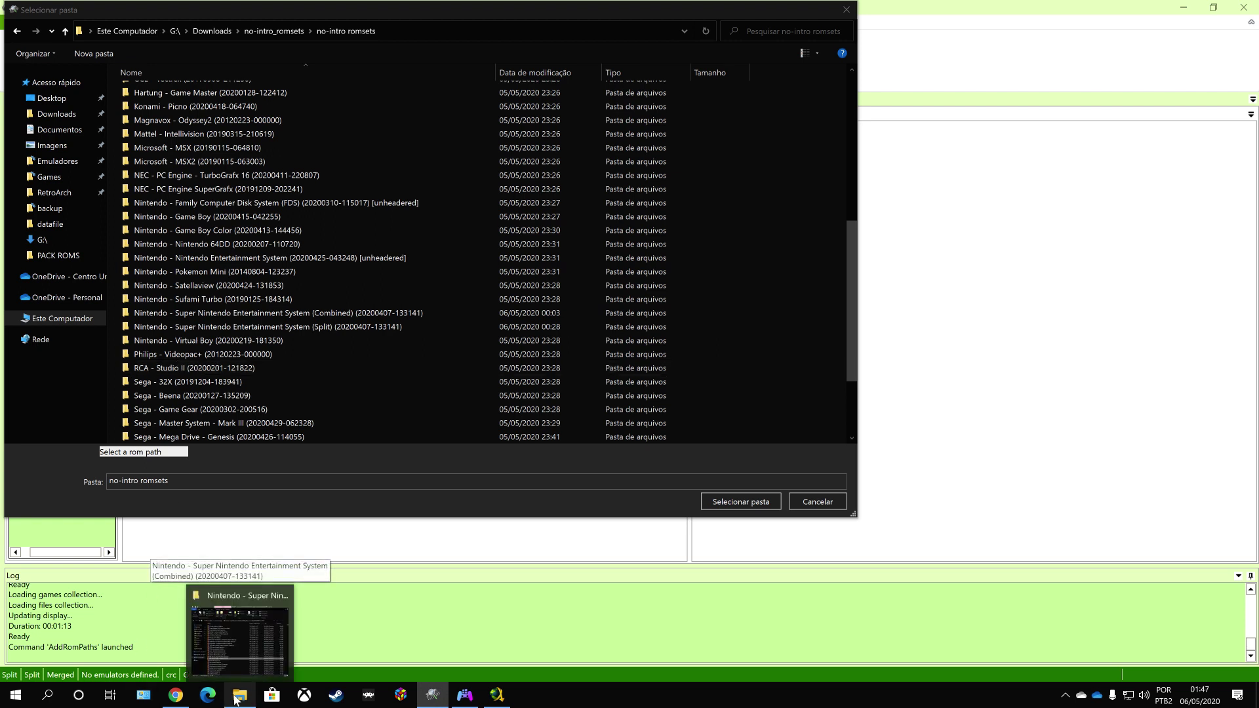
click(236, 699)
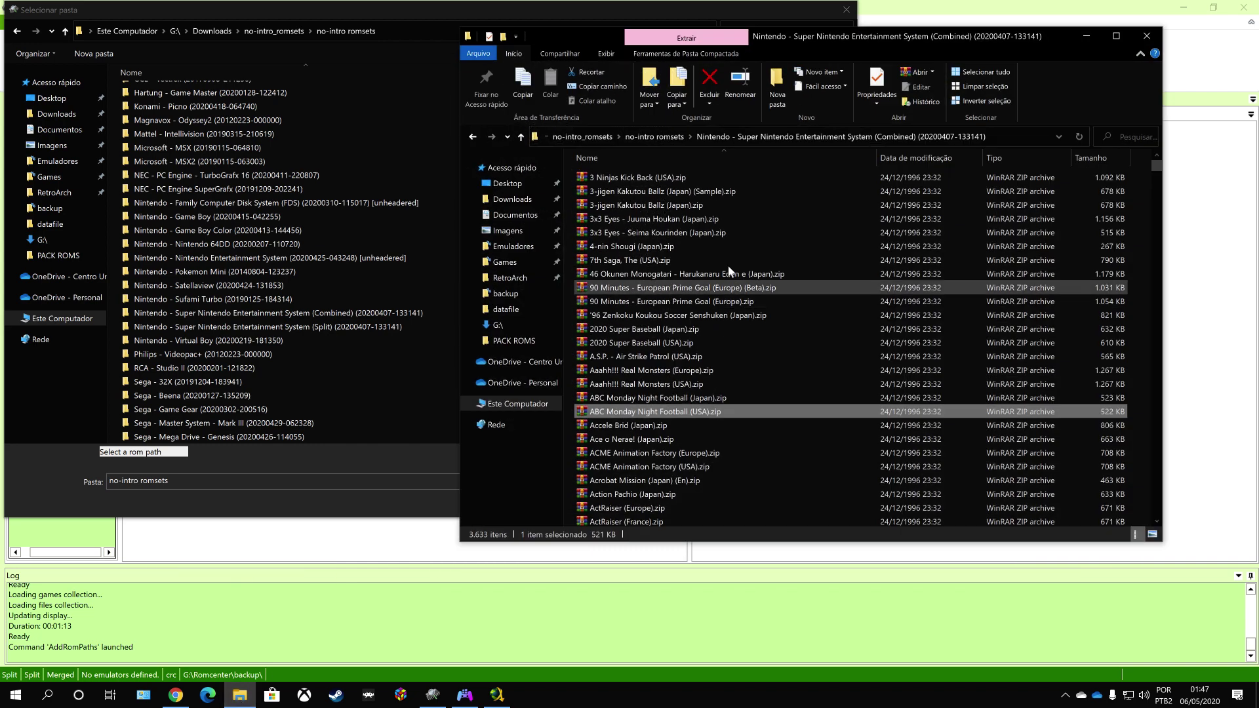
scroll(678, 436, down, 4)
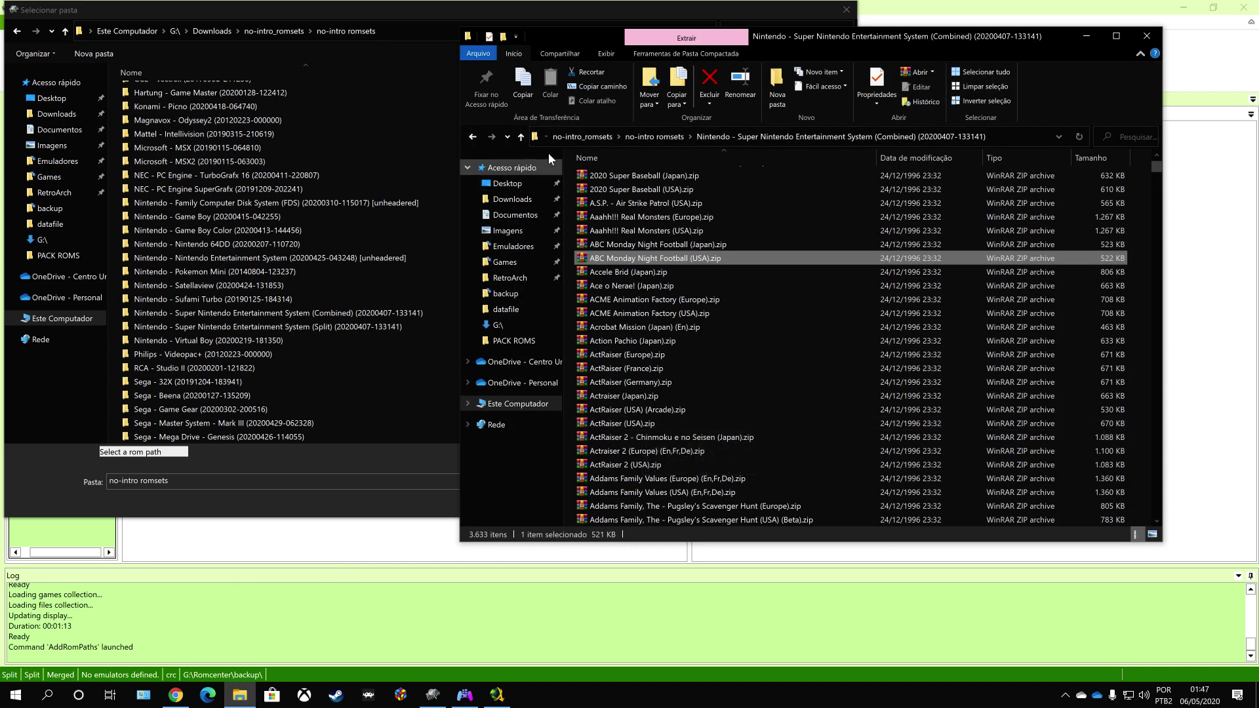
click(520, 136)
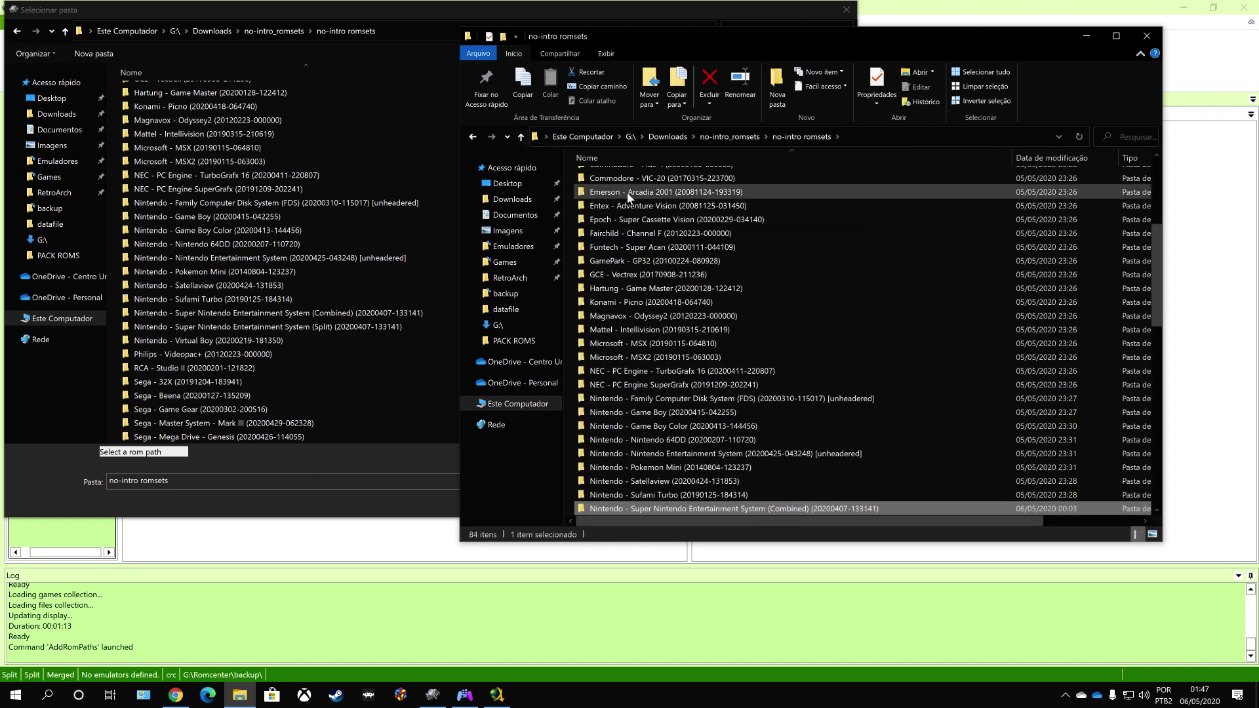
scroll(659, 383, up, 3)
scroll(659, 383, up, 3)
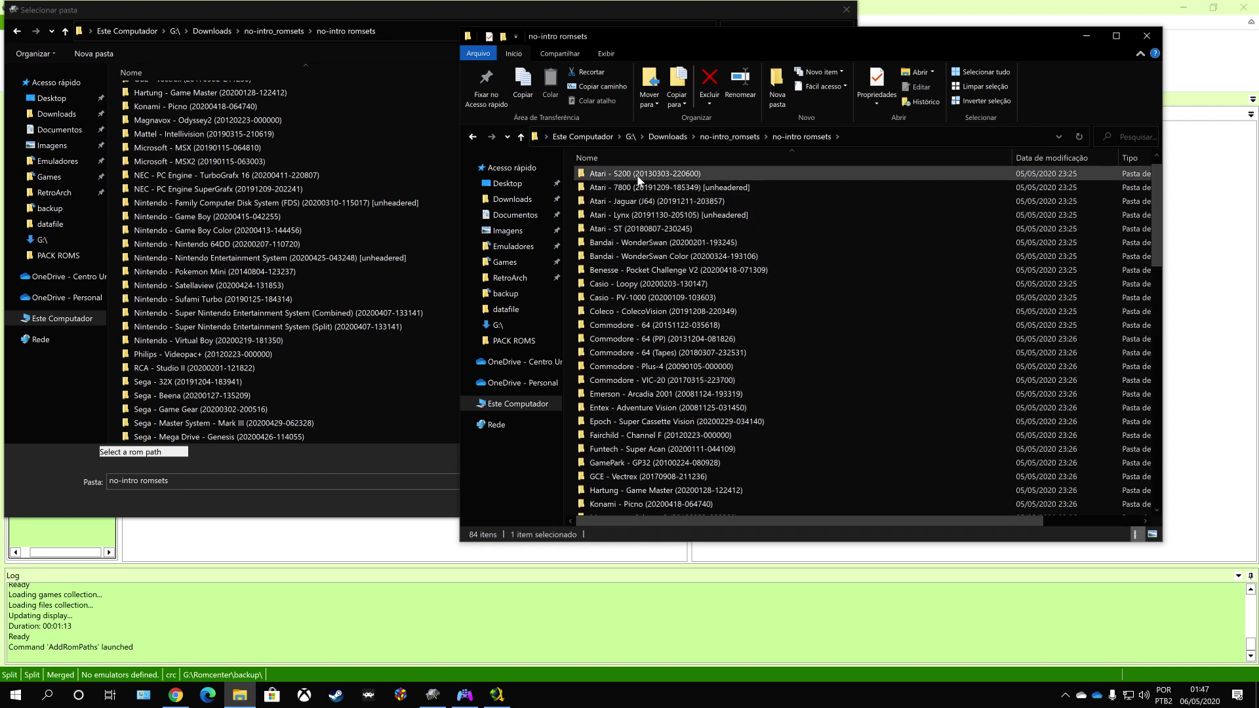
double_click(656, 173)
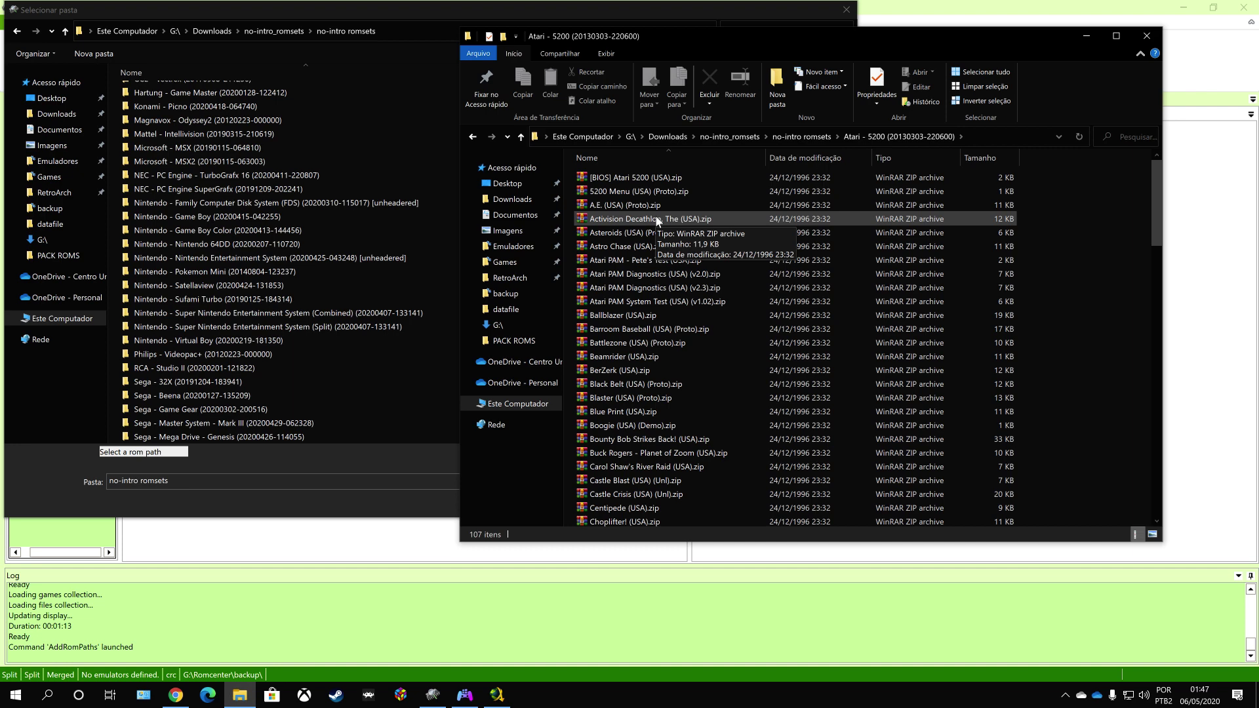
click(520, 136)
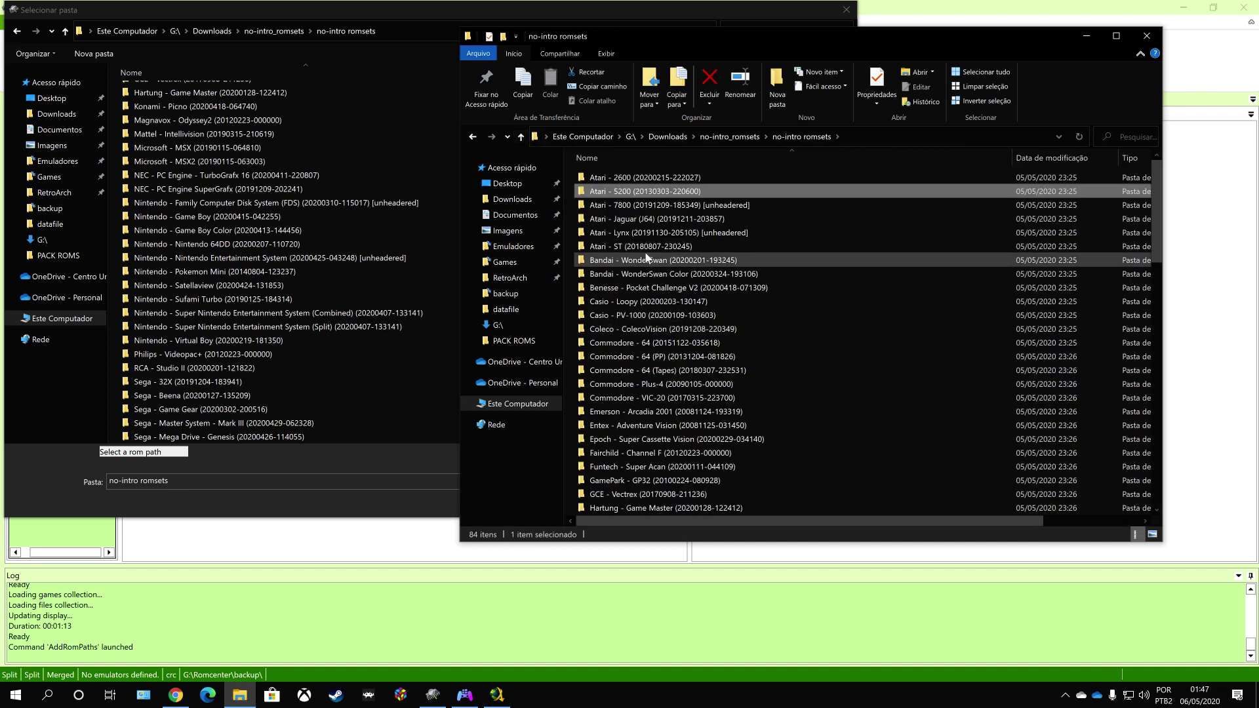
Open the Atari - 7800 folder and extract all of its ZIP archives into the same folder.
double_click(655, 206)
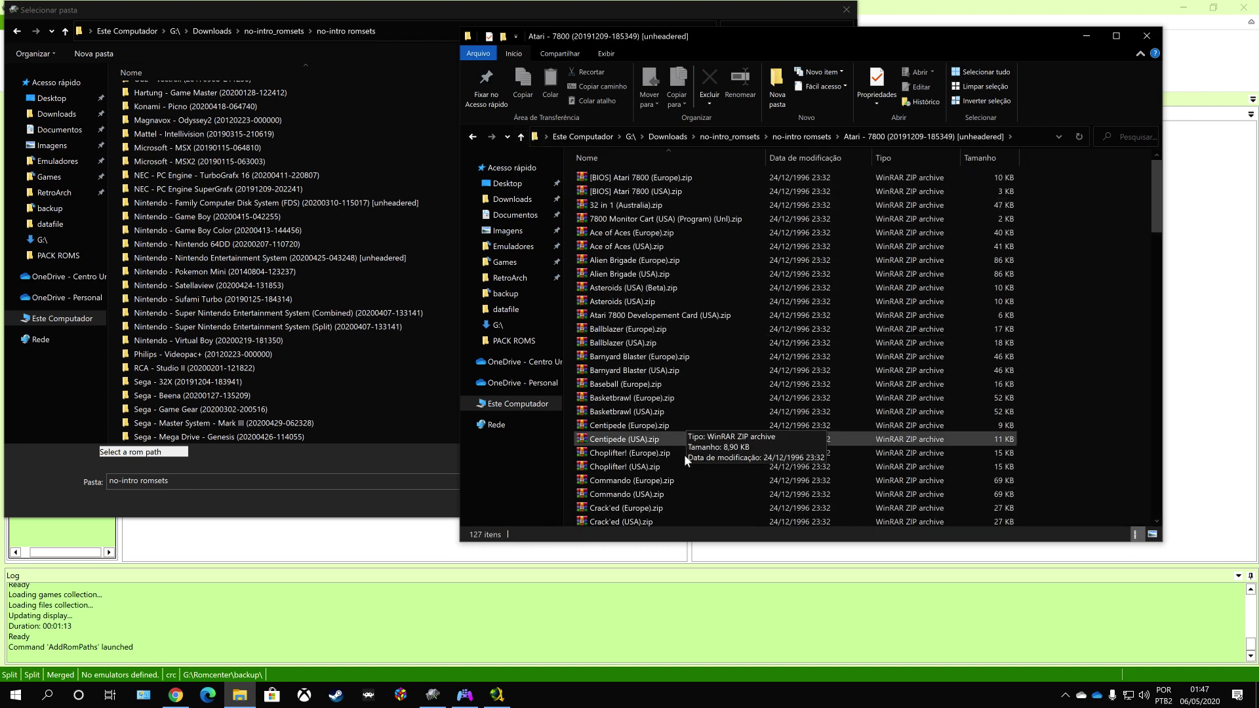
scroll(685, 459, down, 12)
click(680, 493)
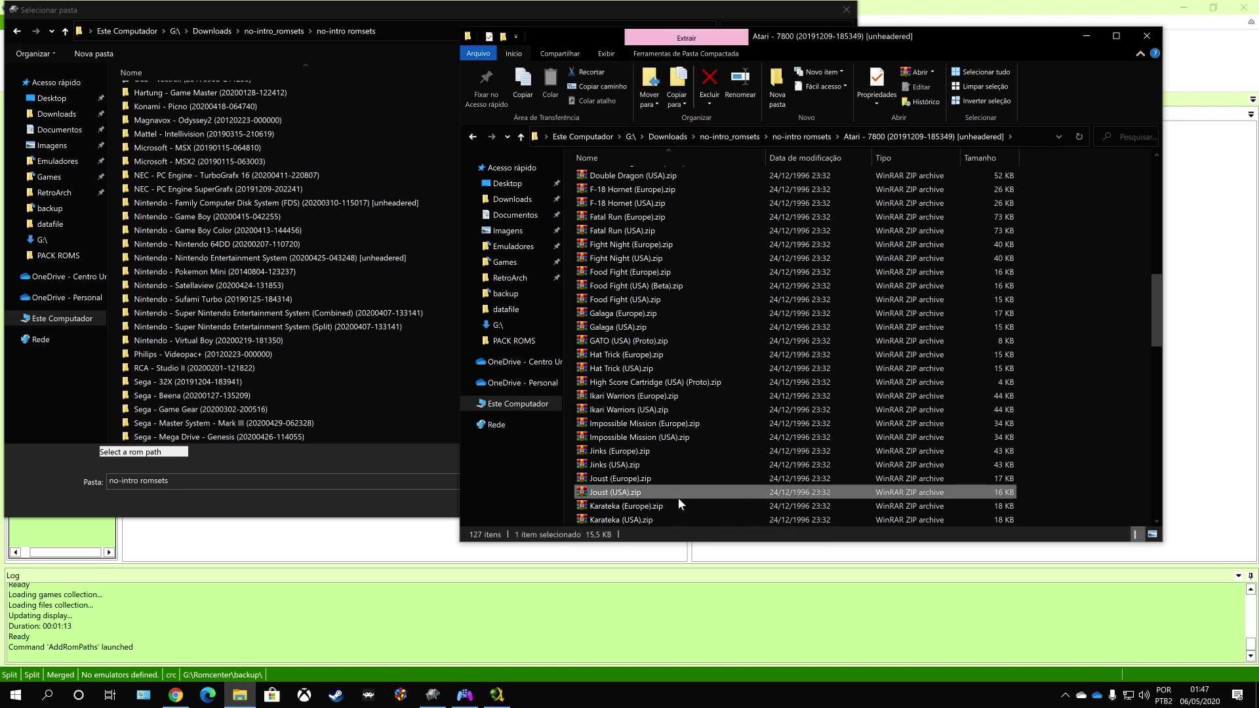
key(ctrl+a)
right_click(679, 504)
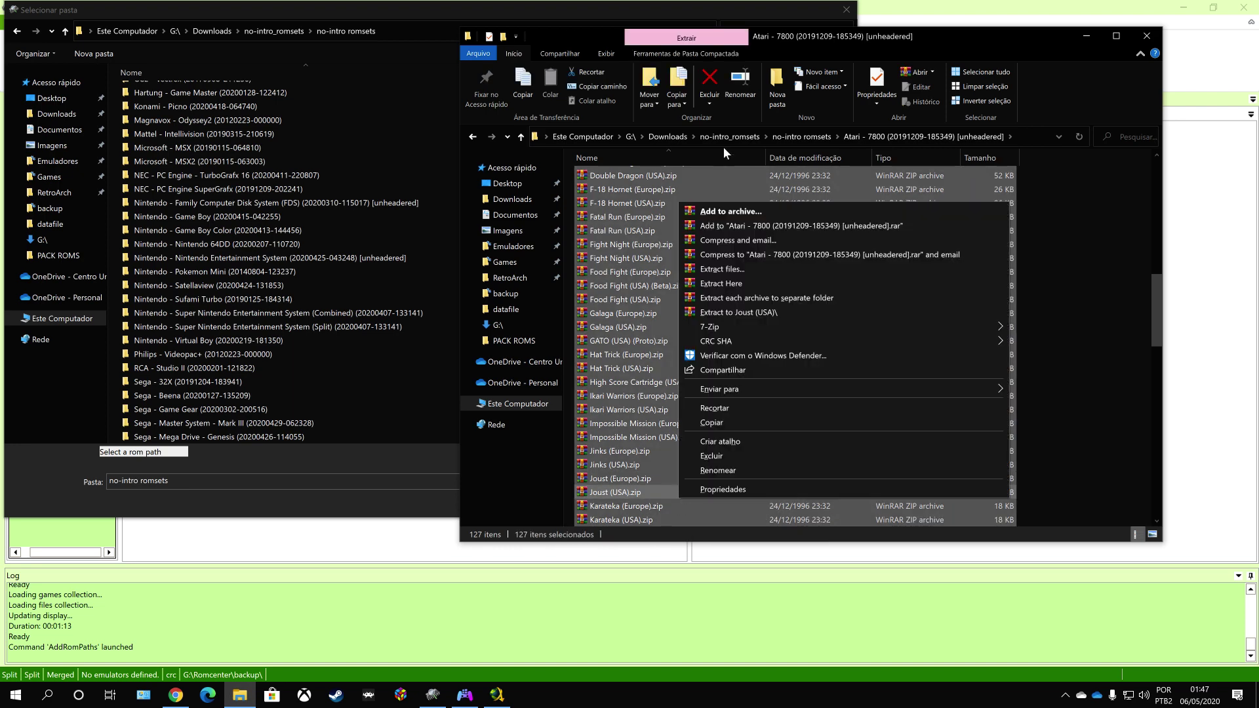
click(757, 285)
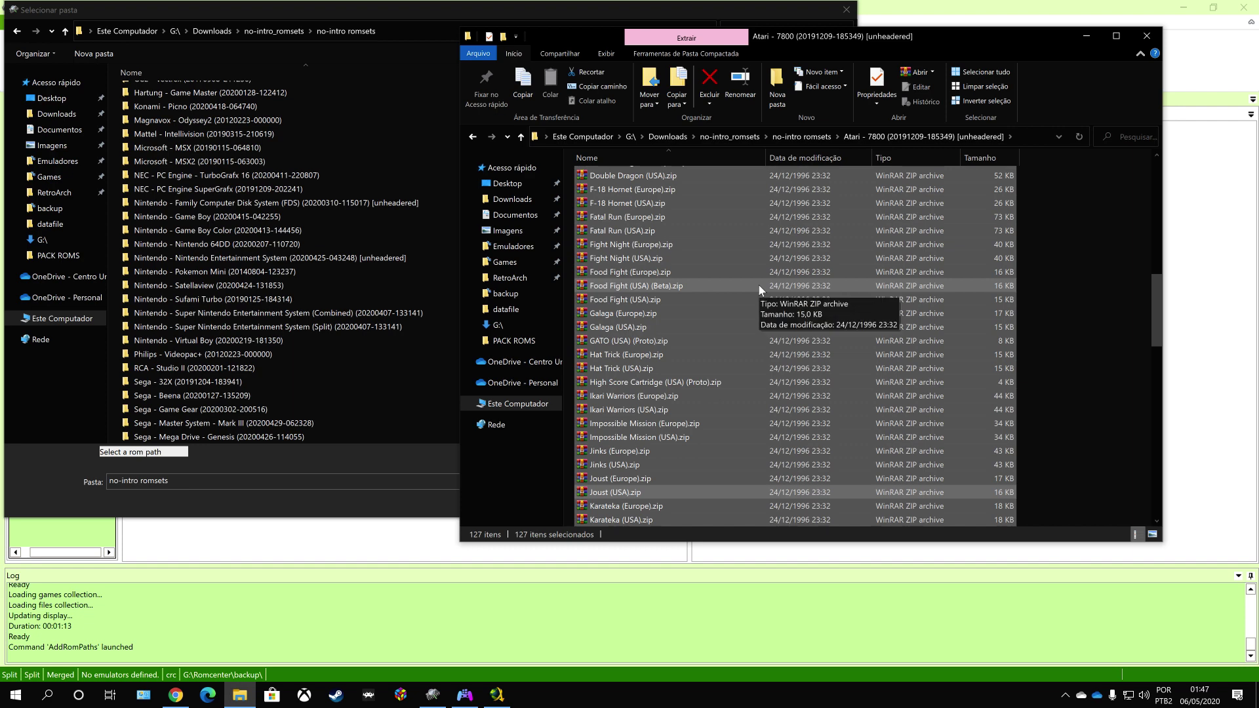
scroll(753, 439, down, 6)
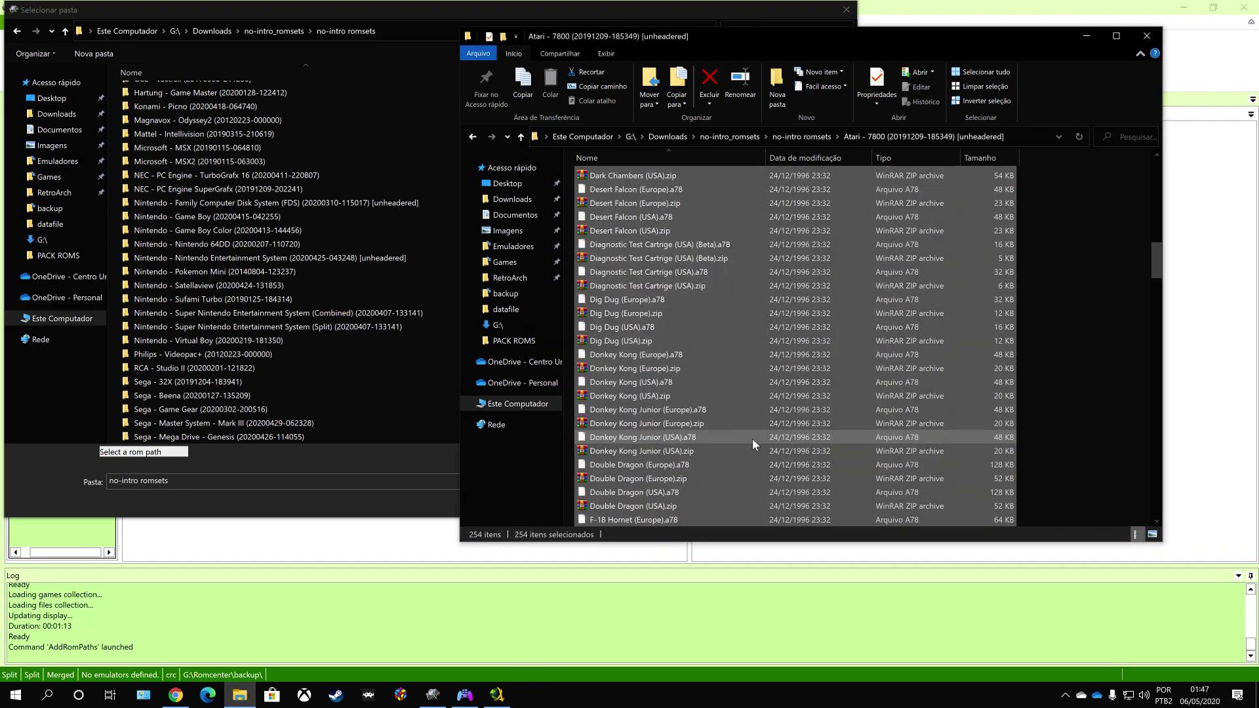
Sort the Atari - 7800 files by type and delete all the original ZIP archives, keeping the extracted .a78 files.
click(890, 158)
scroll(606, 248, down, 20)
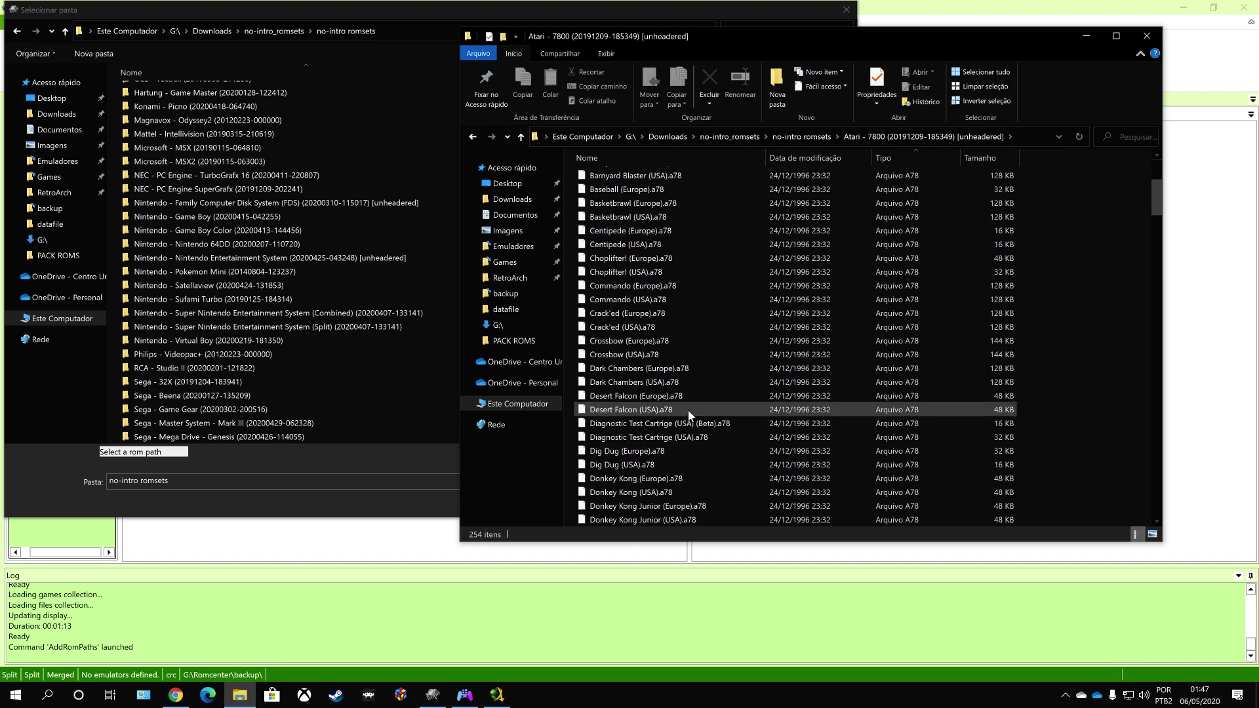
scroll(689, 433, down, 6)
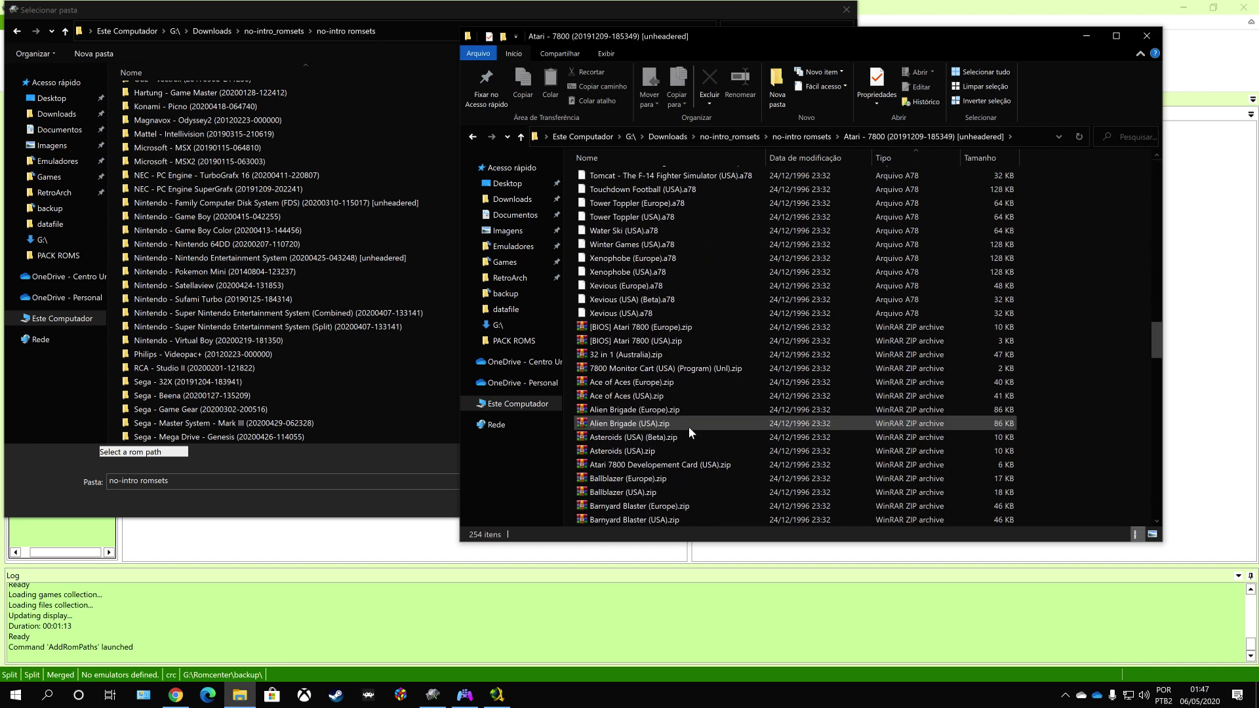
click(640, 325)
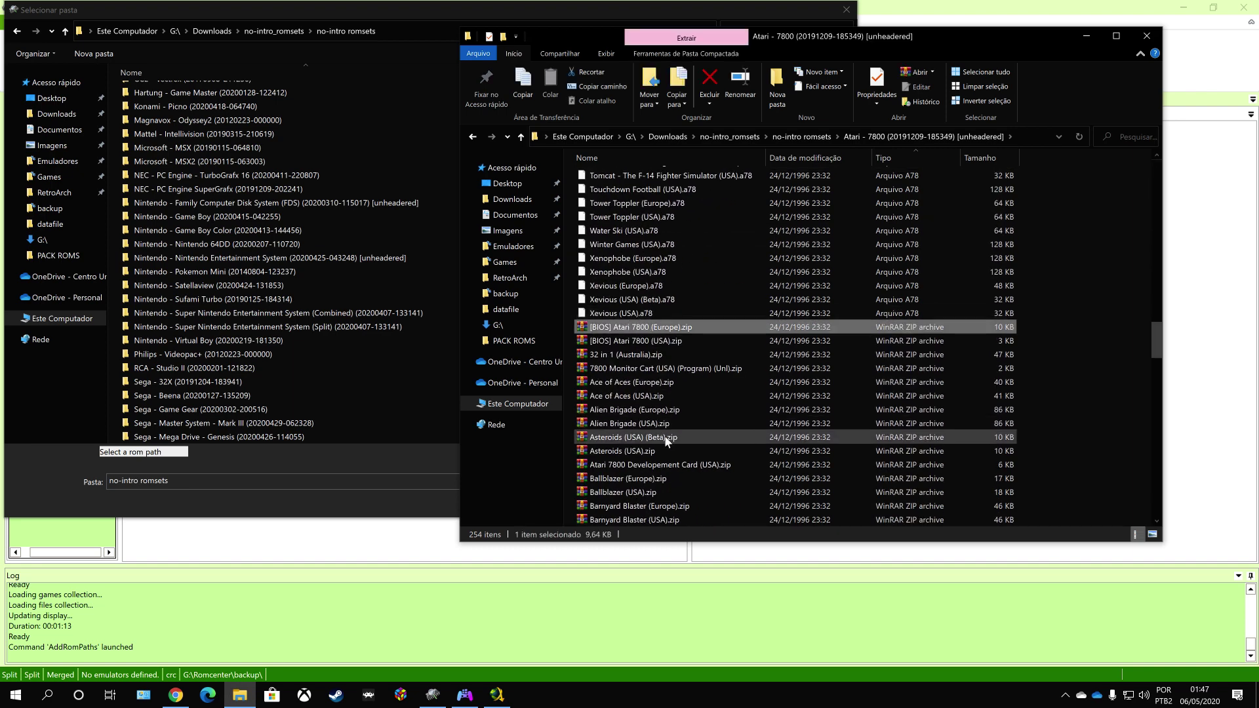
scroll(664, 459, down, 20)
scroll(666, 464, down, 8)
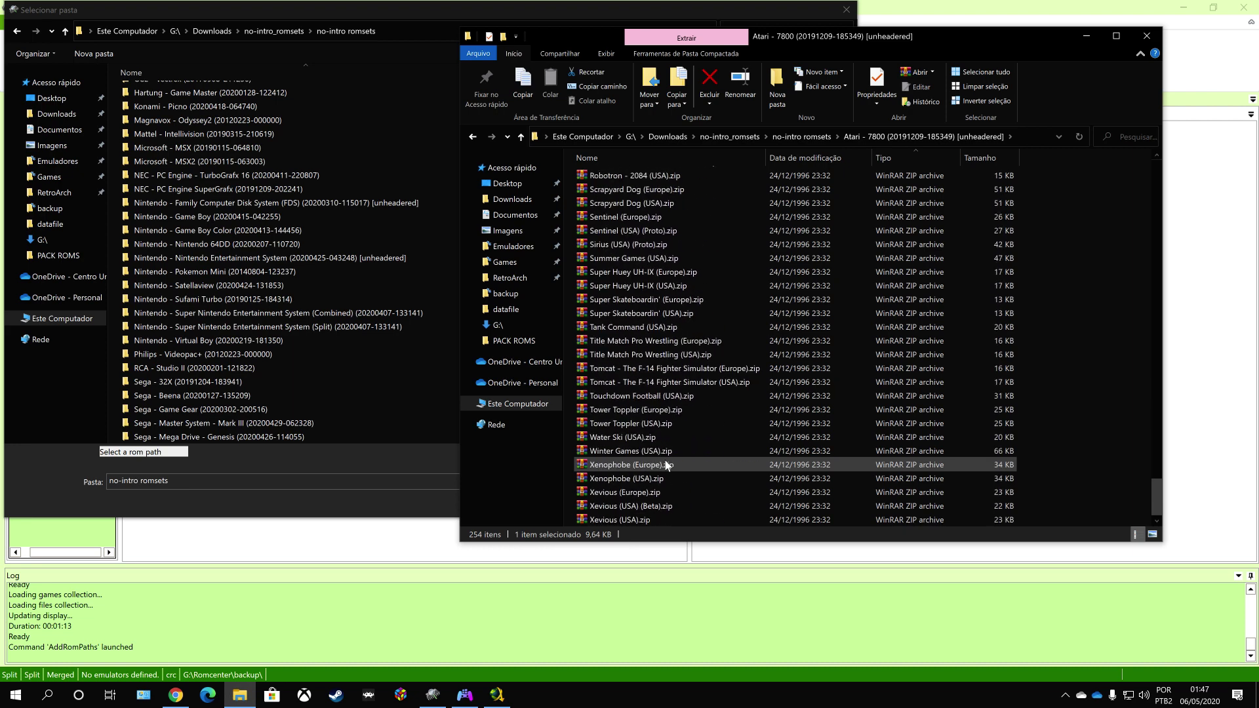
shift+click(649, 520)
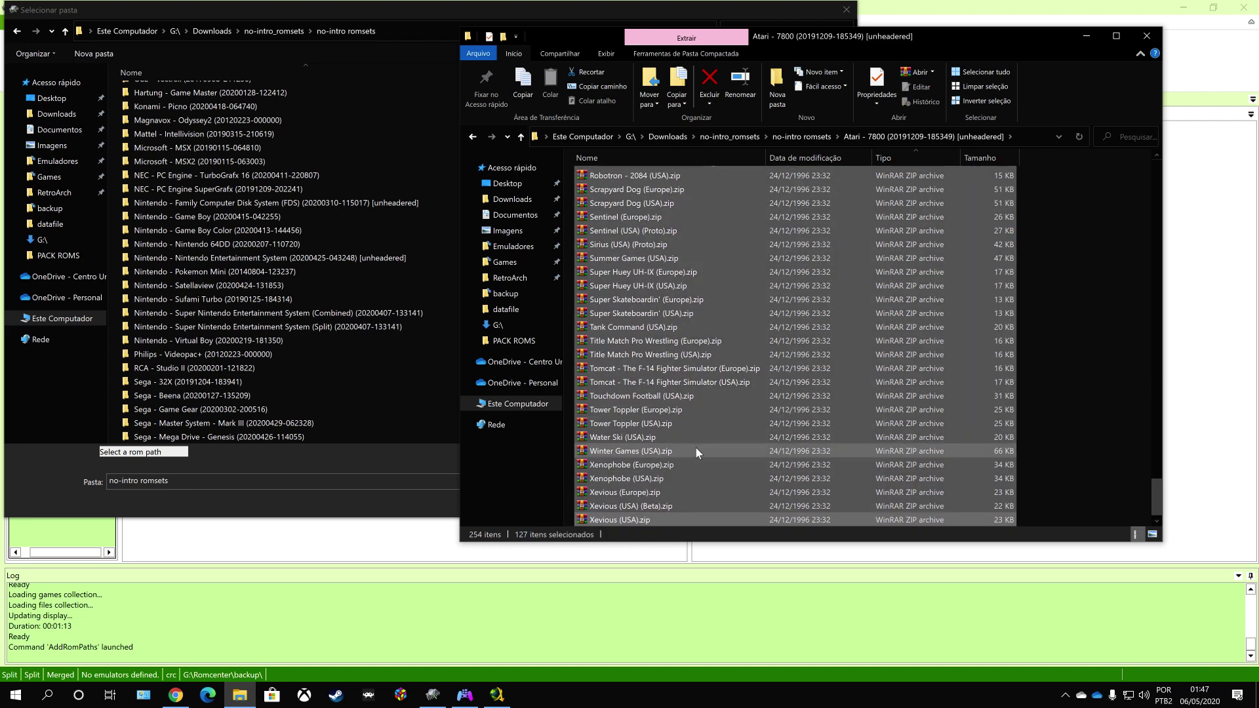
key(Delete)
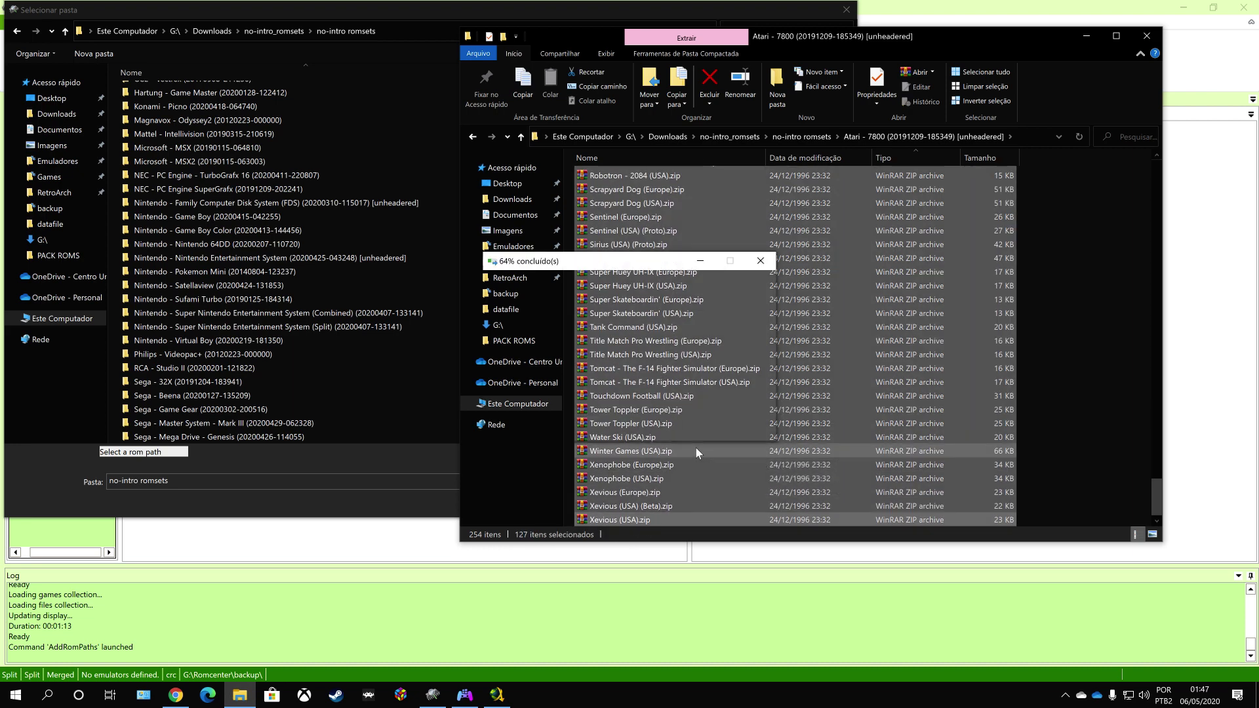
click(754, 342)
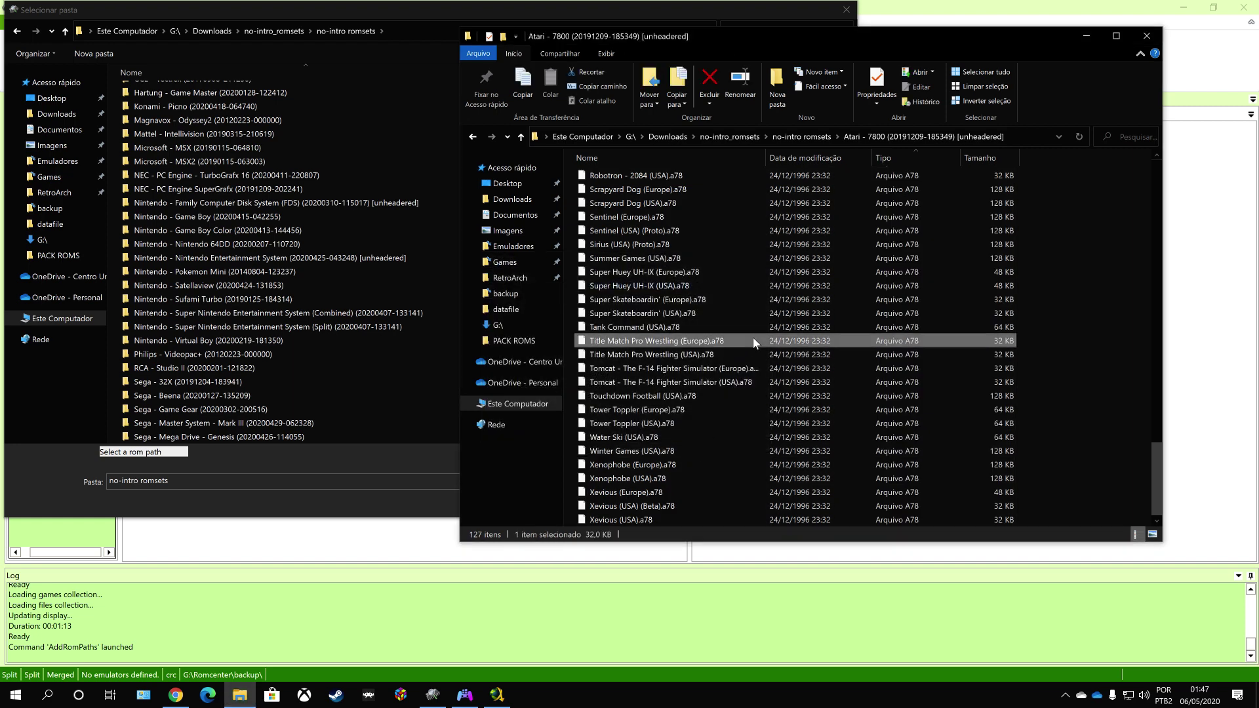
Start a WinRAR archive of all the .a78 files, using the ZIP format and the Best compression method.
scroll(706, 418, up, 10)
click(708, 420)
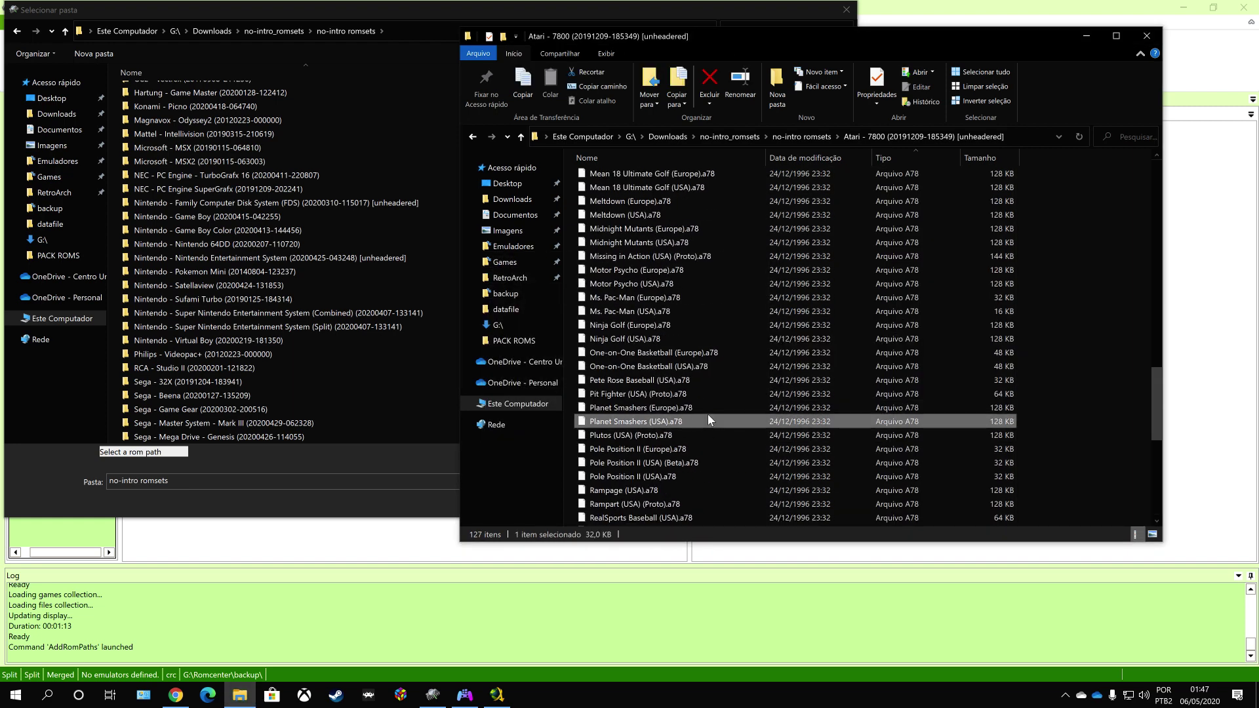
key(ctrl+a)
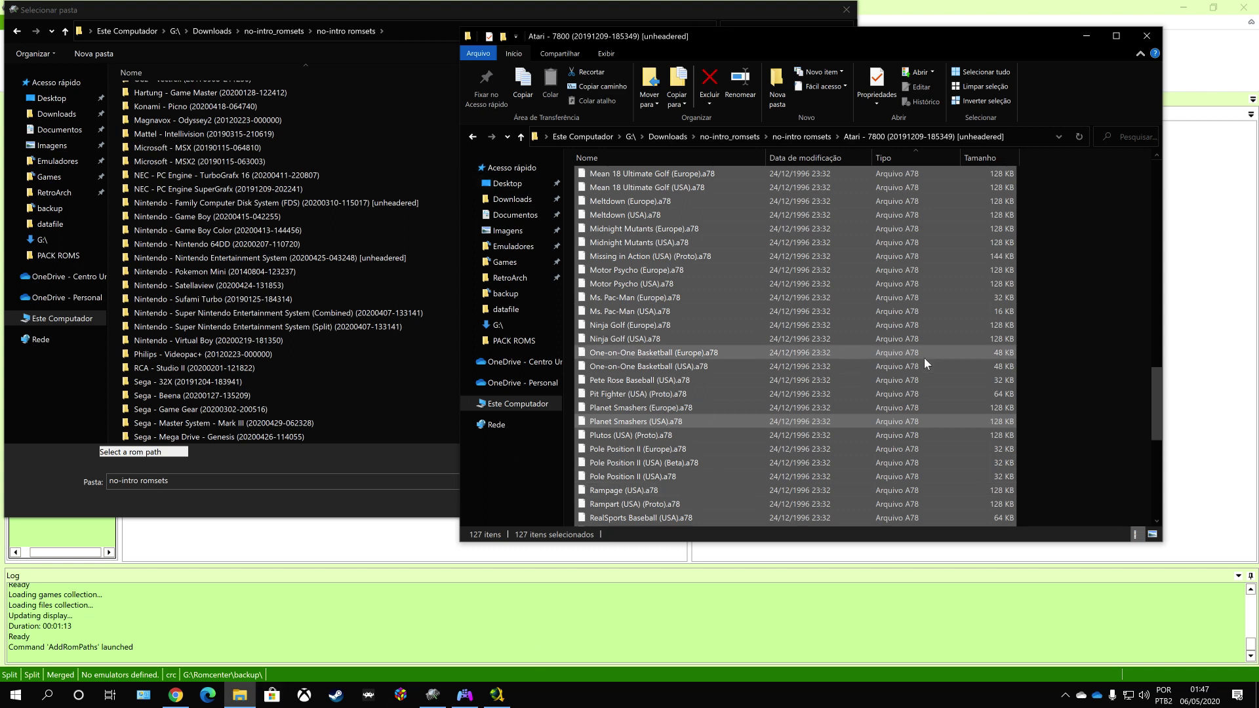
right_click(748, 325)
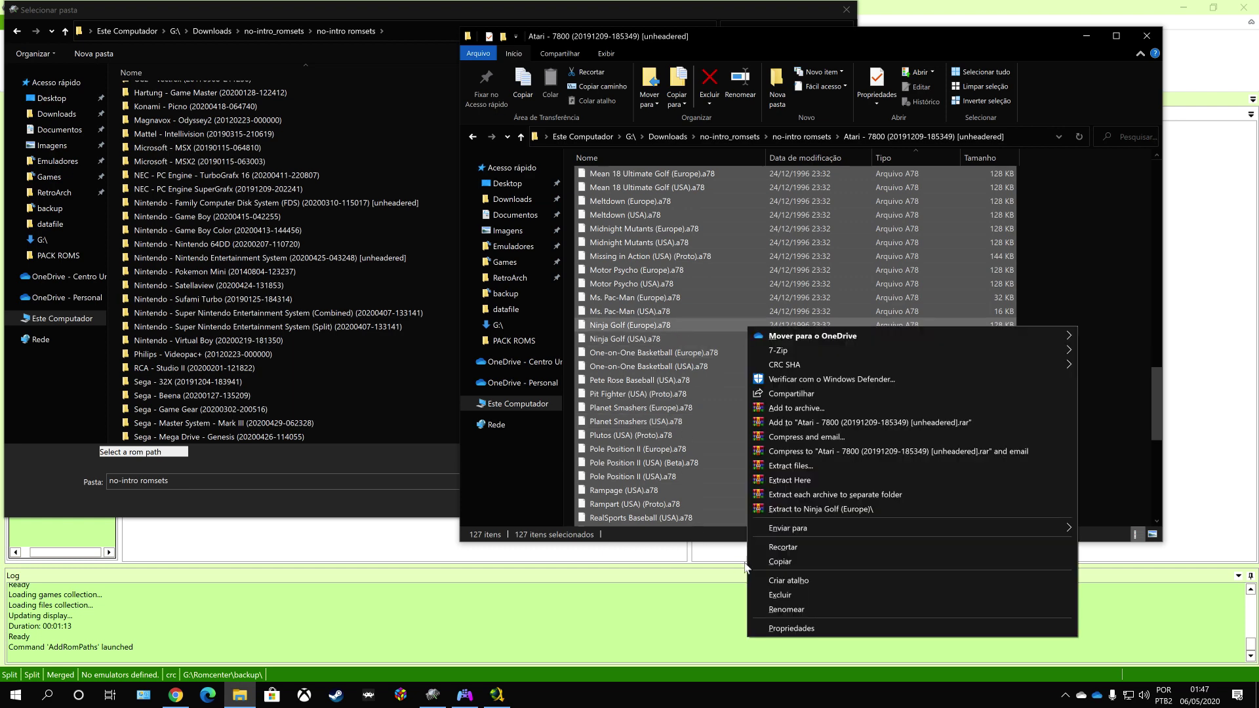
click(835, 409)
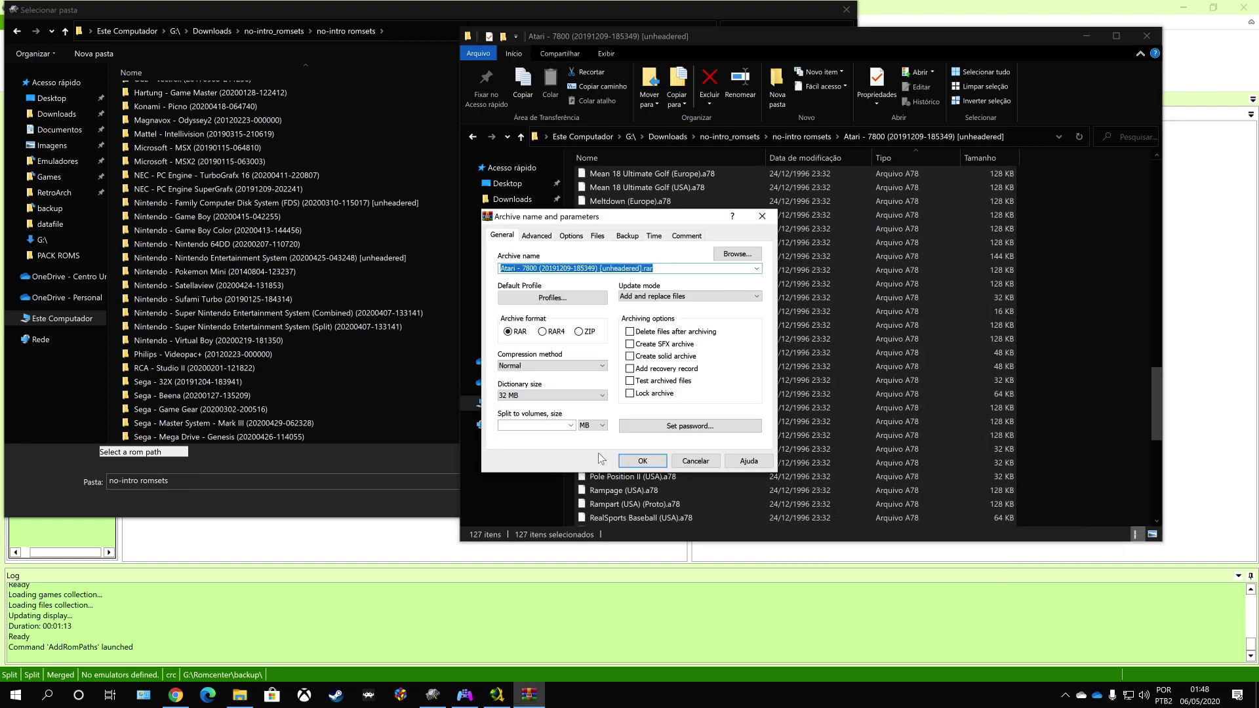
click(580, 333)
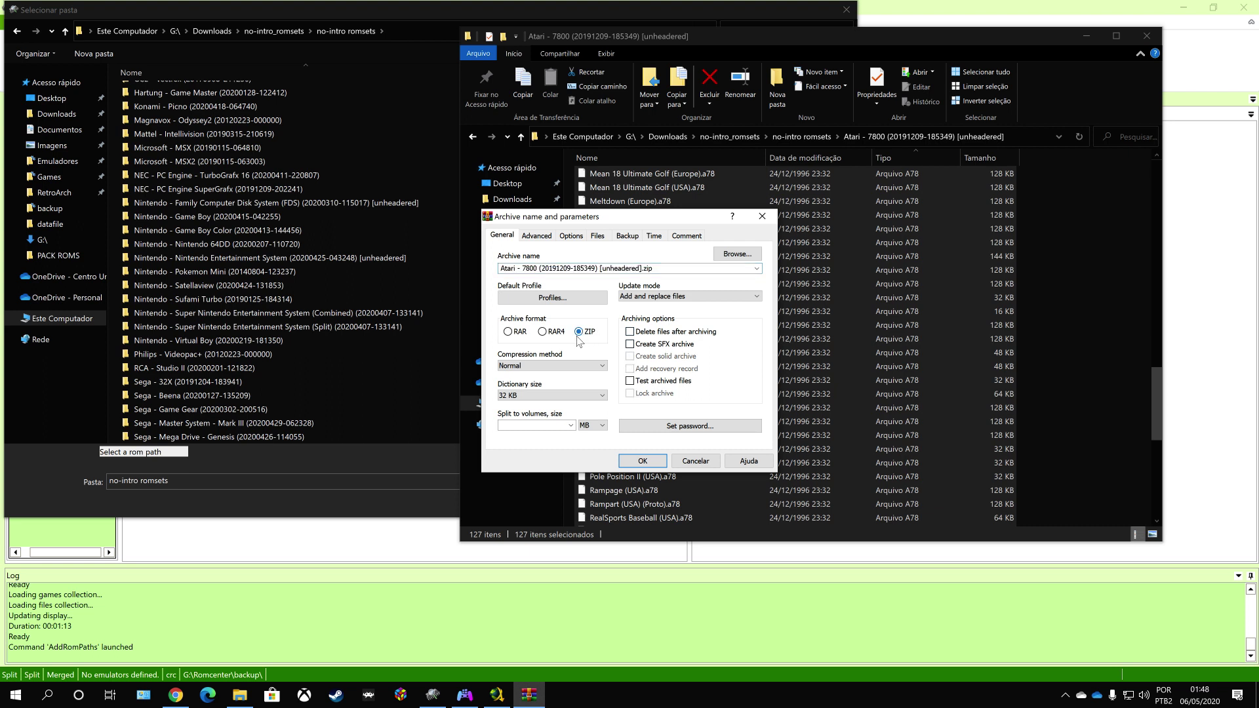
click(554, 366)
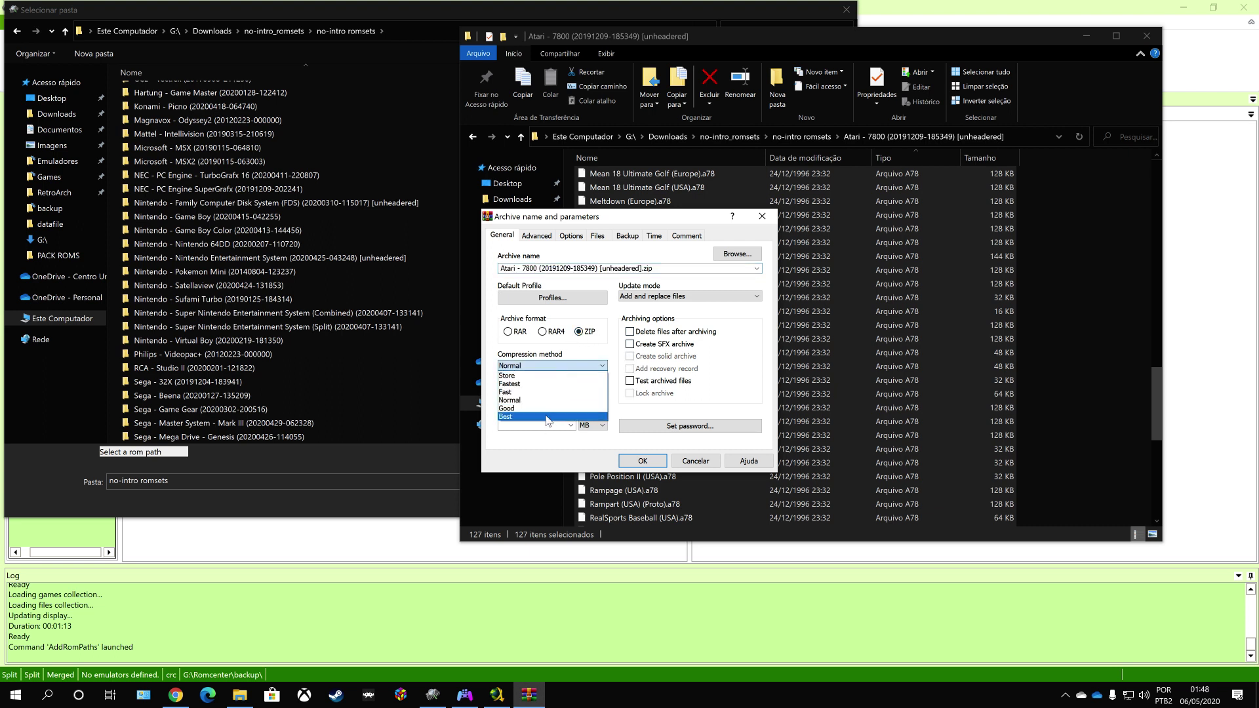
click(549, 417)
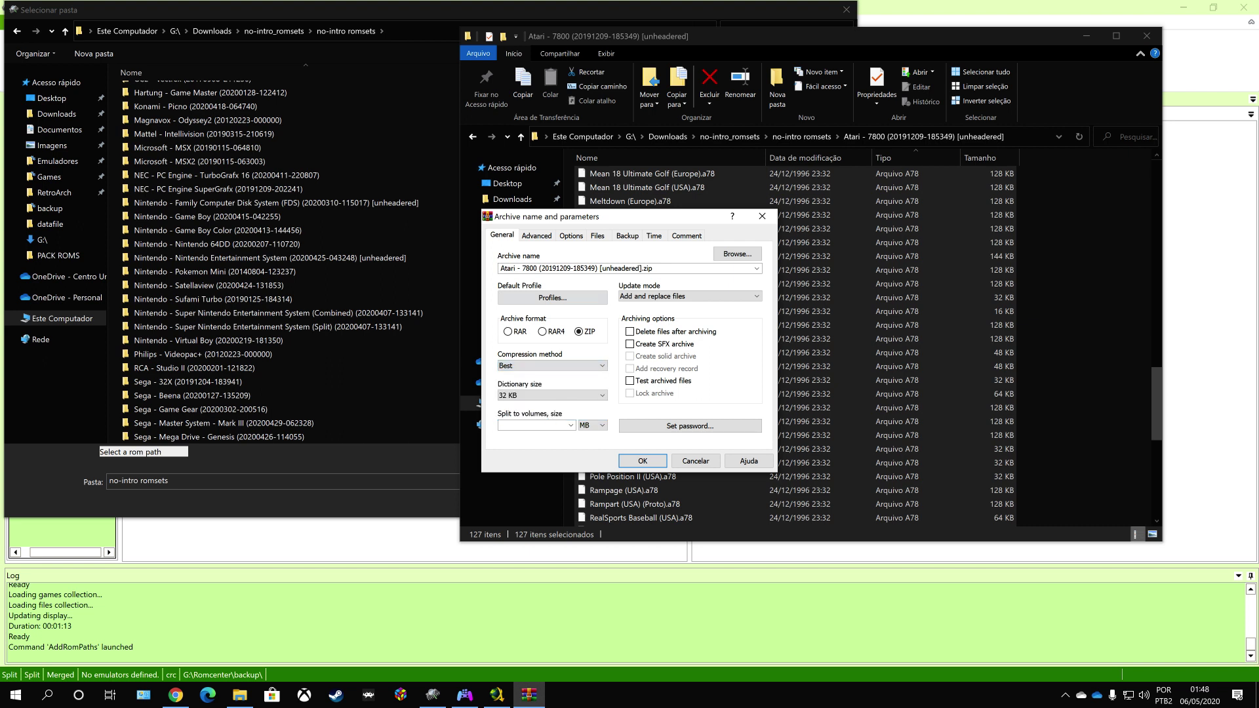
Set WinRAR to put each file in a separate archive and create the ZIP files.
click(605, 238)
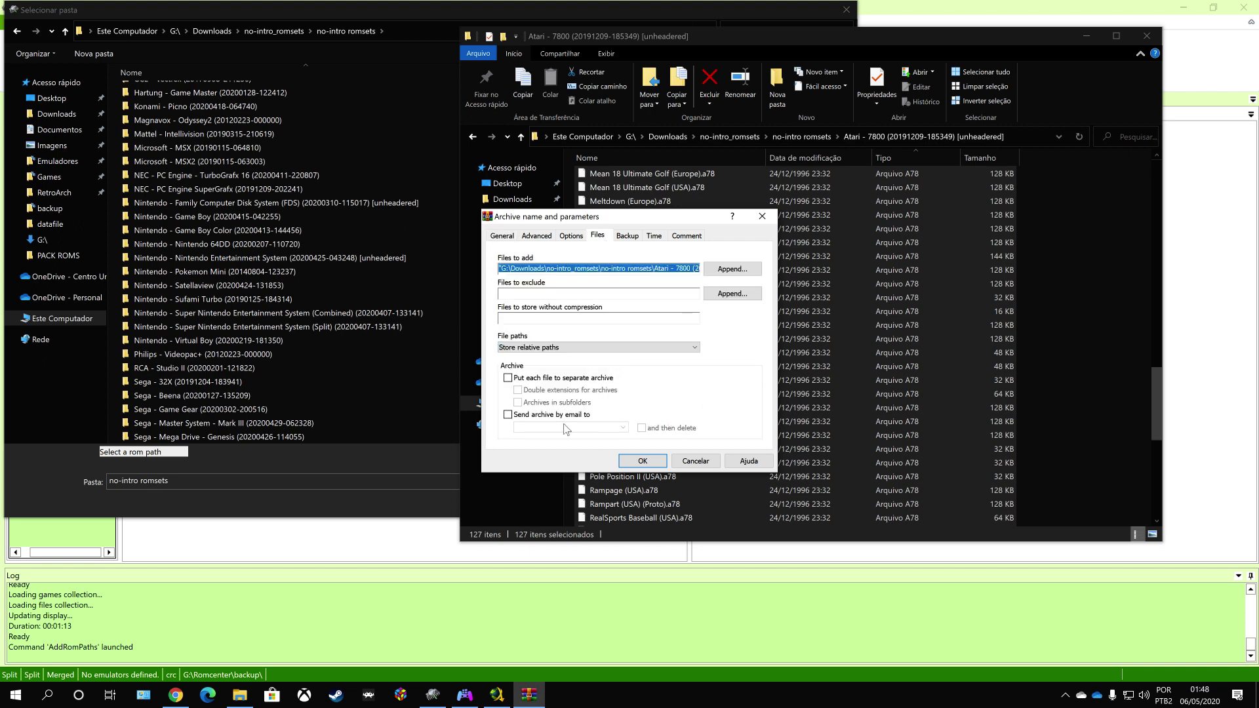
click(508, 378)
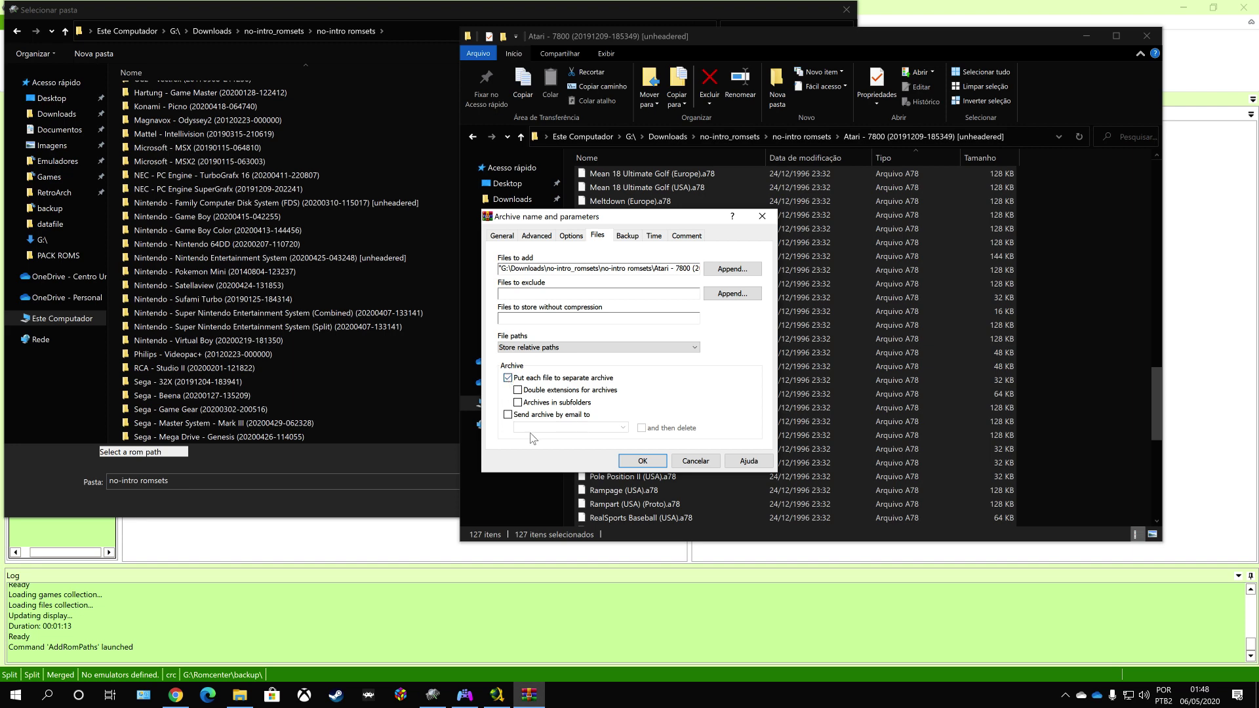
click(633, 462)
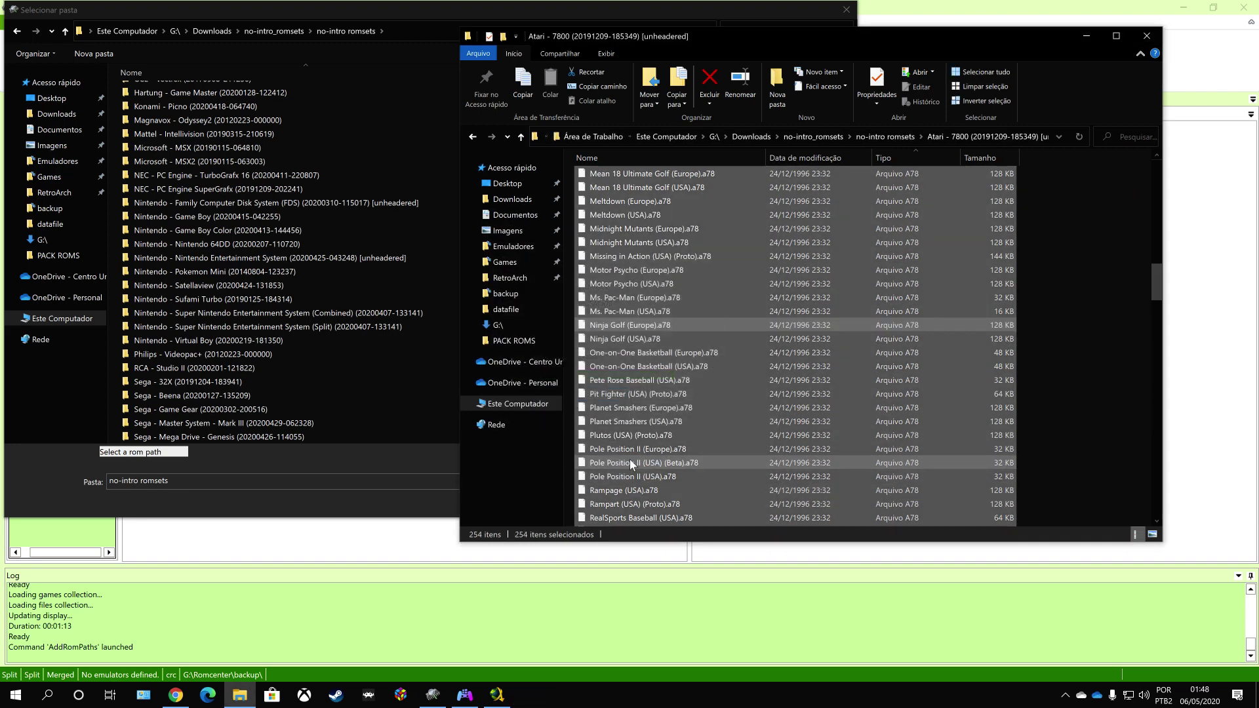
Examine the newly created ZIP archives in the Atari - 7800 folder, checking the contents of Crossbow (USA).zip.
scroll(745, 407, up, 20)
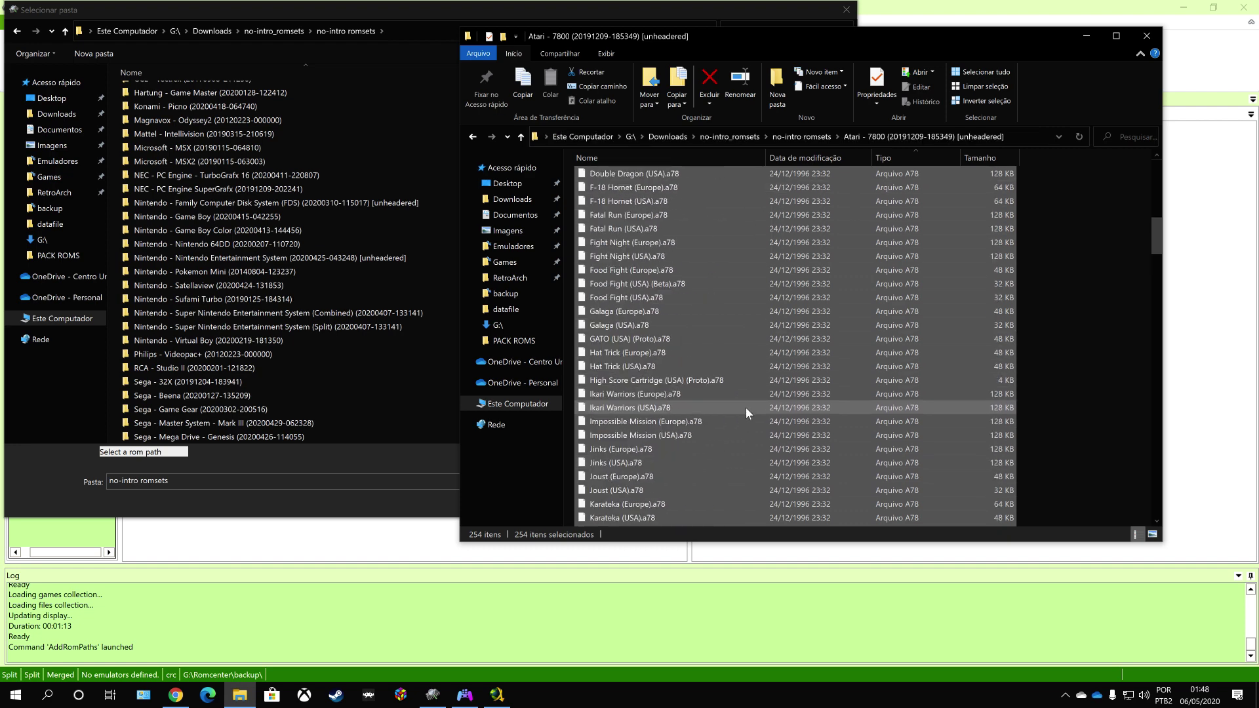
scroll(746, 410, down, 20)
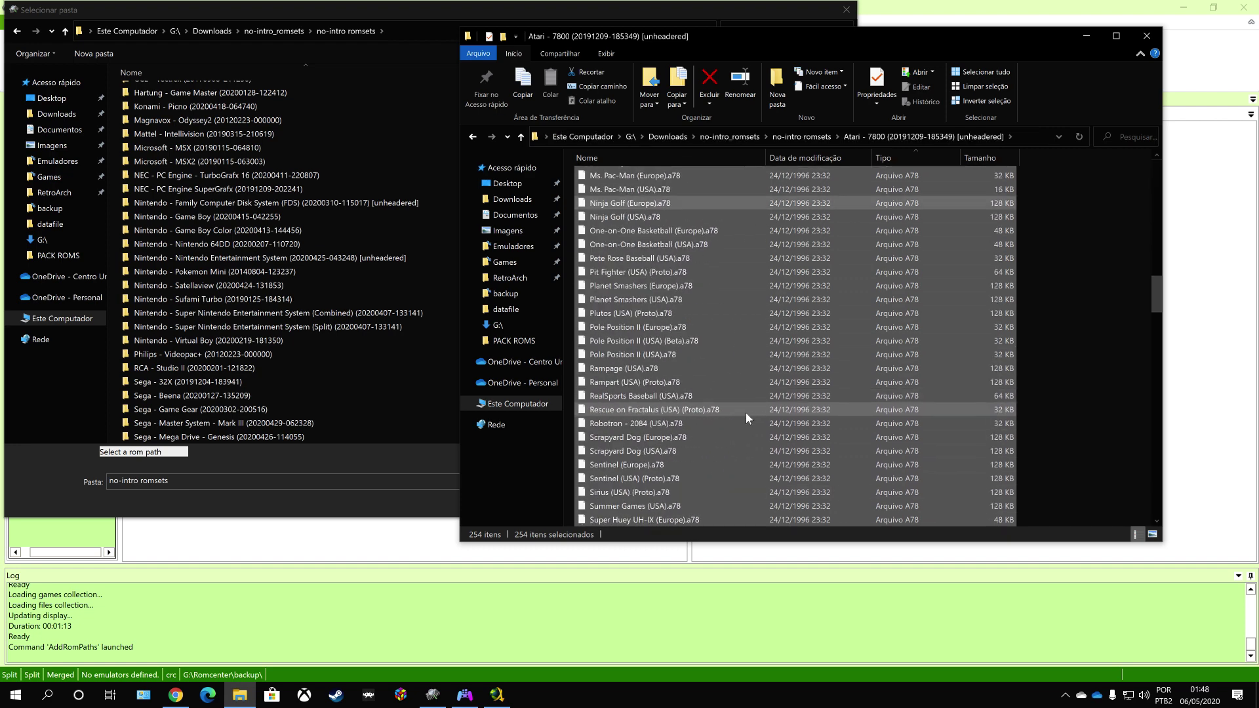
scroll(745, 412, down, 5)
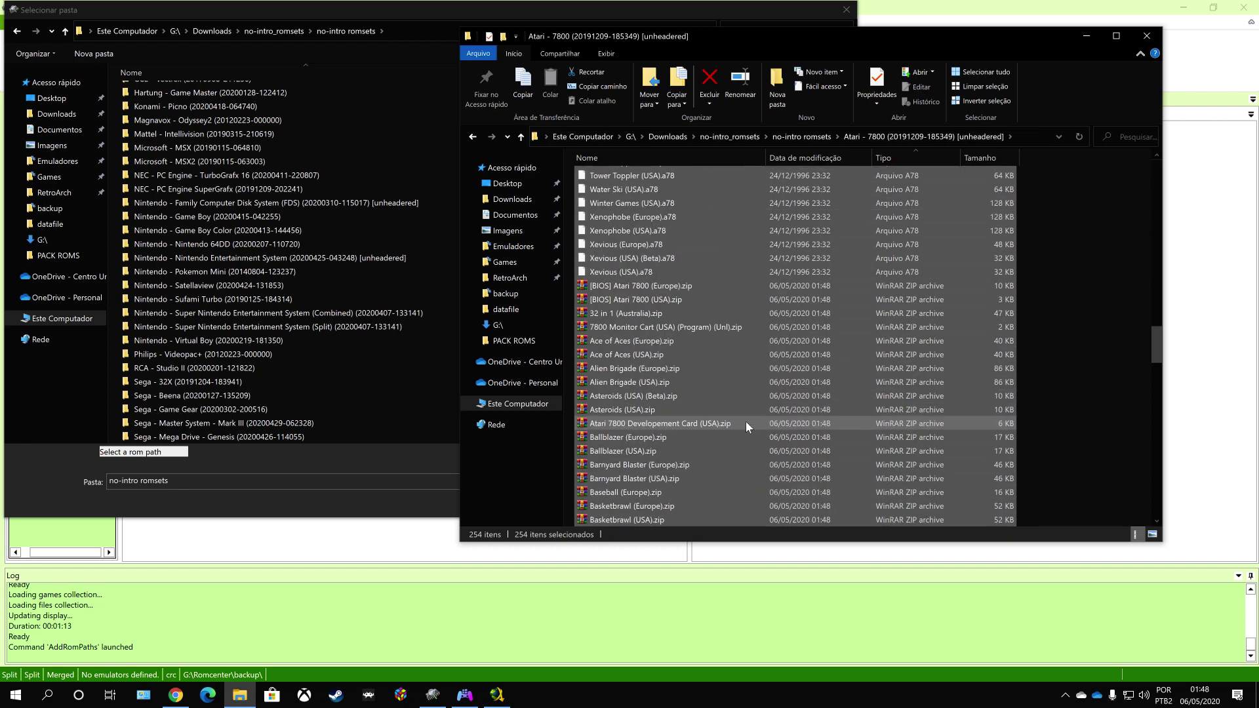
click(641, 285)
scroll(695, 498, down, 5)
double_click(655, 450)
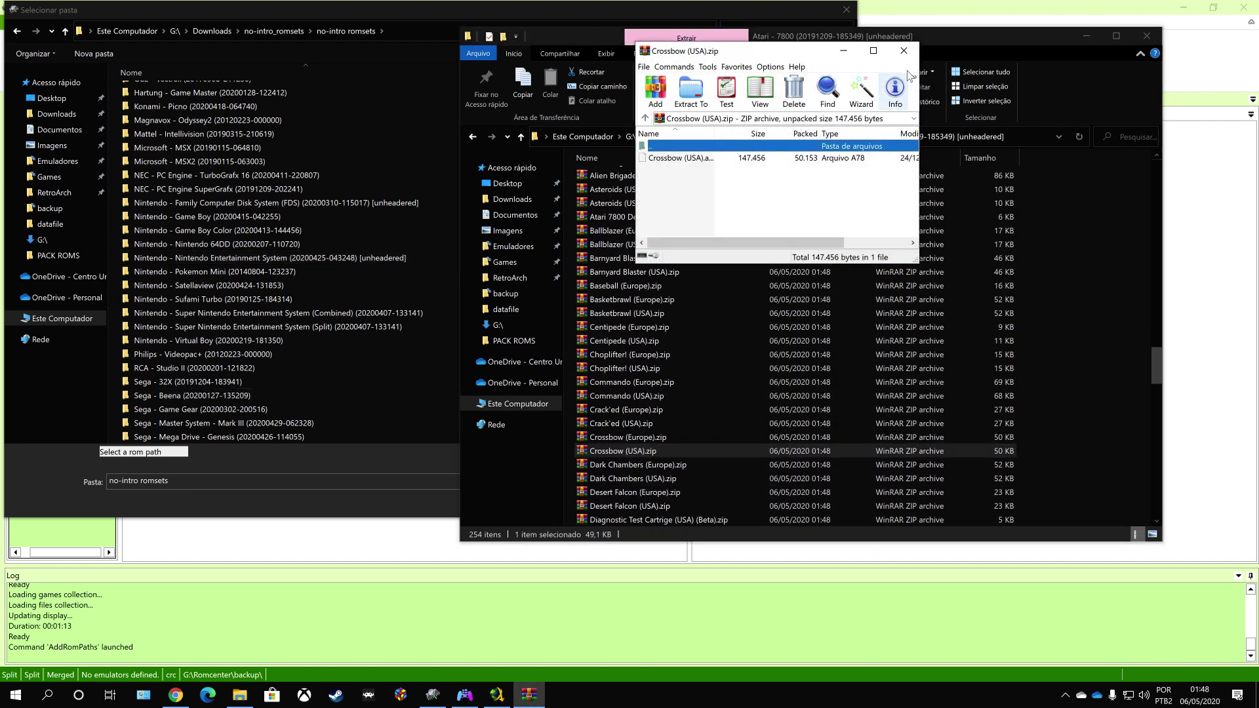
scroll(769, 399, down, 18)
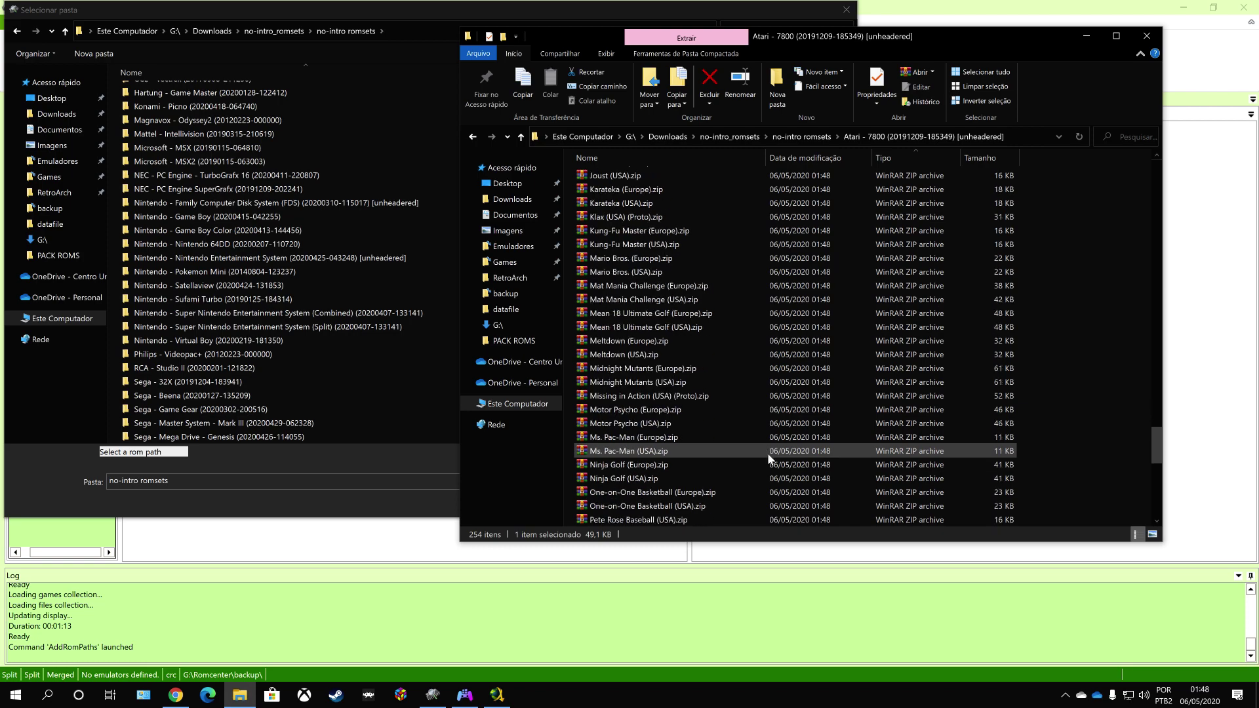
scroll(767, 453, up, 20)
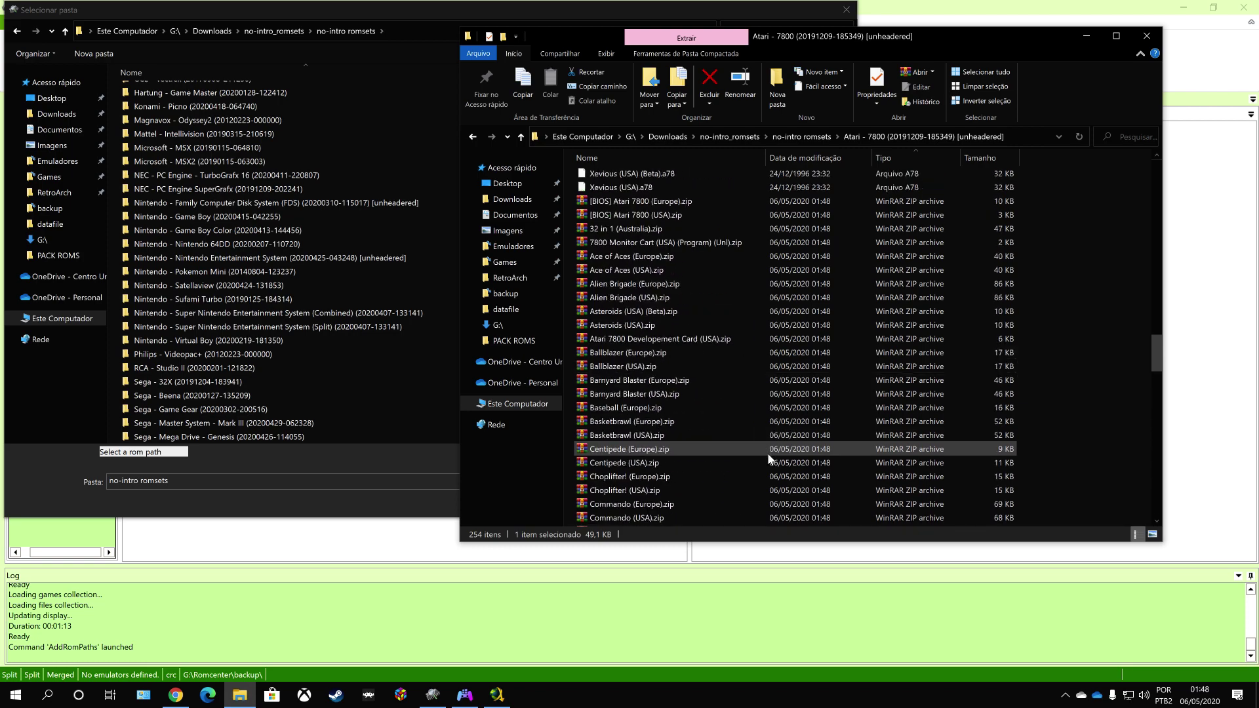
Delete all the loose .a78 files, from Xevious (USA).a78 up to [BIOS] Atari 7800 (Europe).a78, keeping the new ZIP archives.
scroll(767, 453, down, 3)
click(654, 393)
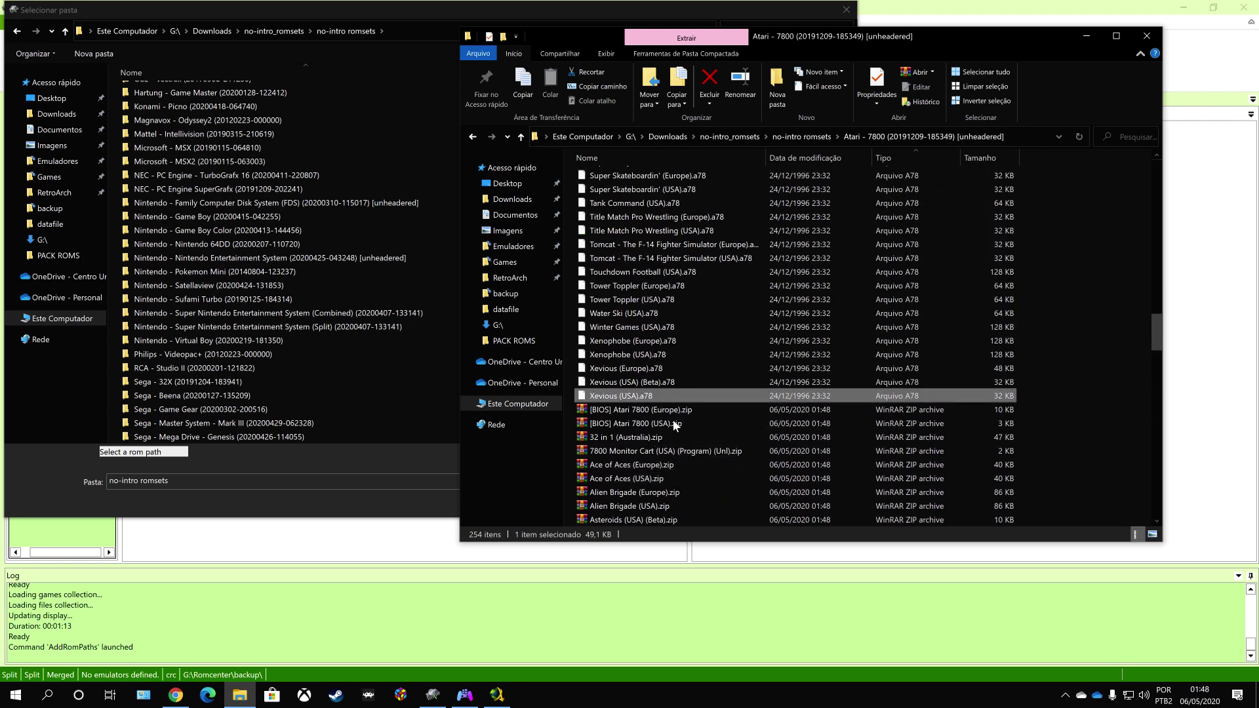
scroll(676, 426, up, 11)
scroll(678, 427, up, 20)
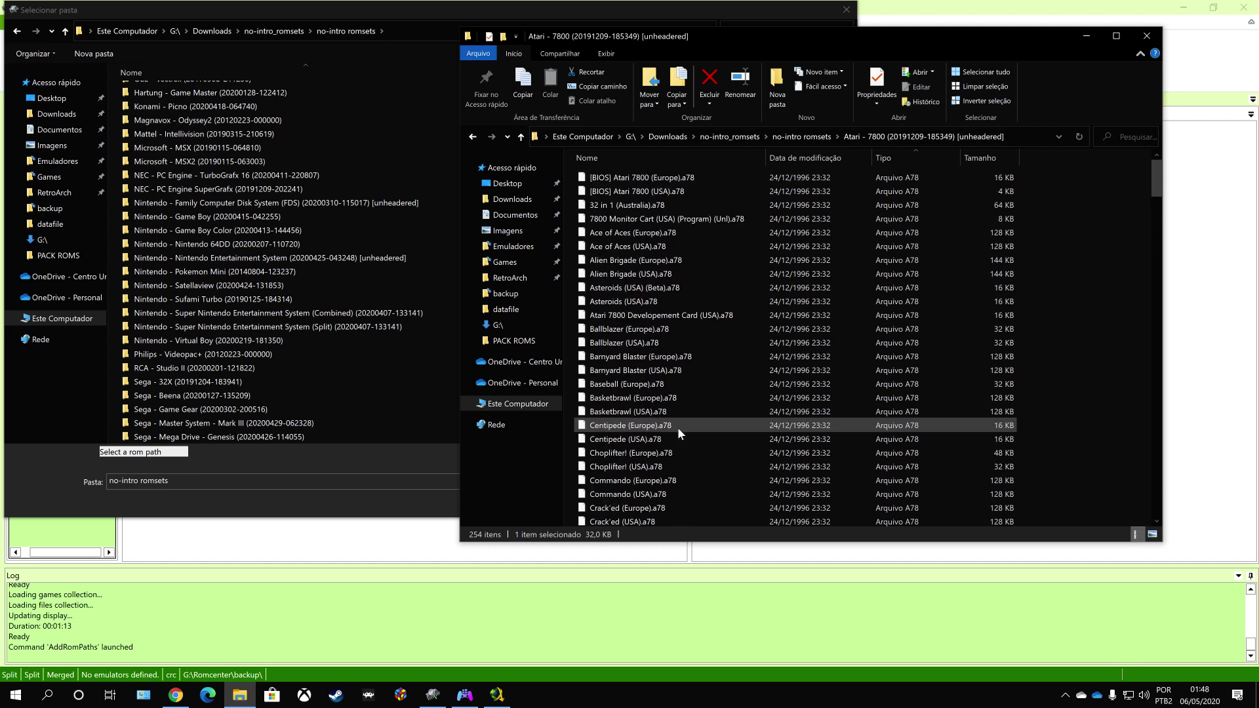
shift+click(666, 178)
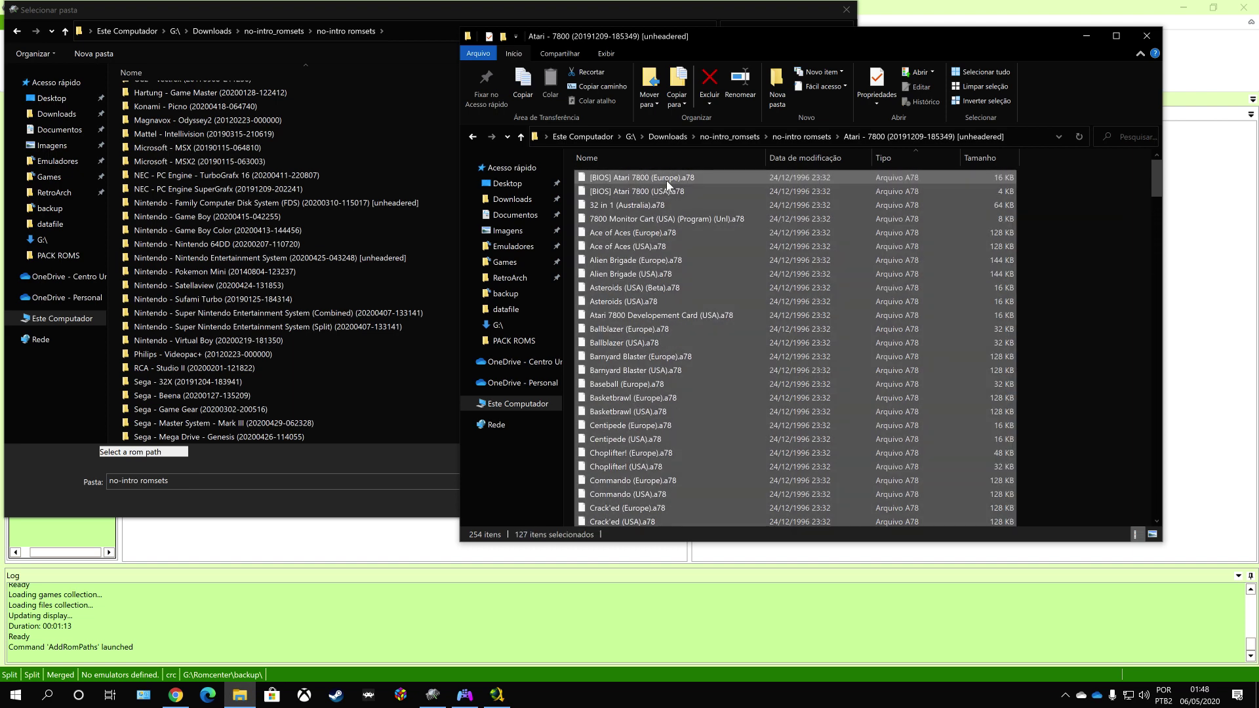
key(Delete)
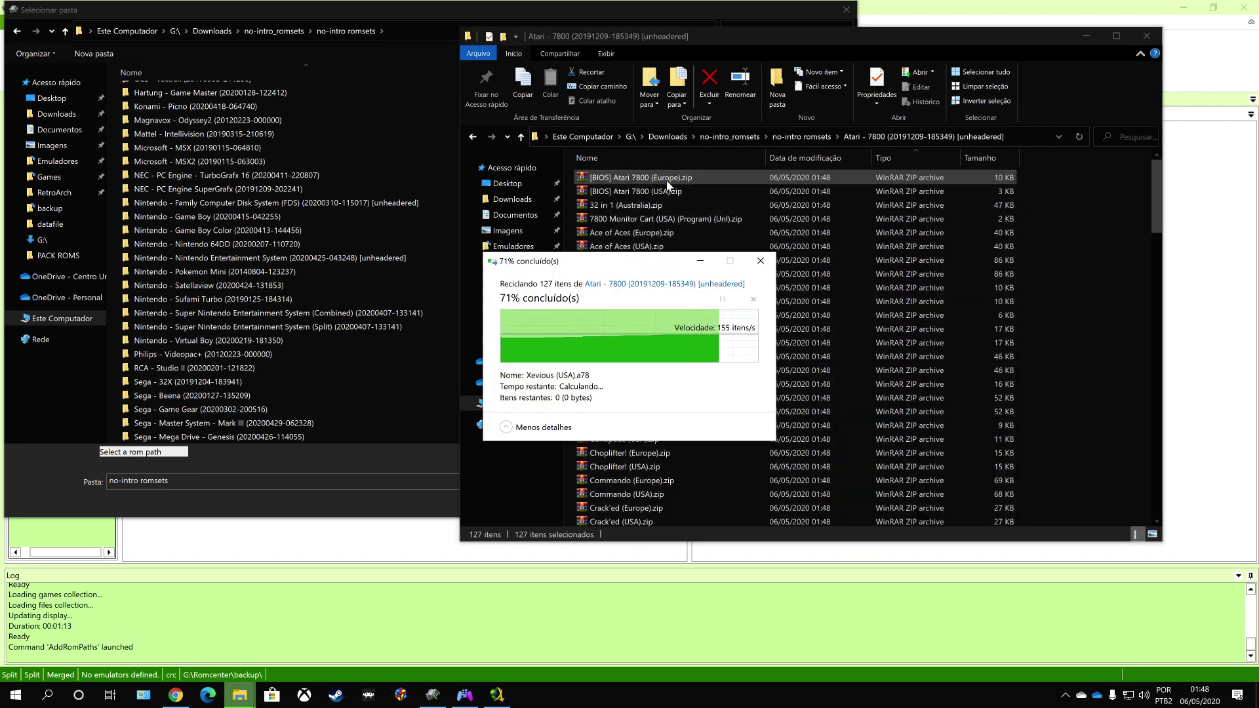
click(742, 382)
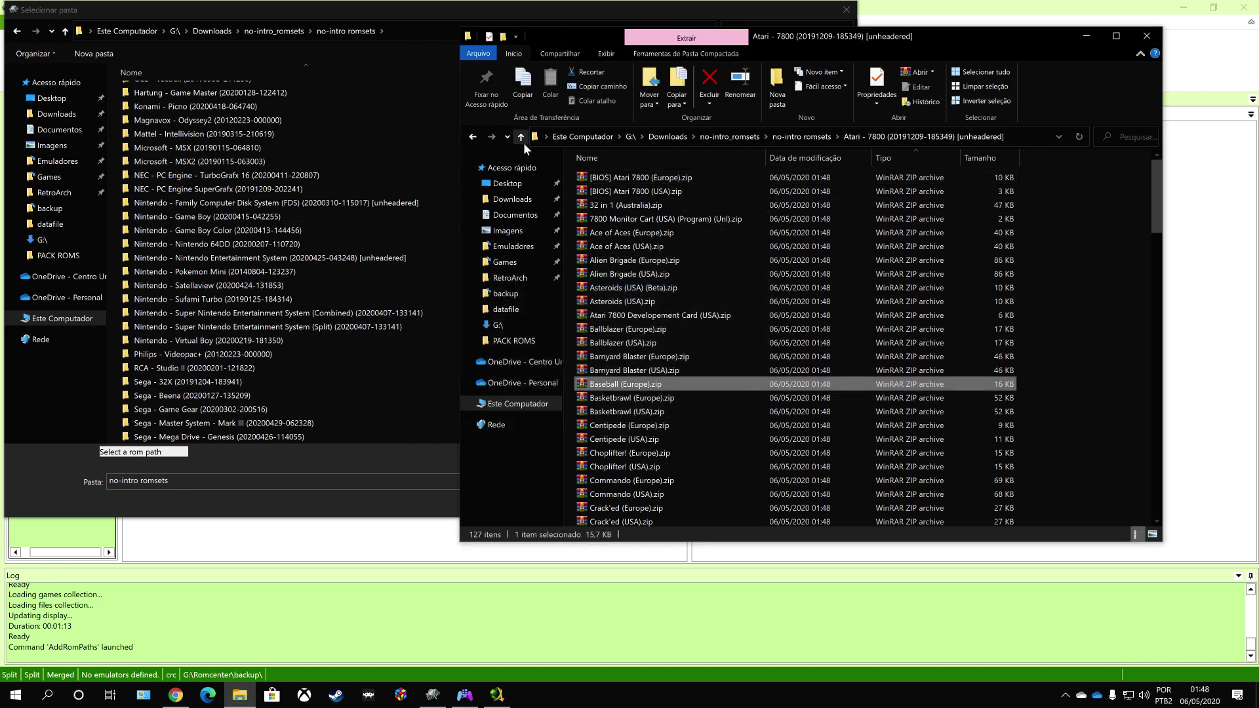
Return to the no-intro romsets folder and close File Explorer to get back to RomCenter's ROM path selection.
click(791, 467)
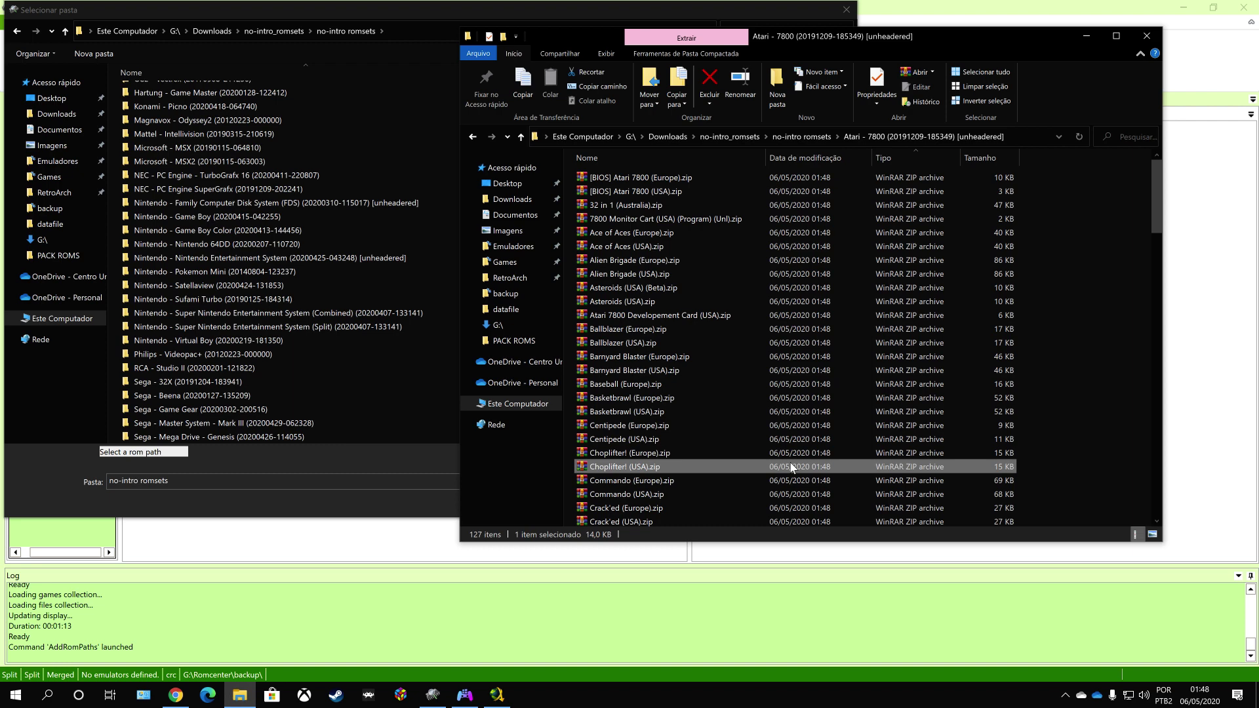
click(520, 136)
click(1146, 36)
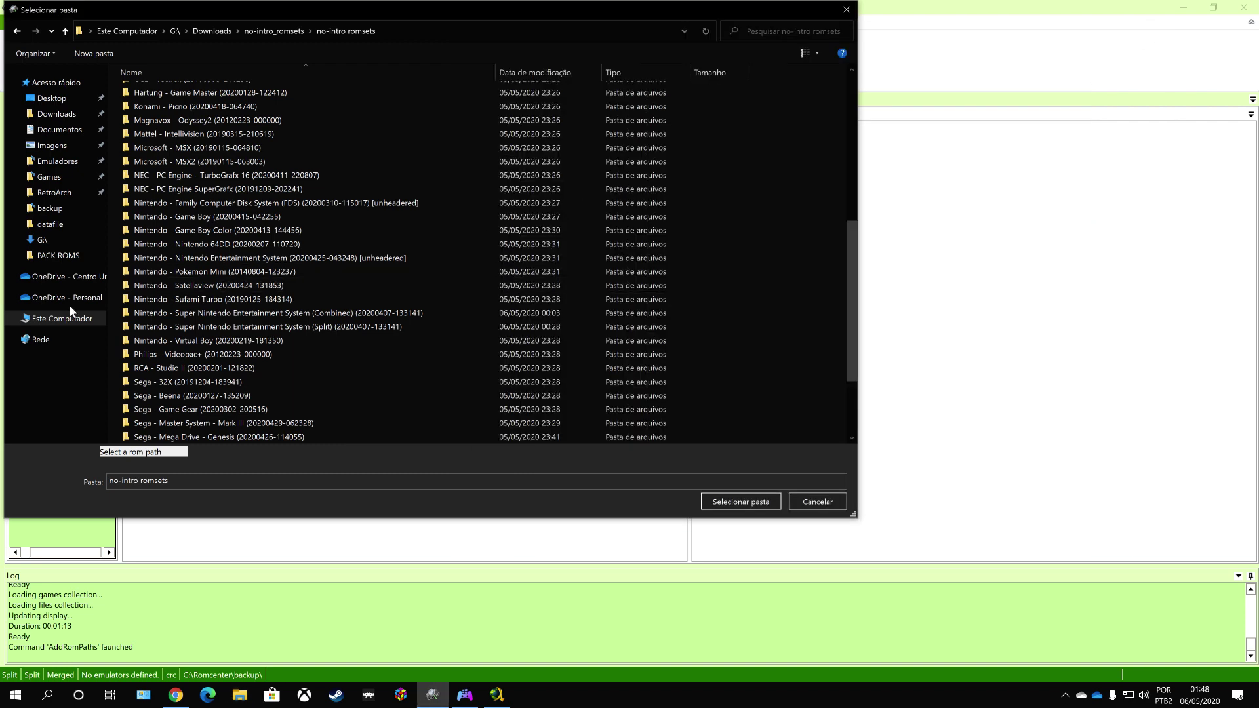
scroll(243, 354, down, 2)
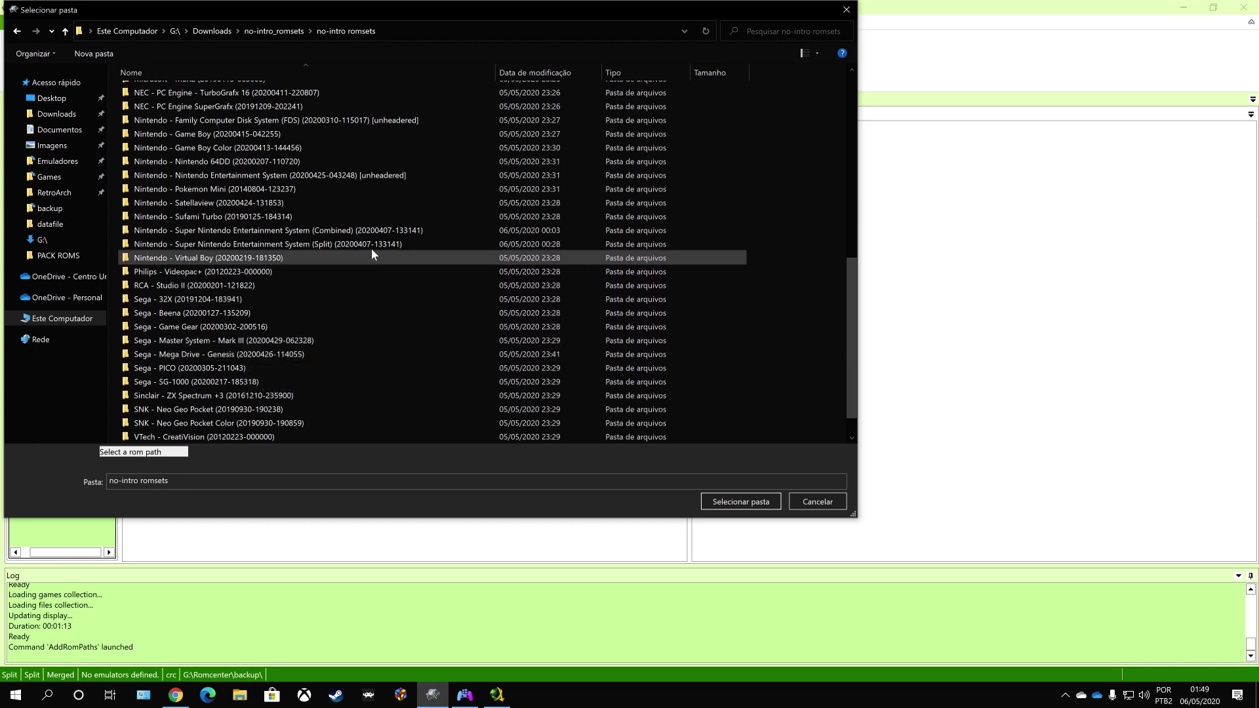
click(399, 232)
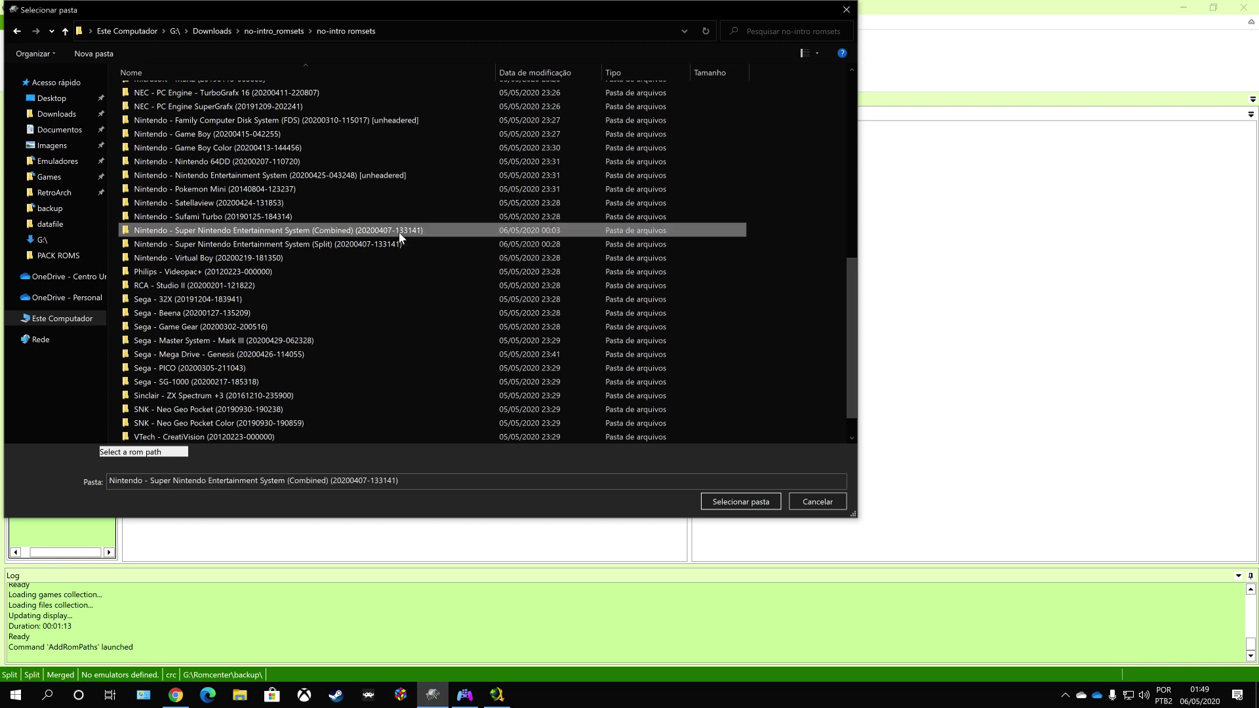
double_click(309, 229)
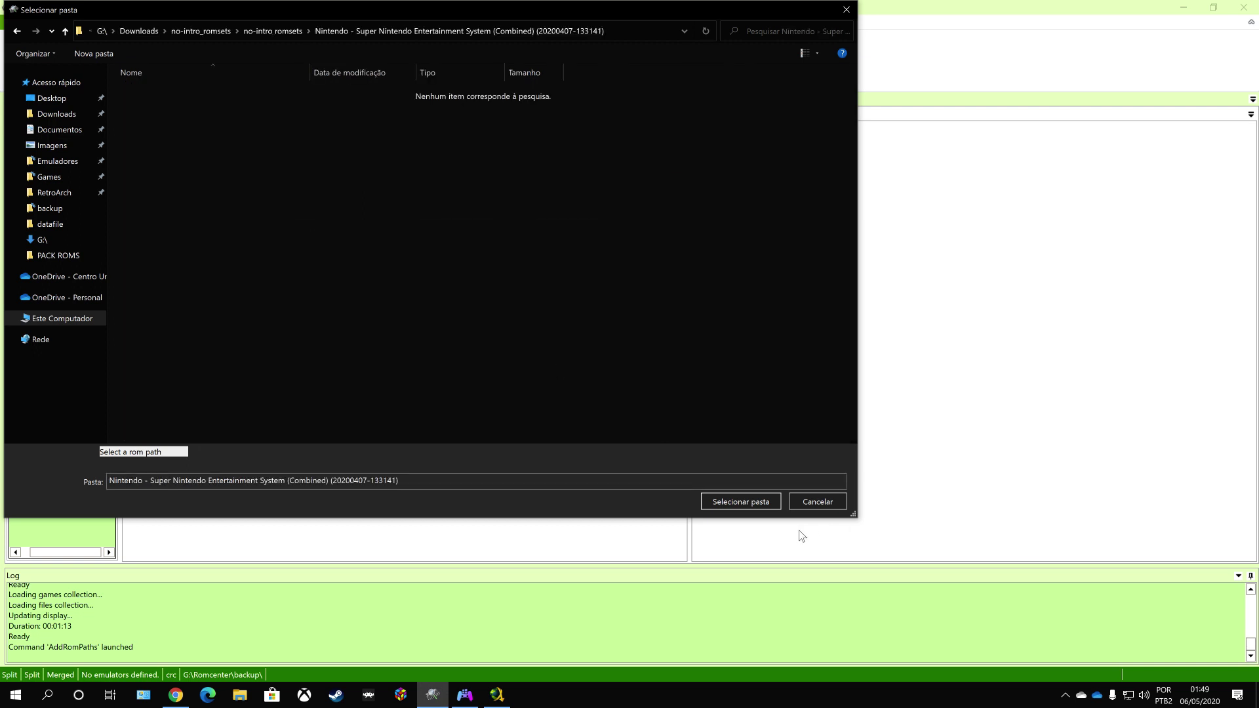
click(740, 502)
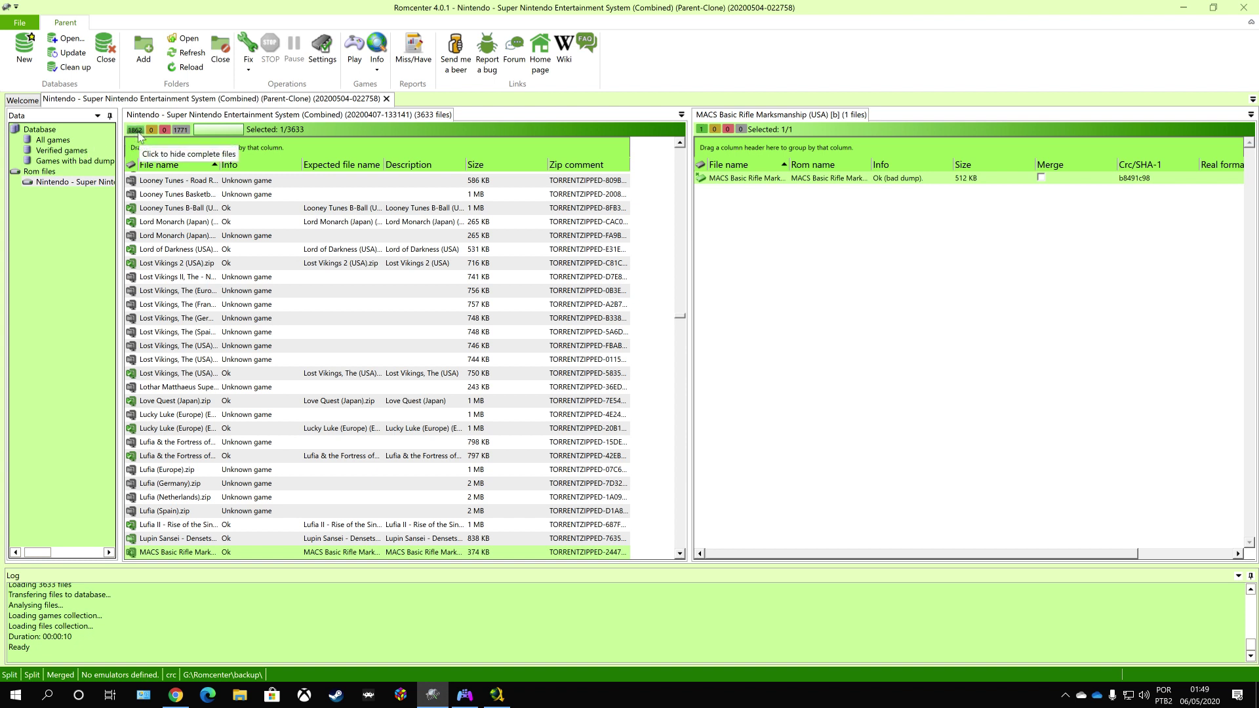
Compare the database's All games list with the files in the added Super Nintendo ROM folder.
click(54, 140)
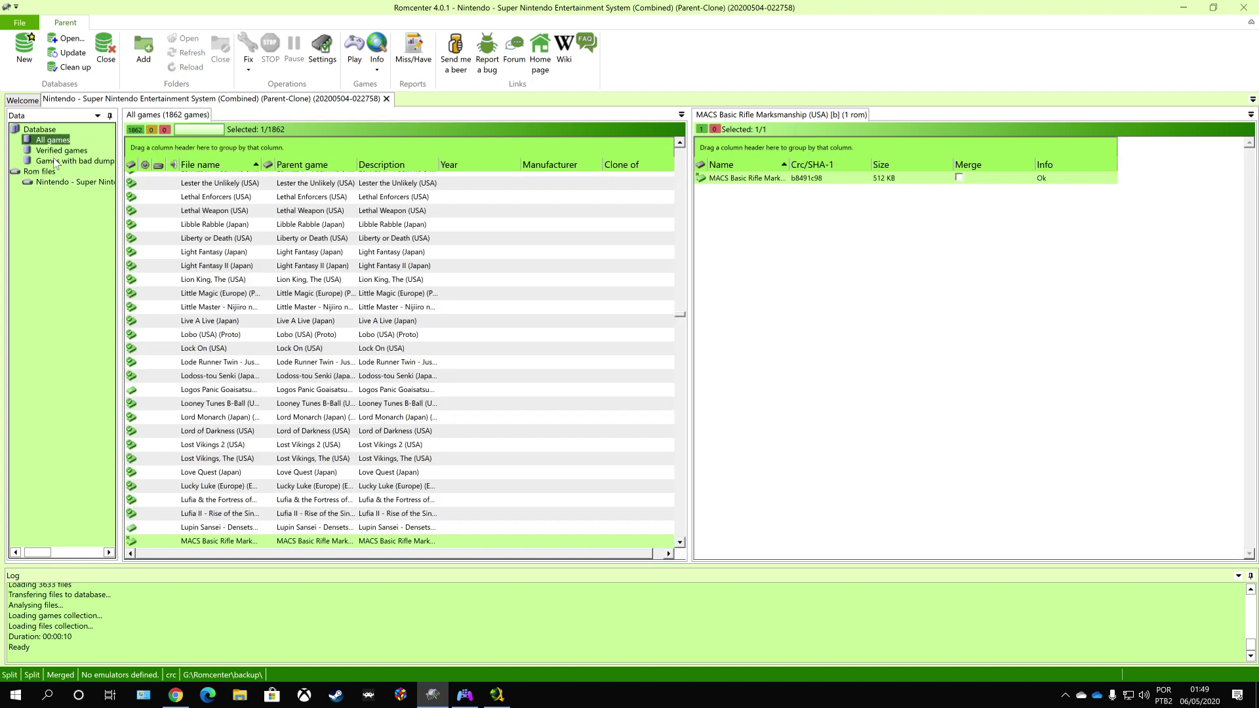
click(56, 183)
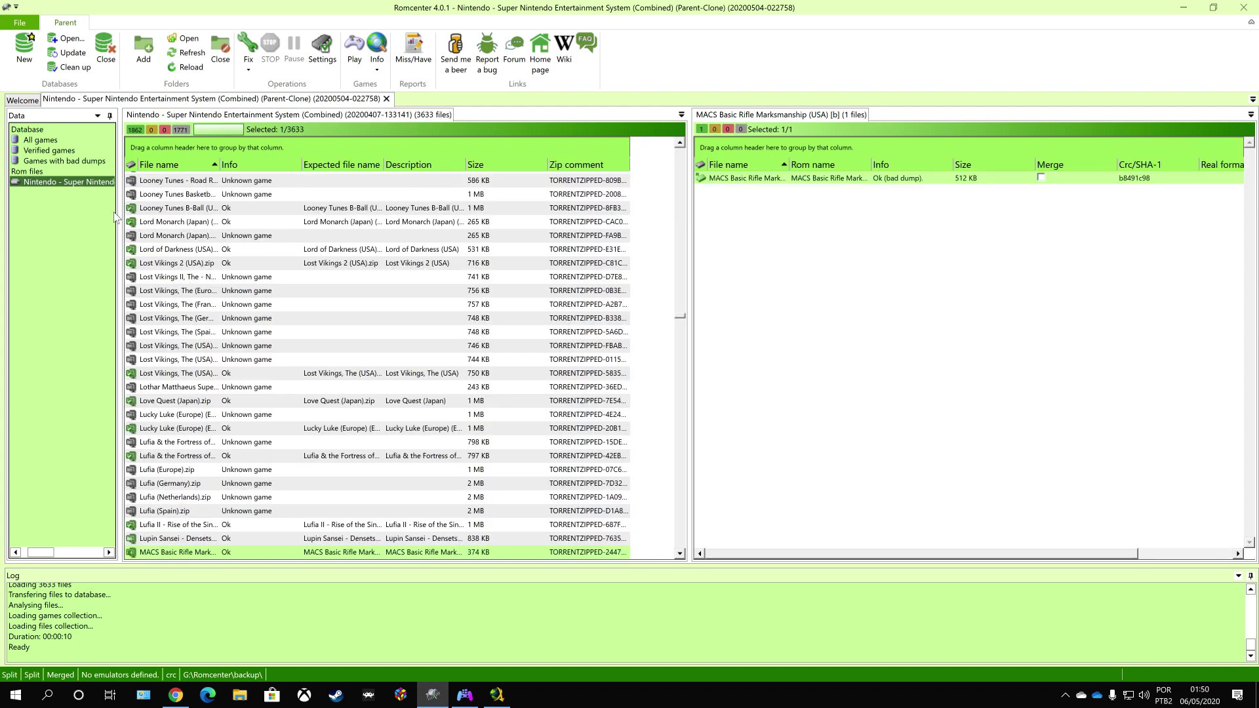
click(40, 140)
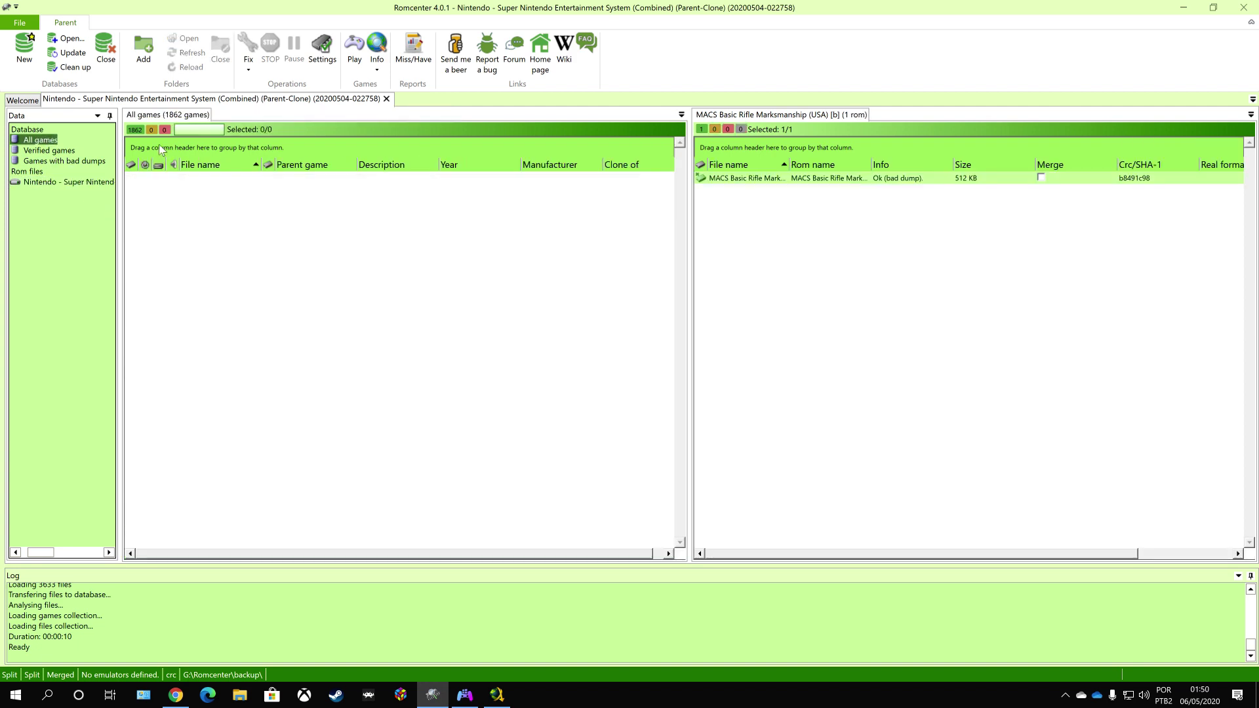
click(62, 183)
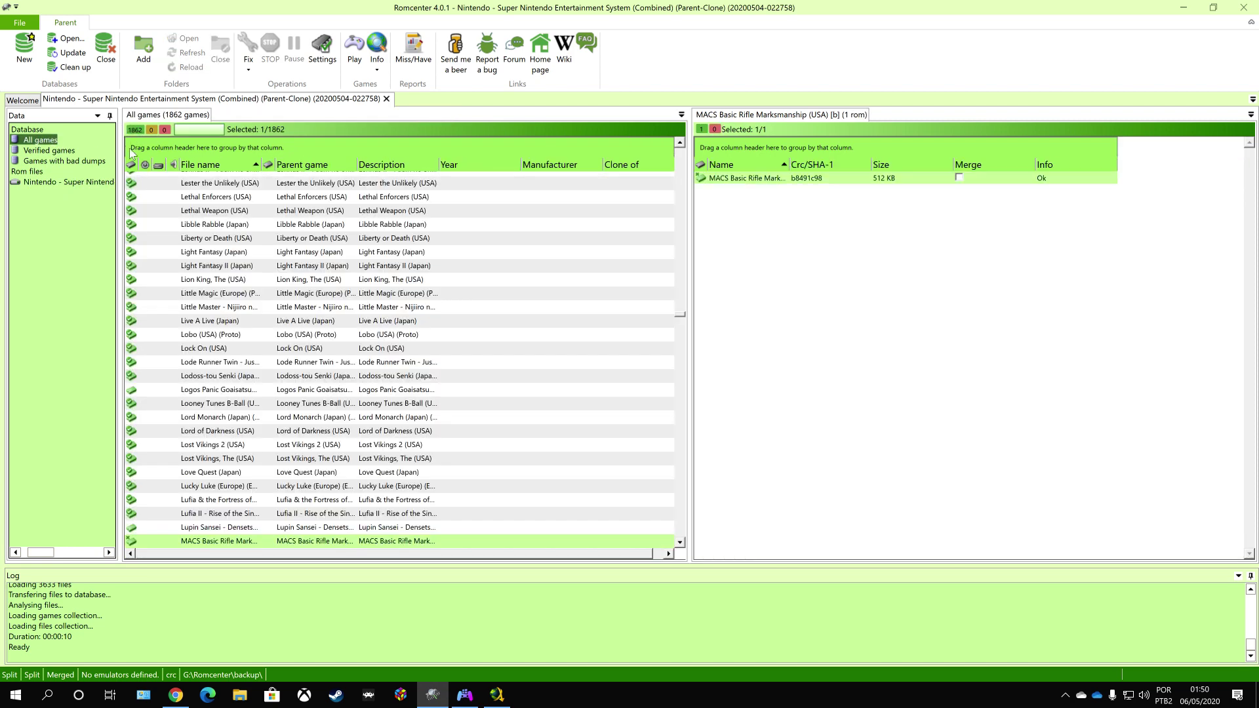
click(49, 181)
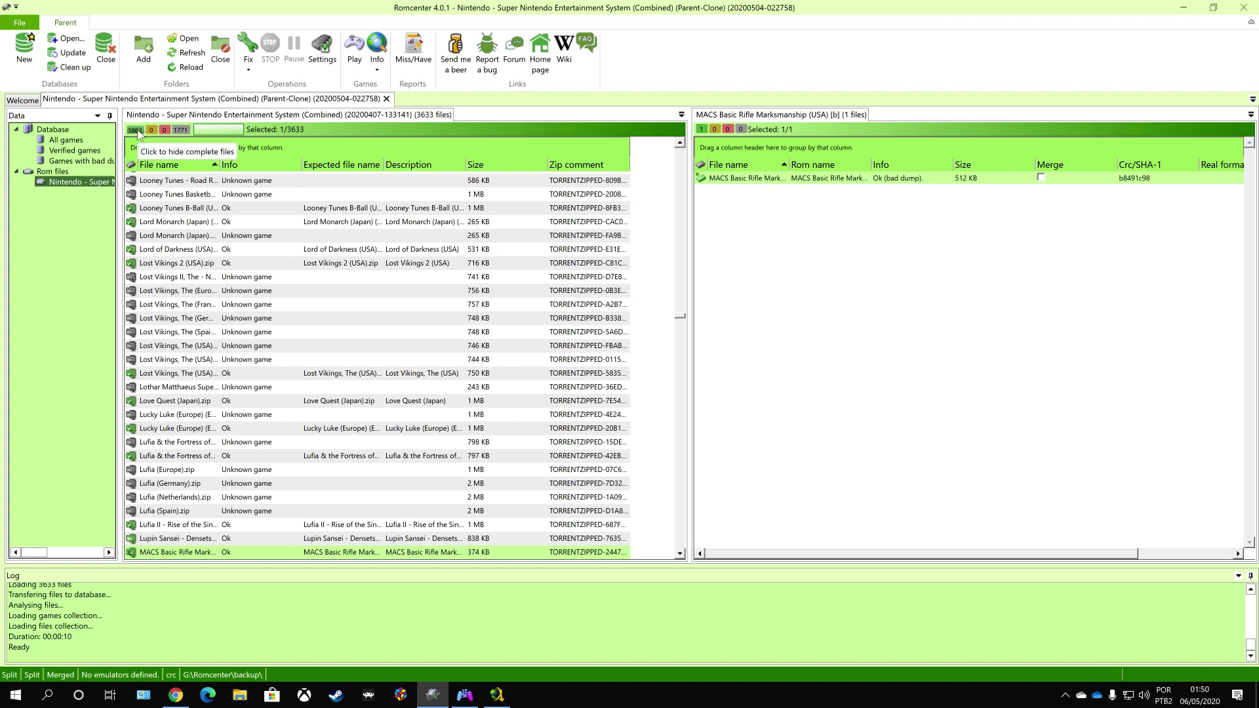
Inspect the ROM details of Looney Tunes B-Ball (USA), Lord Monarch (Japan) and Lufia (Europe).zip in the ROM folder.
click(161, 210)
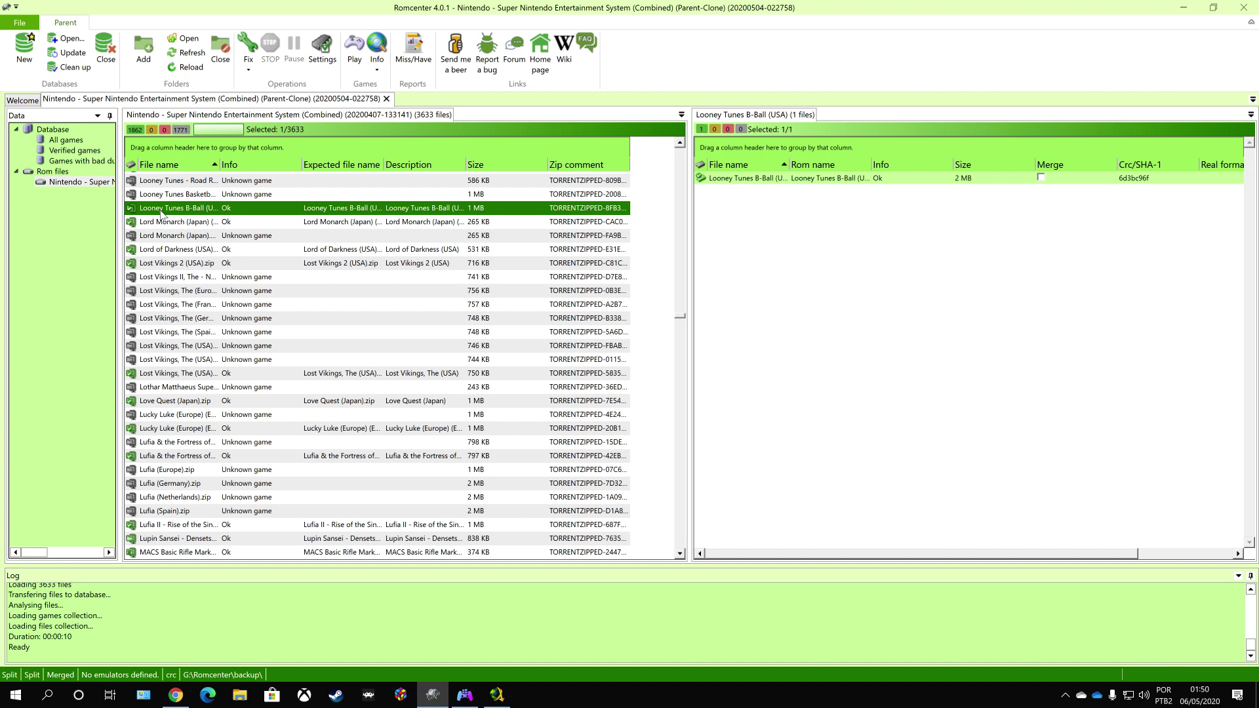
click(176, 225)
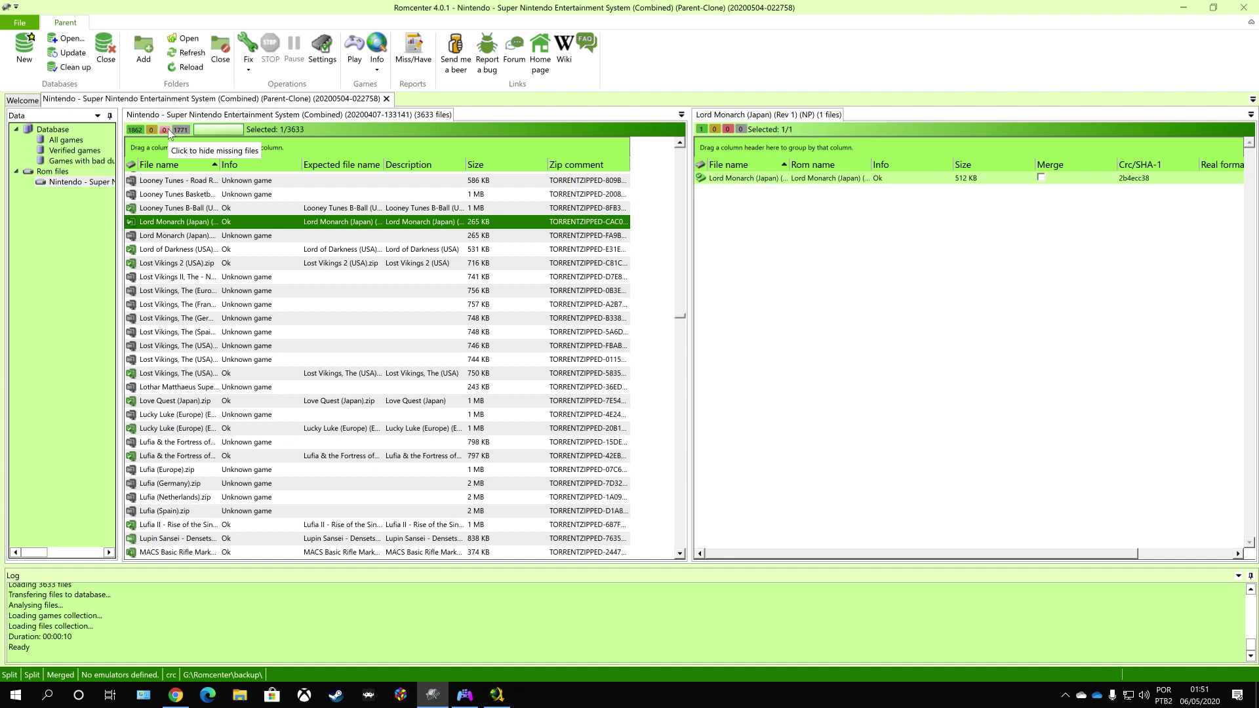
click(260, 475)
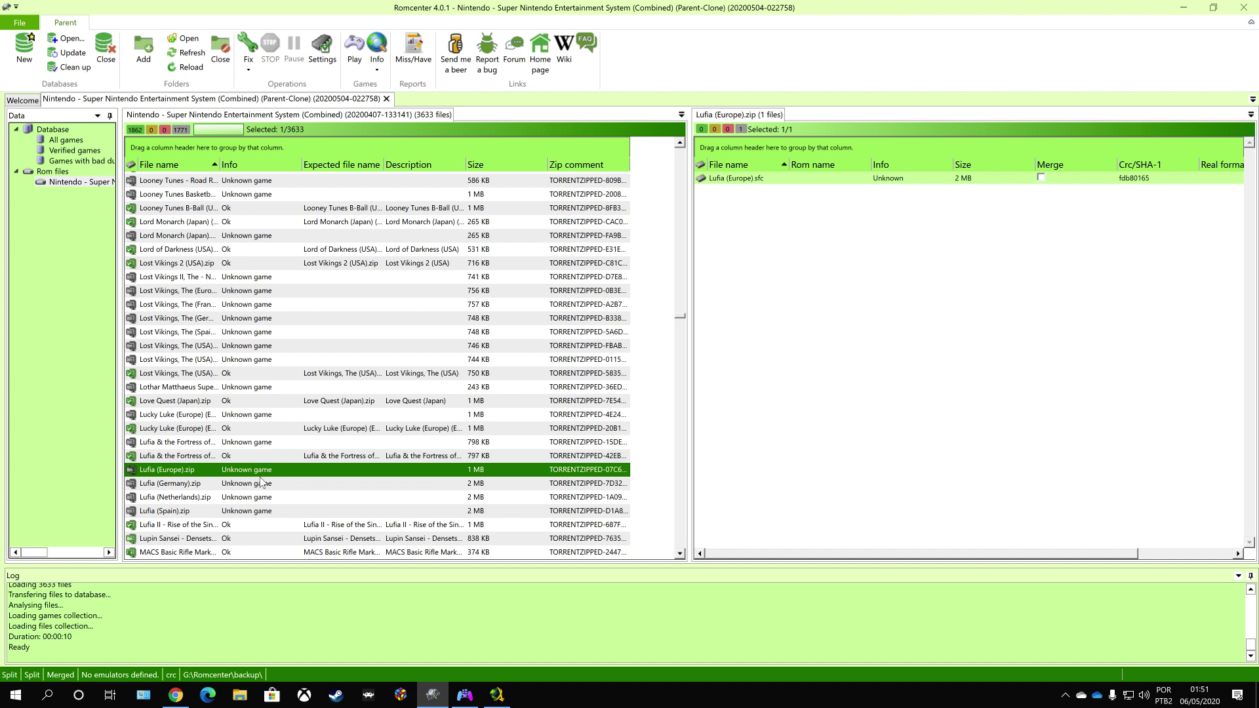
click(1141, 179)
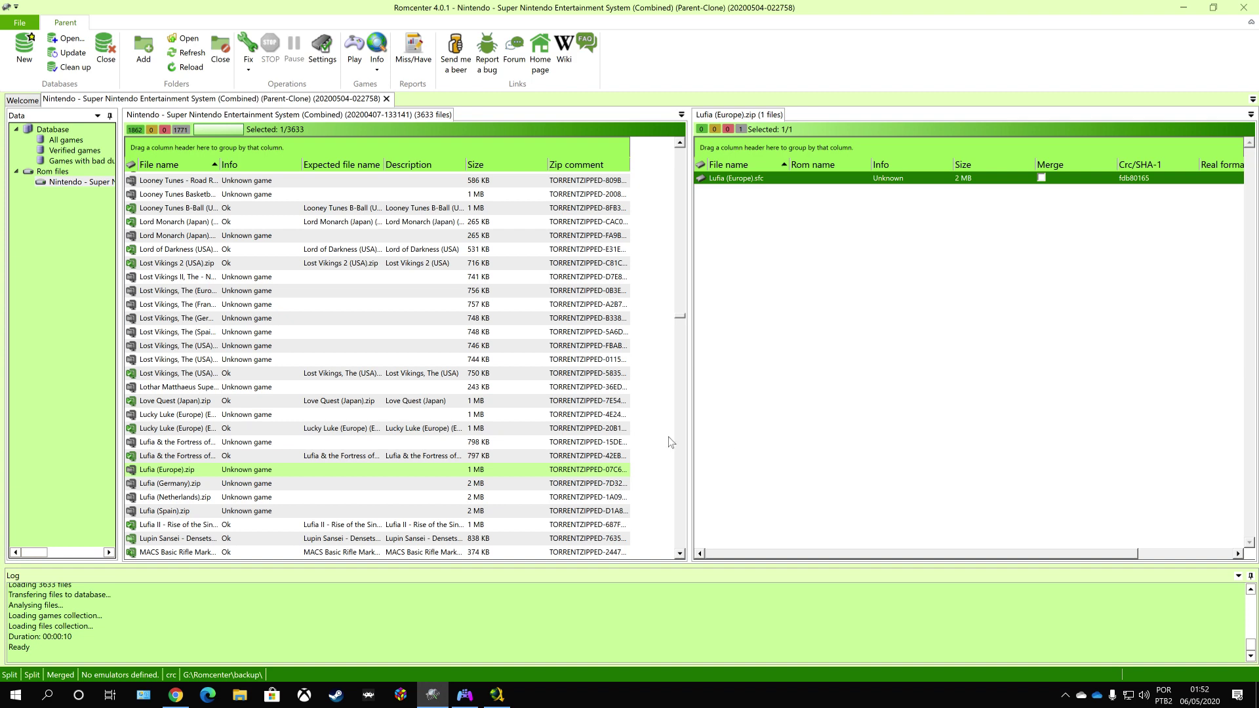
Hide the unknown files and the complete files in turn to compare both groups in the ROM folder.
click(180, 129)
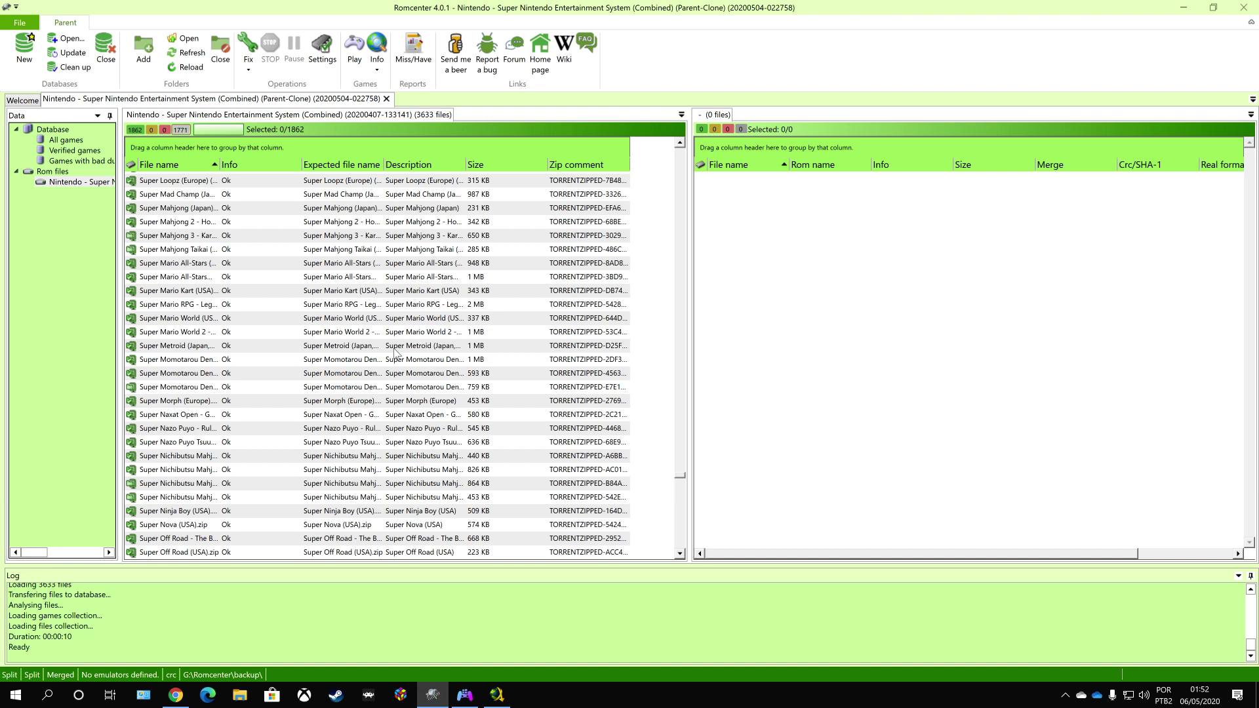
click(180, 130)
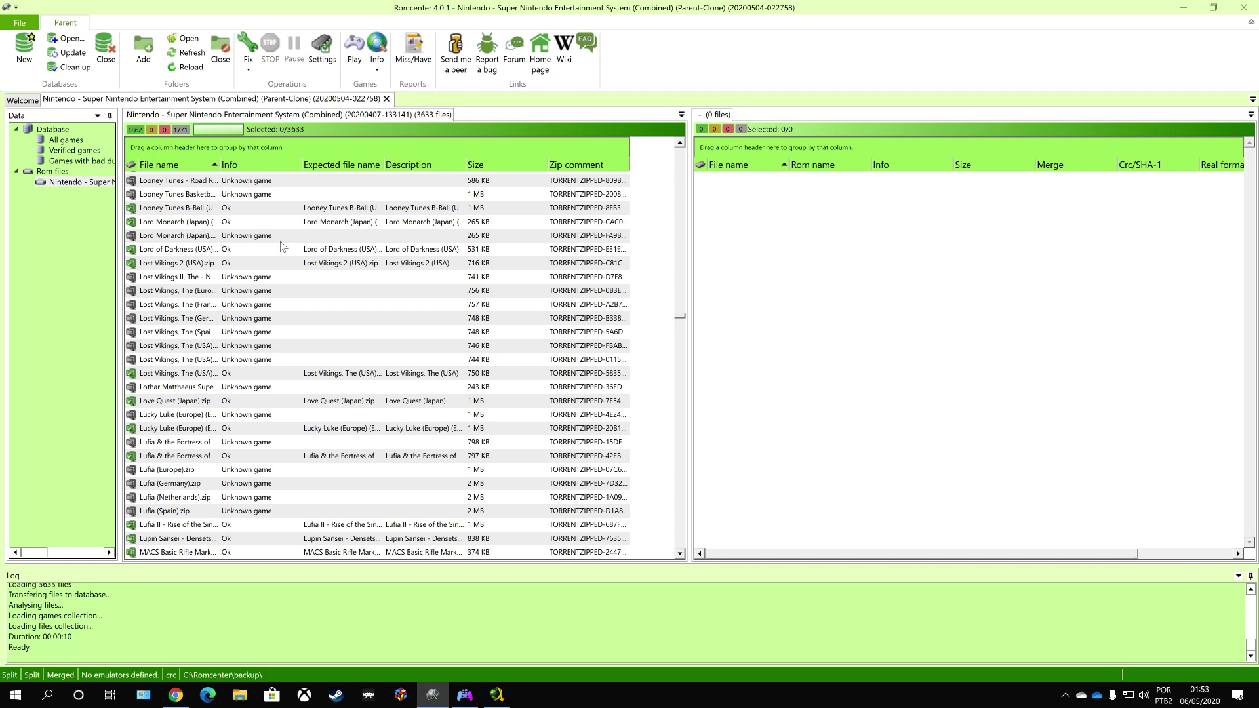
click(138, 133)
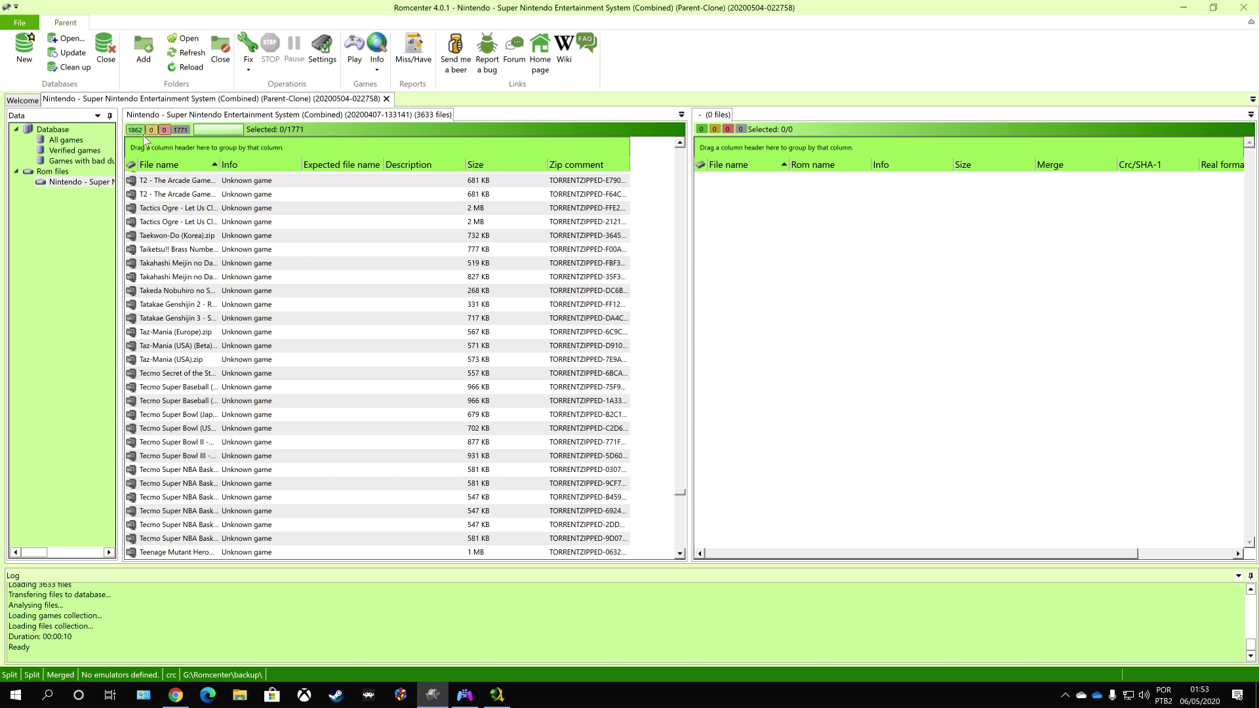
click(135, 131)
click(178, 131)
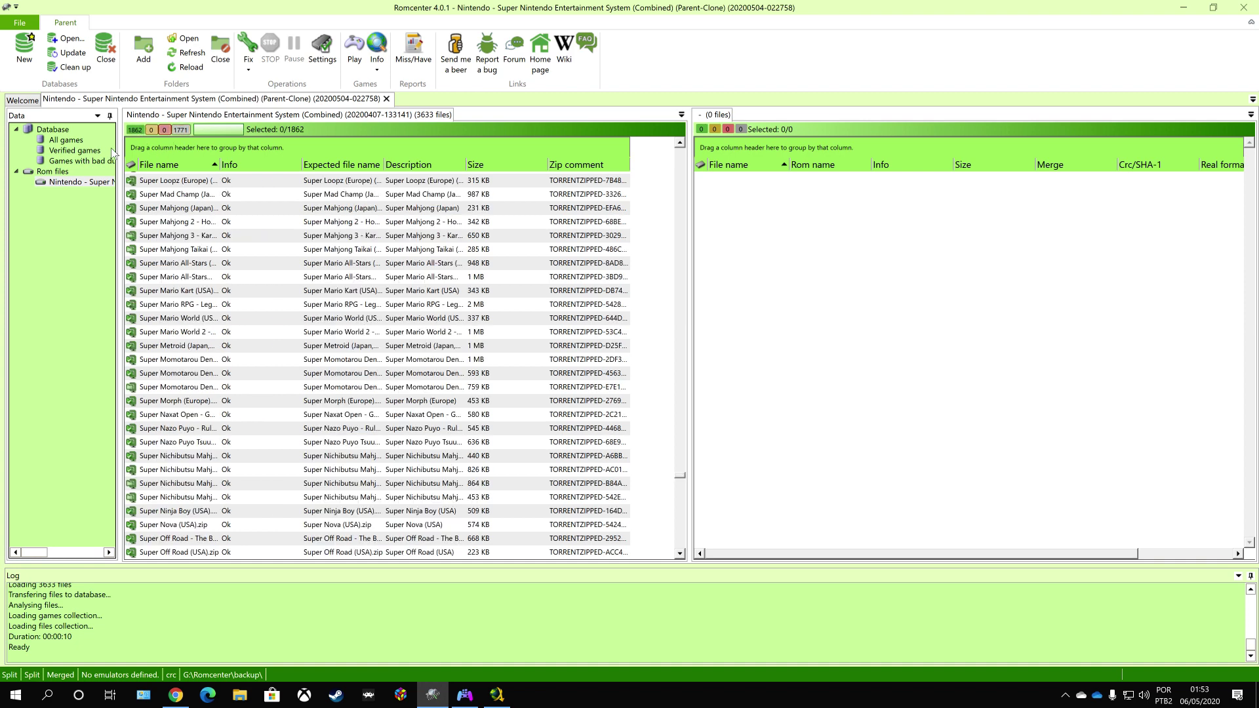
scroll(192, 404, down, 3)
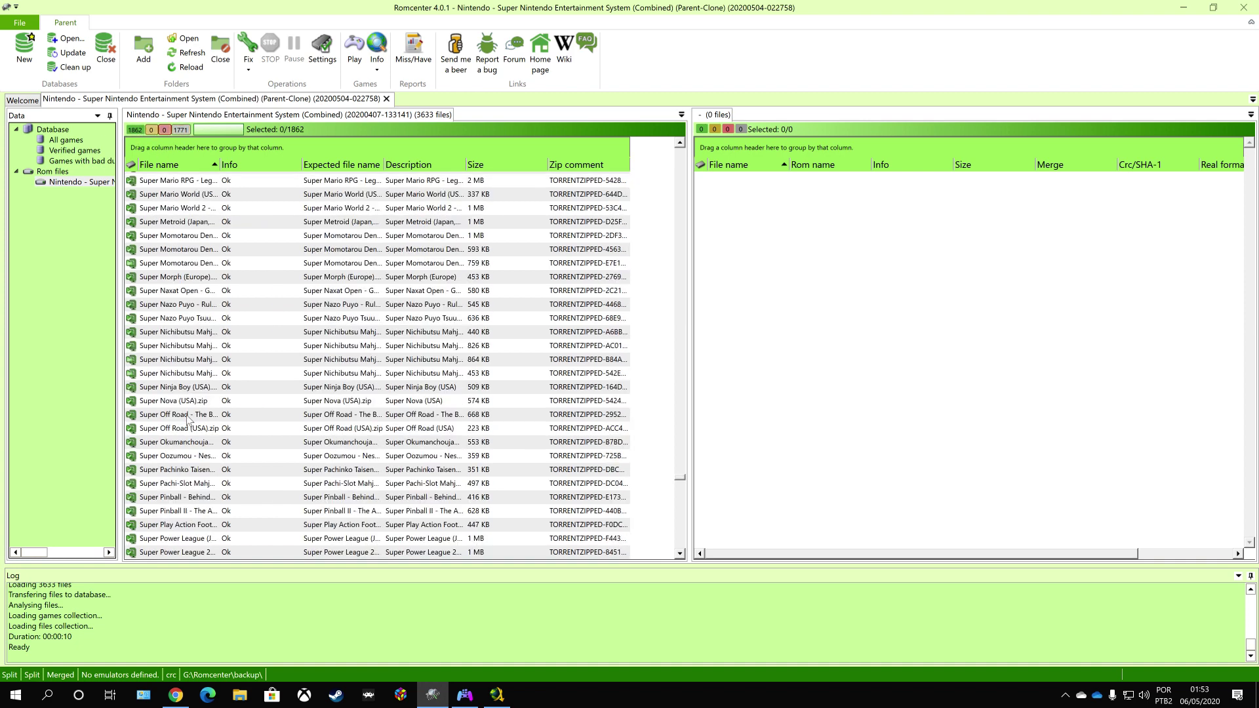
Hide the complete files so that the ROM folder lists only unknown games.
click(137, 130)
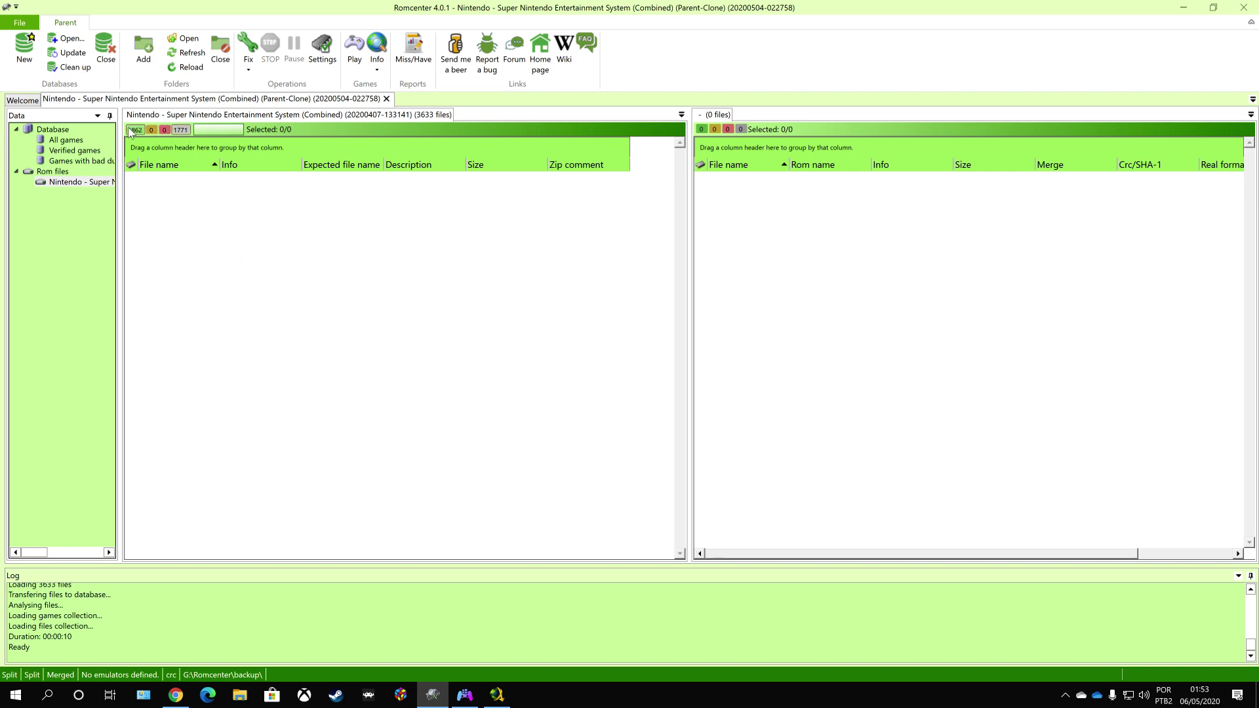
click(175, 130)
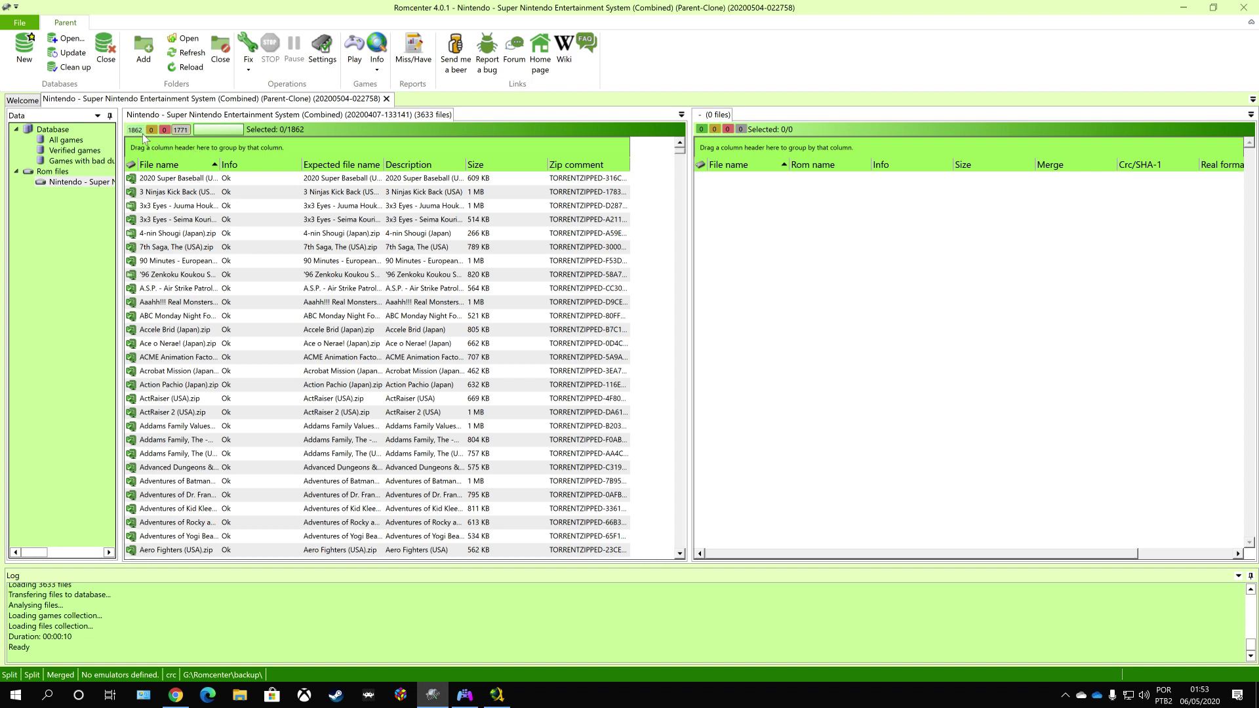
click(139, 130)
click(180, 130)
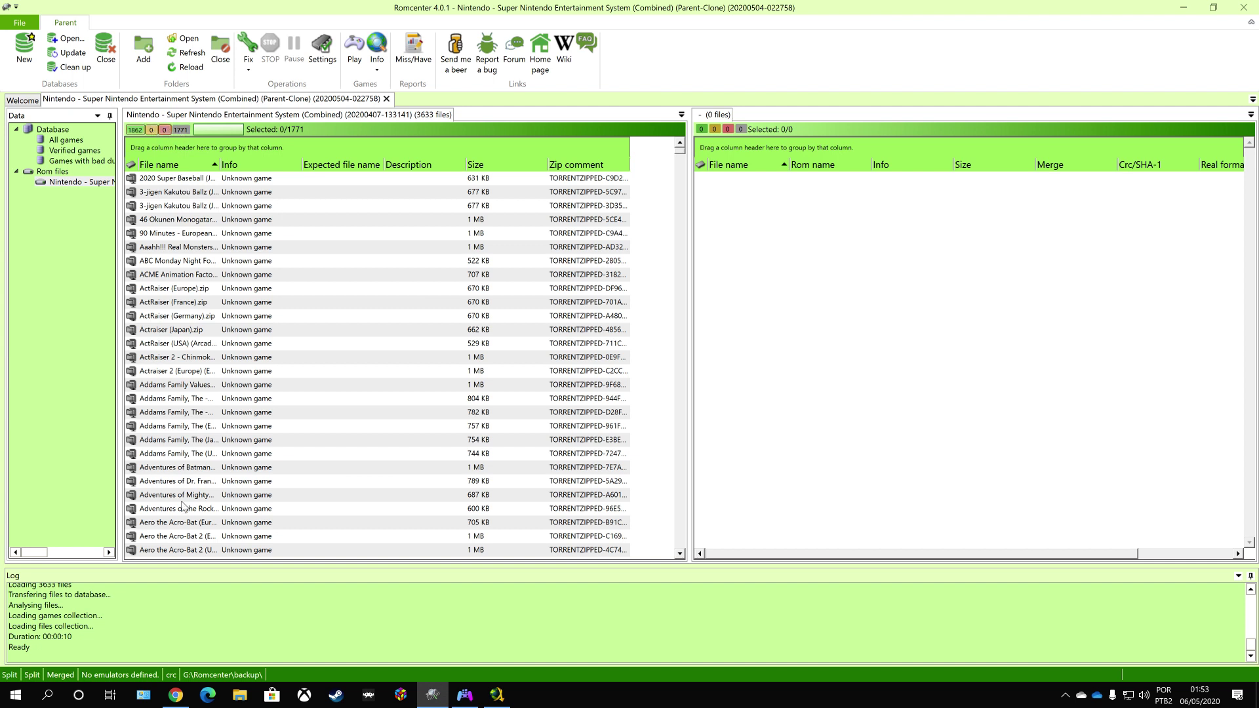
Widen the File name column and inspect unknown duplicates, including the Arcade, France, Germany and Europe versions of ActRaiser.
click(266, 467)
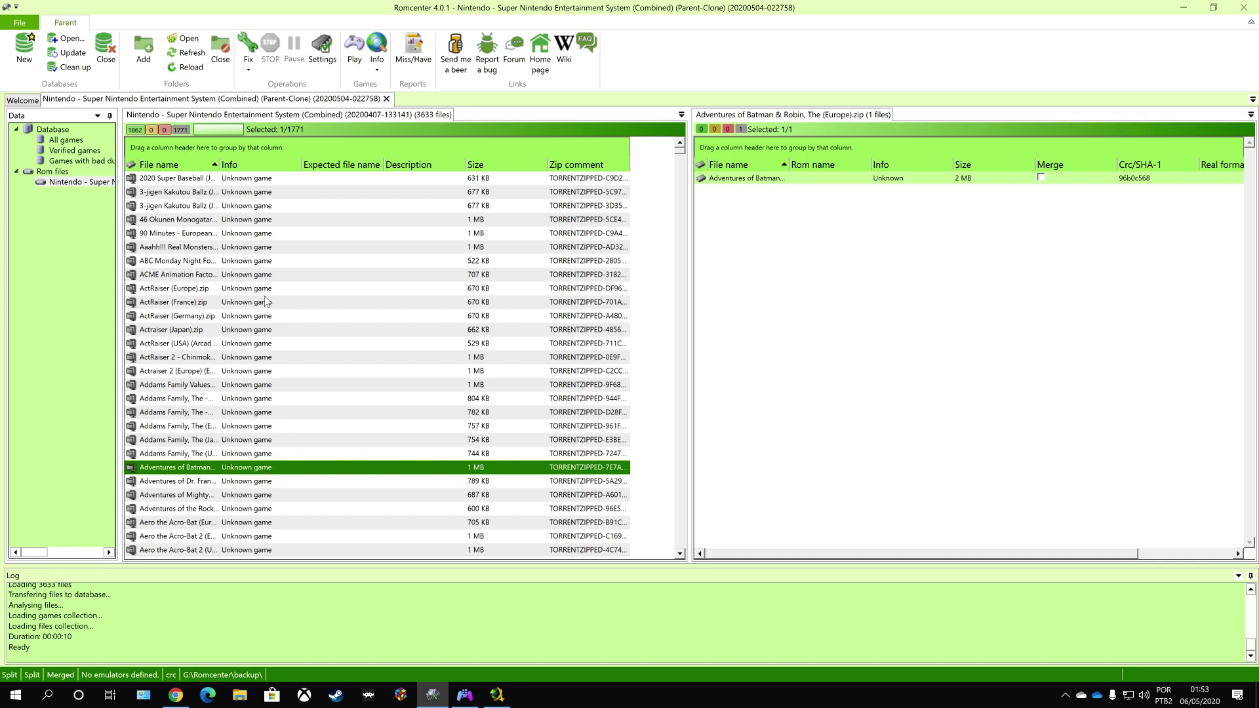
drag(219, 162, 373, 315)
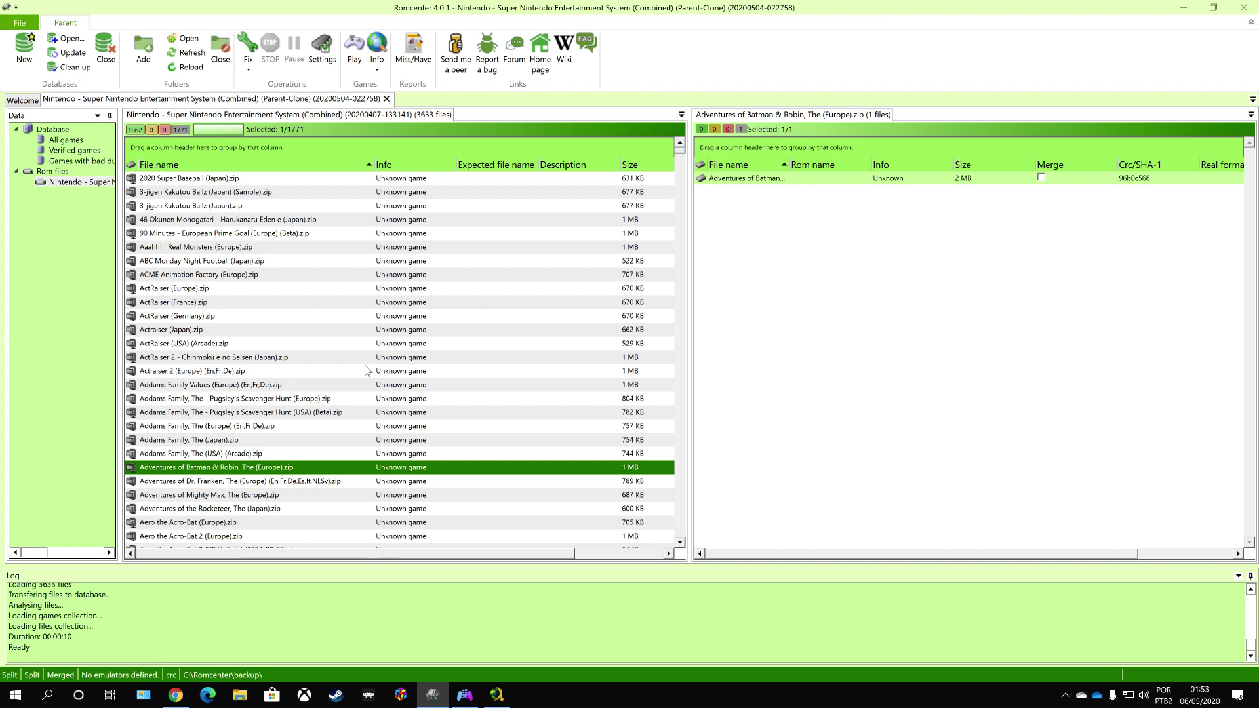
click(279, 192)
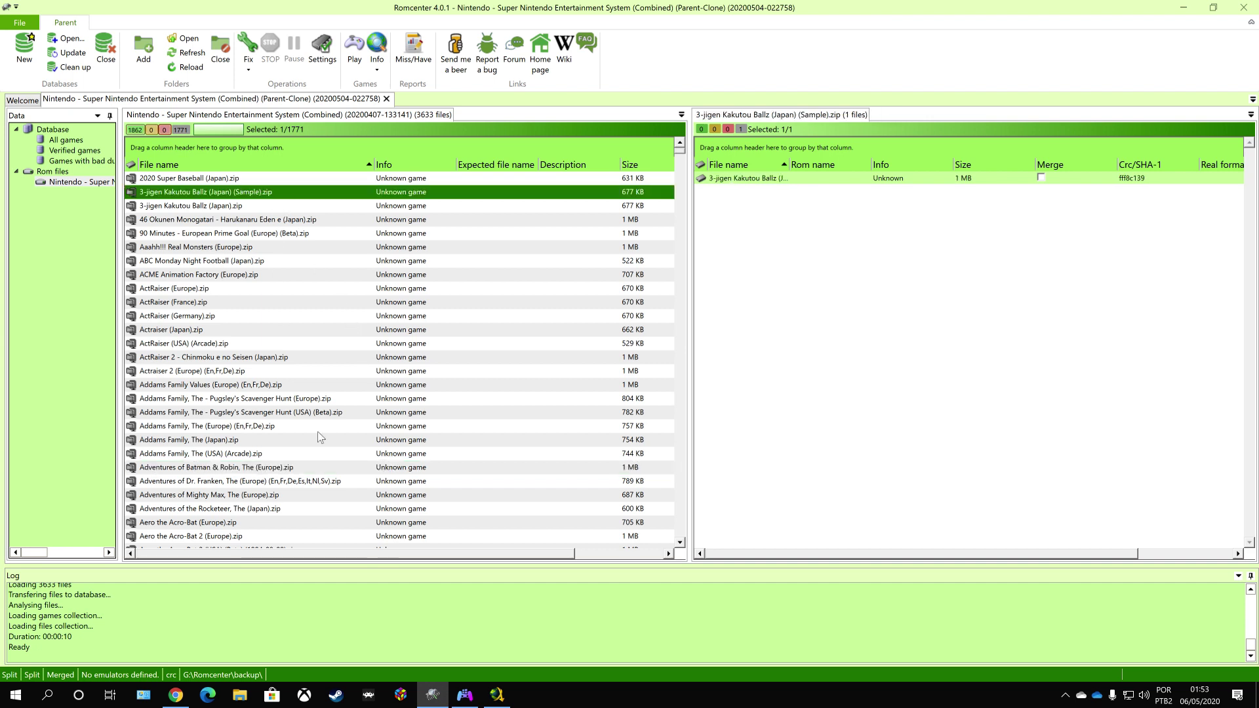
click(196, 345)
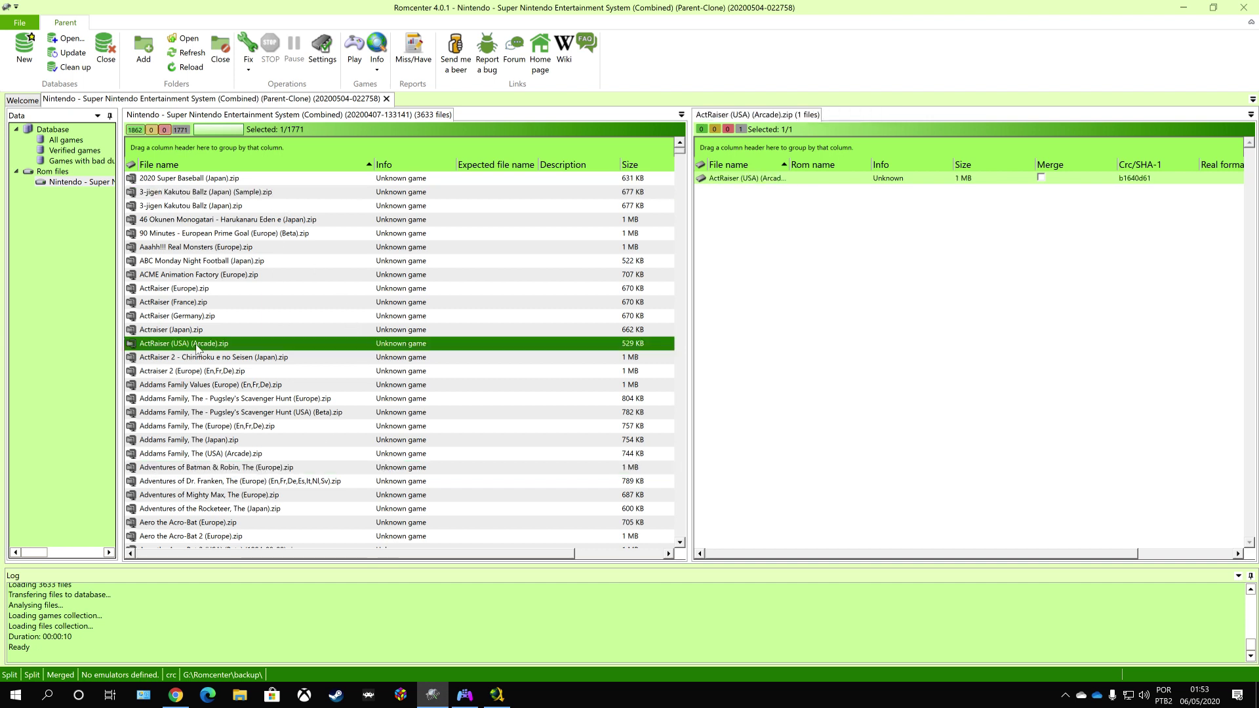
click(190, 303)
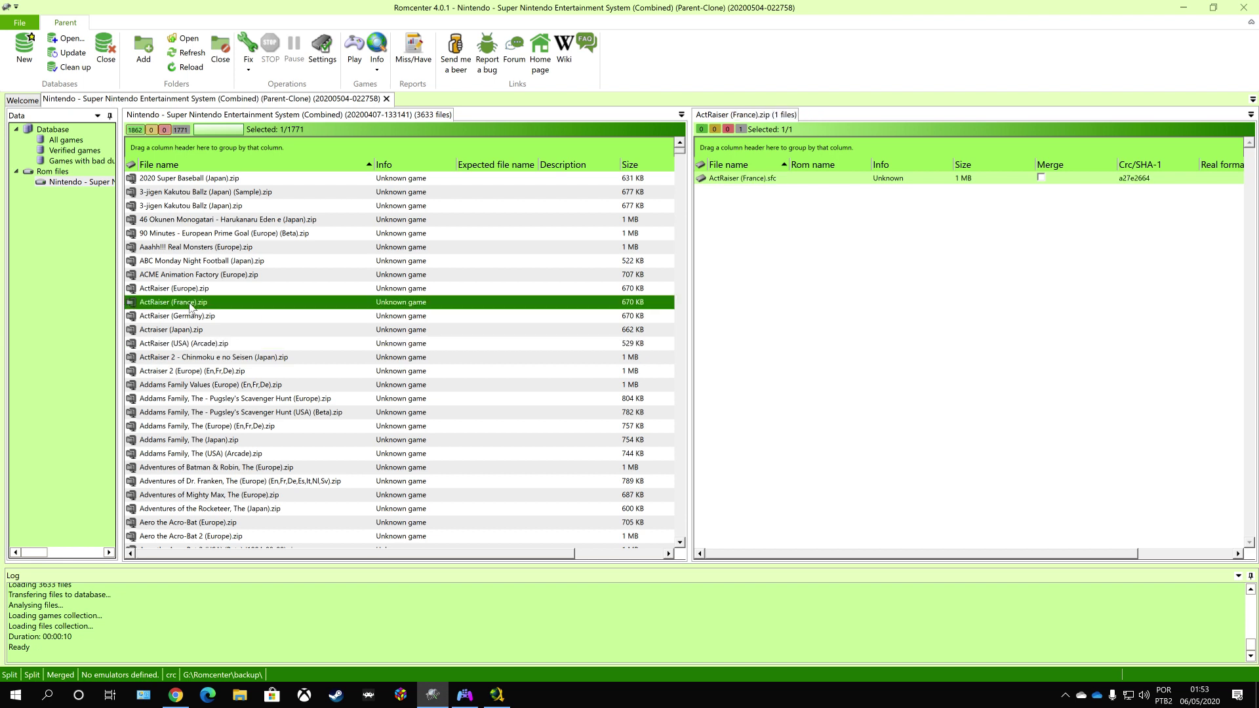
click(190, 316)
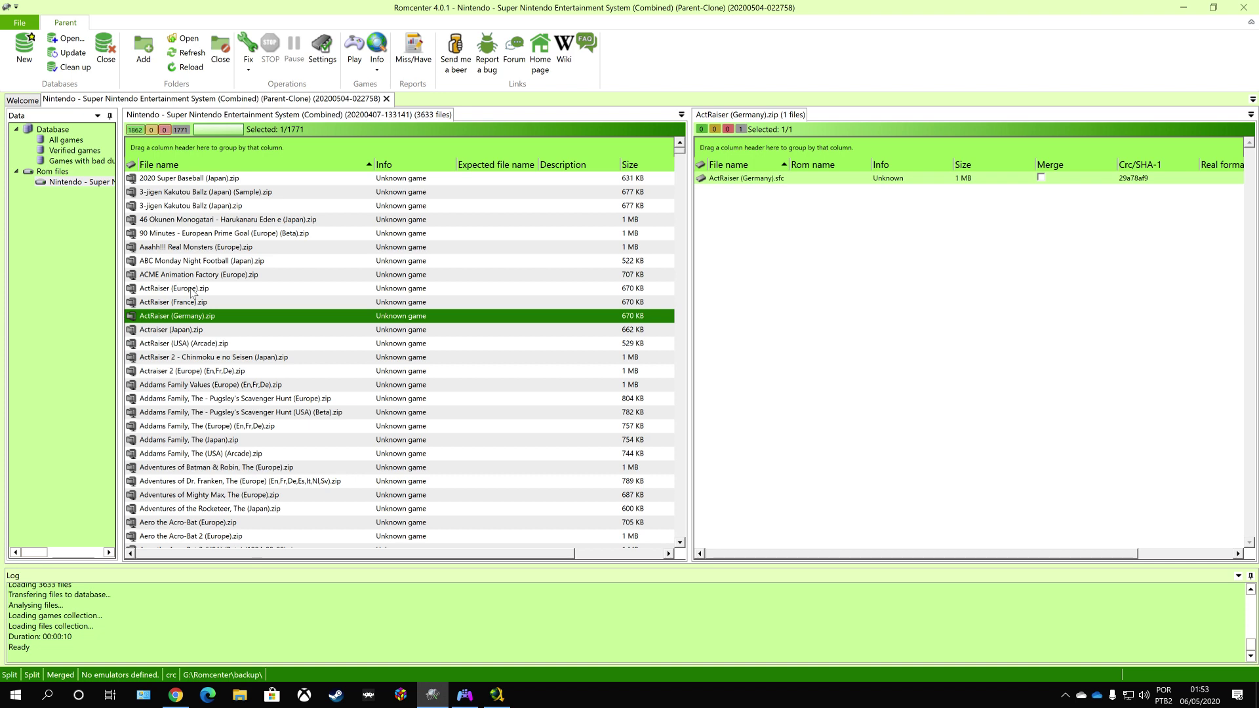
click(190, 289)
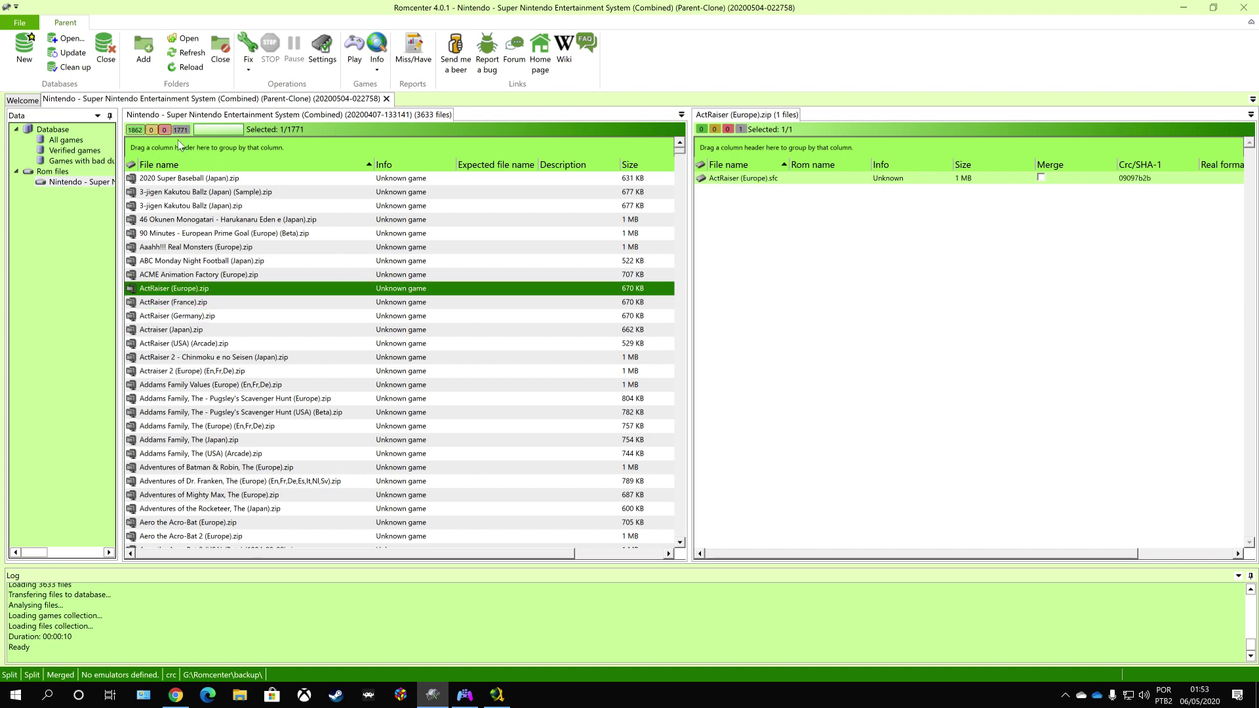
Show both complete and unknown files of the Super Nintendo ROM folder again and review the available Fix operations.
click(152, 130)
click(87, 186)
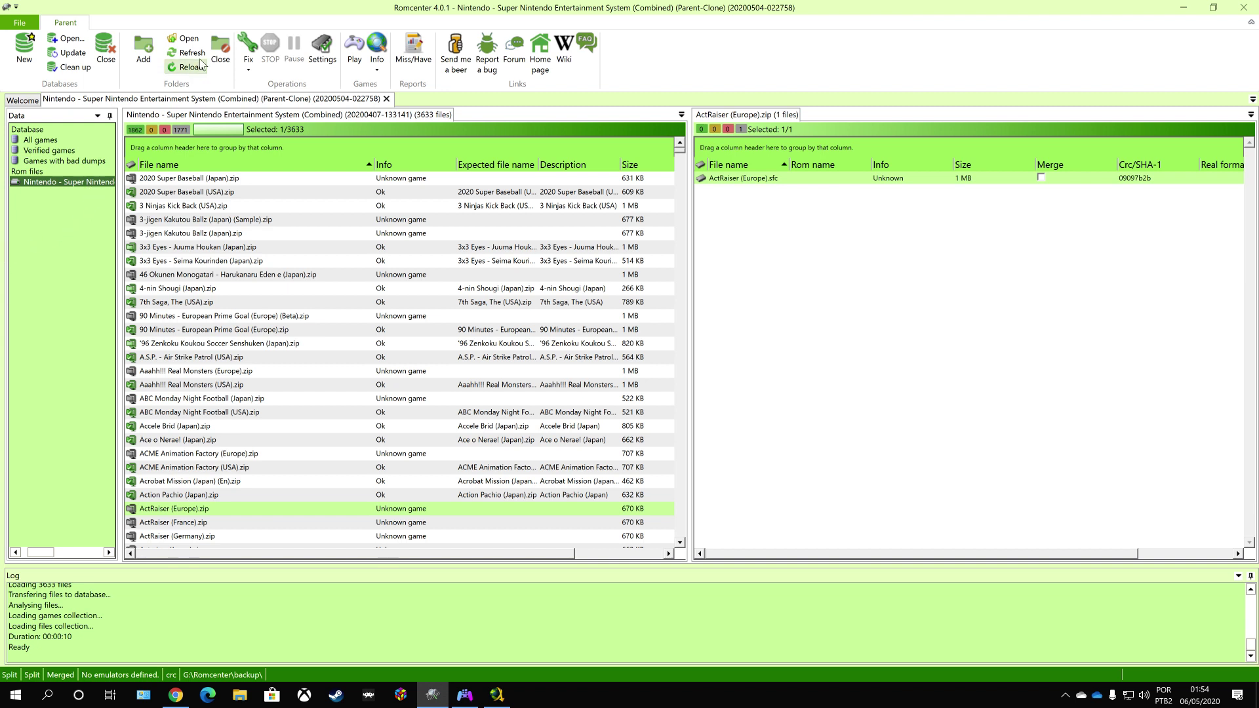
click(247, 65)
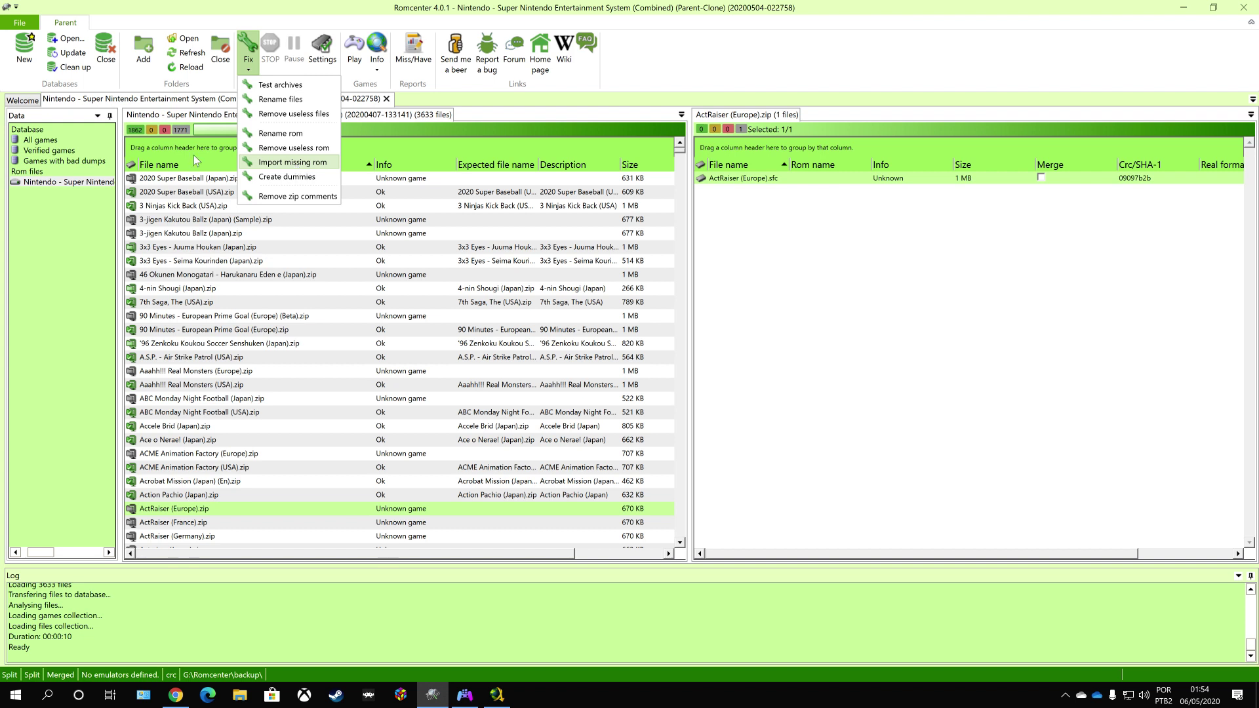
click(46, 204)
Inspect the 90 Minutes - European Prime Goal (Europe) (Beta).zip entry in the Super Nintendo ROM folder.
click(76, 184)
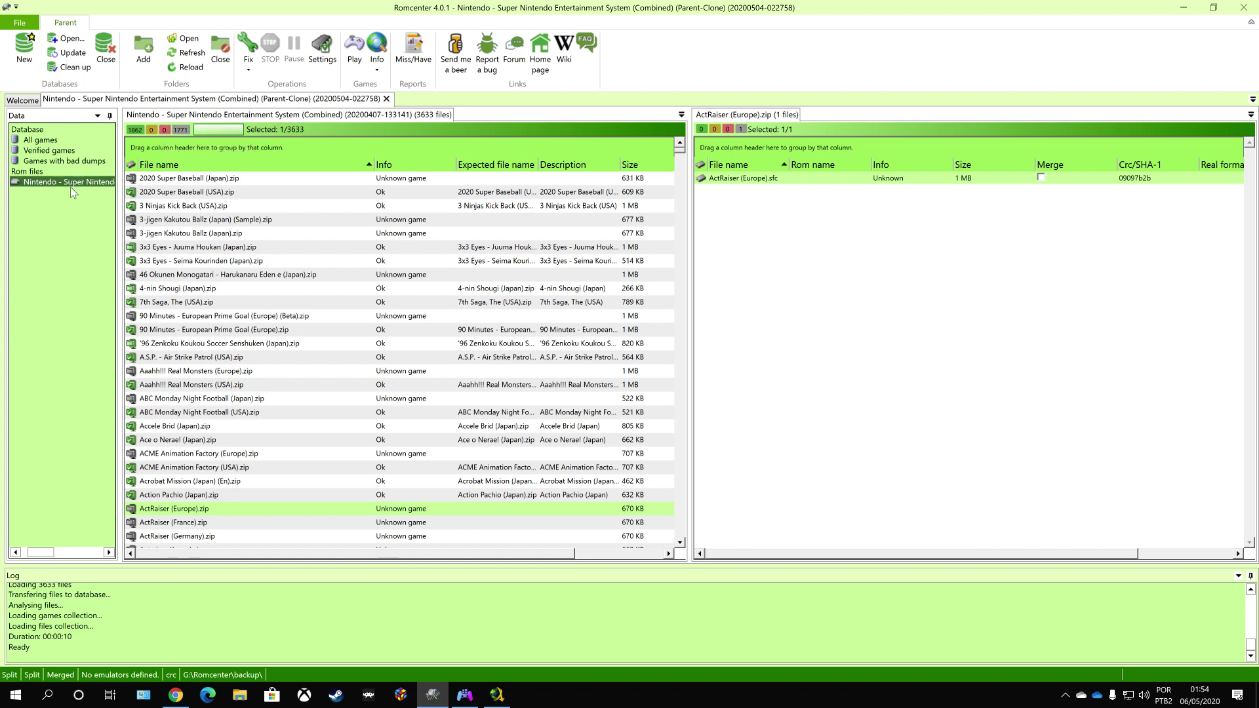
click(310, 334)
click(197, 317)
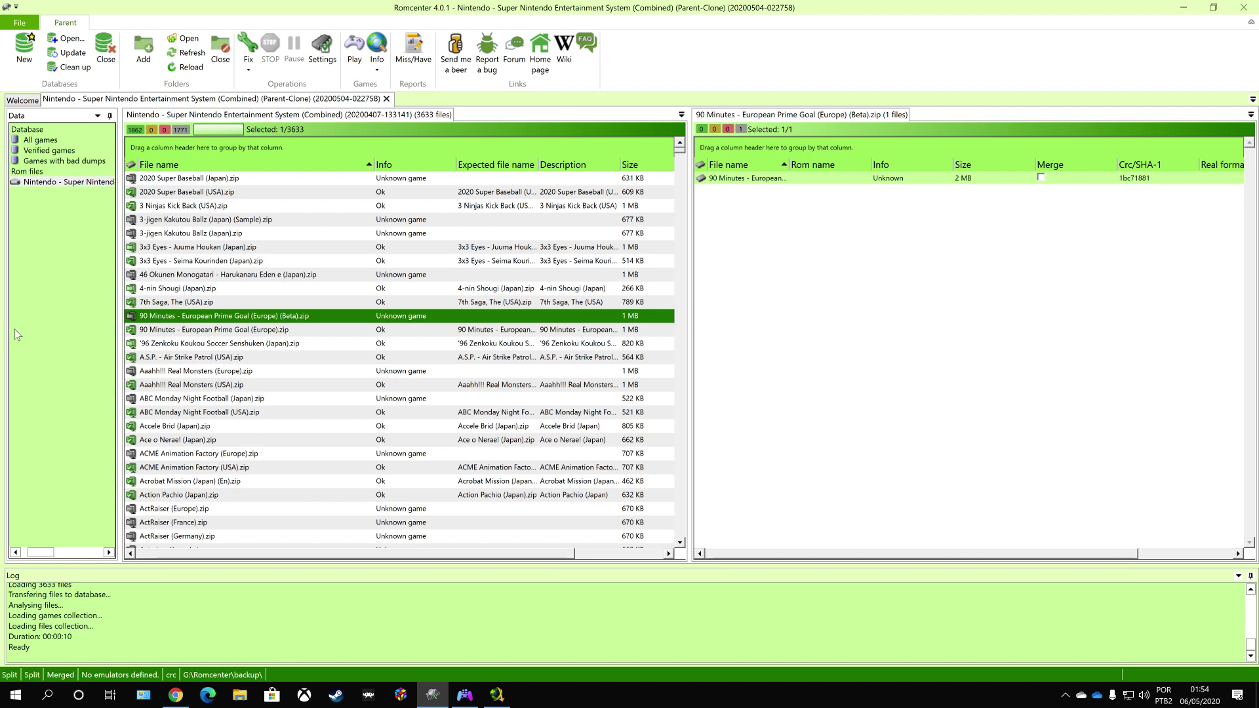
Add the G:\Compressed folder as another ROM path in the Super Nintendo database.
click(147, 58)
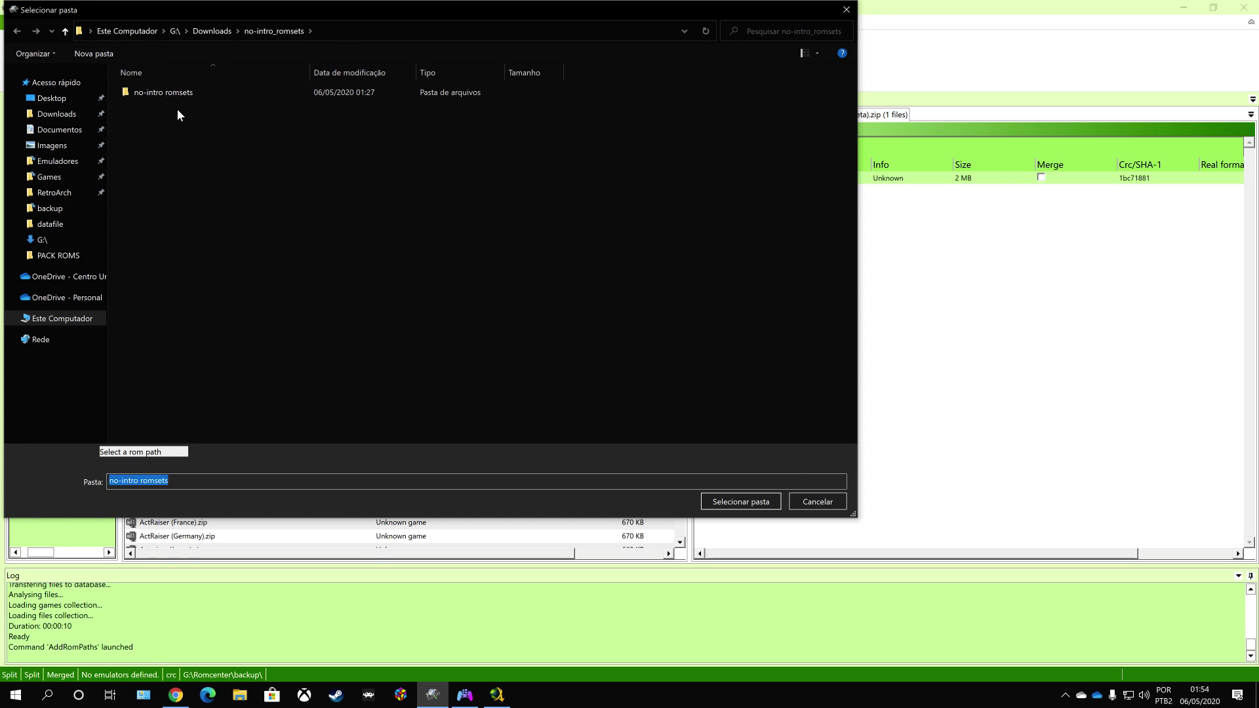
click(65, 31)
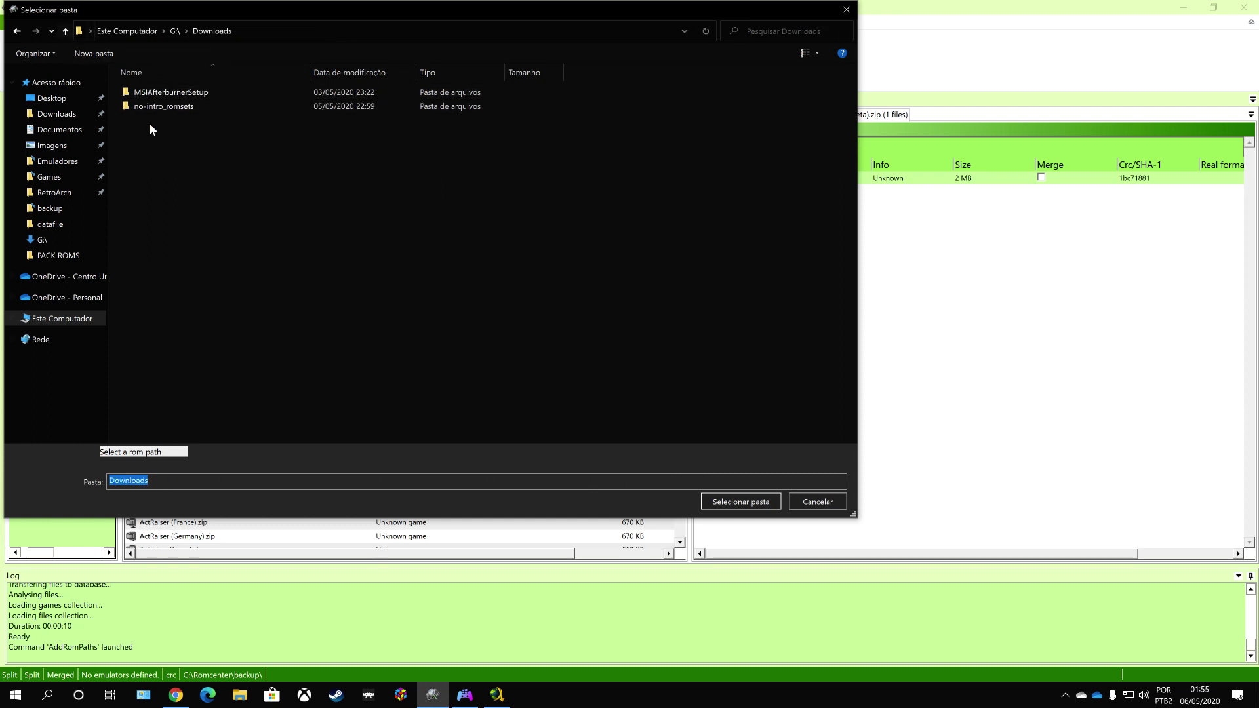
click(51, 116)
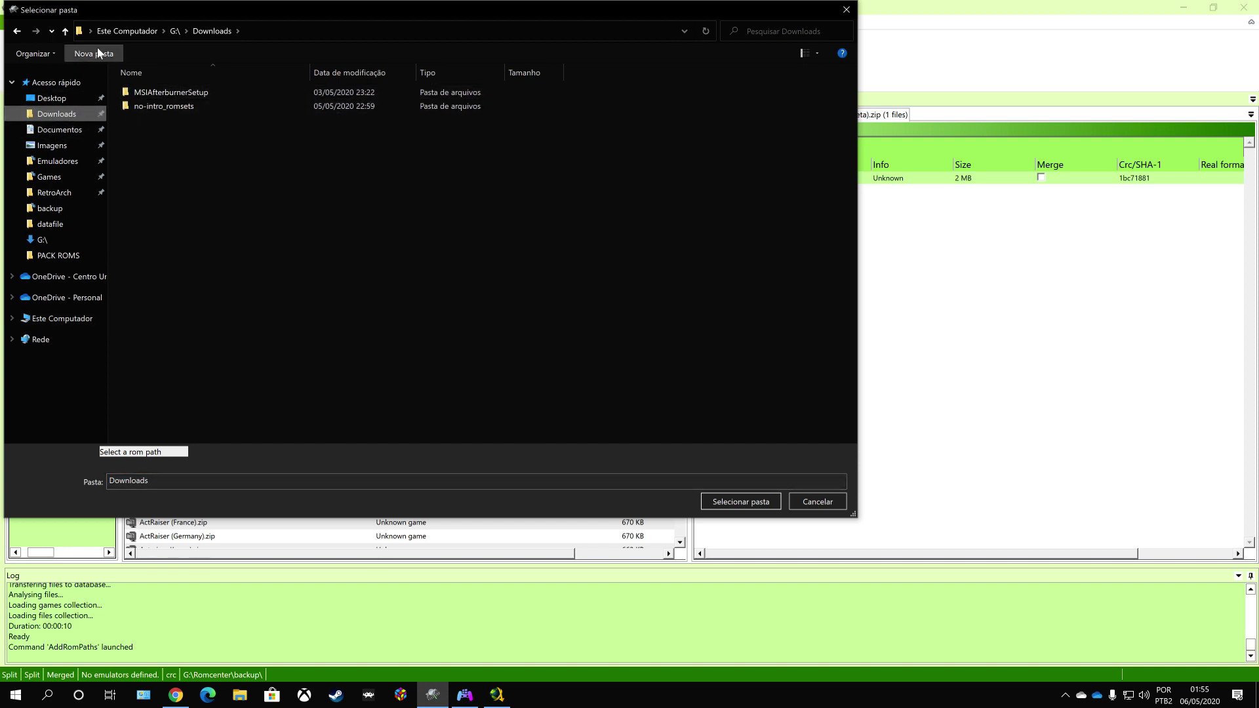
click(66, 30)
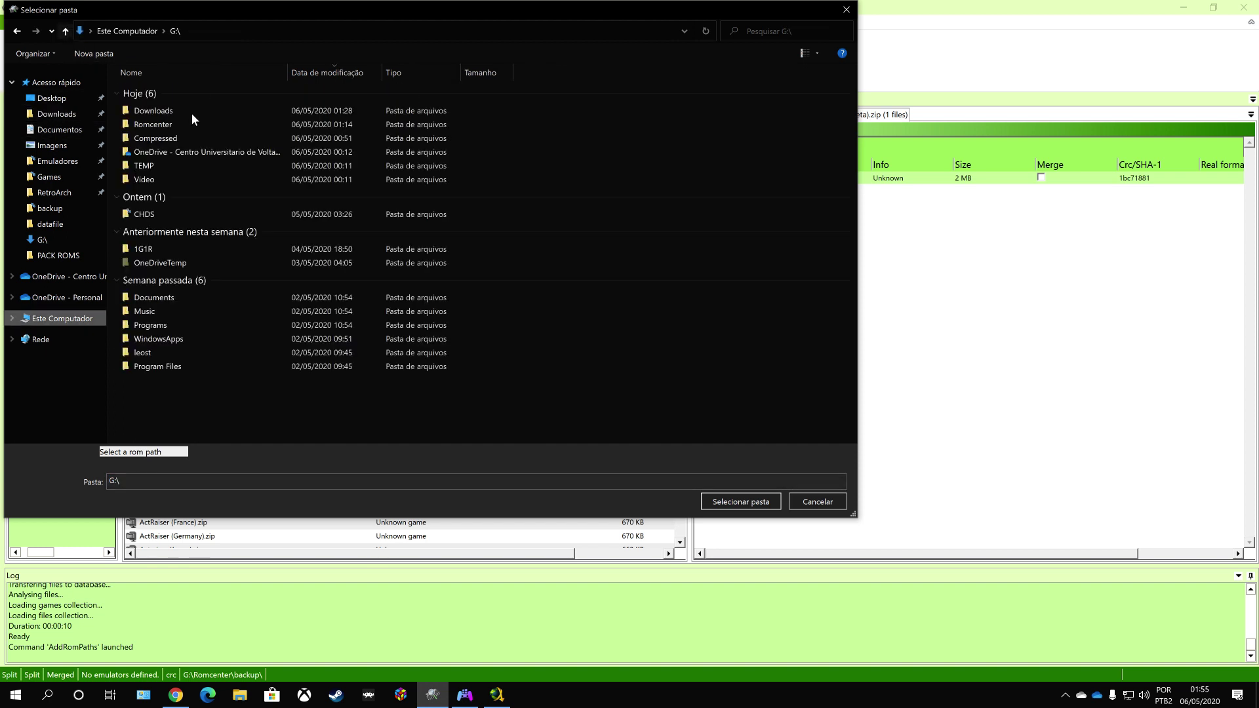
click(167, 137)
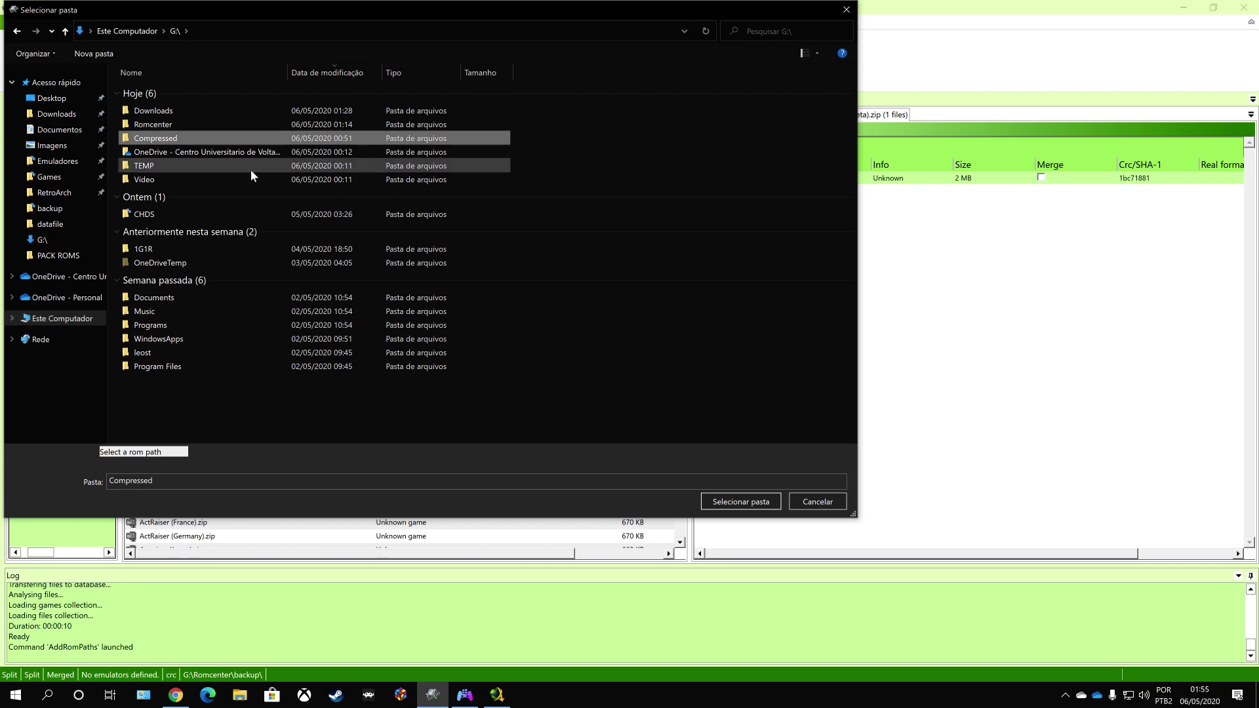
double_click(210, 137)
click(65, 30)
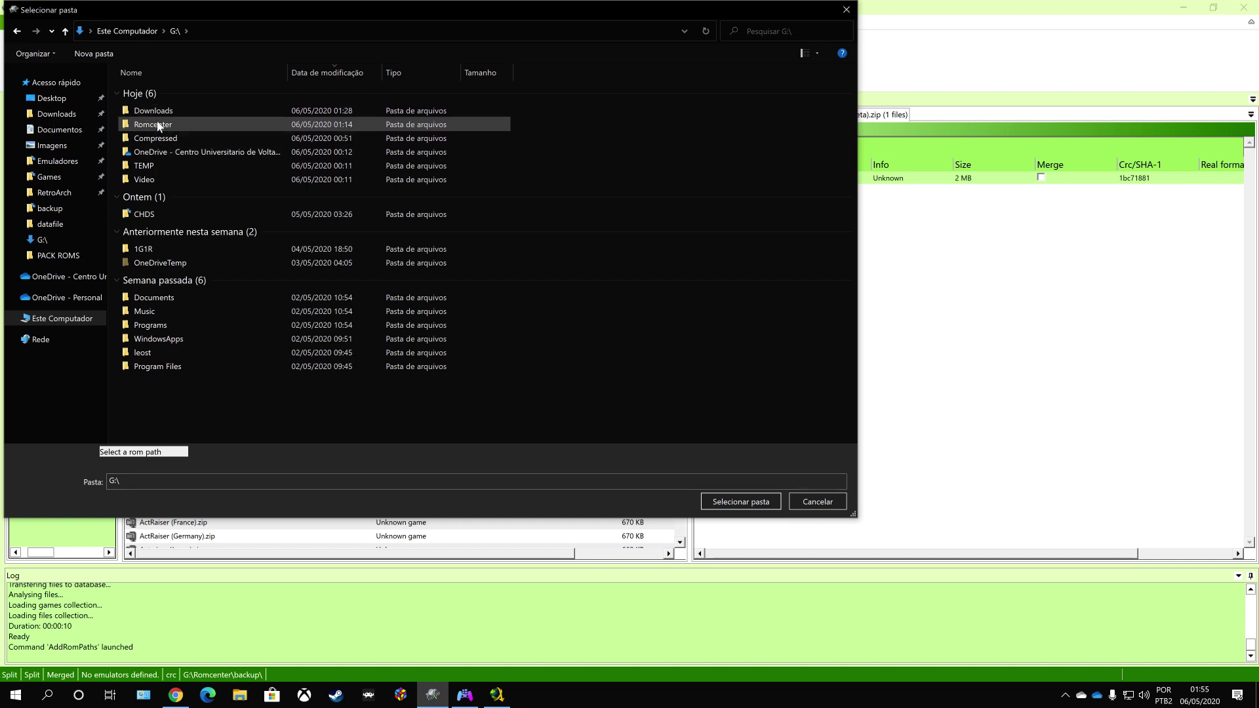
click(163, 139)
click(746, 508)
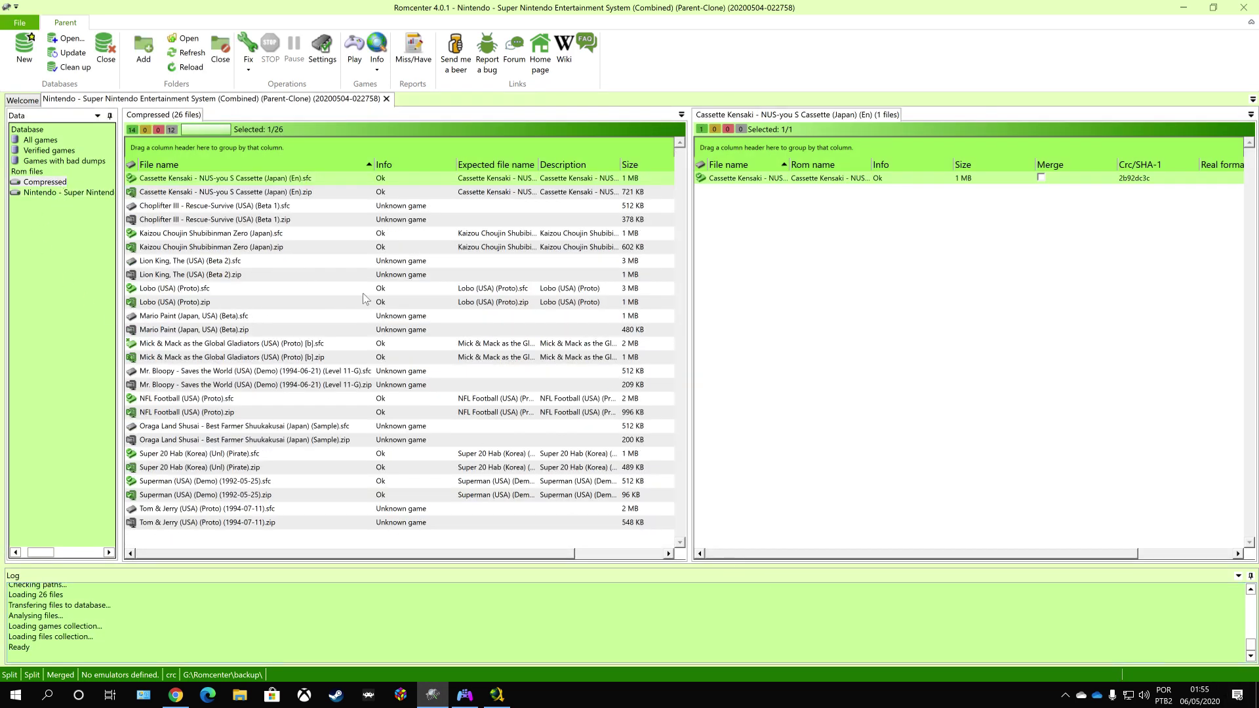
Inspect the Lion King (Beta 2) and Mick & Mack entries in Compressed, and view the Super Nintendo folder and All games lists.
click(348, 262)
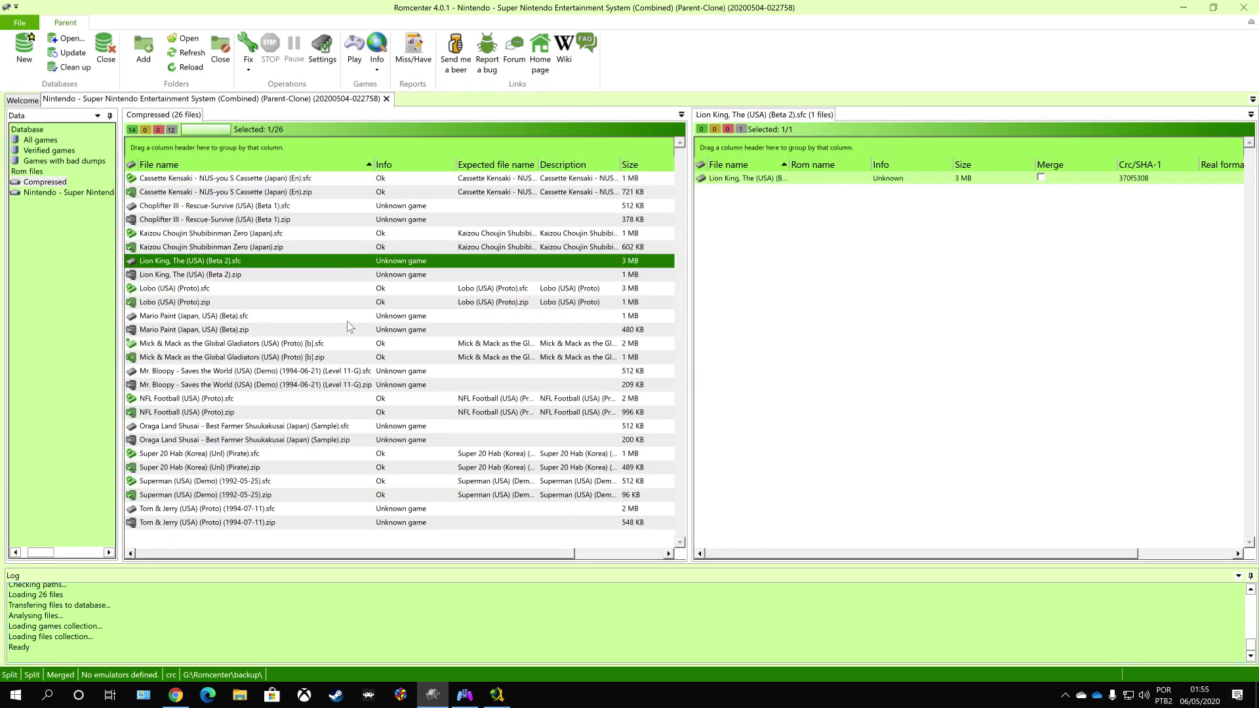
click(238, 358)
click(198, 344)
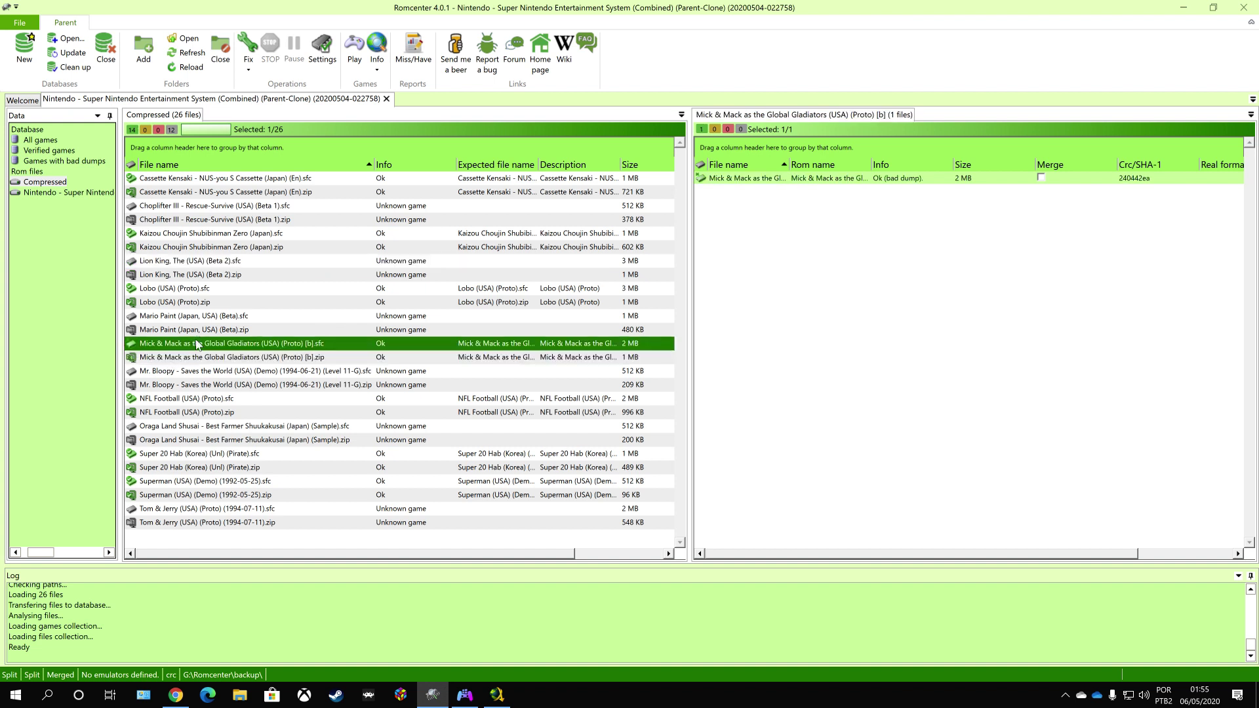
click(87, 193)
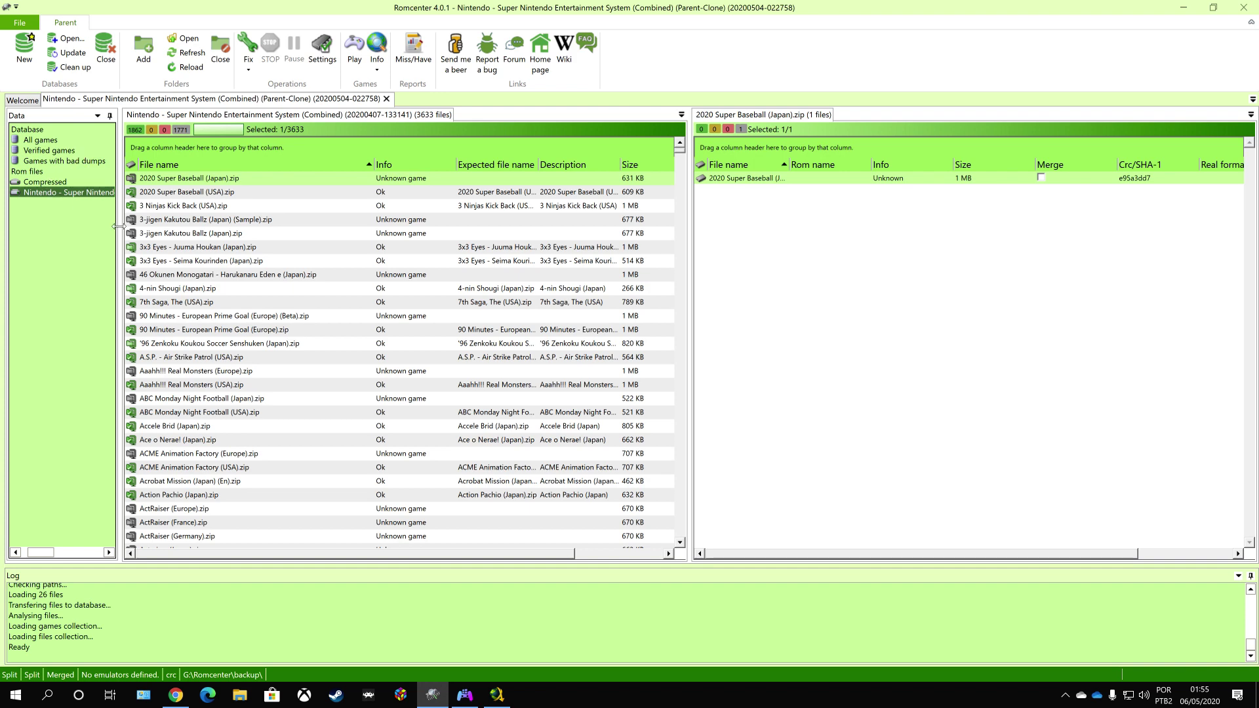
click(51, 140)
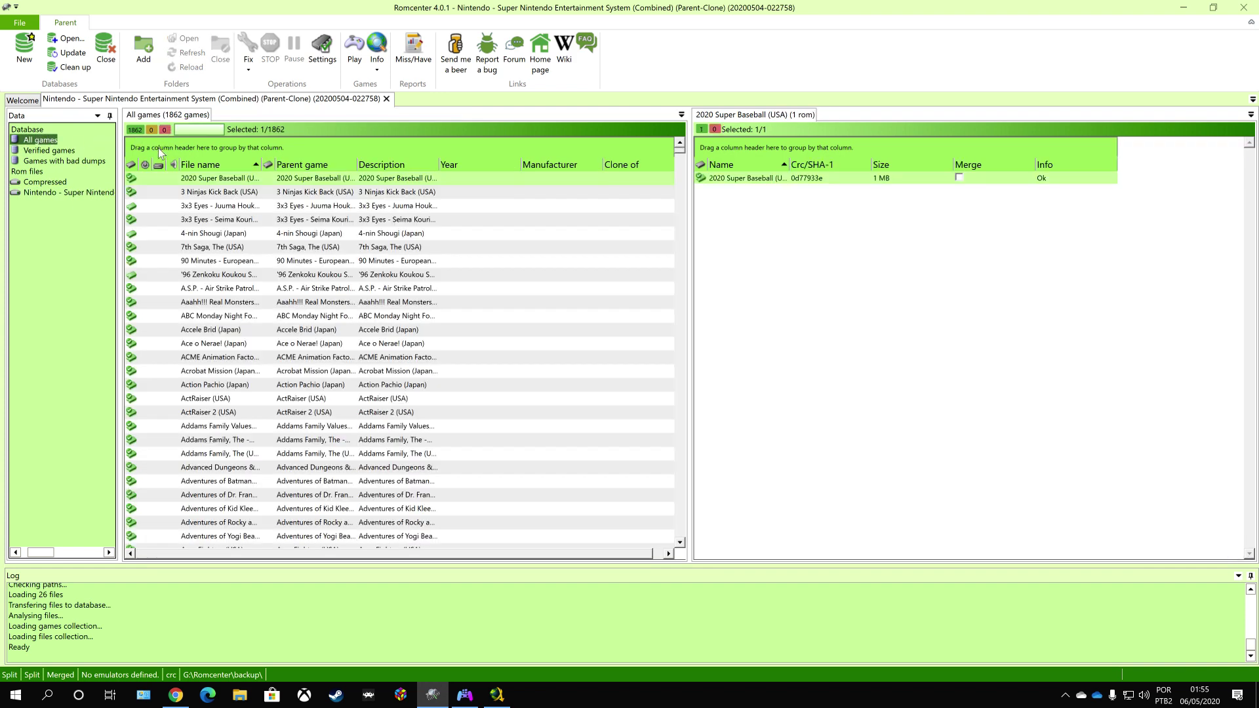
Run Fix on the Compressed ROM folder and return to the Super Nintendo ROM folder's list.
click(40, 183)
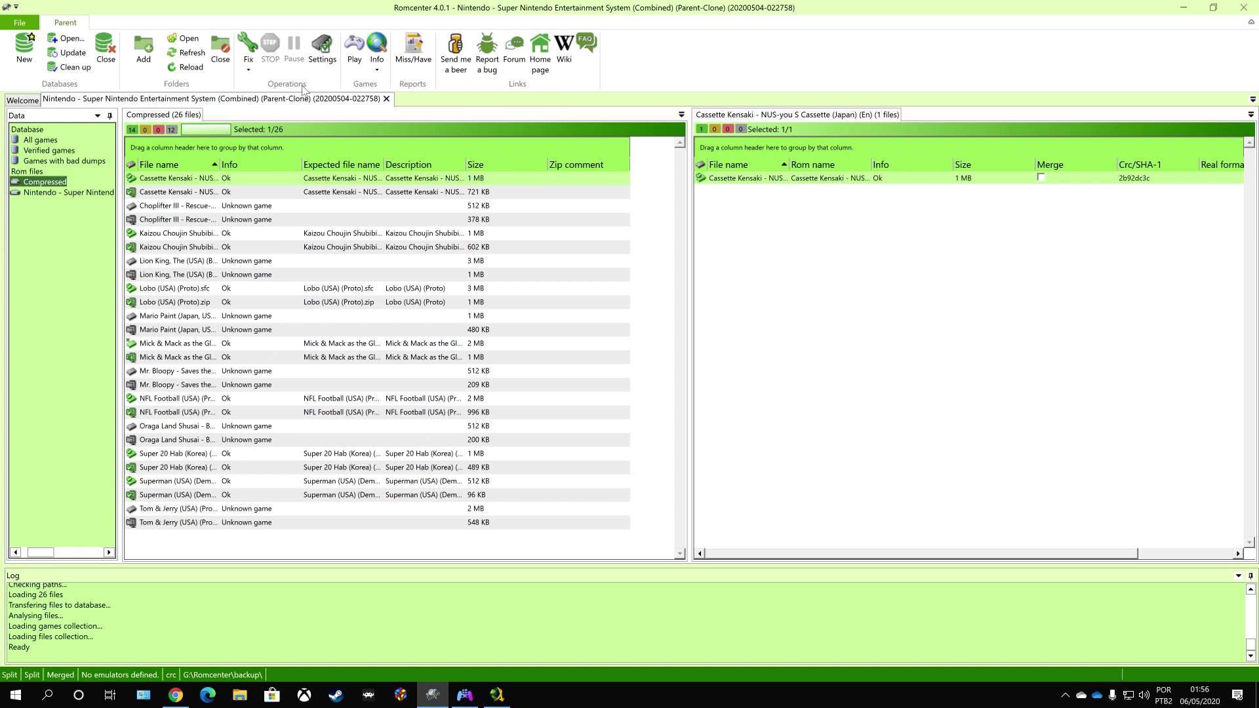
click(248, 46)
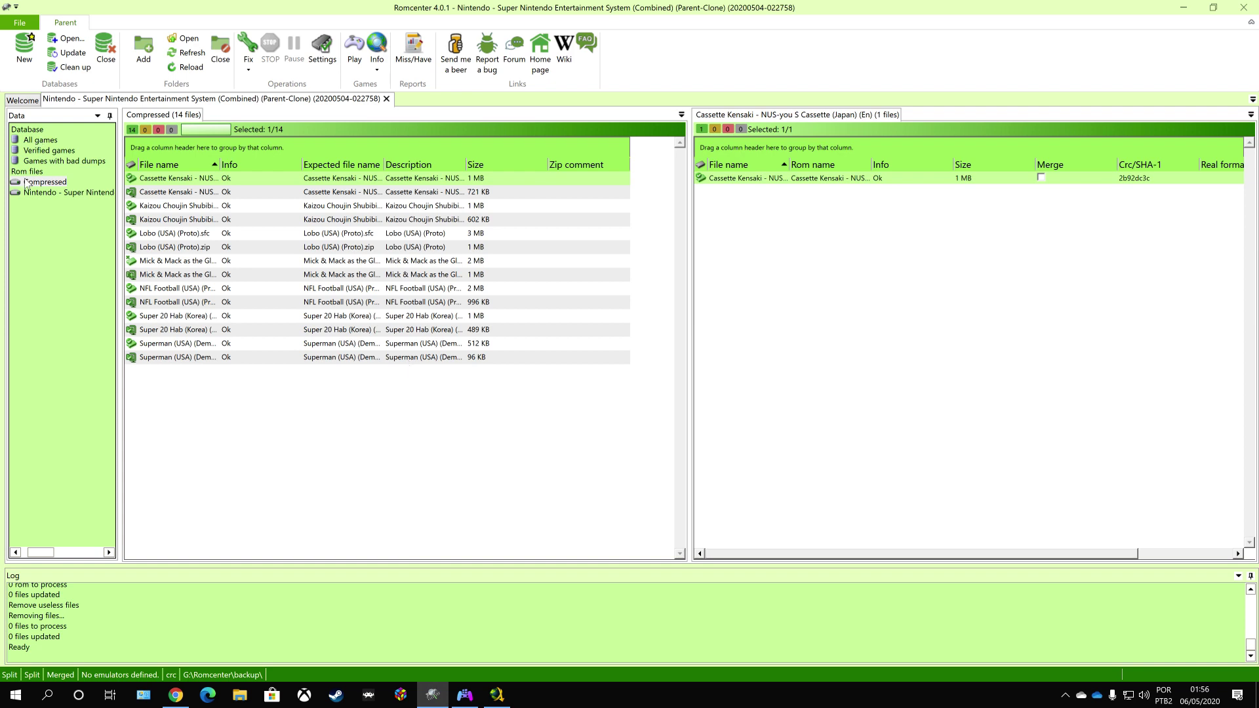
click(45, 195)
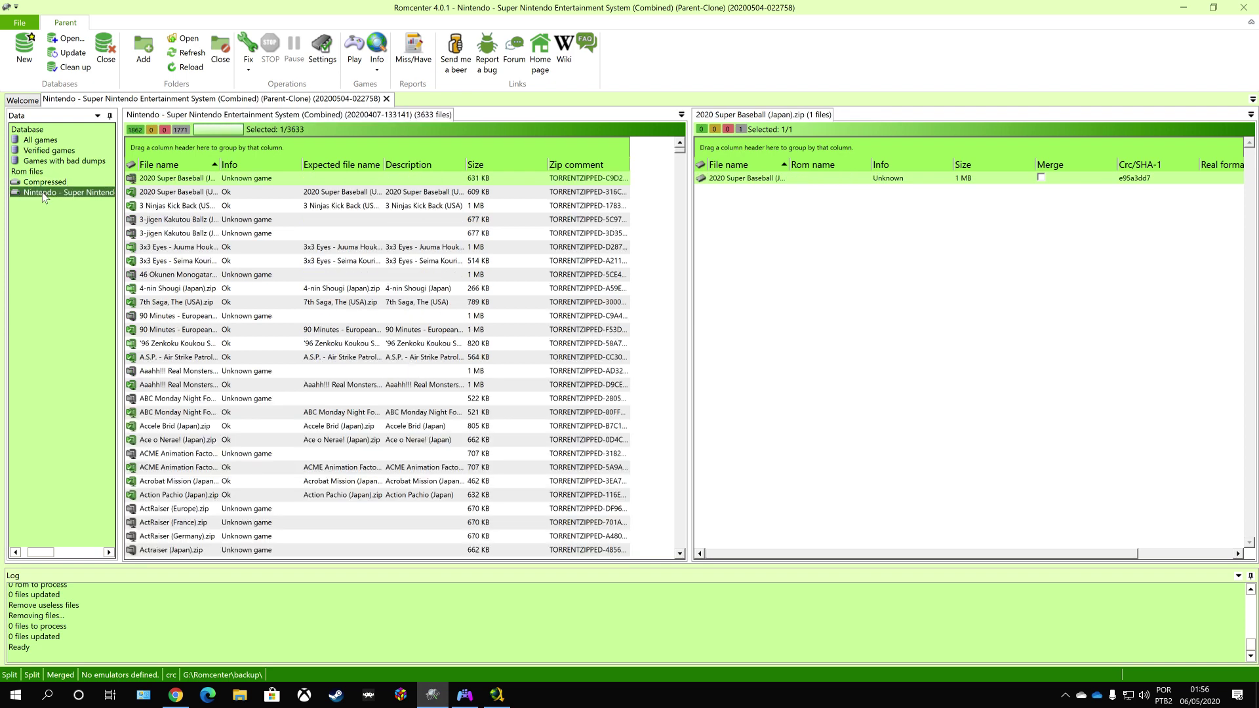
Delete all files from the G:\Romcenter\backup folder in File Explorer and close its window.
click(240, 695)
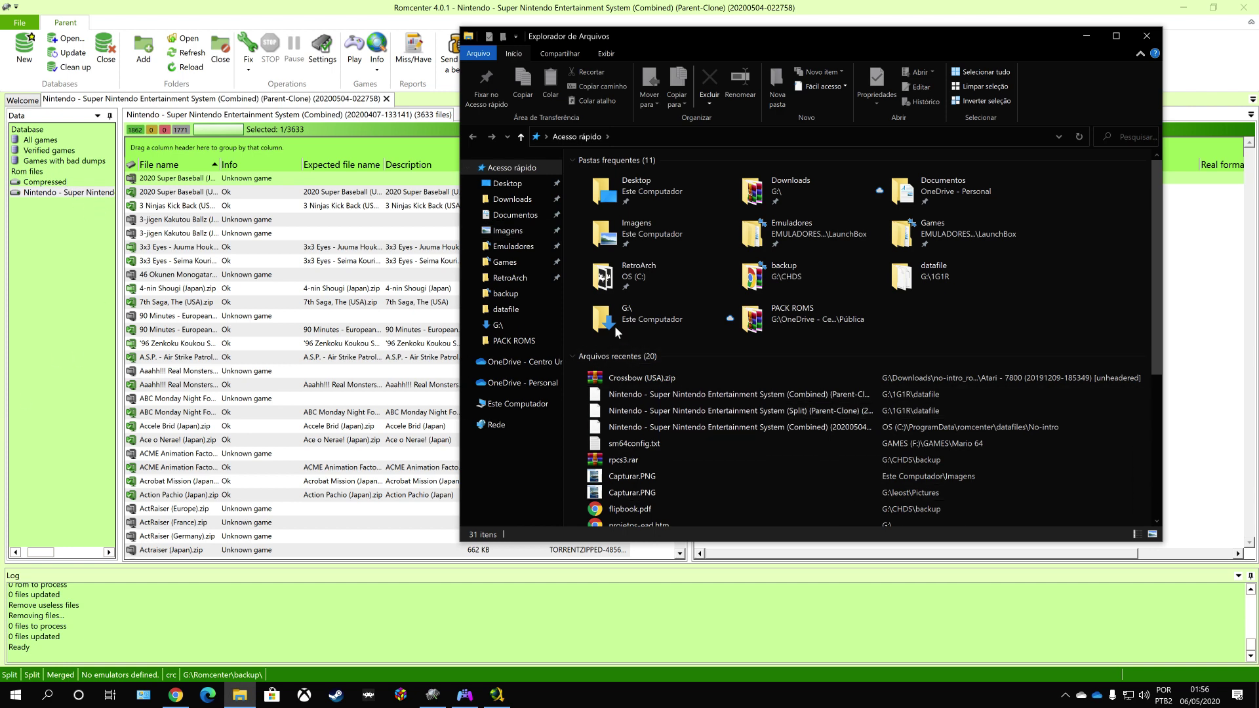
double_click(622, 328)
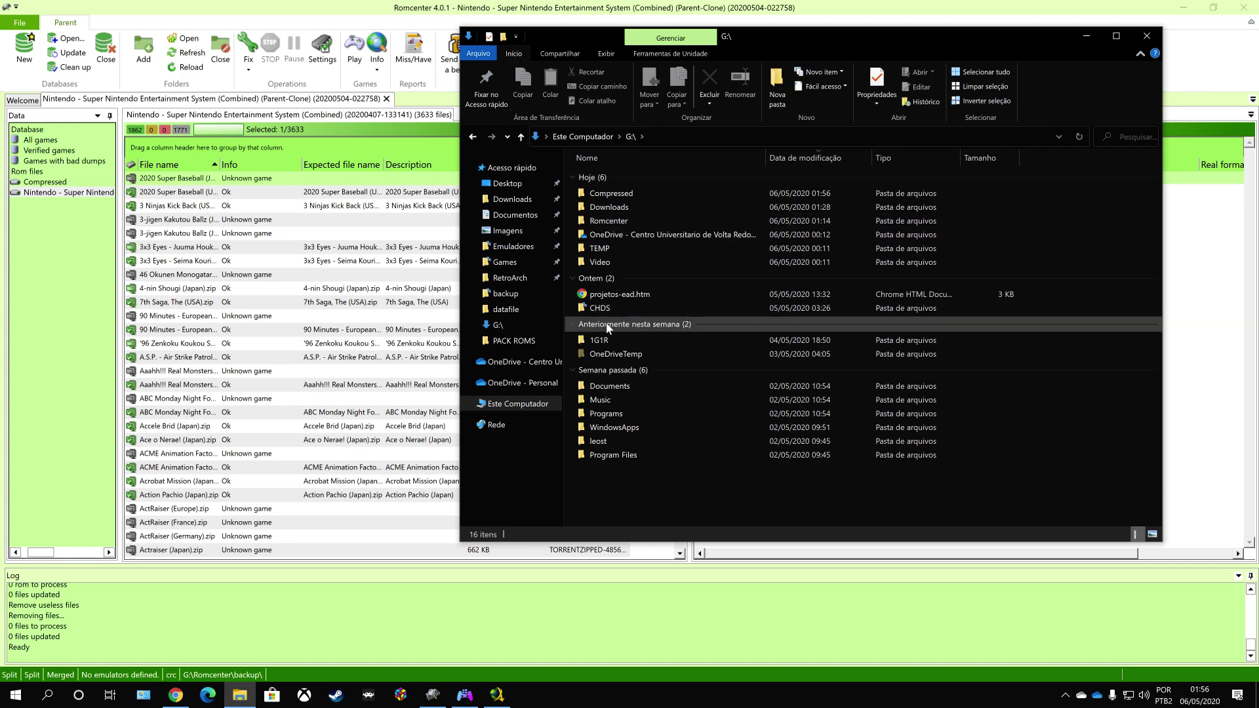
double_click(604, 220)
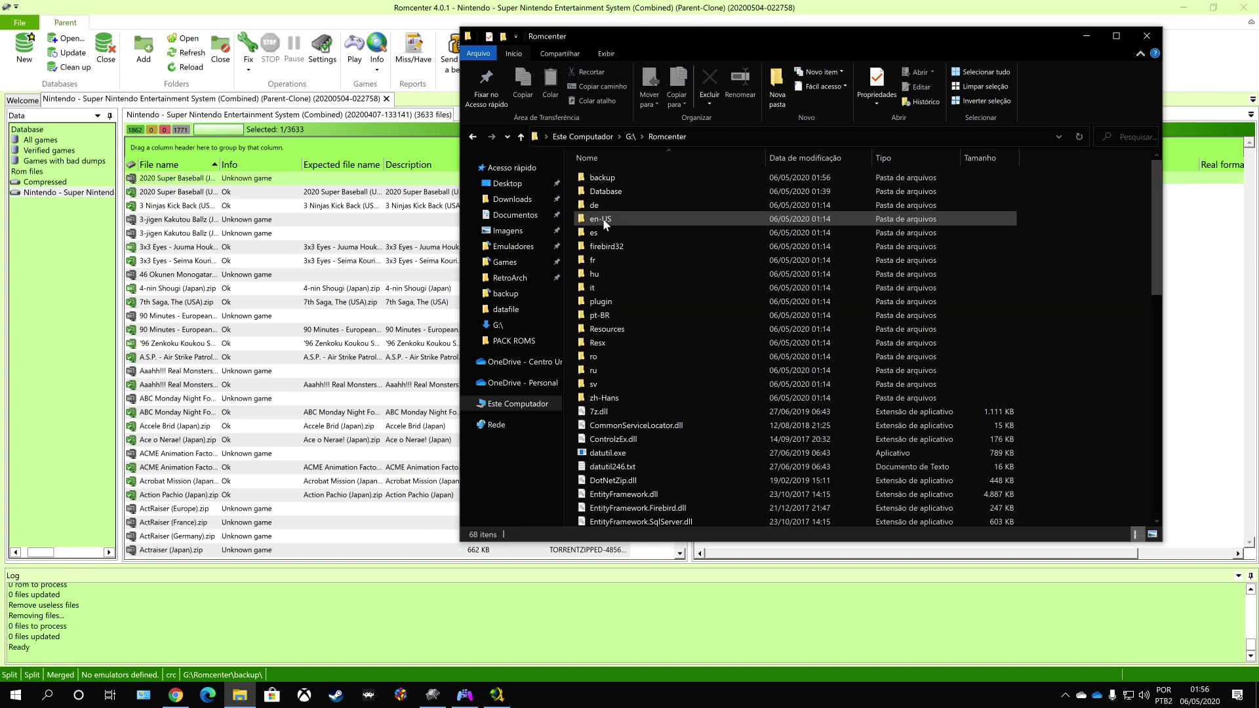
double_click(613, 180)
click(667, 219)
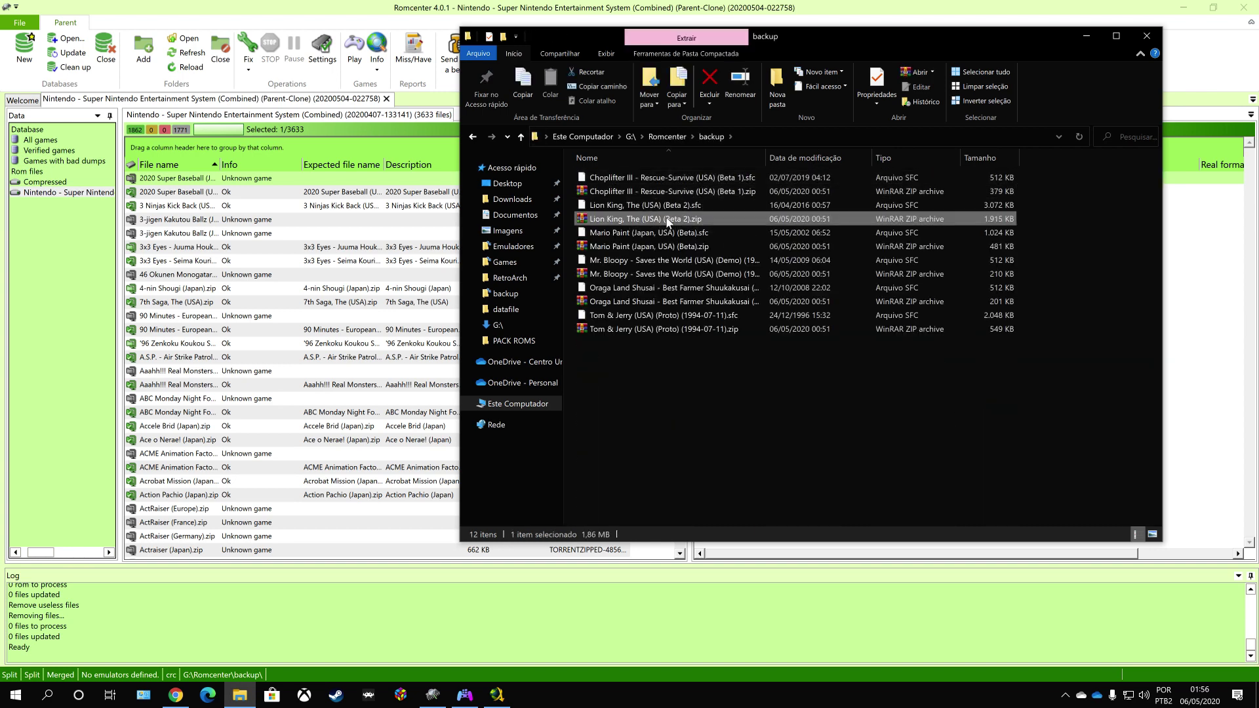
key(ctrl+a)
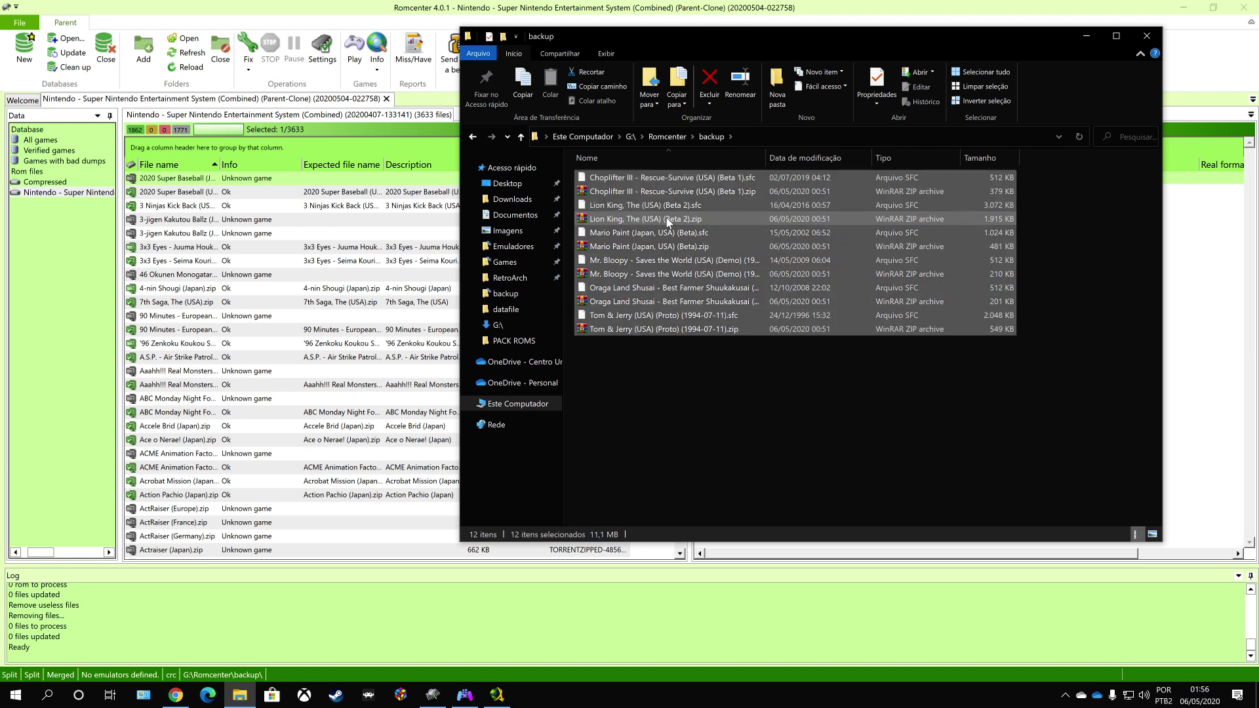
key(Delete)
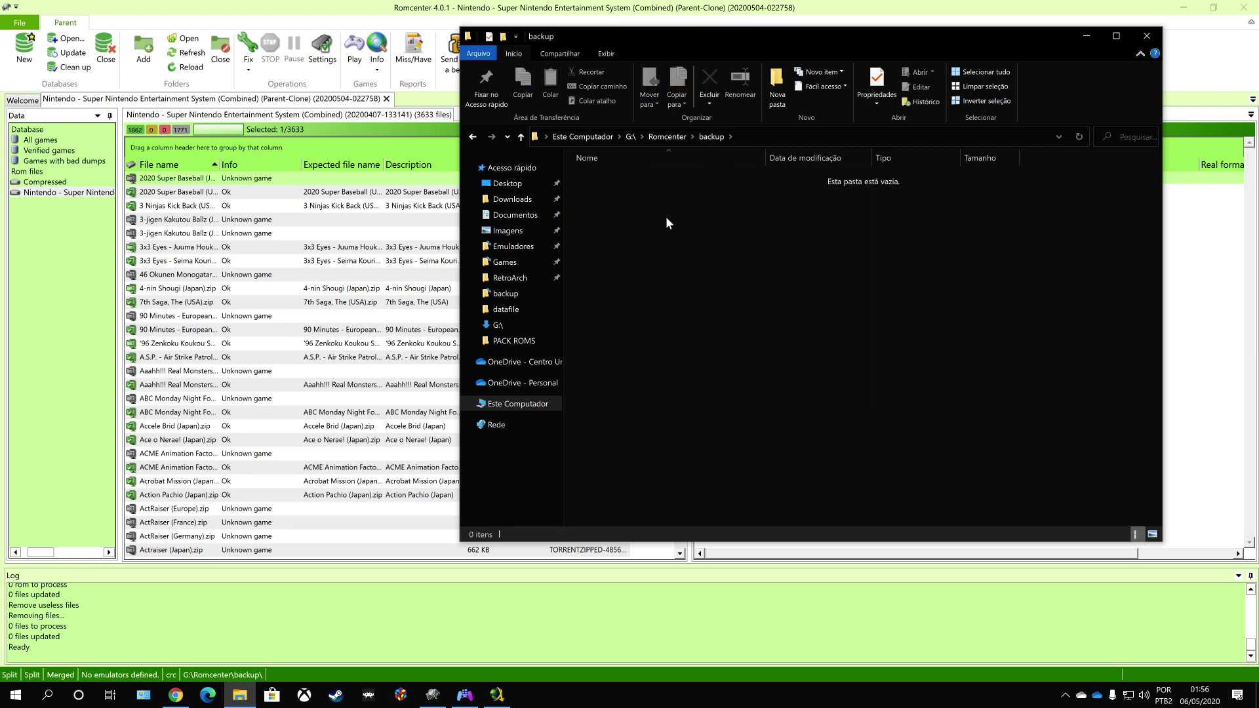
click(1146, 36)
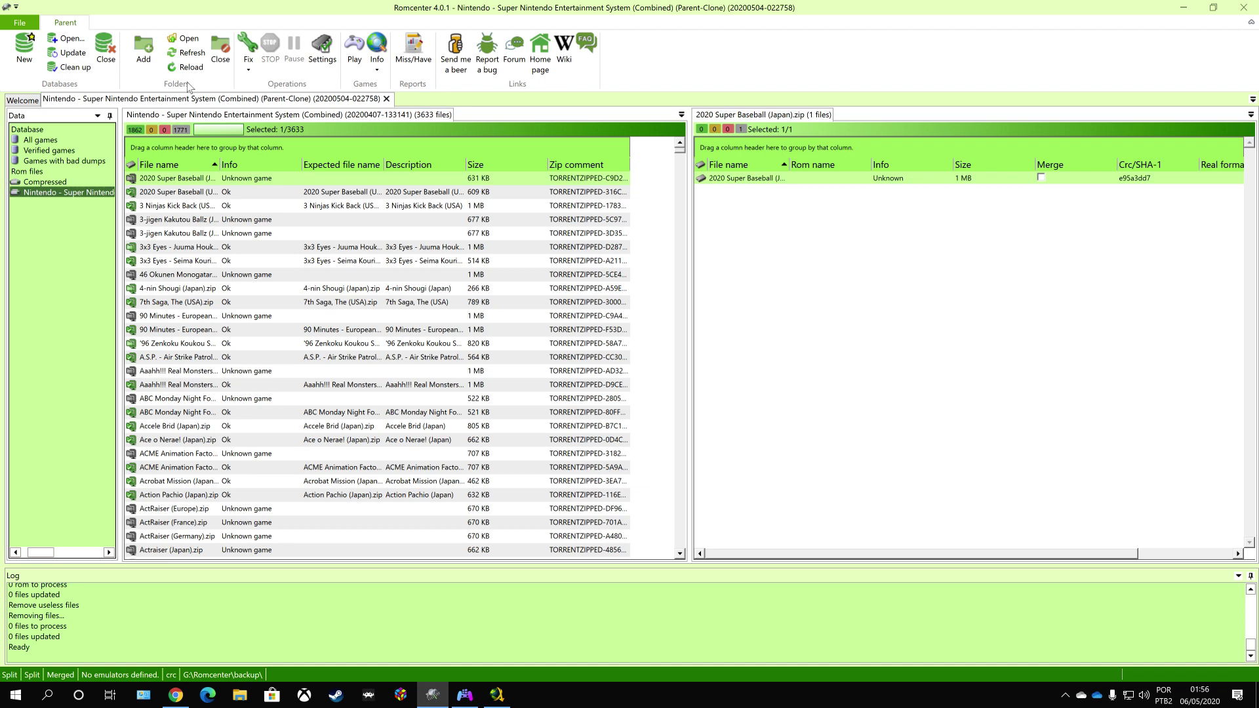
Run Fix on the Super Nintendo ROM folder and open G:\Romcenter\backup in File Explorer.
click(252, 45)
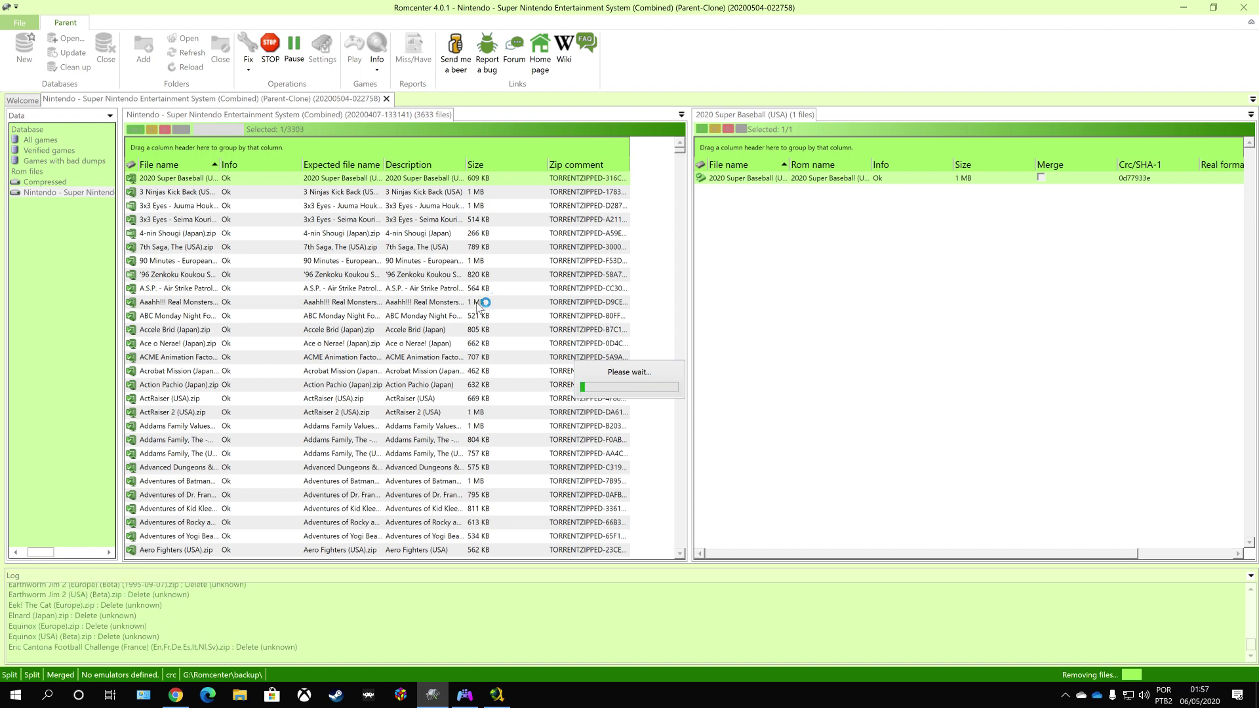
click(239, 695)
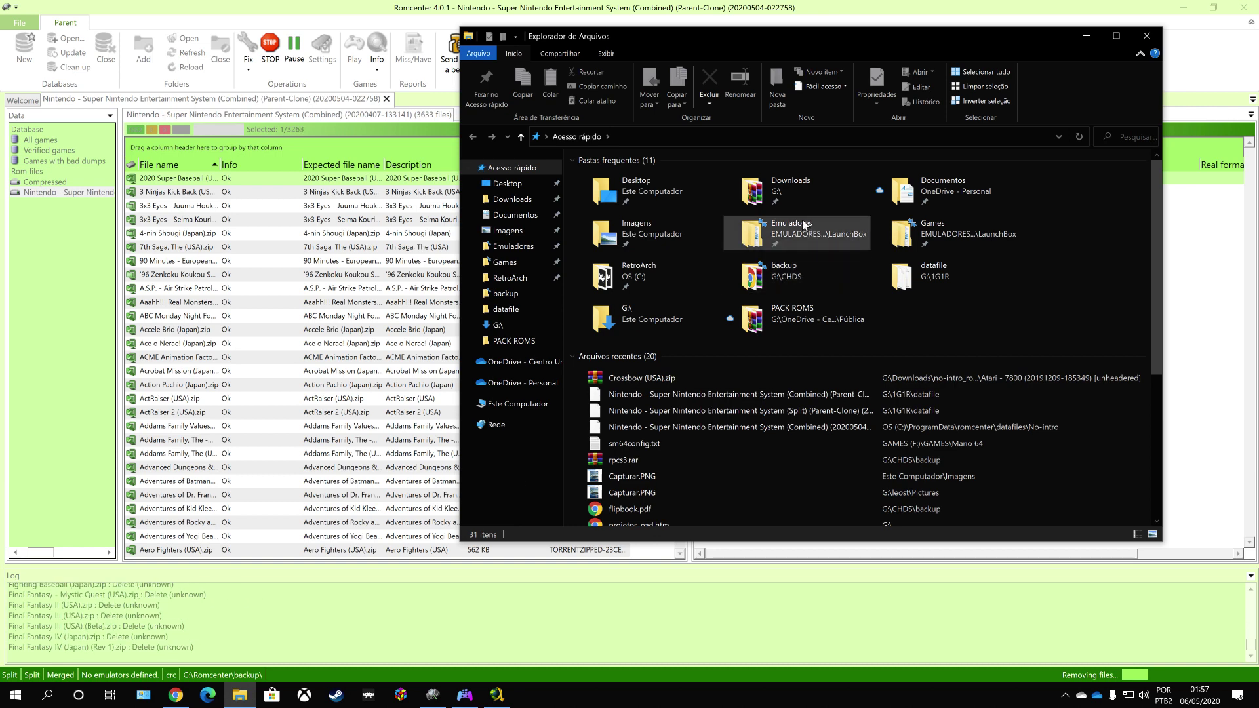
click(525, 294)
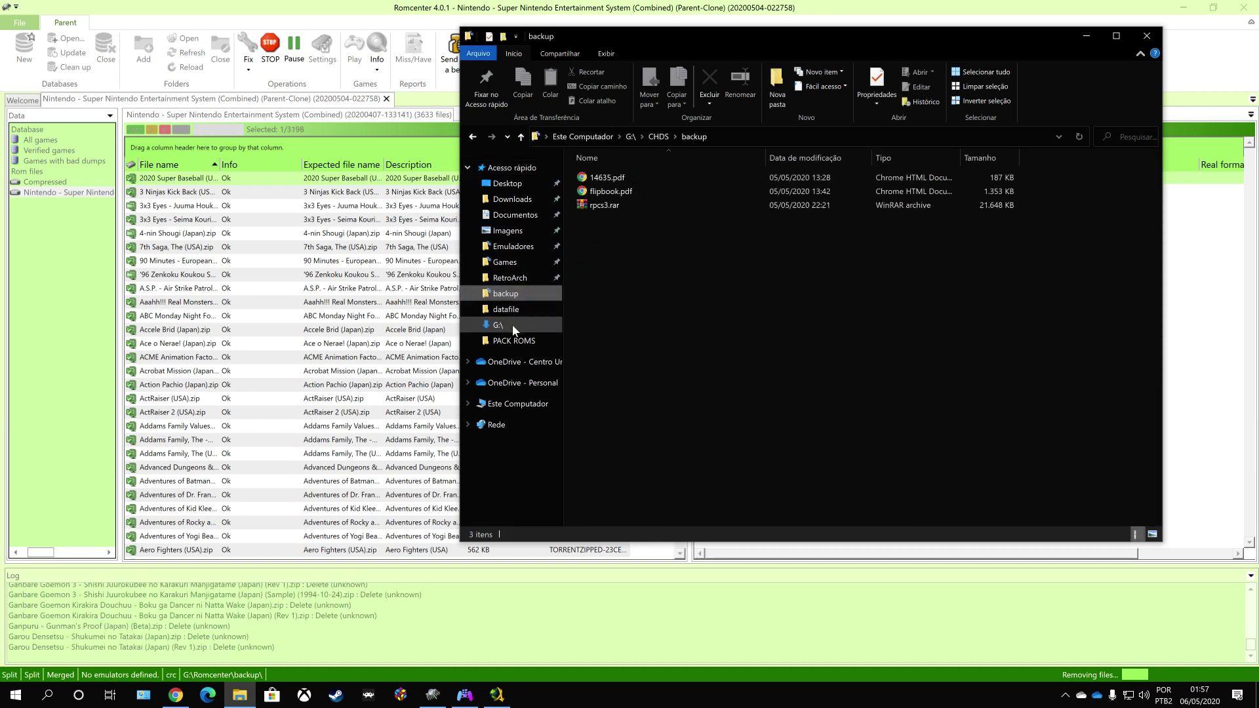
click(518, 322)
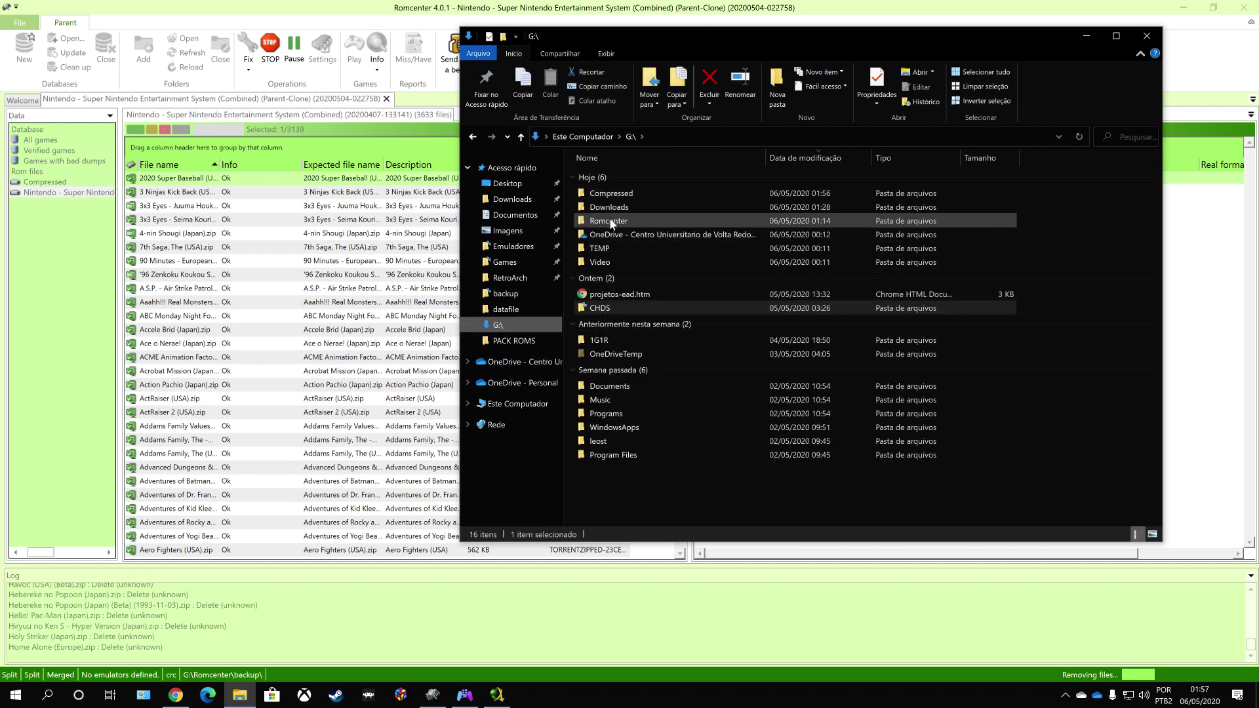
double_click(610, 219)
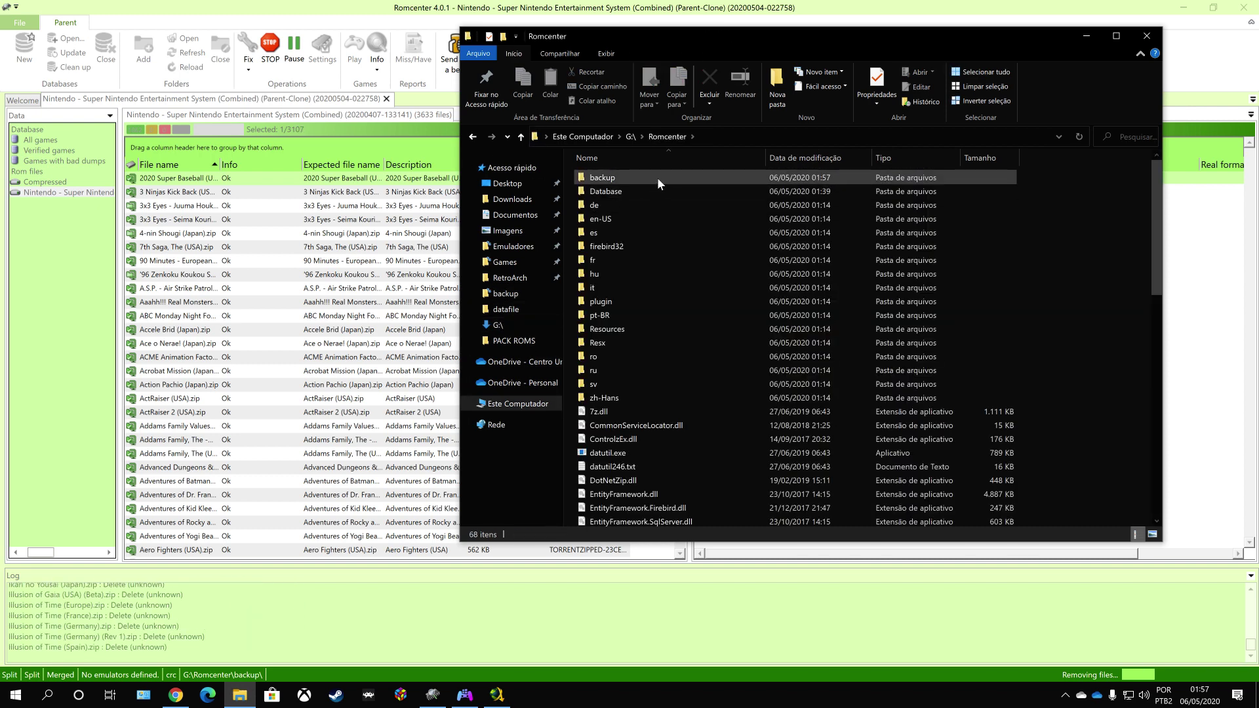
double_click(657, 177)
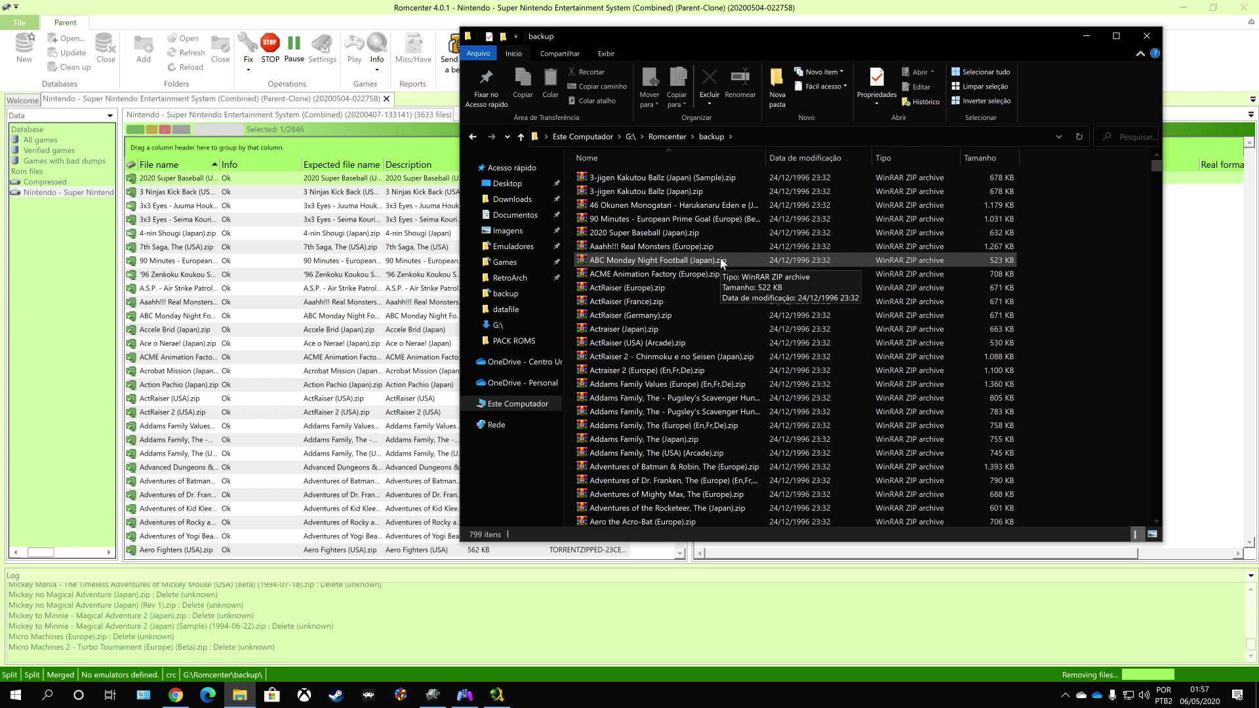
Examine the zip files moved into the backup folder, including the regional and beta versions of ActRaiser and NBA Jam.
click(750, 414)
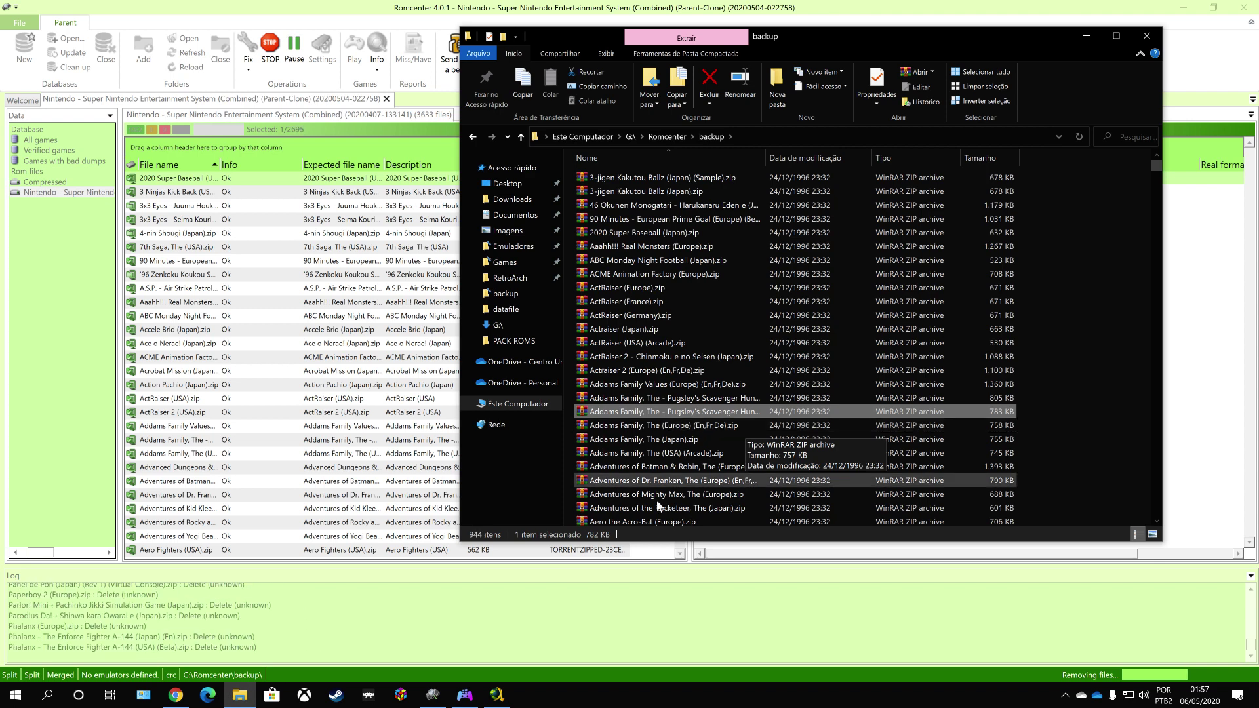
click(698, 337)
scroll(698, 336, down, 3)
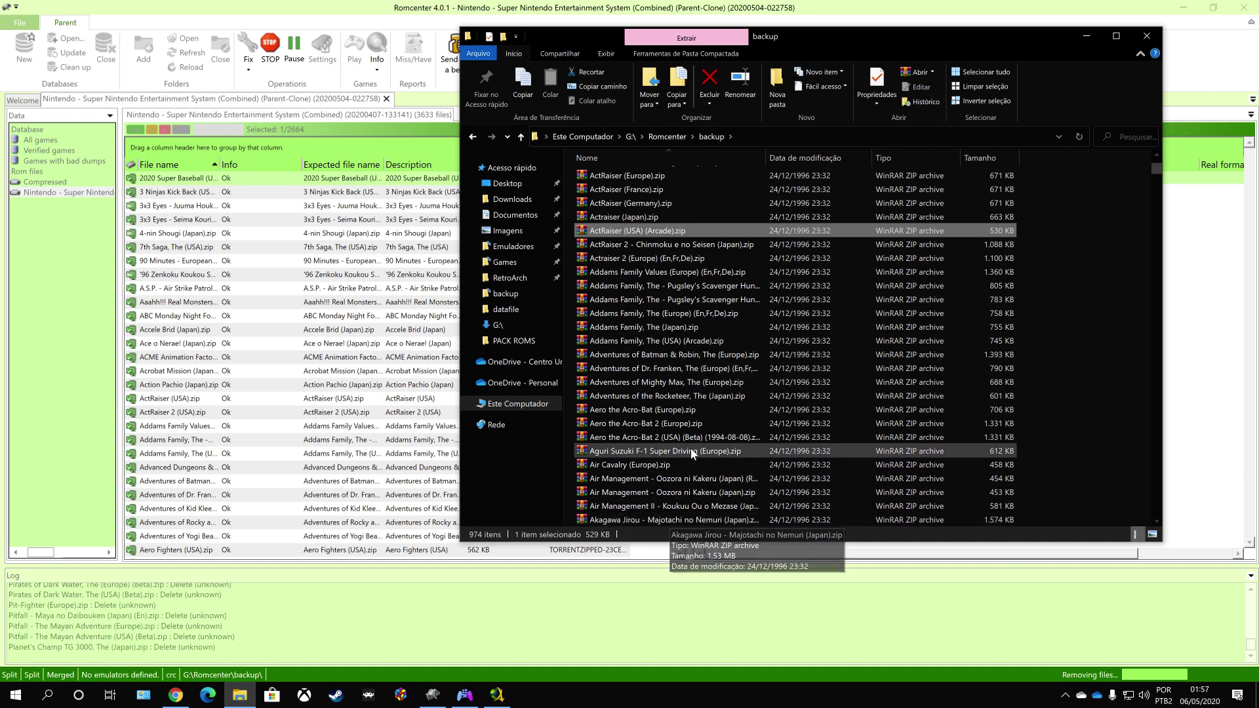
scroll(690, 447, down, 10)
scroll(692, 452, down, 1)
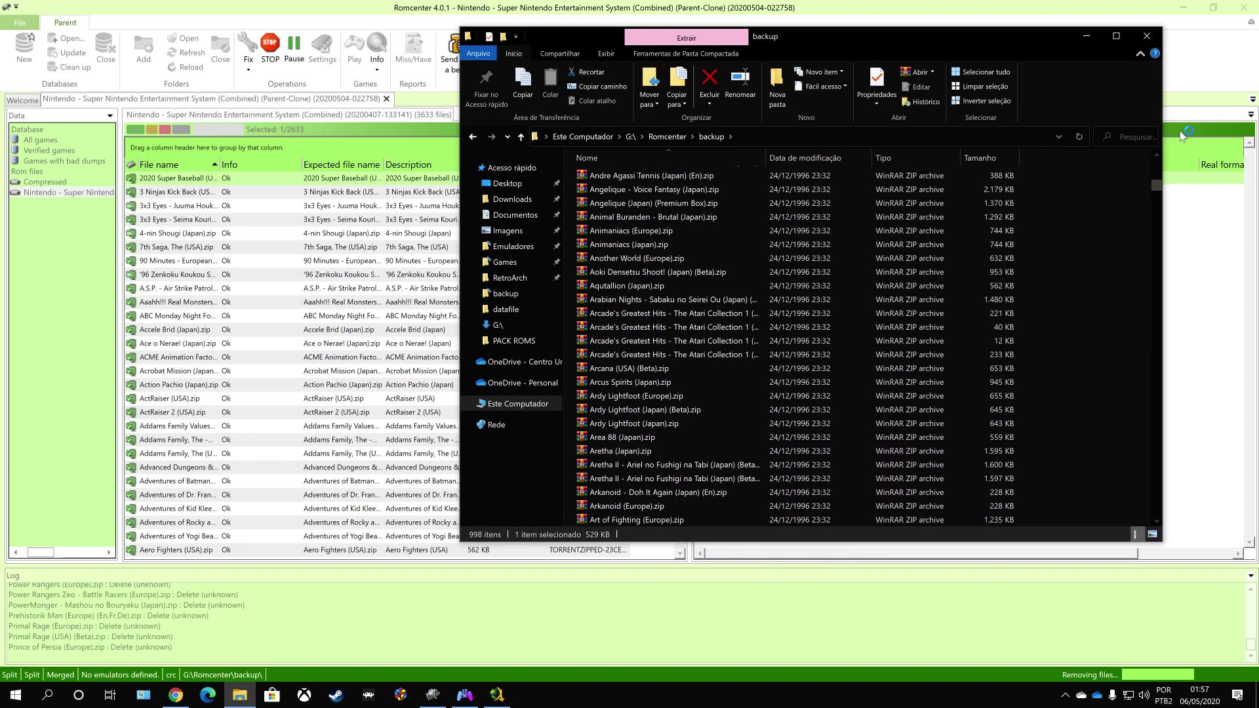
drag(1156, 190, 1153, 436)
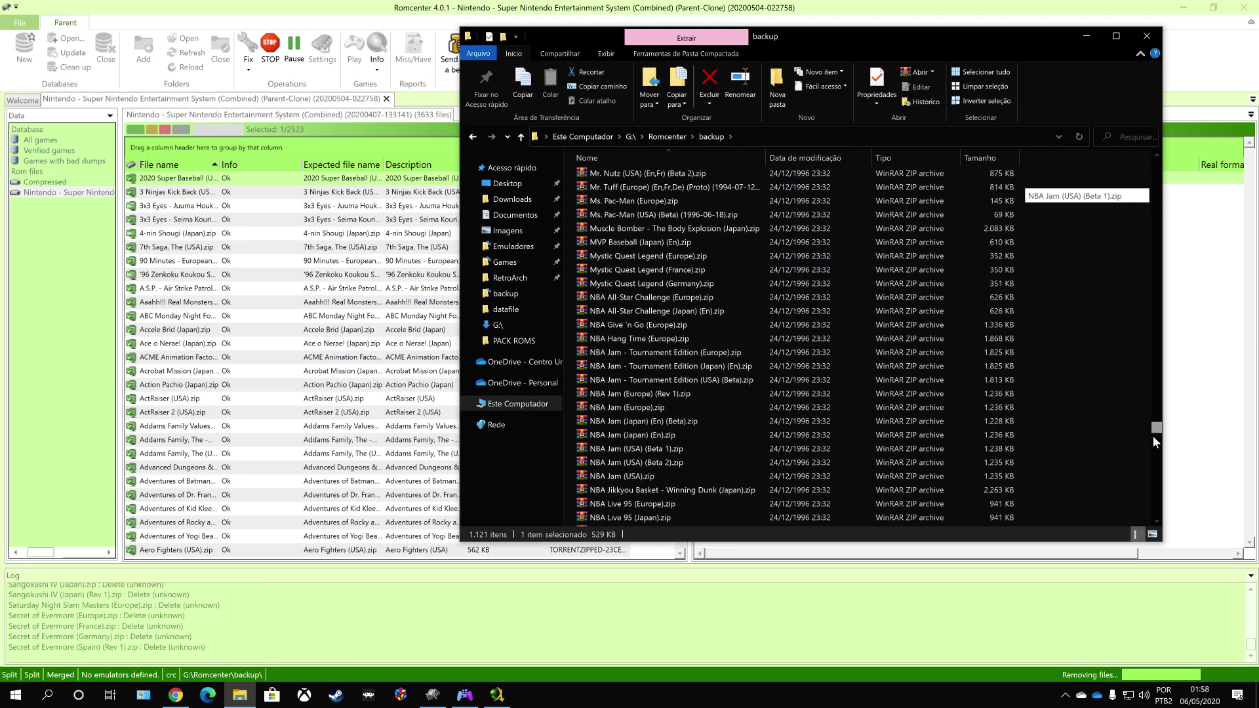
click(714, 353)
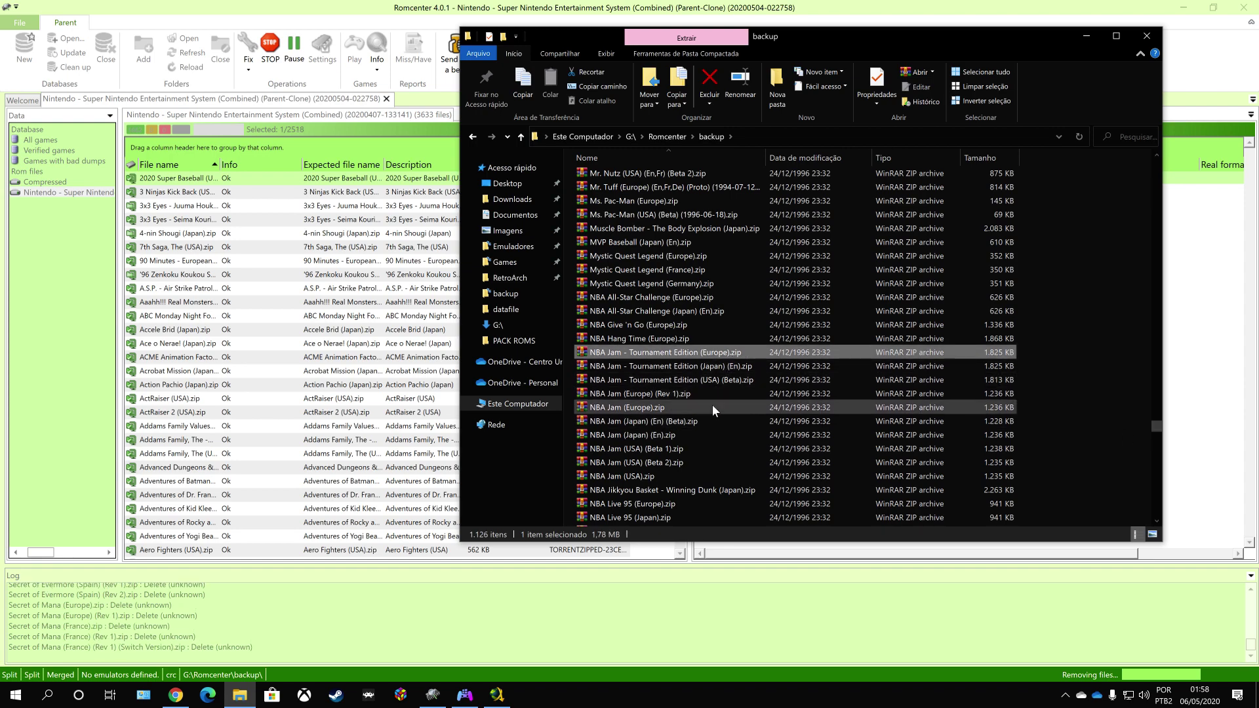
scroll(711, 406, down, 10)
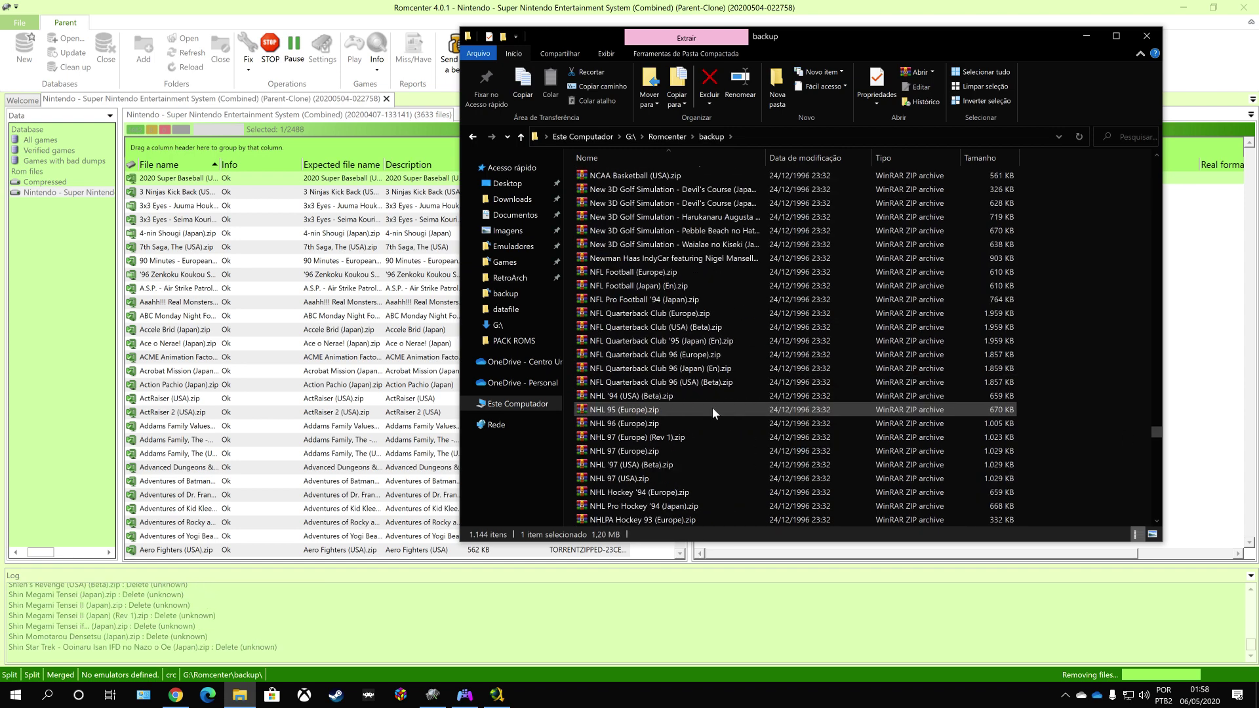
scroll(712, 407, down, 20)
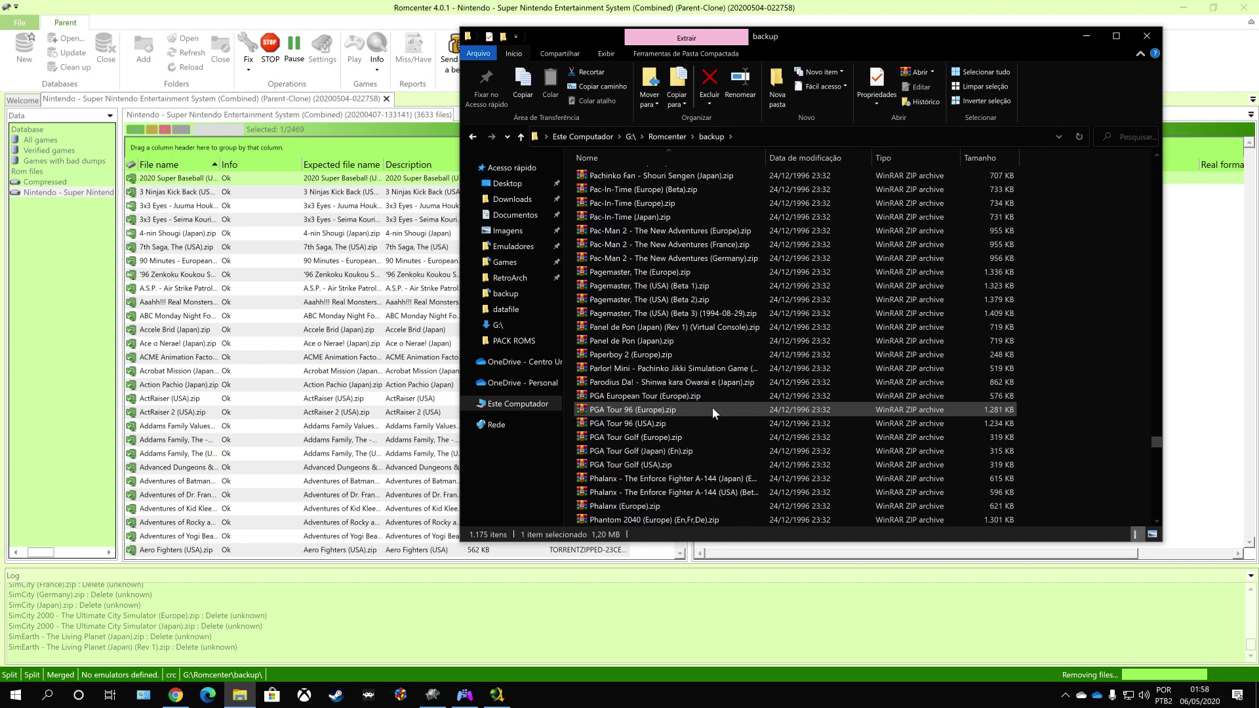
scroll(712, 407, down, 13)
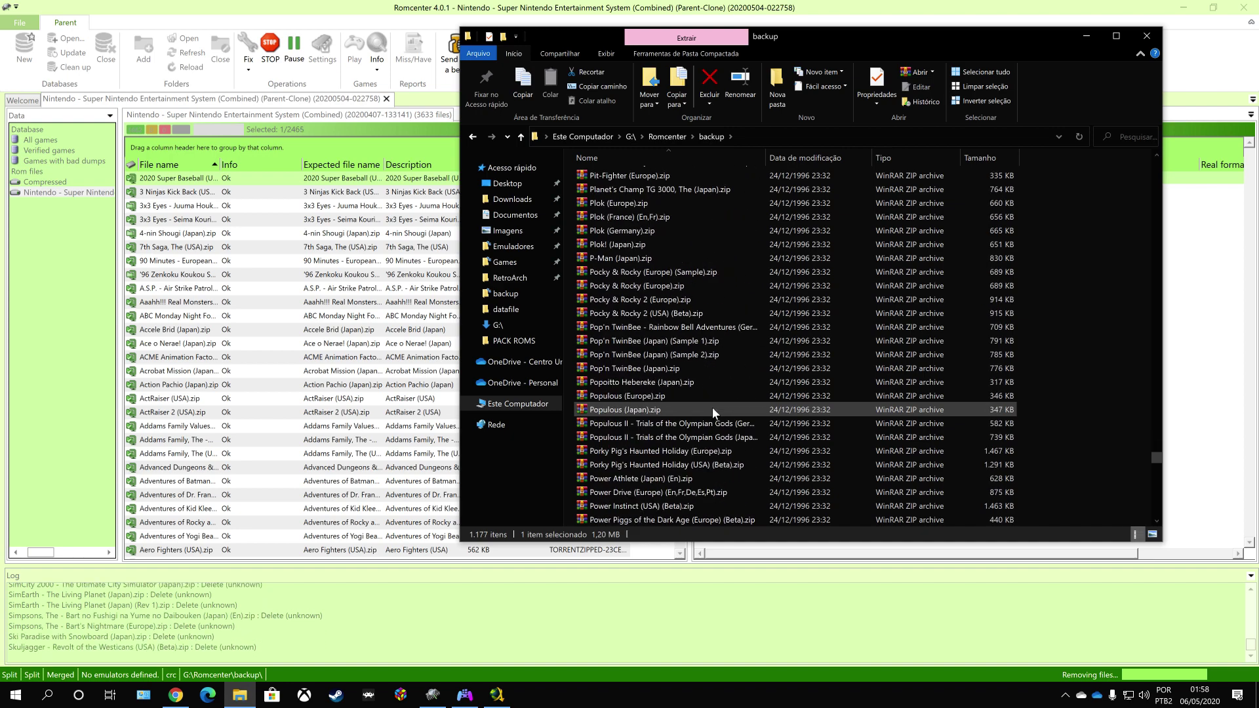
Examine the zip files in the backup folder from Populous to Utopia, including the Rockman, Star Fox and Super Mario regional versions.
scroll(711, 407, down, 20)
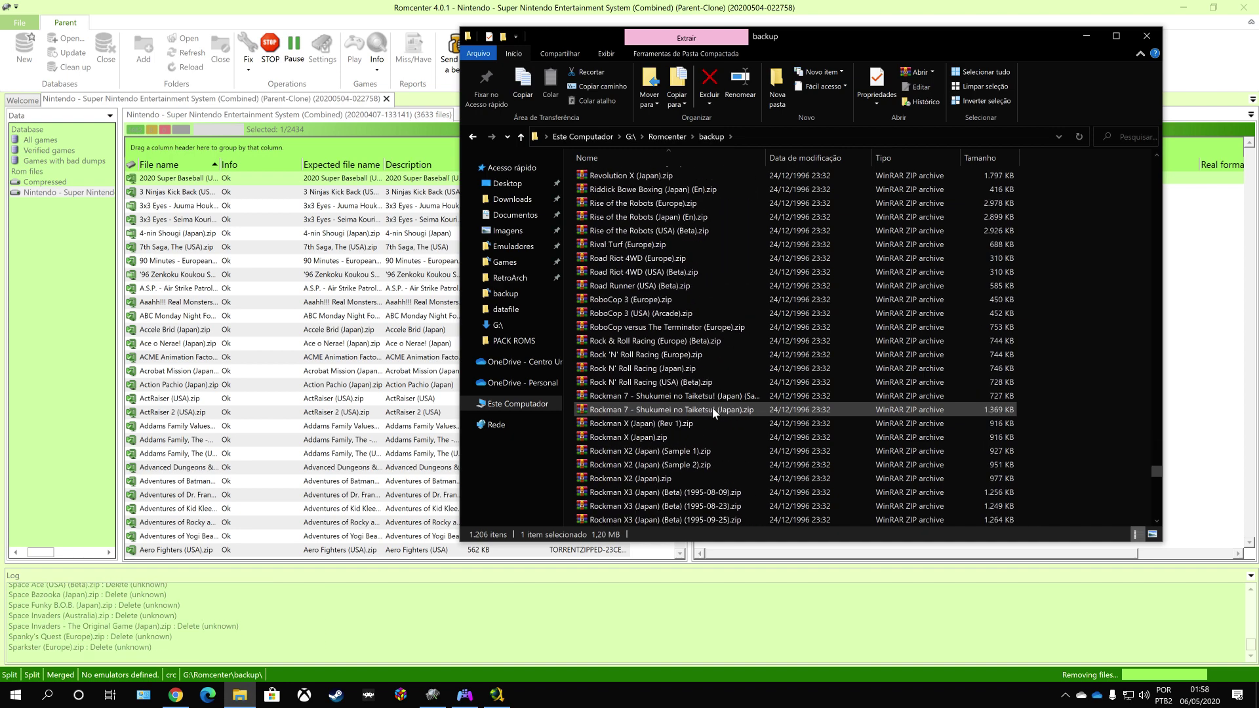
scroll(712, 407, down, 15)
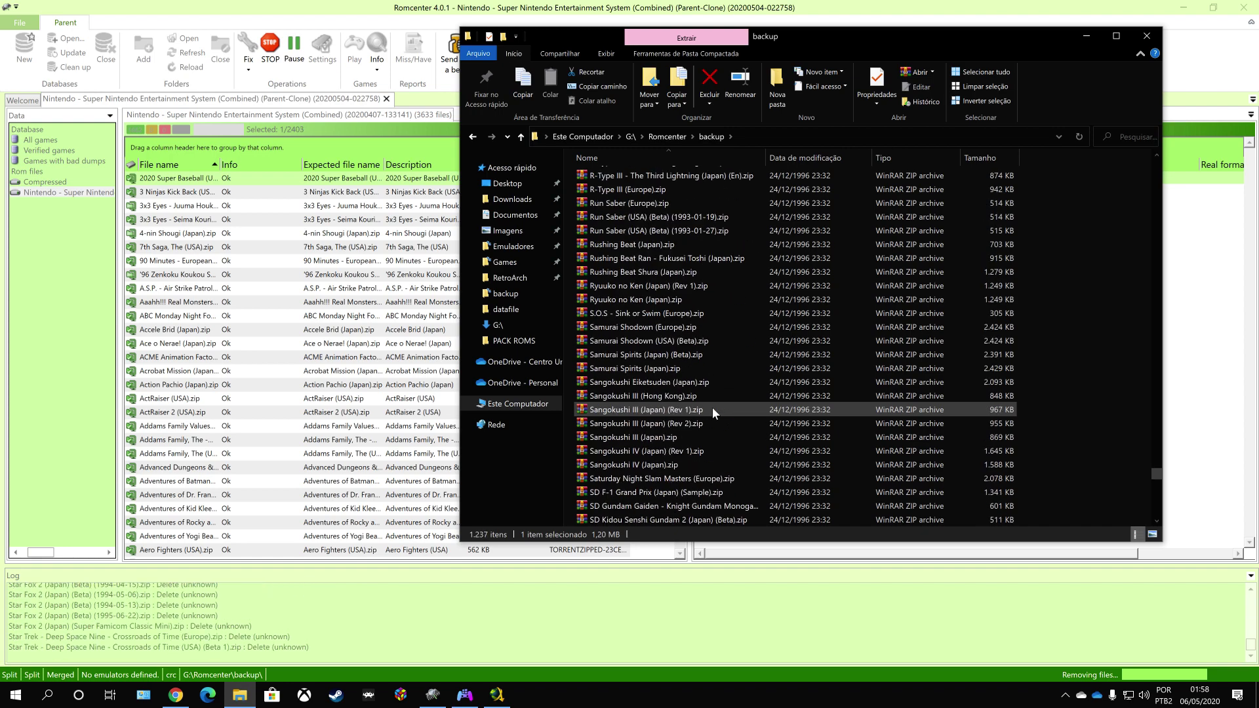
scroll(712, 407, down, 16)
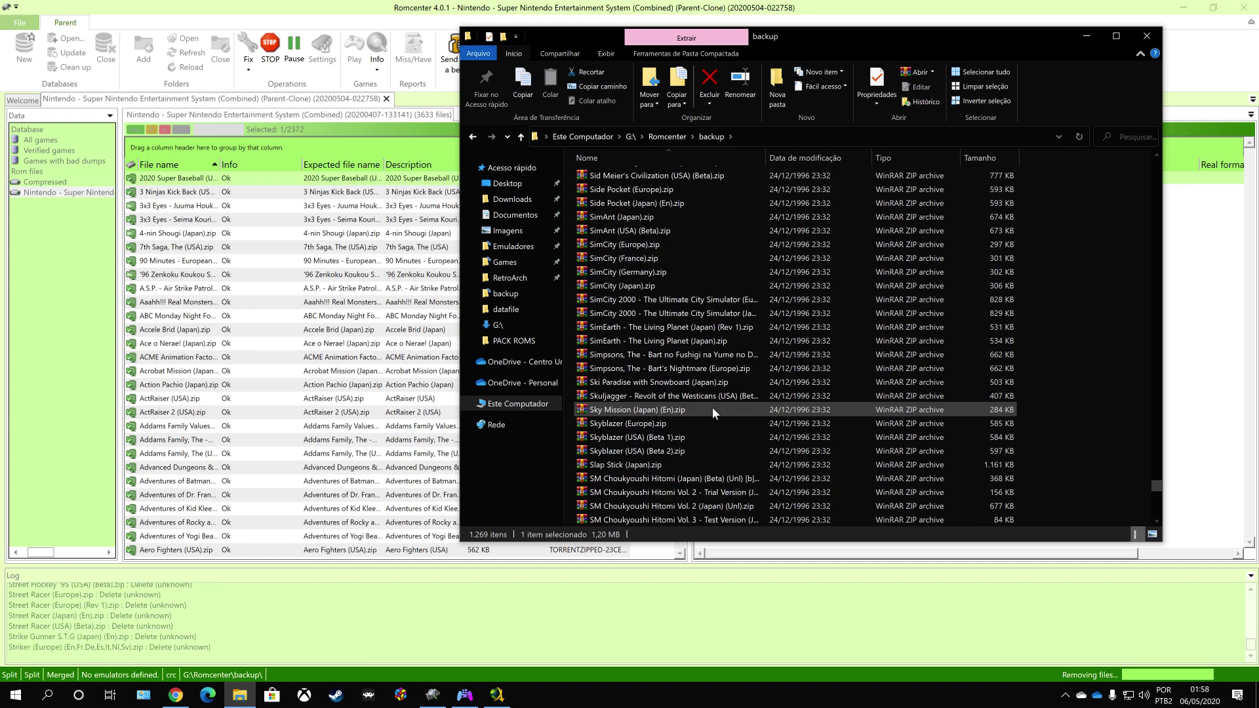
scroll(712, 407, down, 5)
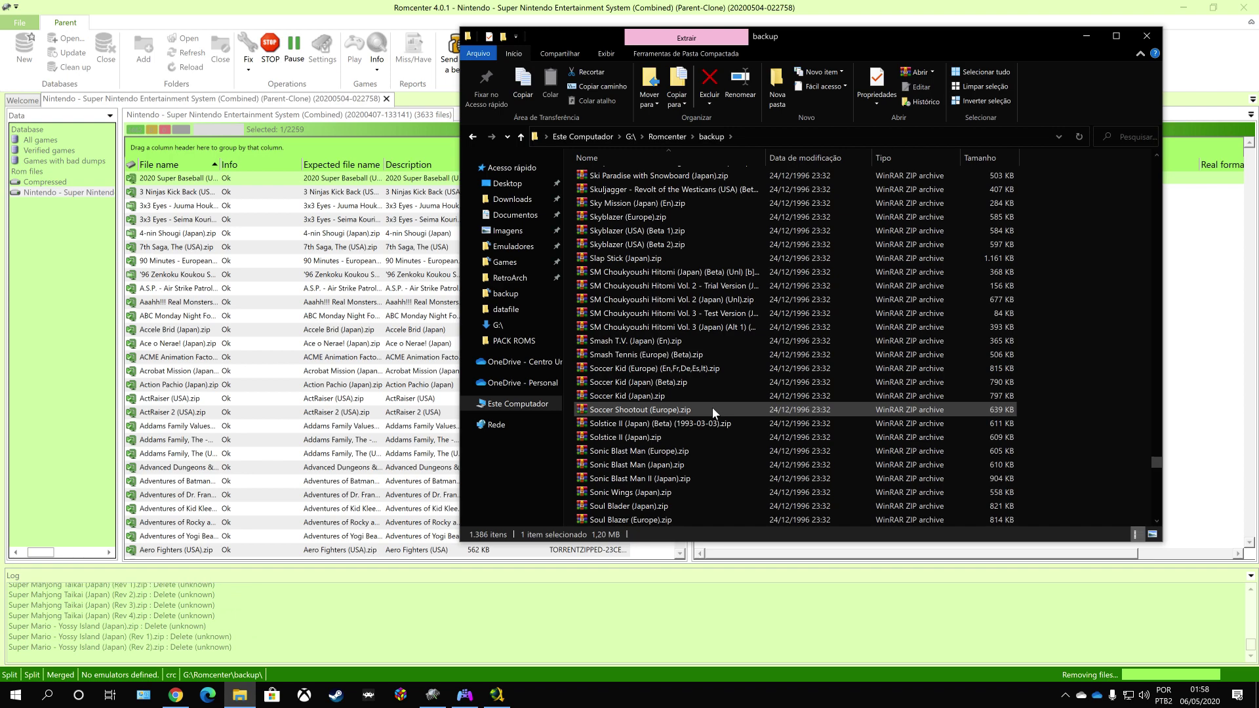
scroll(712, 407, down, 10)
scroll(709, 415, down, 15)
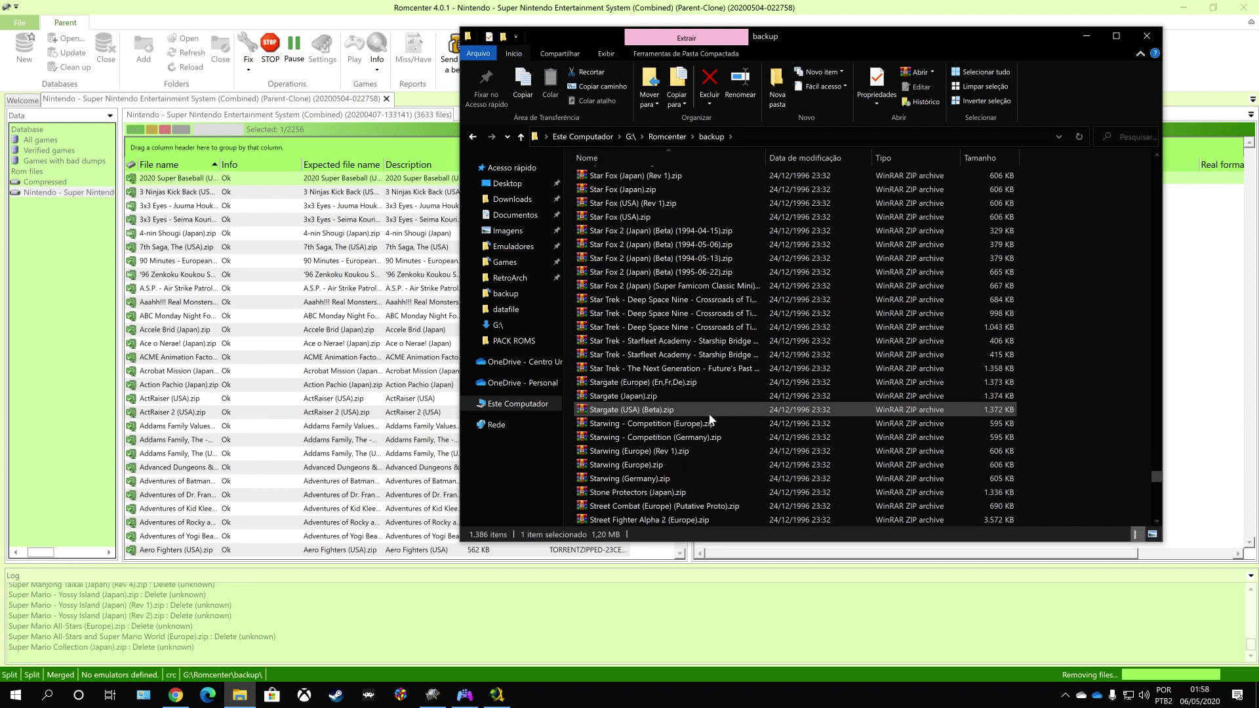
scroll(709, 418, down, 20)
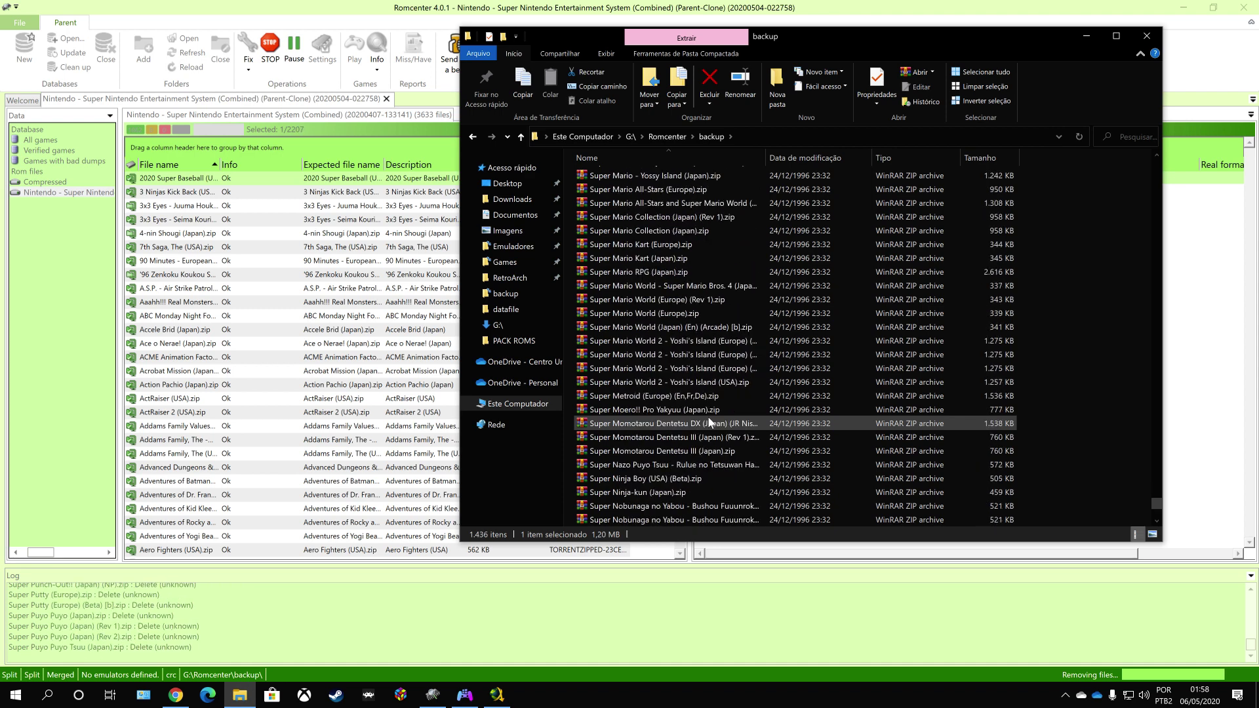
scroll(710, 423, down, 10)
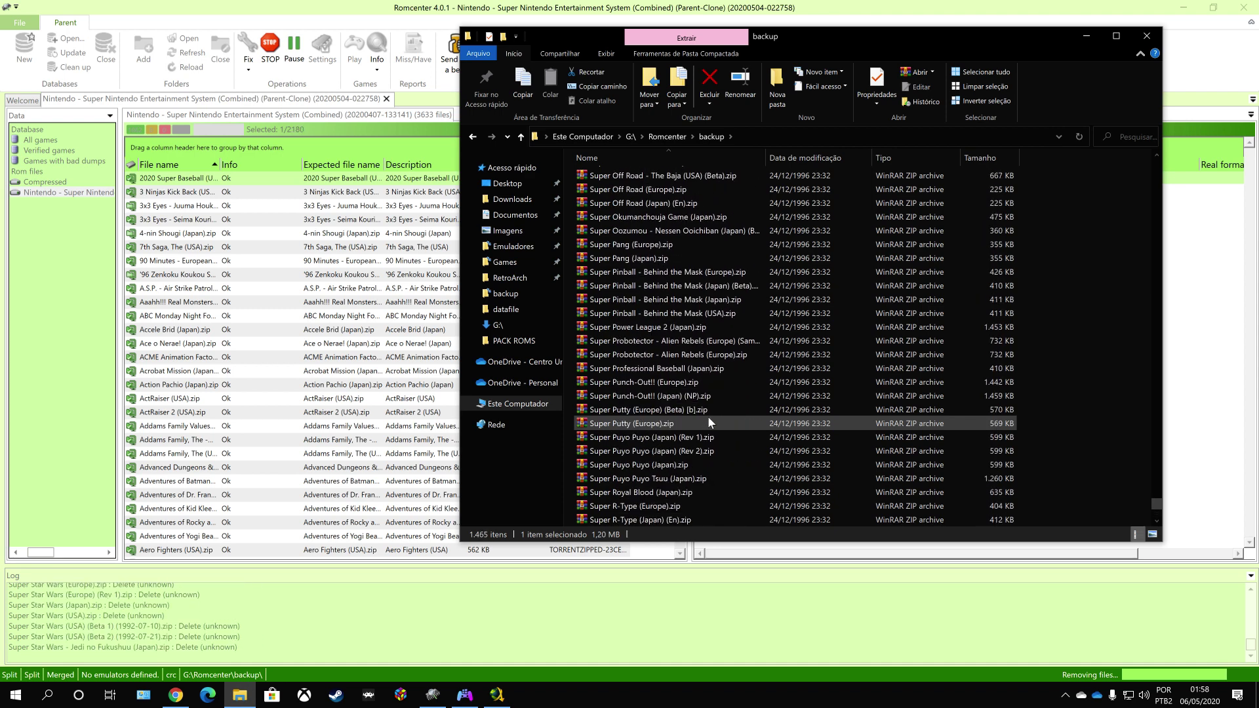
scroll(707, 415, down, 15)
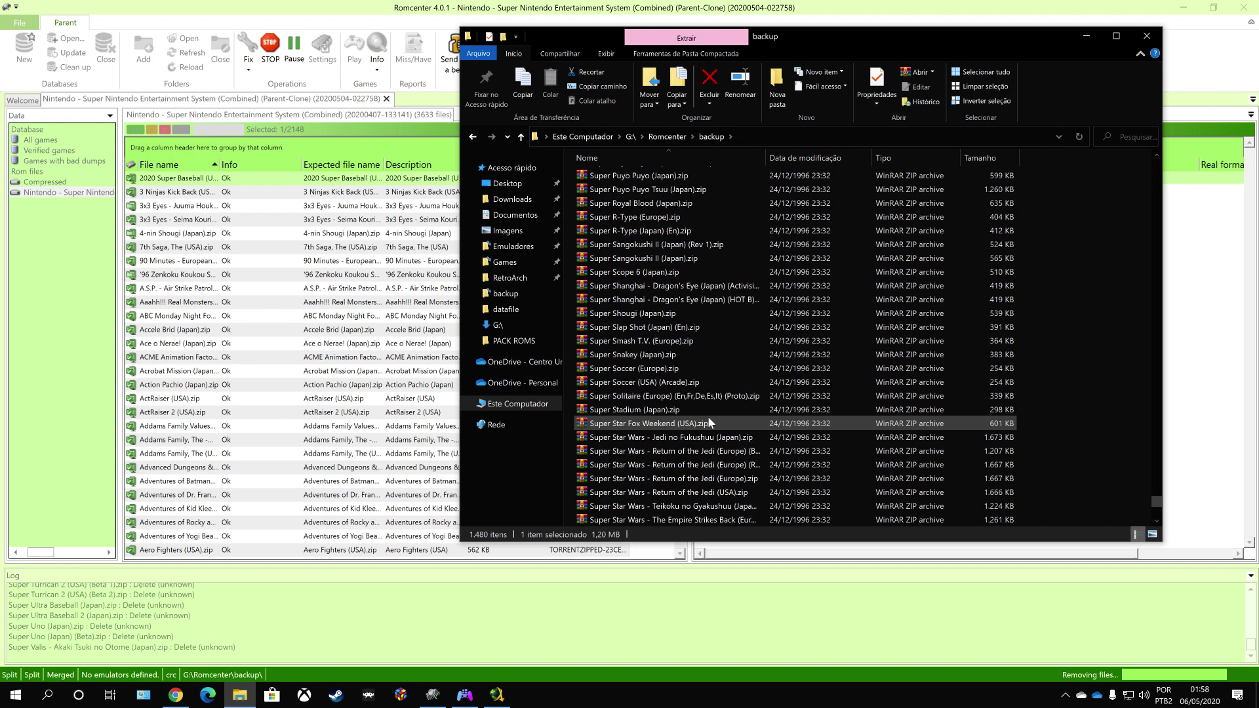
scroll(707, 417, down, 15)
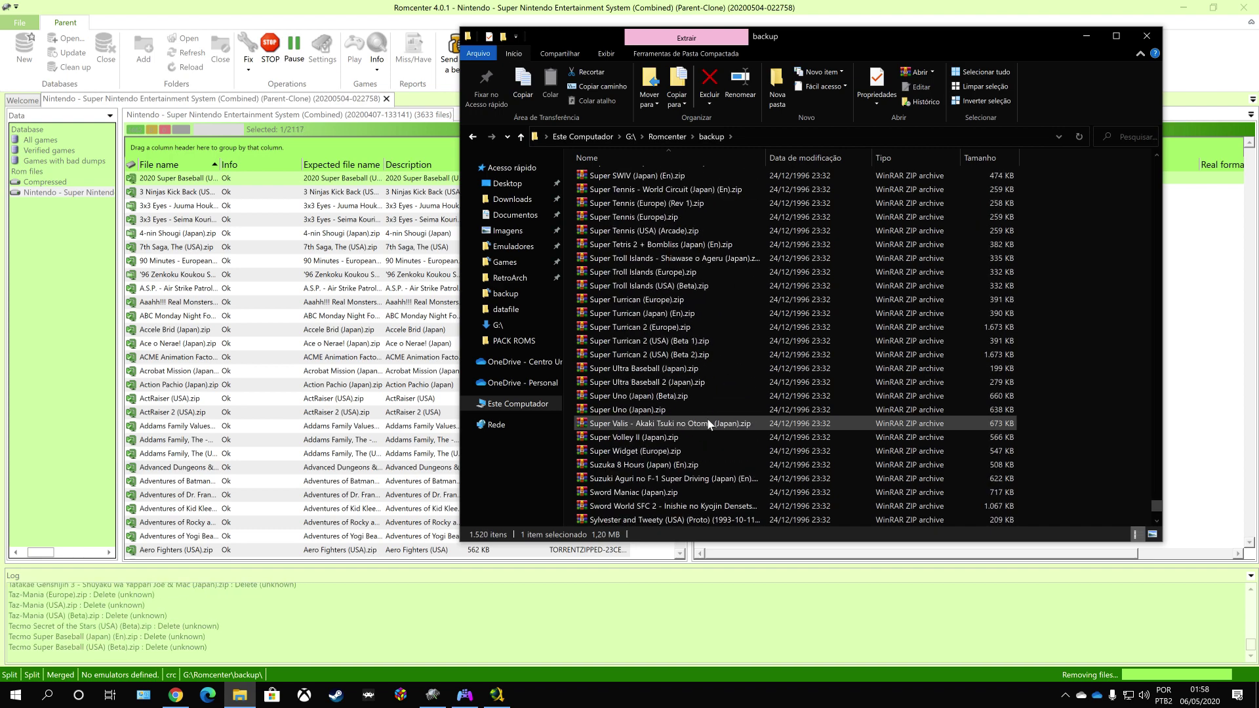
scroll(706, 421, down, 10)
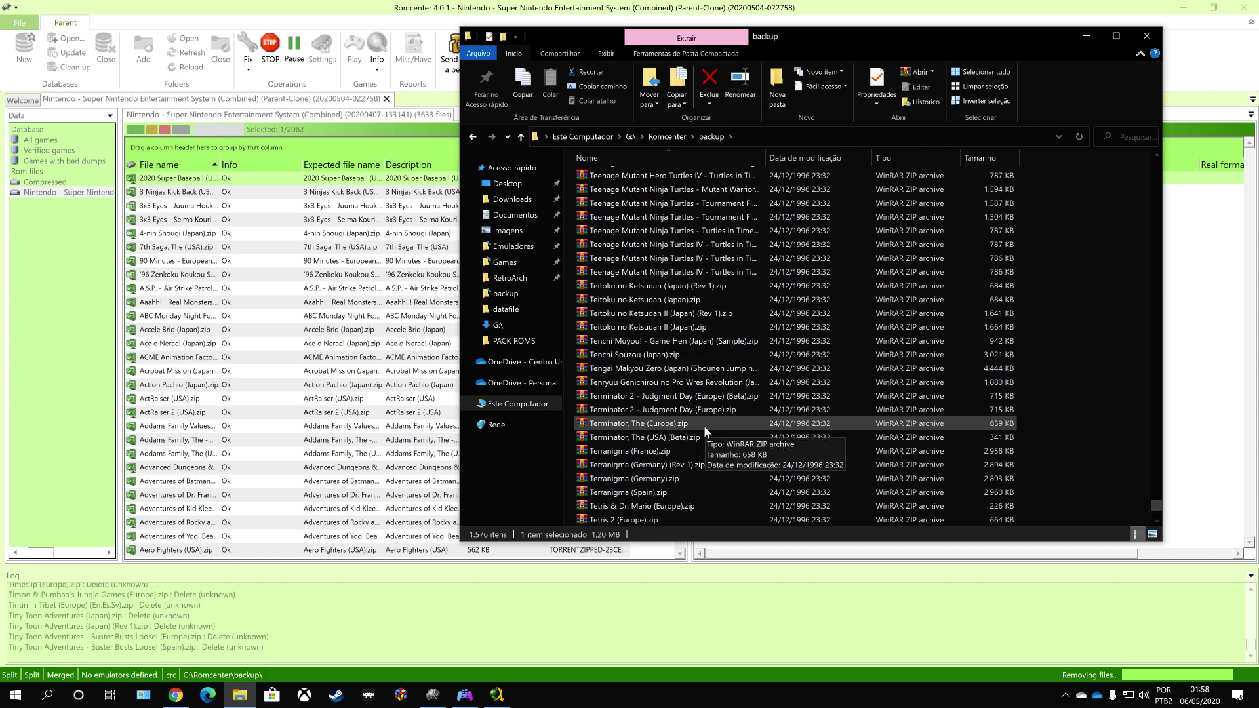
scroll(703, 426, down, 10)
scroll(700, 437, down, 3)
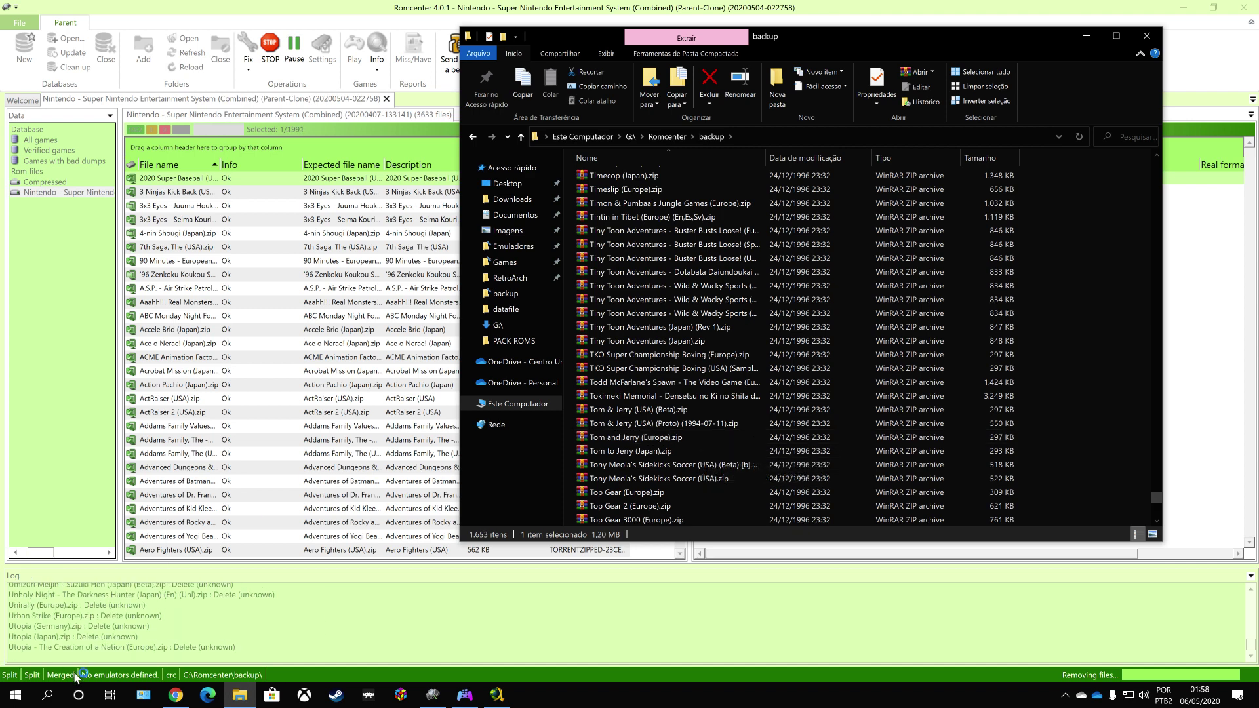
scroll(903, 408, down, 15)
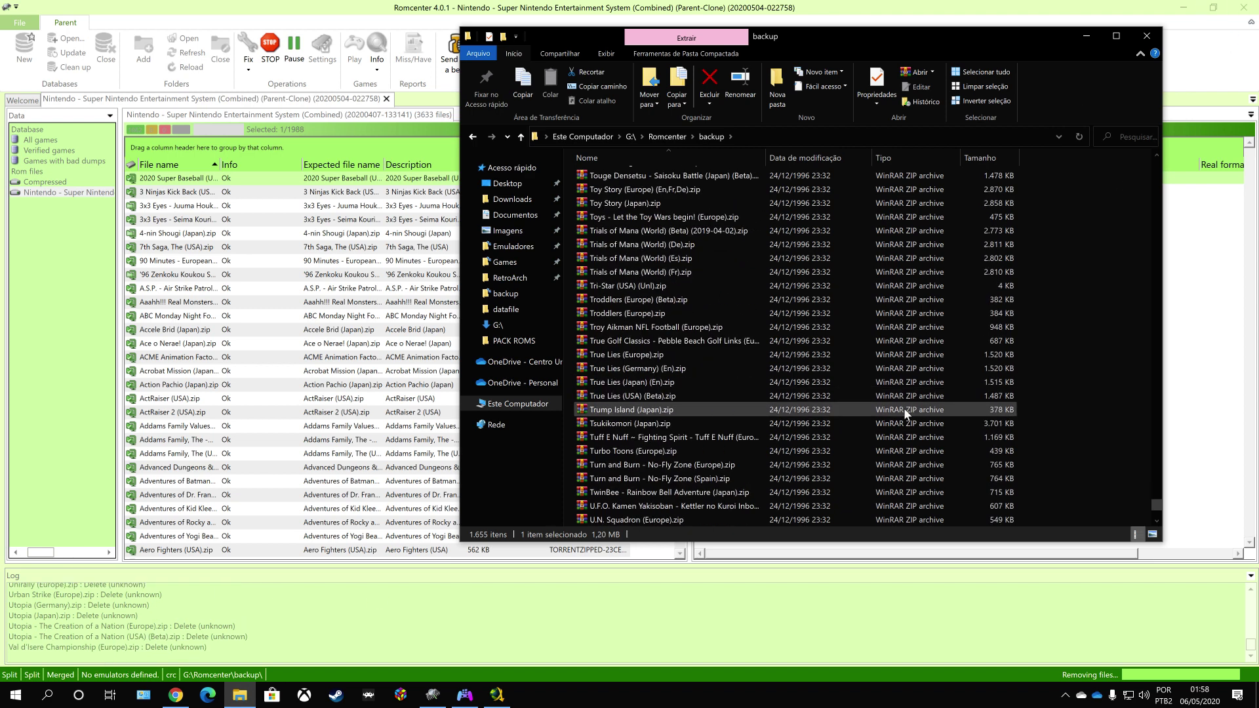
scroll(903, 407, down, 2)
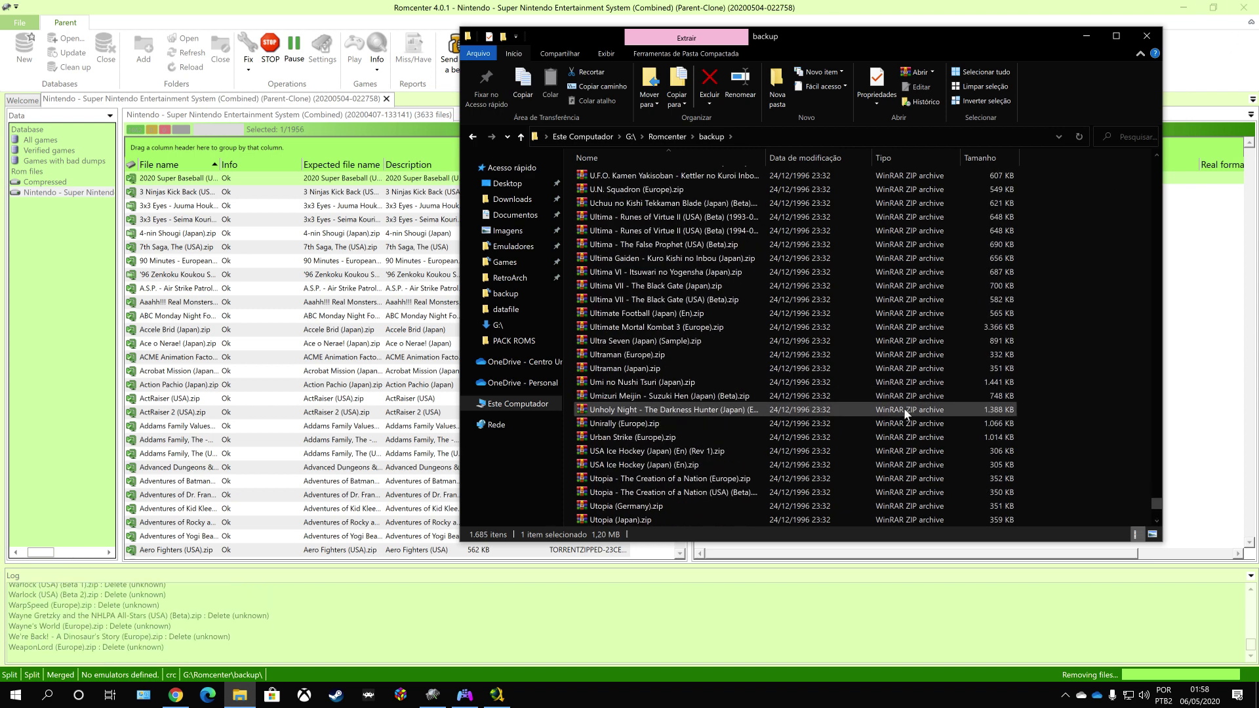
scroll(906, 407, up, 15)
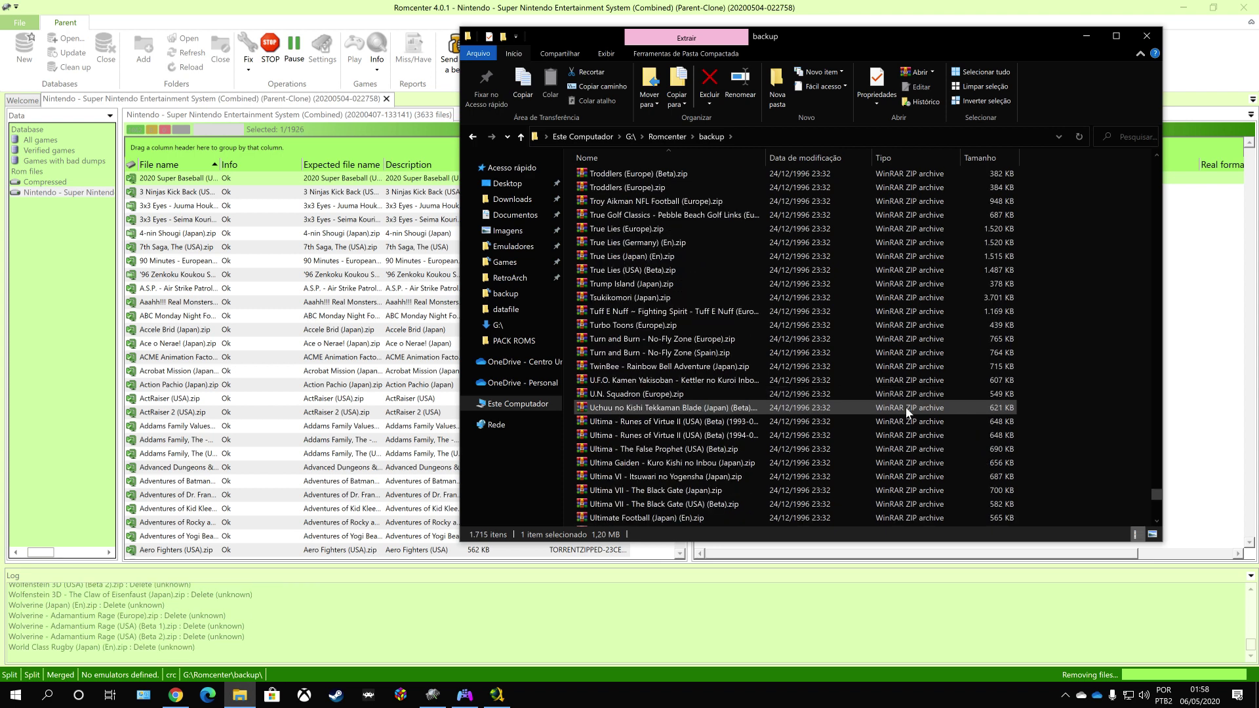
scroll(710, 215, up, 3)
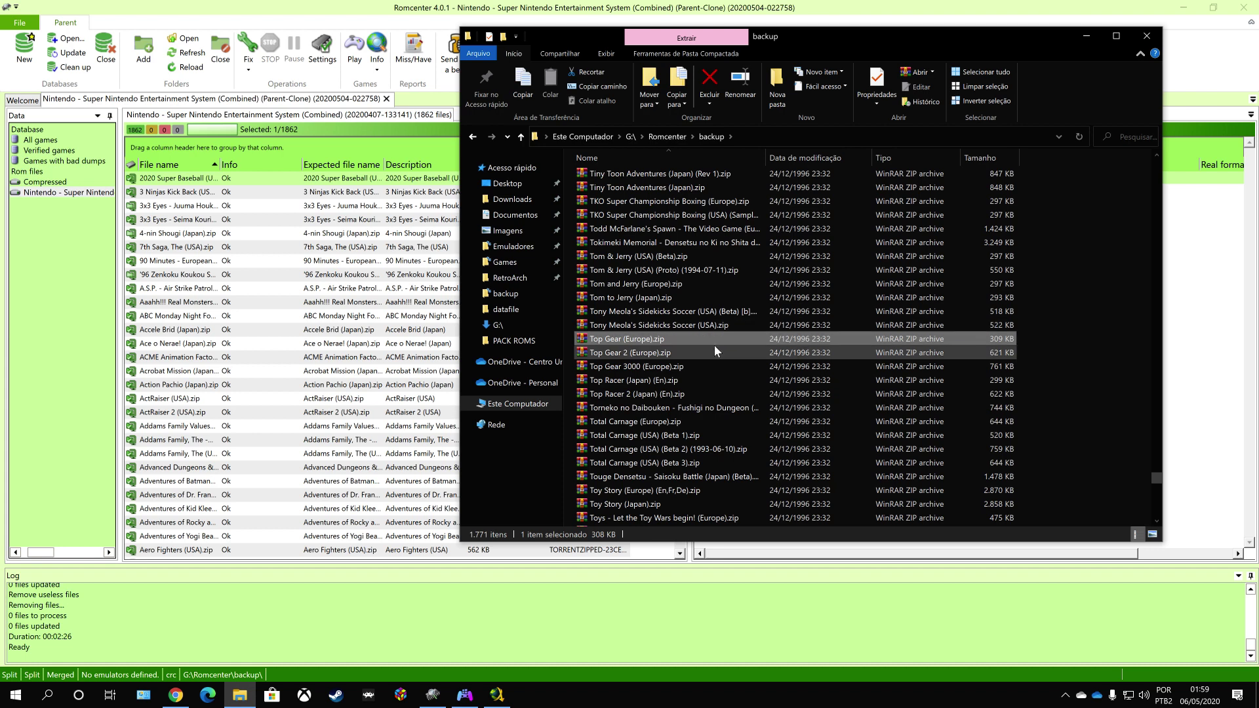
Check the Top Gear and Top Racer regional versions in the backup folder and minimize its window.
click(714, 380)
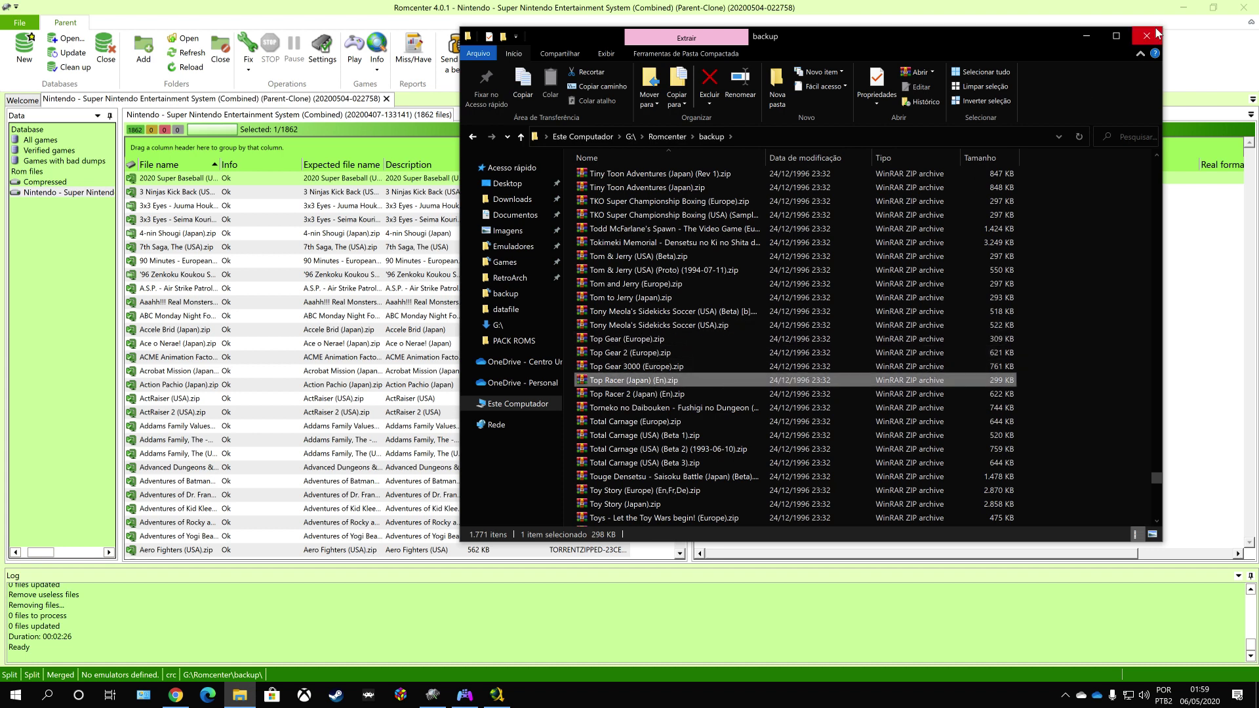
click(767, 340)
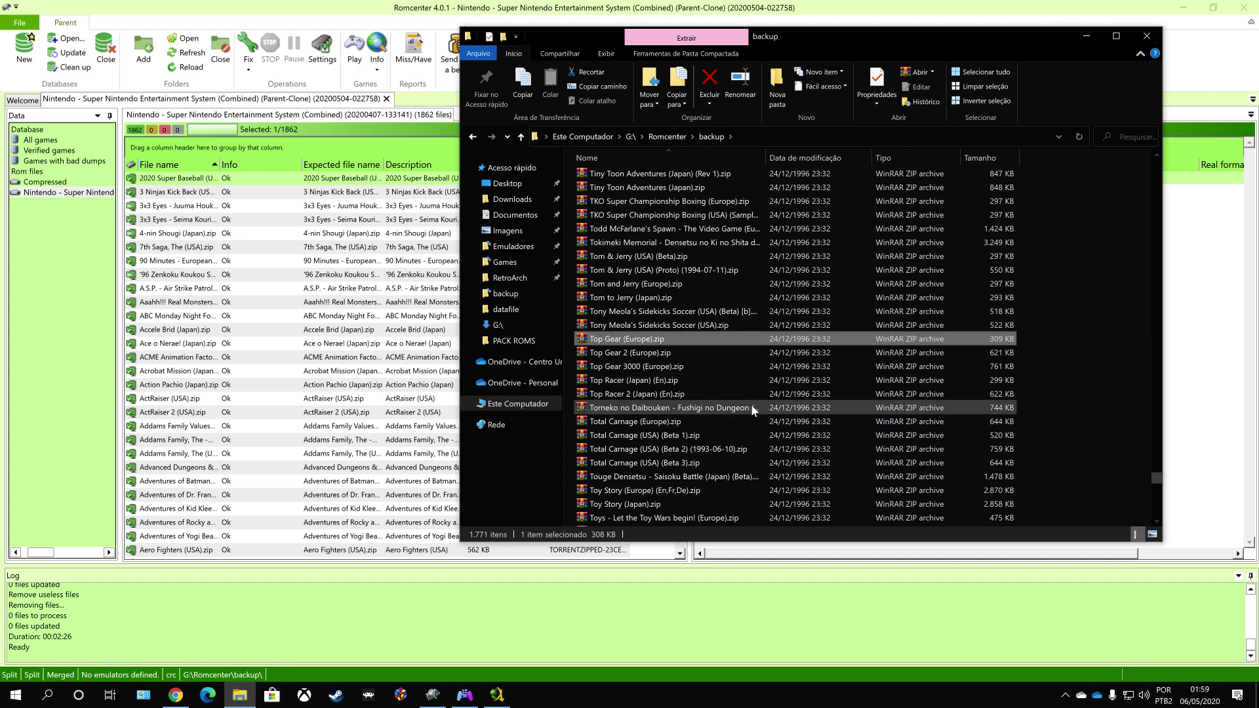
scroll(750, 404, down, 12)
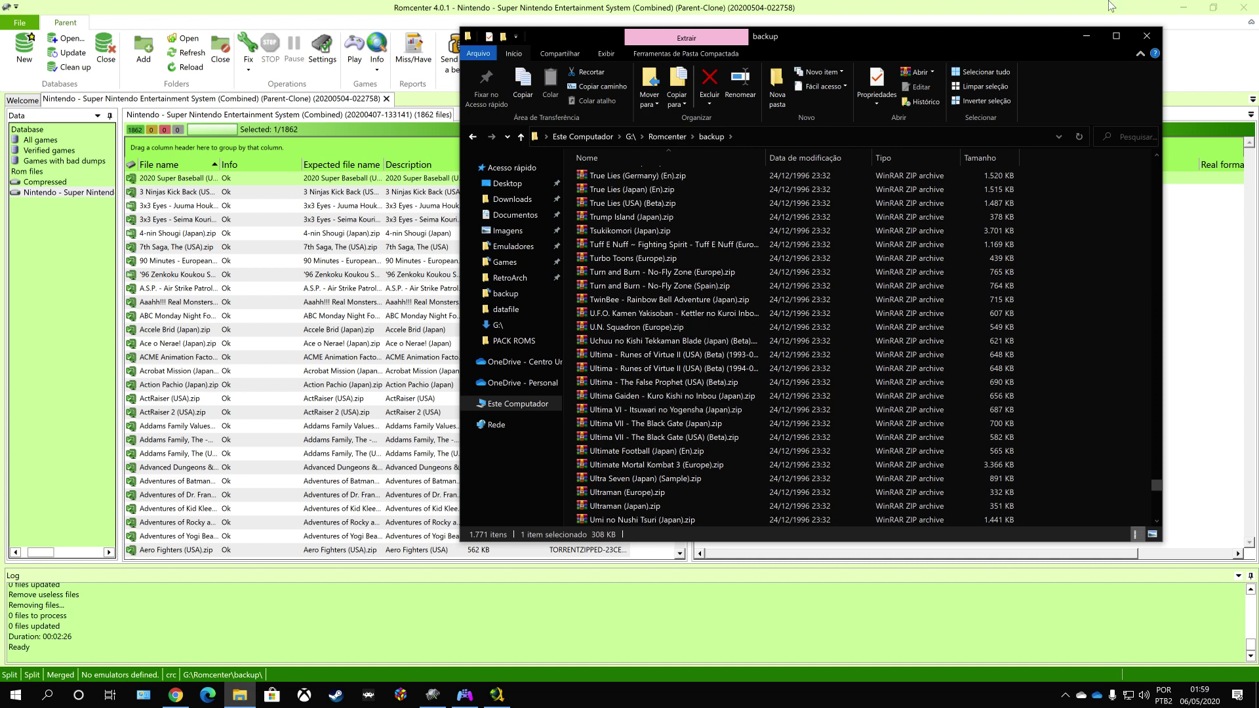
click(1100, 34)
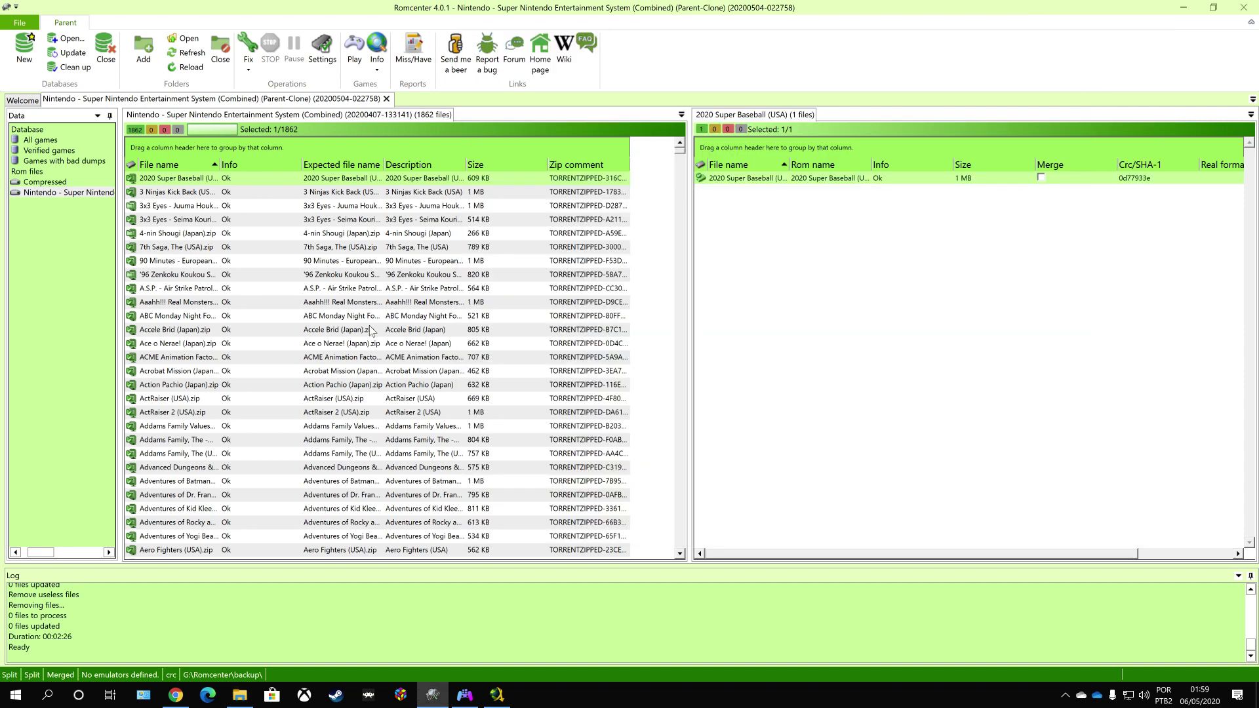
Select the Aaahh!!! Real Monsters entry in the ROM list, then switch to File Explorer and open the G: drive.
click(253, 305)
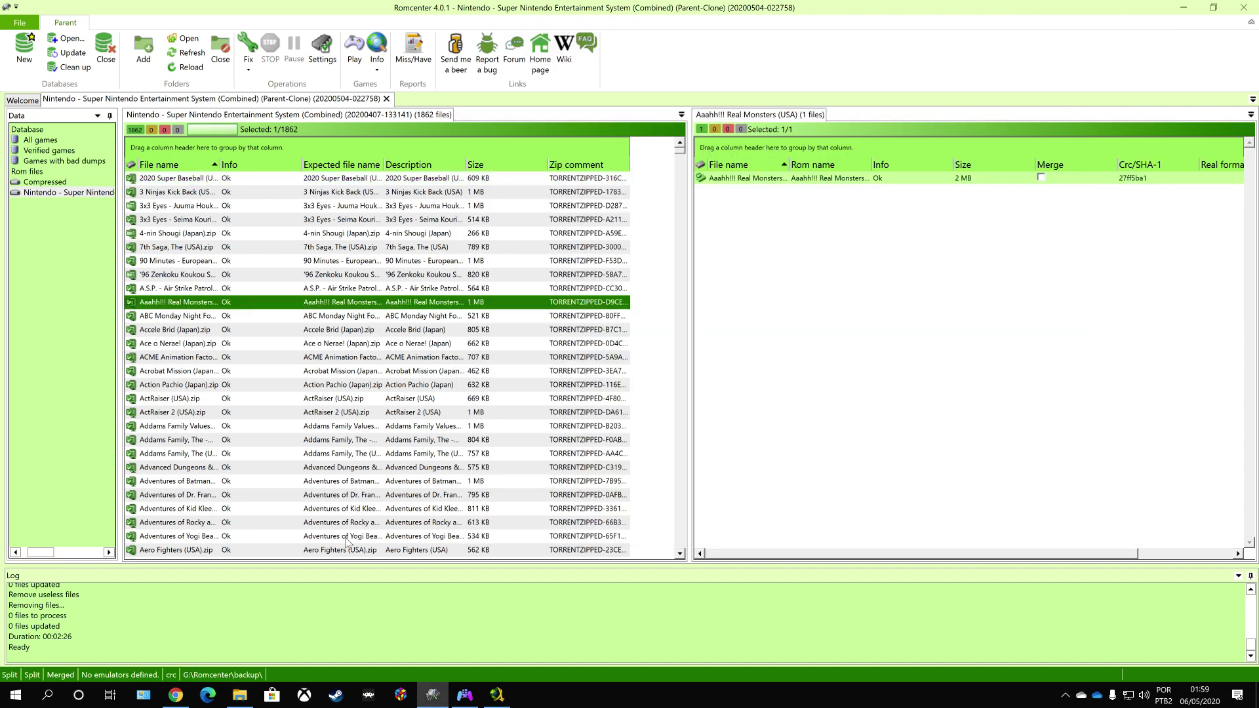
click(239, 695)
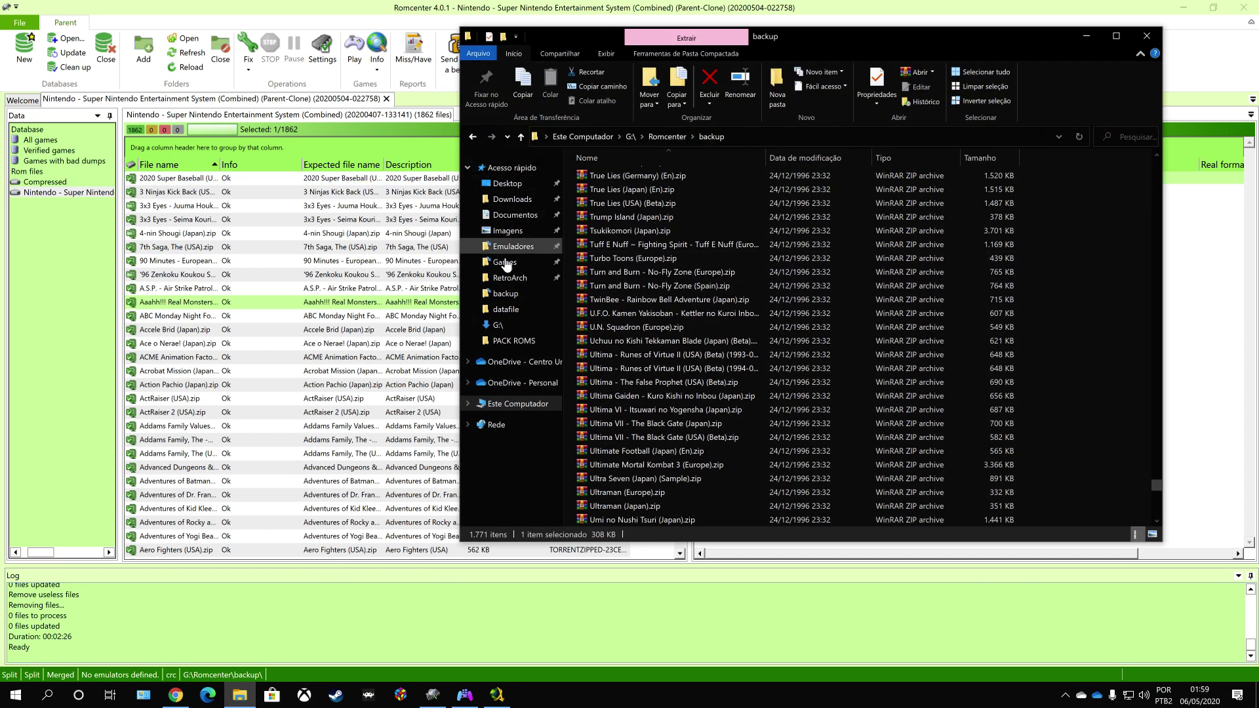
click(519, 325)
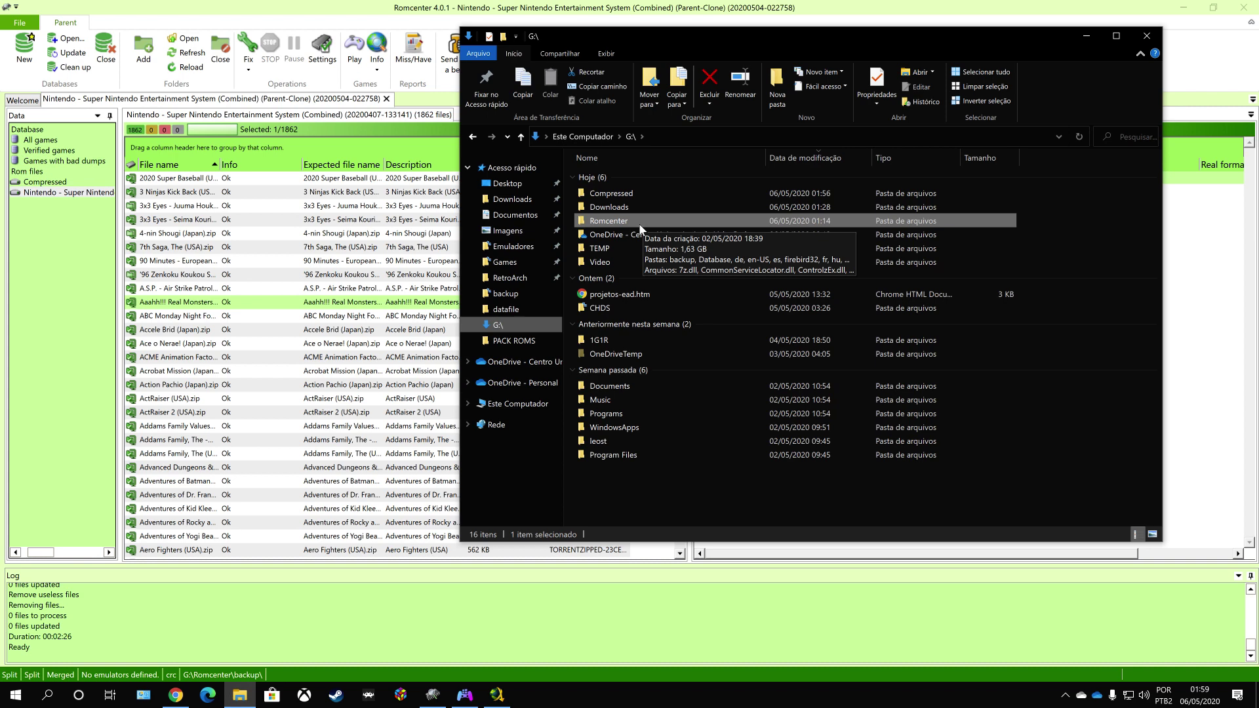
Return to RomCenter and examine the cleaned Super Nintendo list, checking 7th Saga, ABC Monday Night Football and Animaniacs.
click(195, 372)
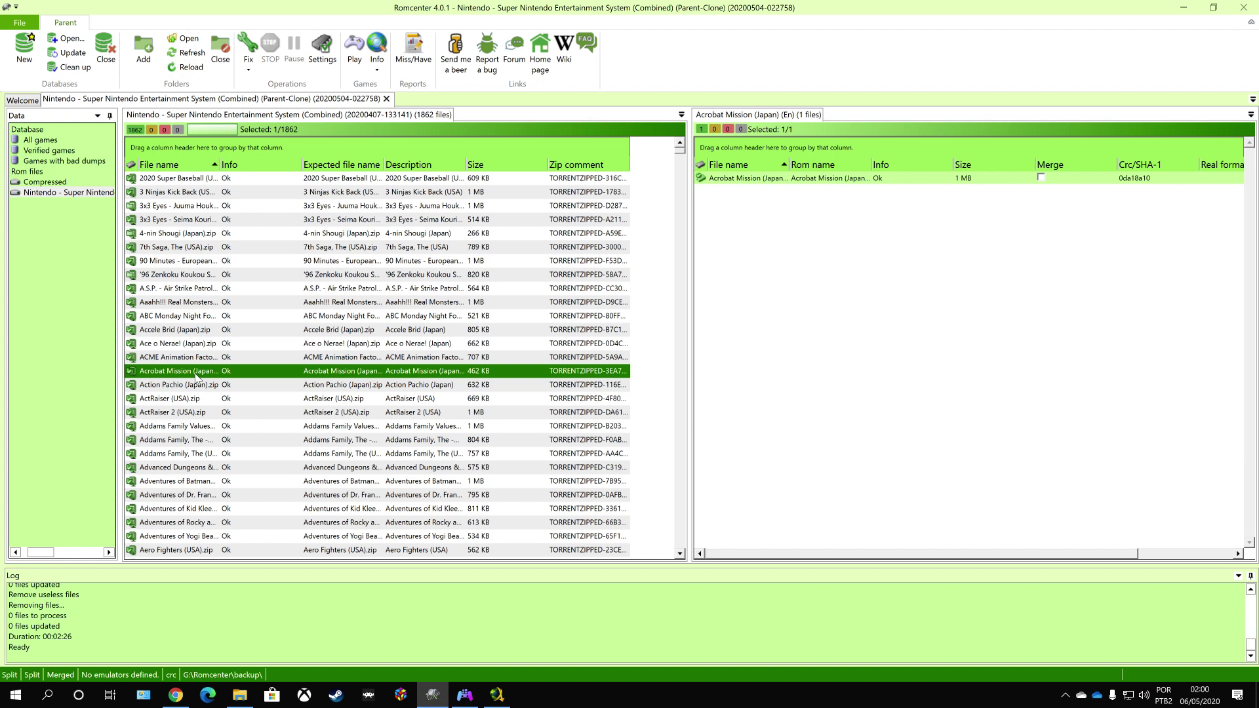
click(270, 250)
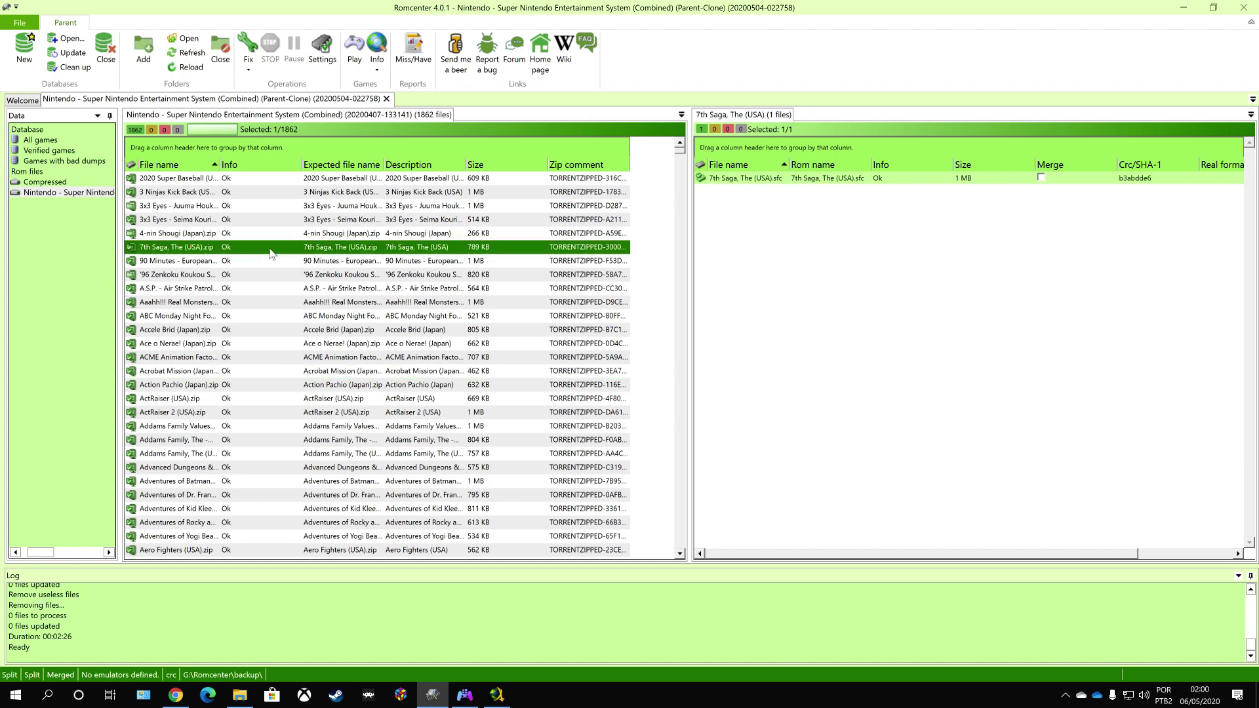
click(605, 316)
scroll(559, 402, down, 10)
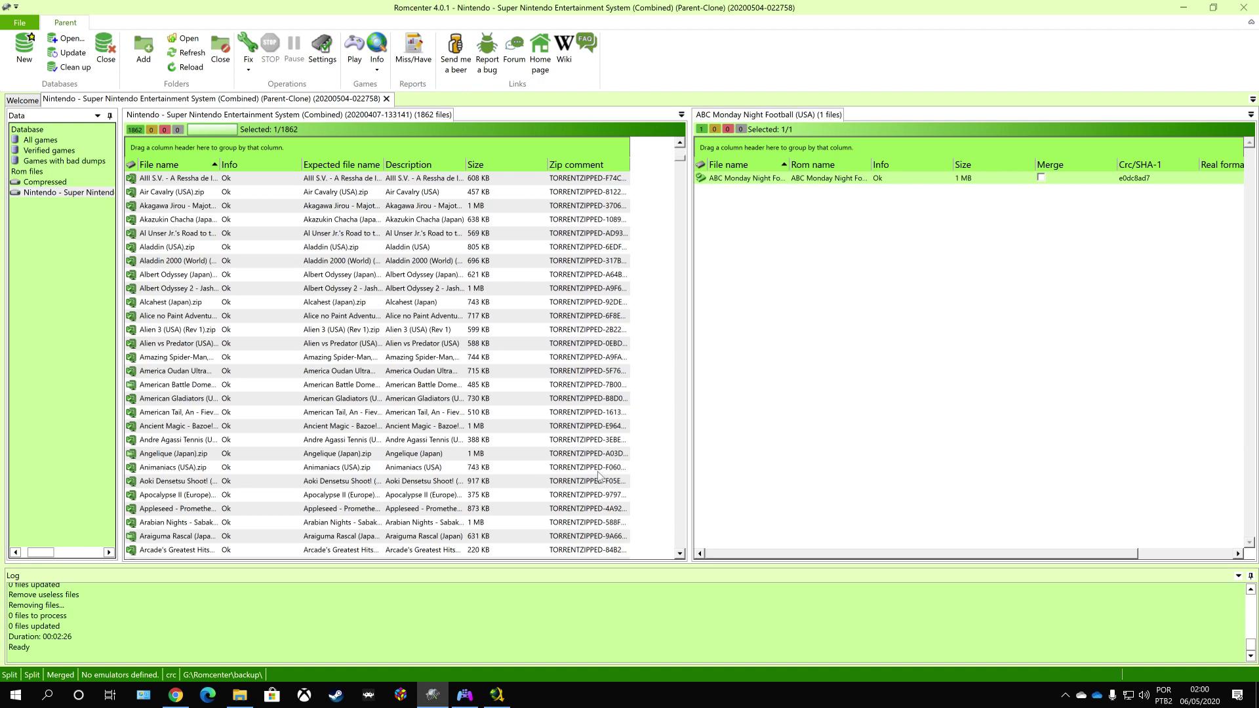
click(596, 468)
scroll(594, 485, down, 6)
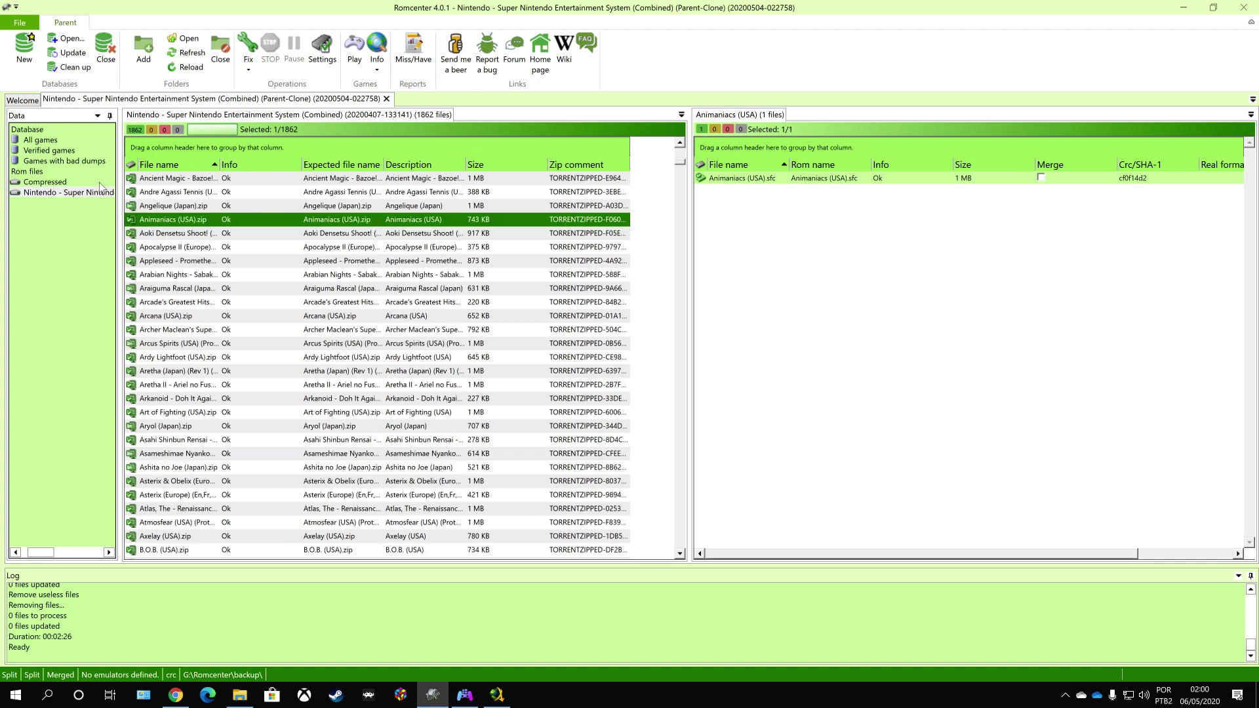
Remove the zip comments from all files in the Super Nintendo ROM folder.
click(70, 192)
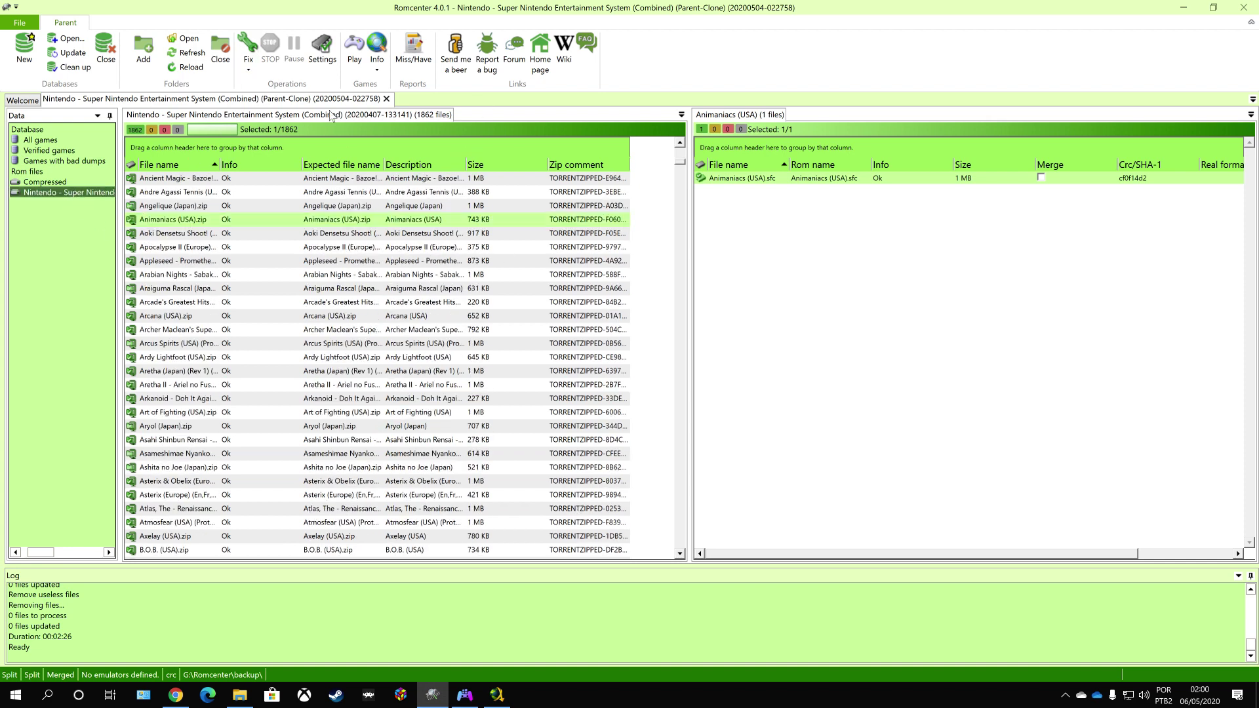
click(249, 67)
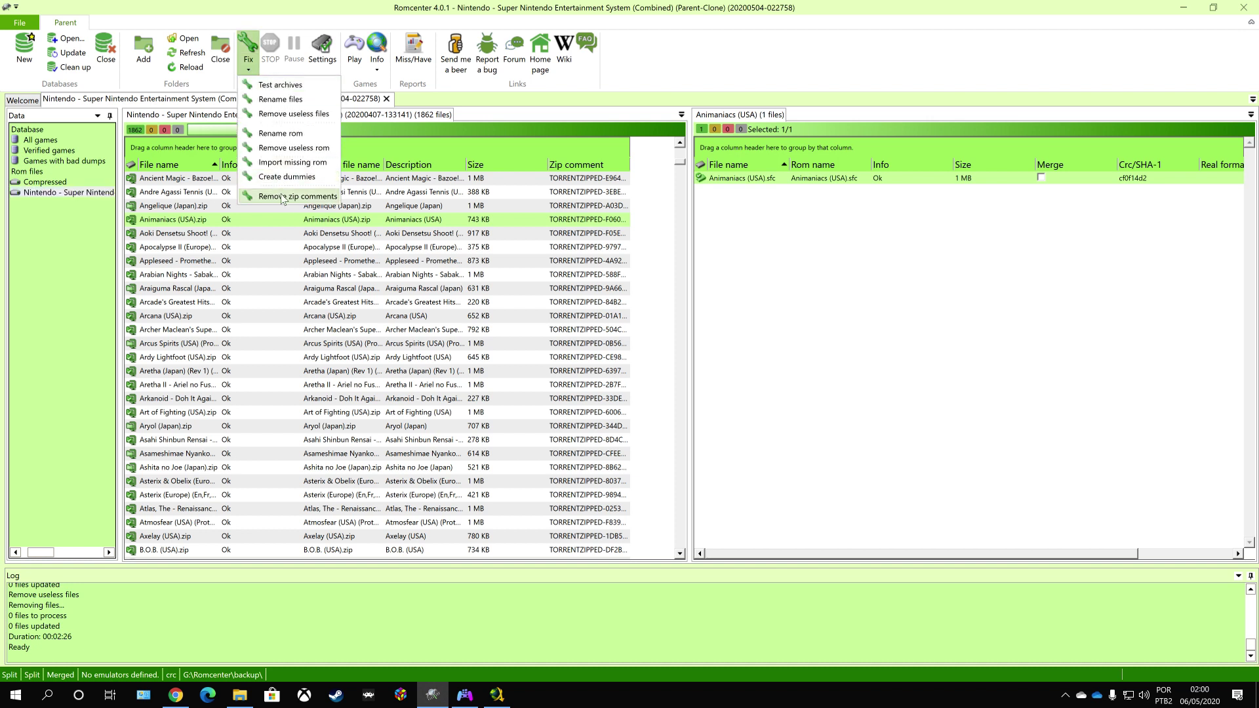
click(279, 196)
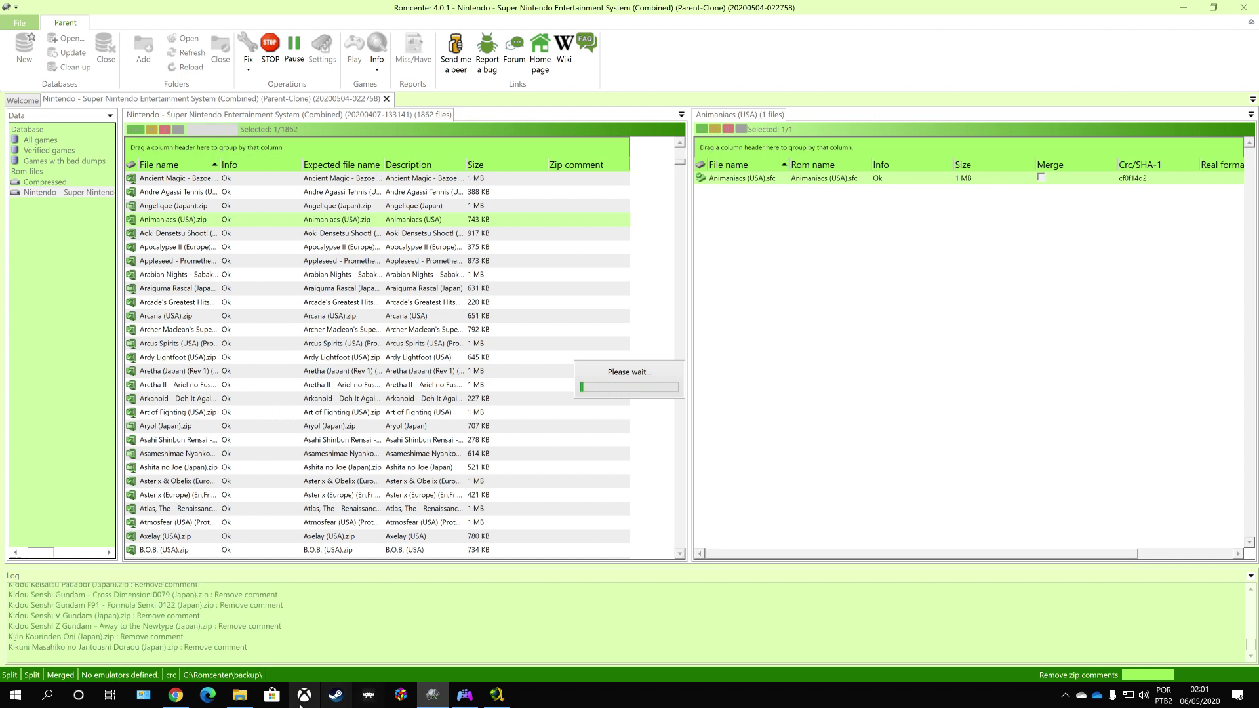
In File Explorer, open the Super Nintendo (Combined) folder under G:\Downloads\no-intro_romsets\no-intro romsets and examine its zip files.
click(240, 694)
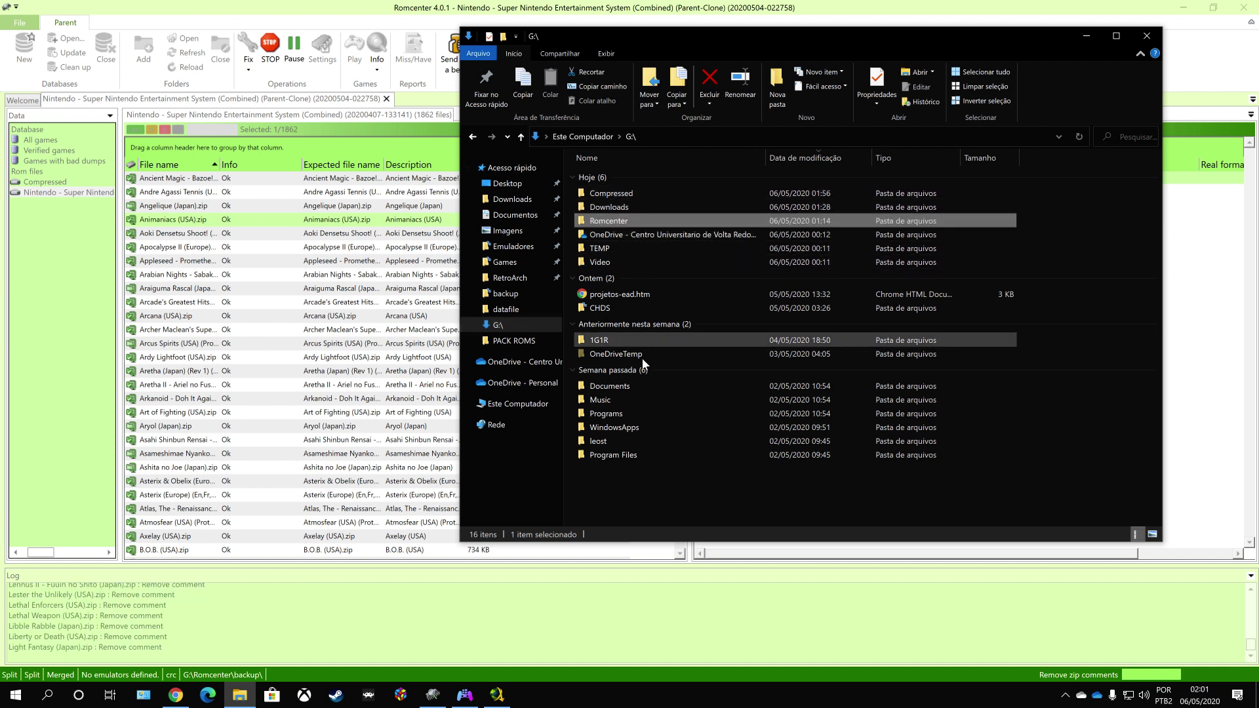
double_click(637, 207)
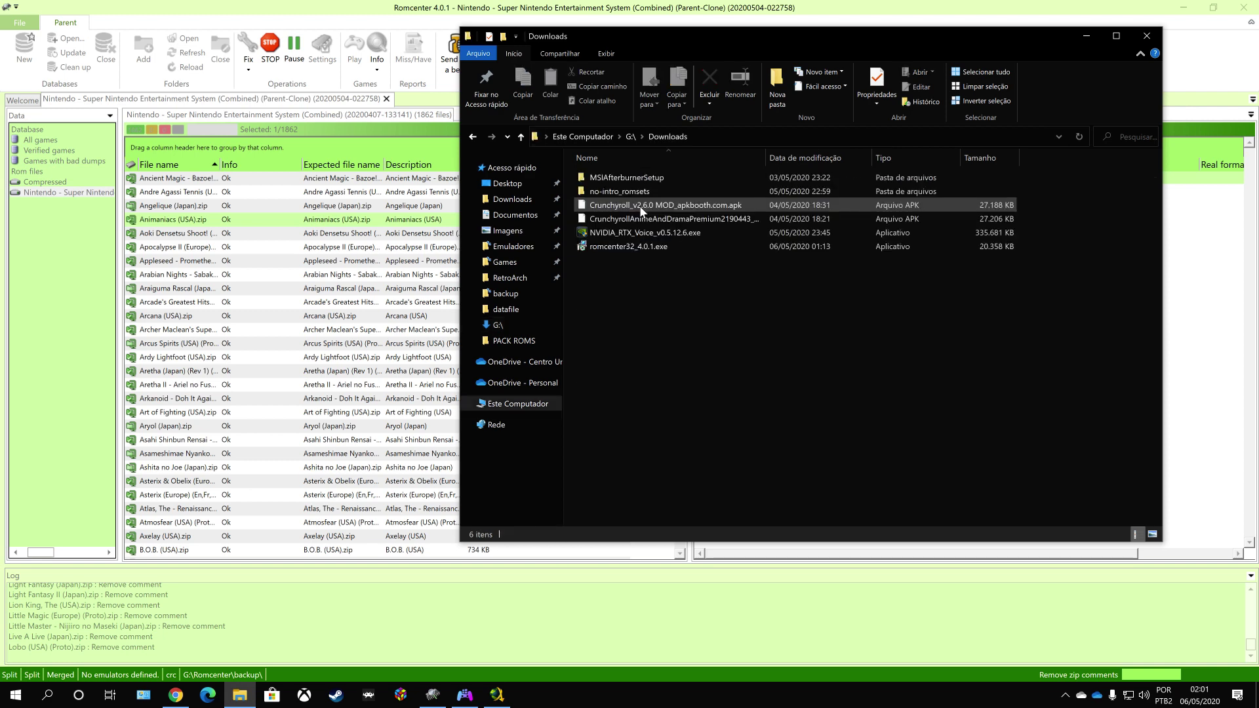
double_click(632, 192)
click(650, 179)
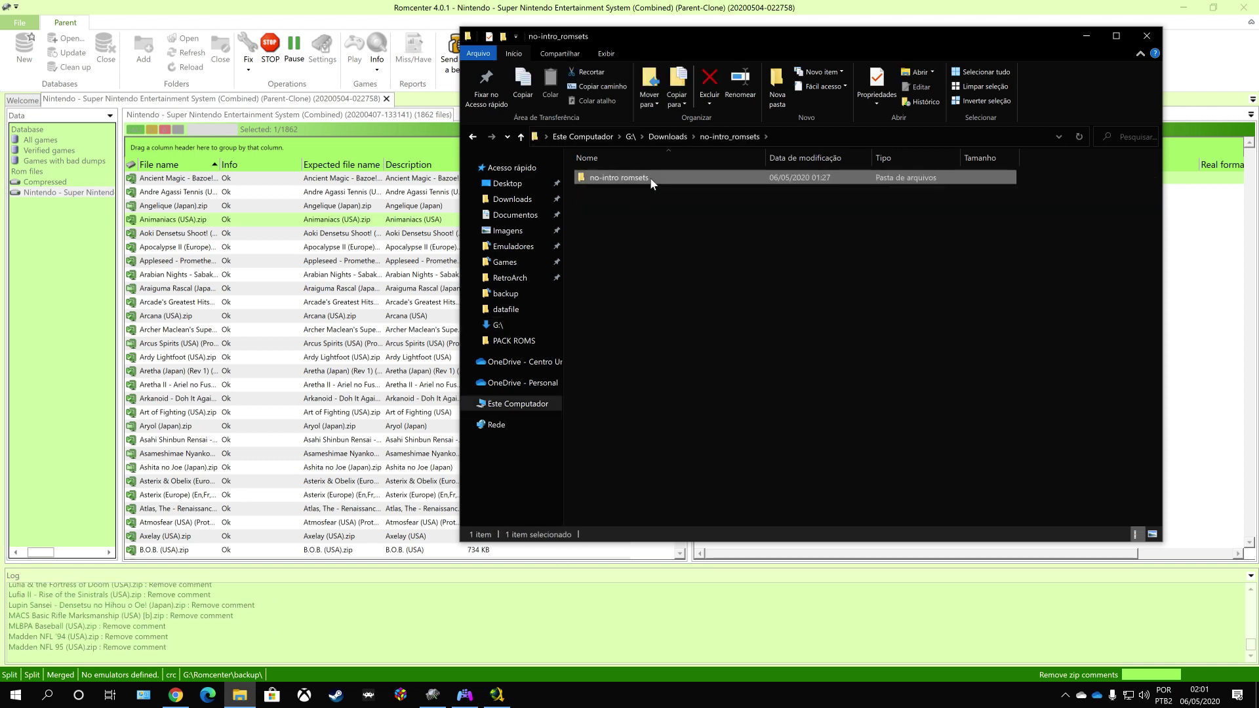
double_click(650, 178)
scroll(742, 479, down, 3)
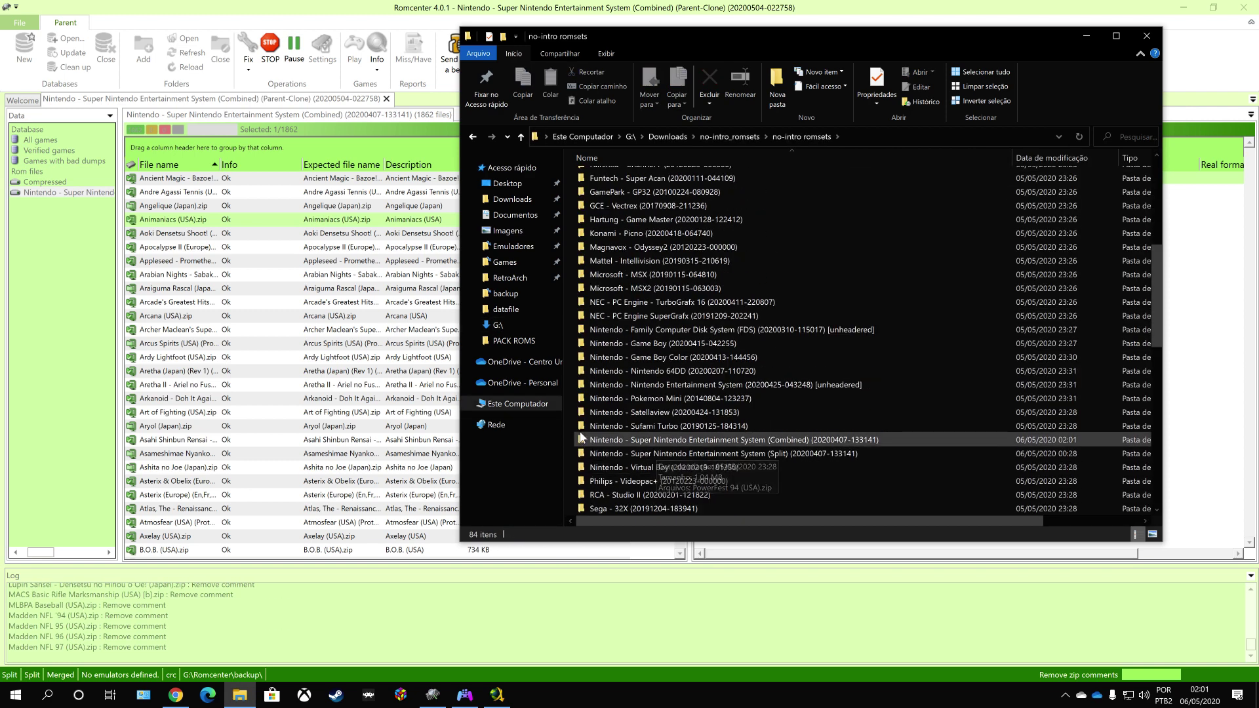
double_click(708, 438)
click(693, 301)
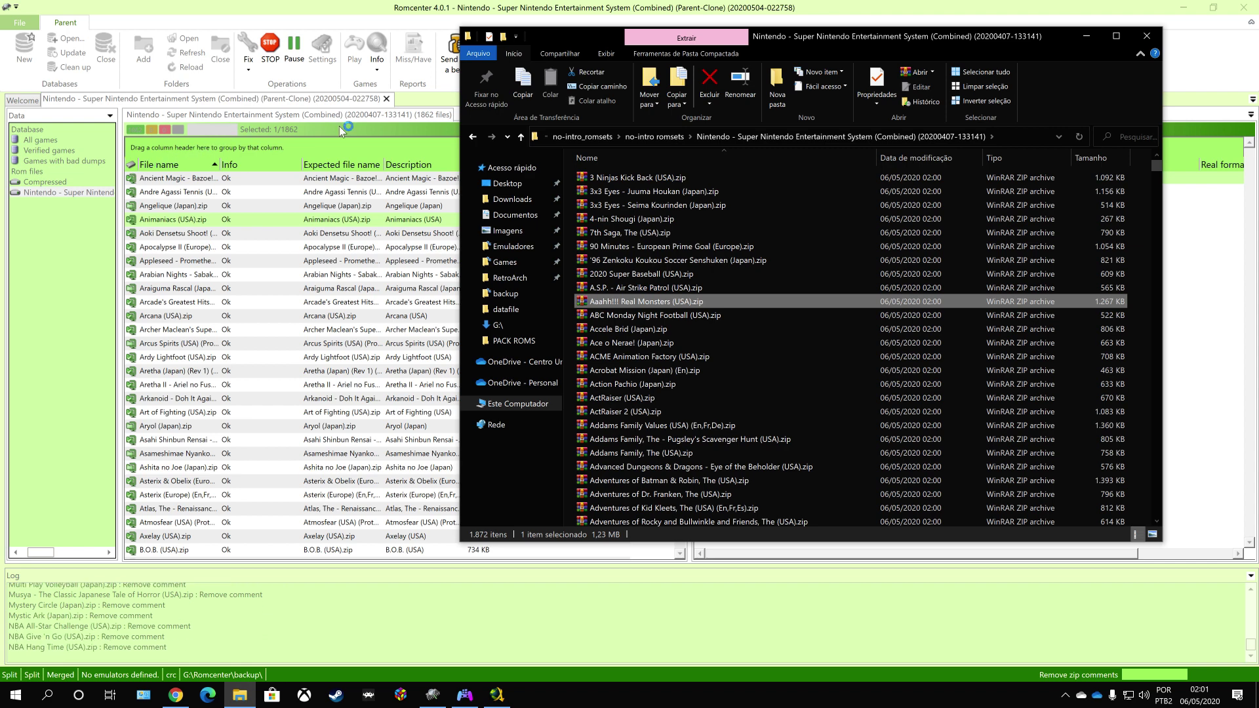
click(671, 438)
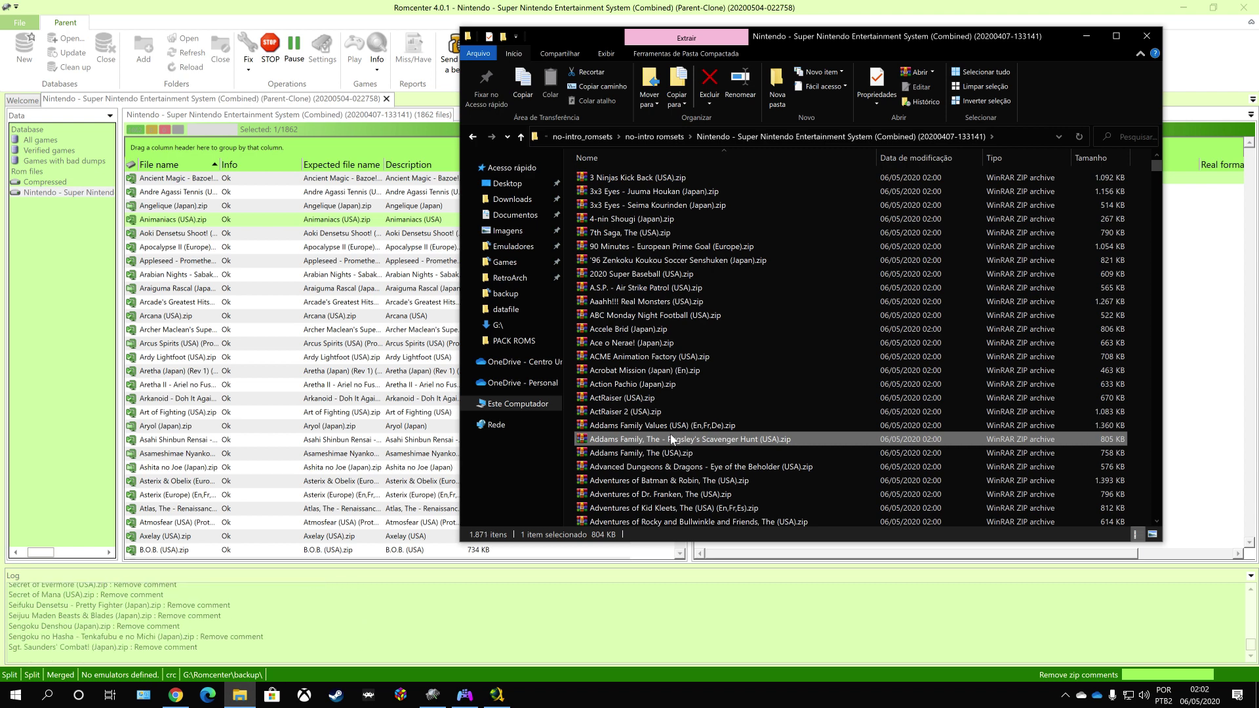
Examine the Super Nintendo zip files in the folder from Aladdin through Donald Duck, checking that each game appears in only one version.
scroll(863, 398, down, 20)
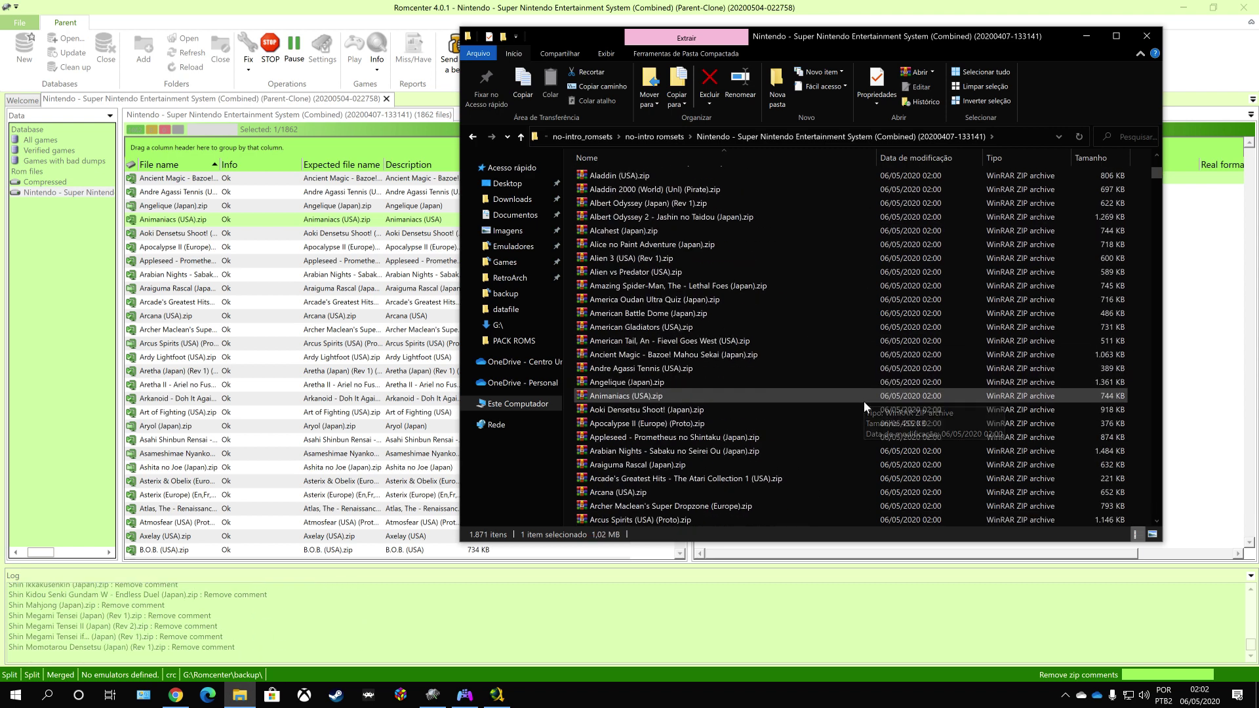
scroll(863, 399, down, 3)
click(881, 368)
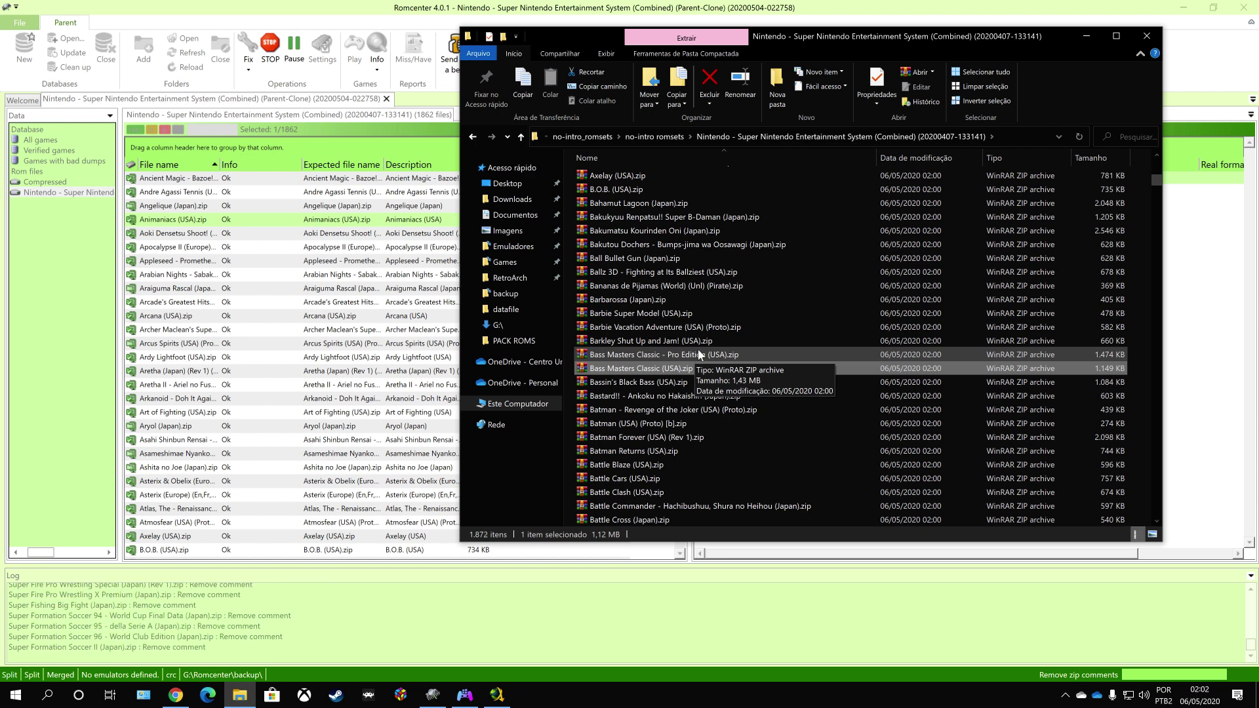
scroll(707, 416, down, 10)
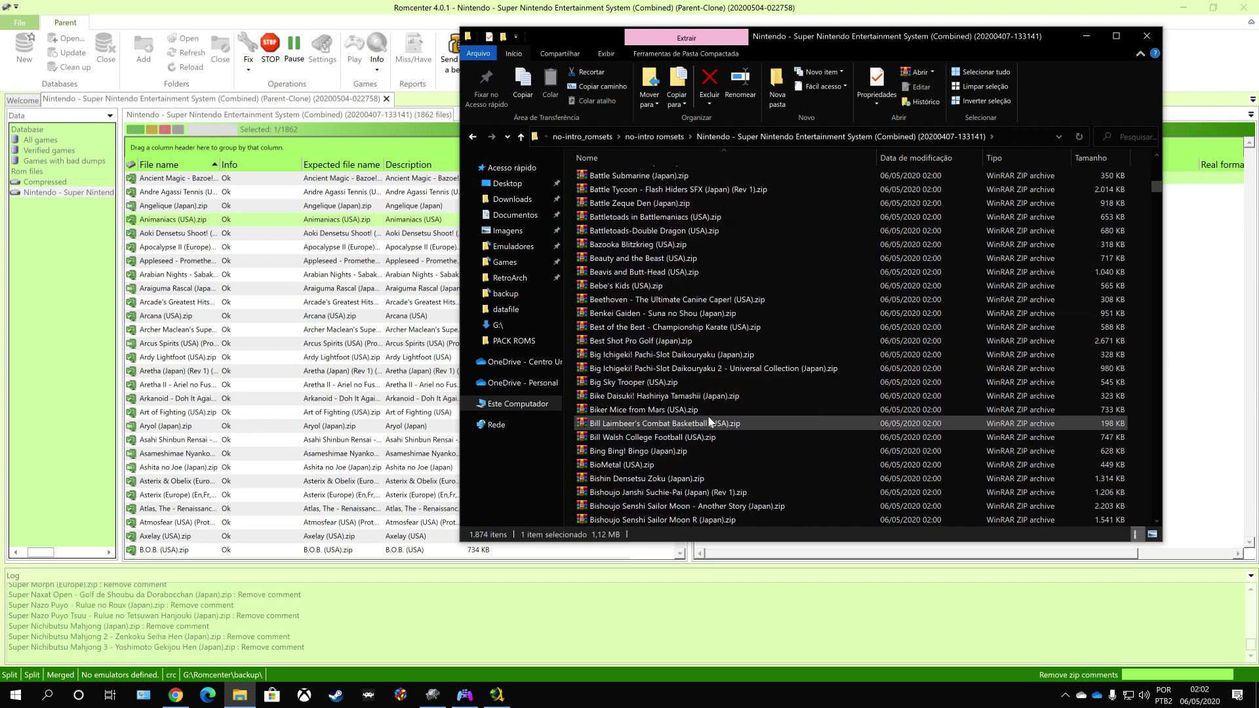
scroll(709, 420, down, 6)
scroll(707, 415, down, 9)
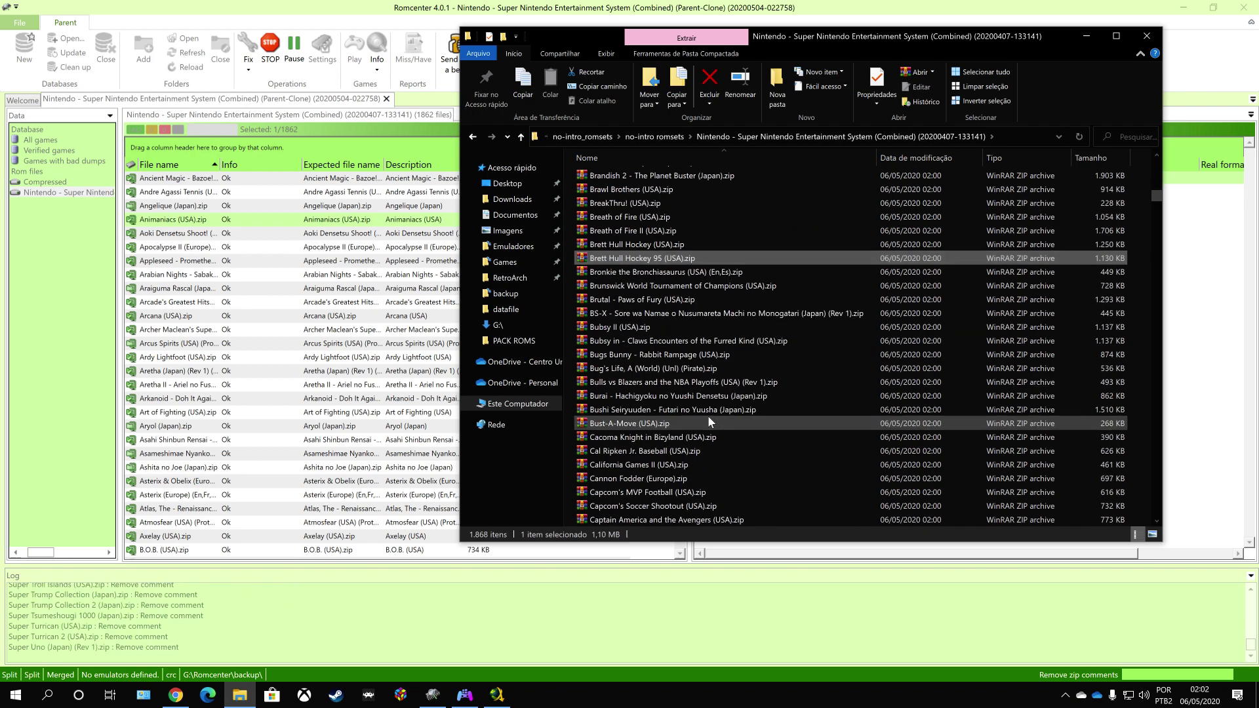
scroll(706, 415, down, 10)
click(708, 420)
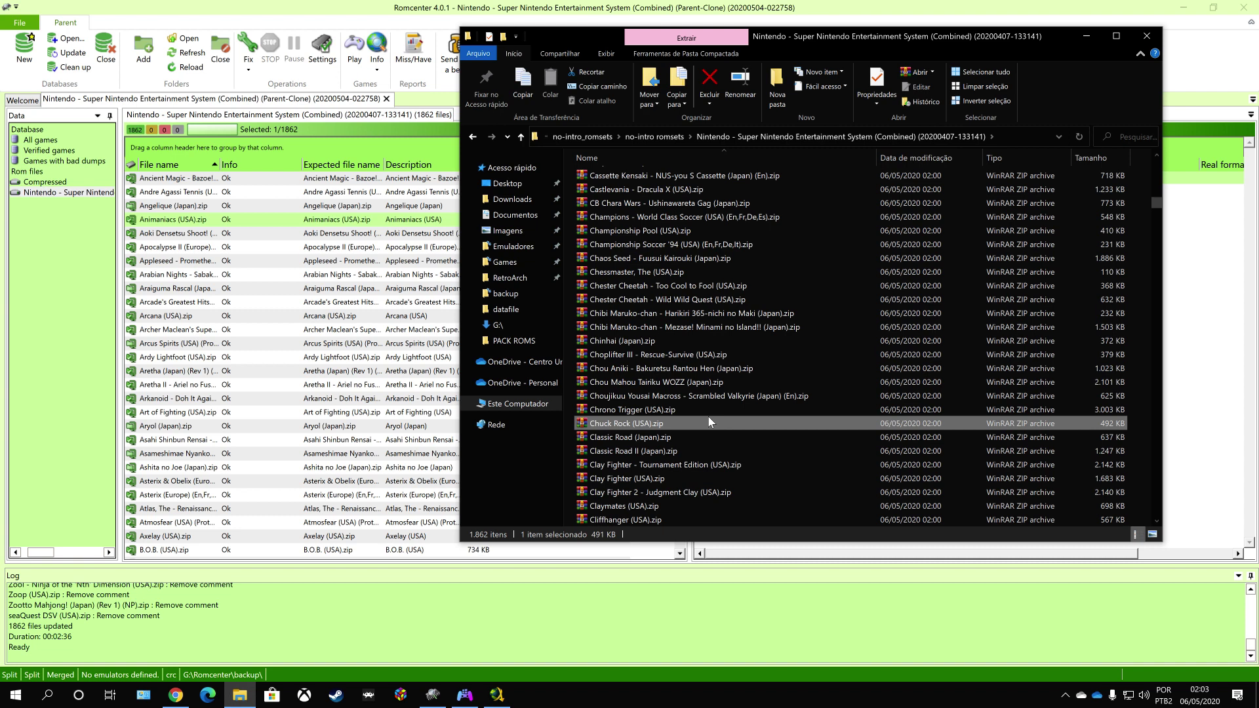
scroll(708, 416, down, 6)
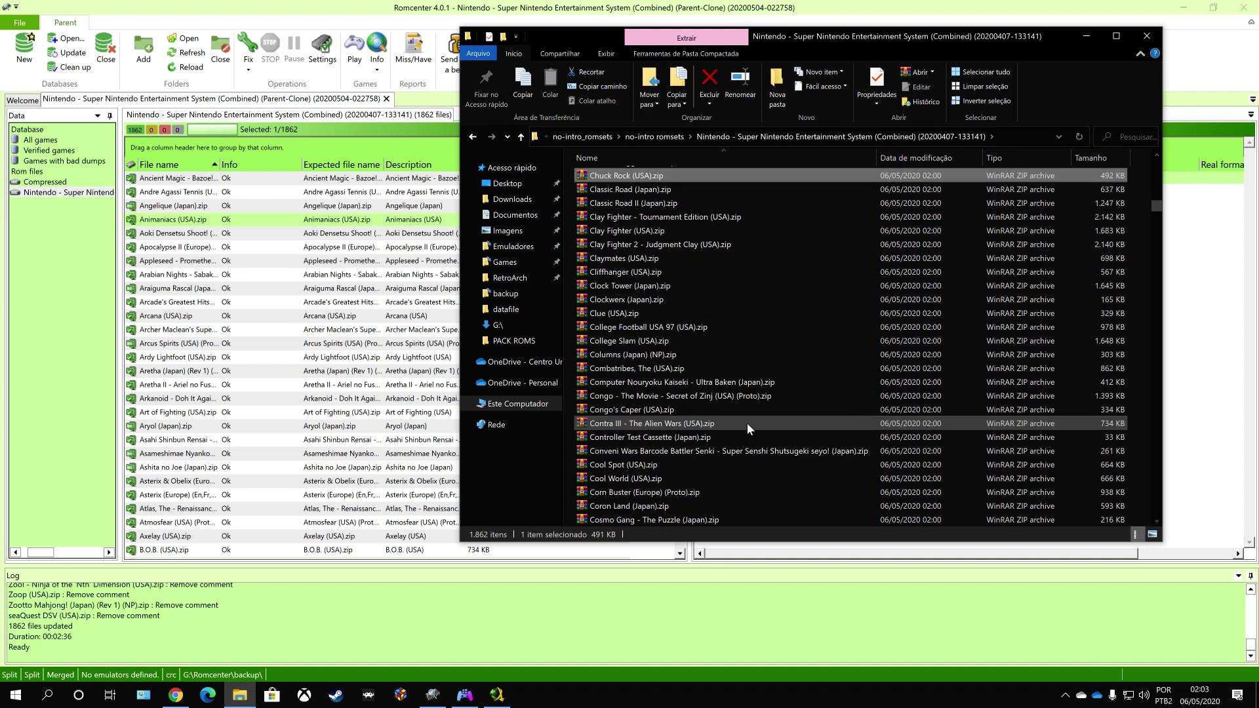
scroll(744, 420, down, 15)
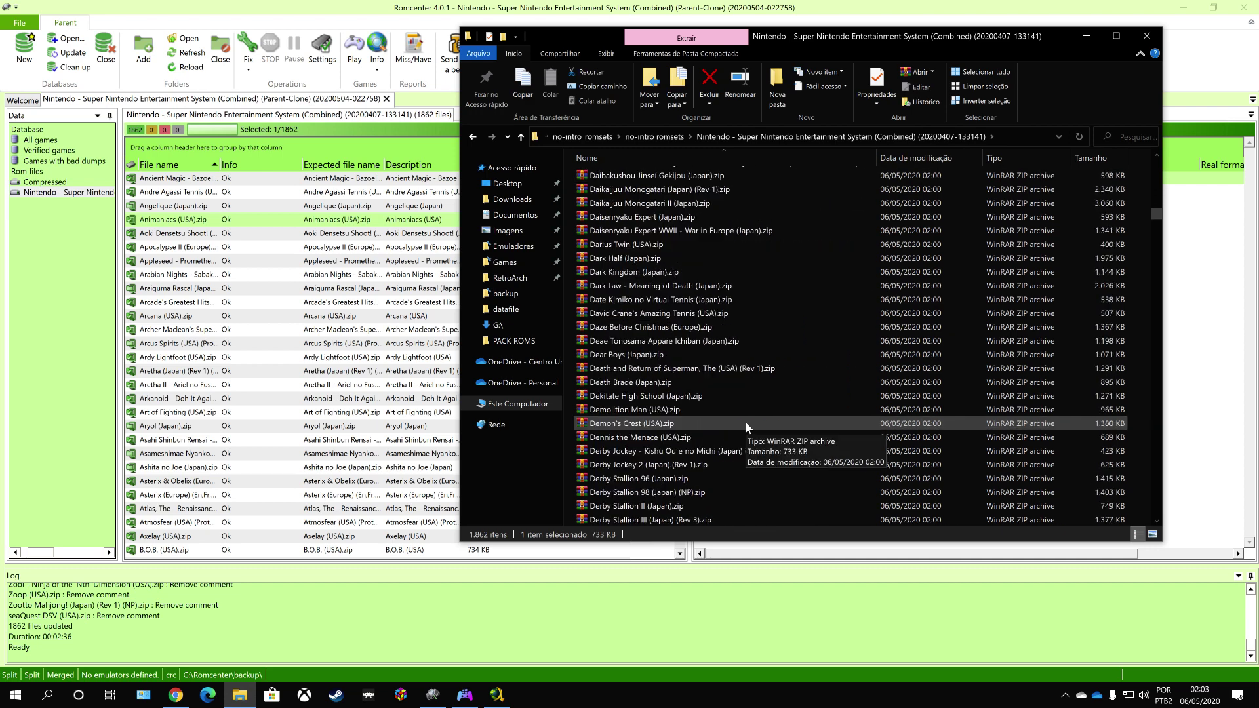
scroll(745, 421, down, 5)
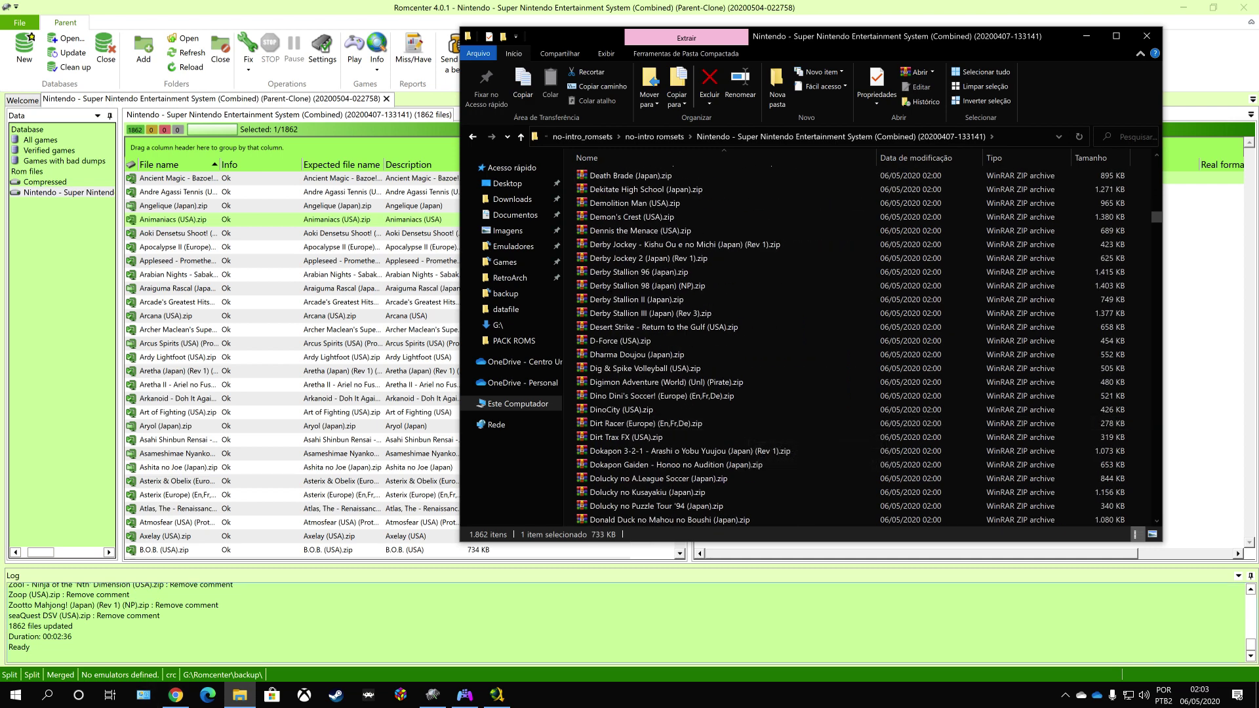
Switch to RomCenter and check the Super Nintendo file list down to the titles starting with W for remaining zip comments.
click(278, 483)
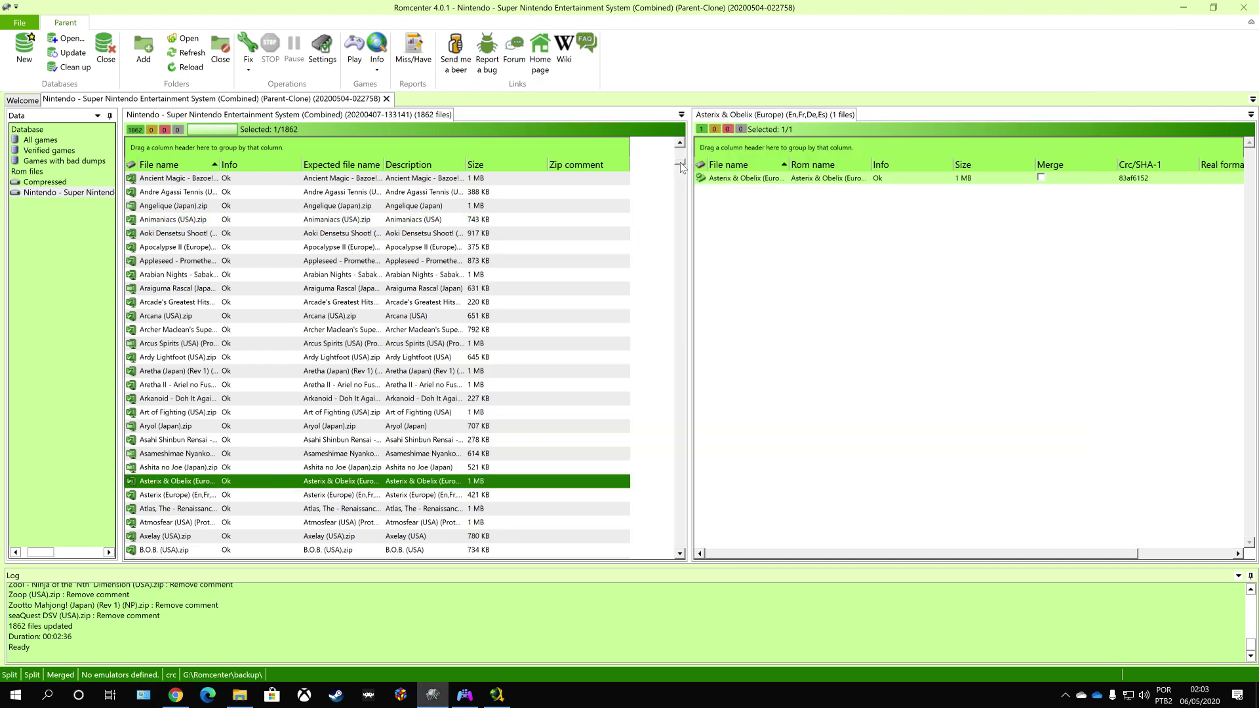
drag(682, 168, 677, 554)
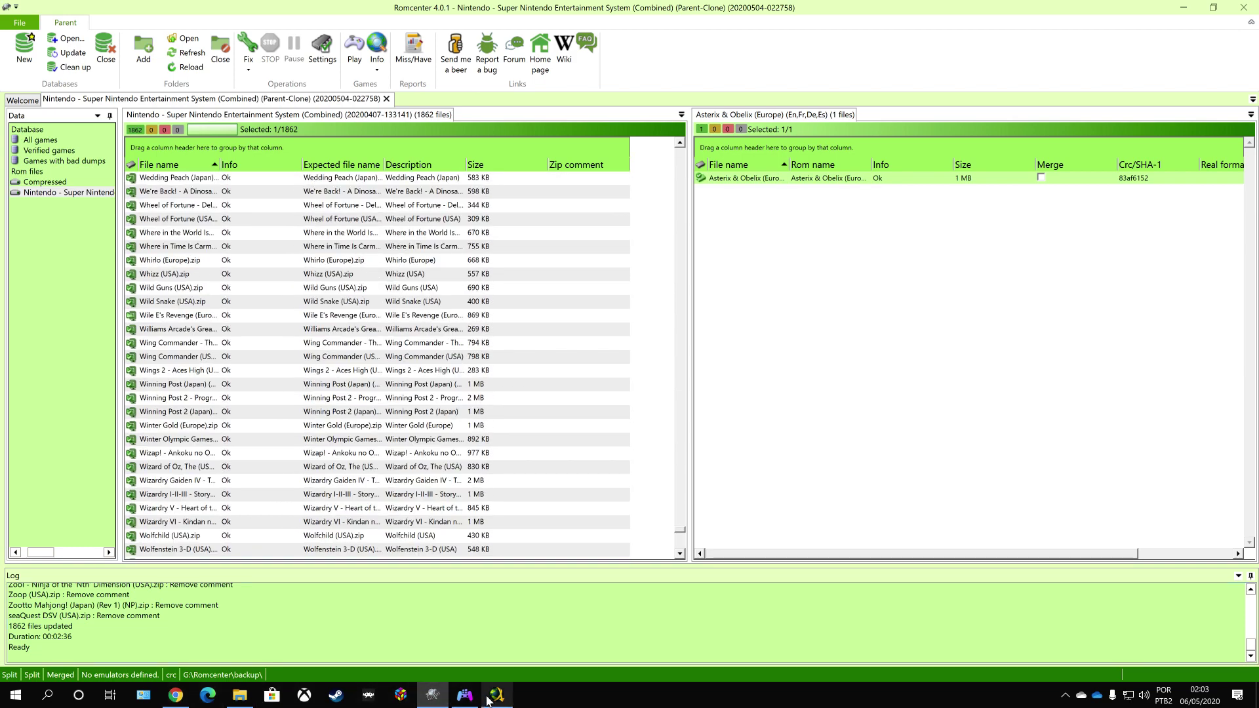
Minimize RomCenter and maximize the File Explorer window showing the Super Nintendo (Combined) ROM folder.
click(446, 696)
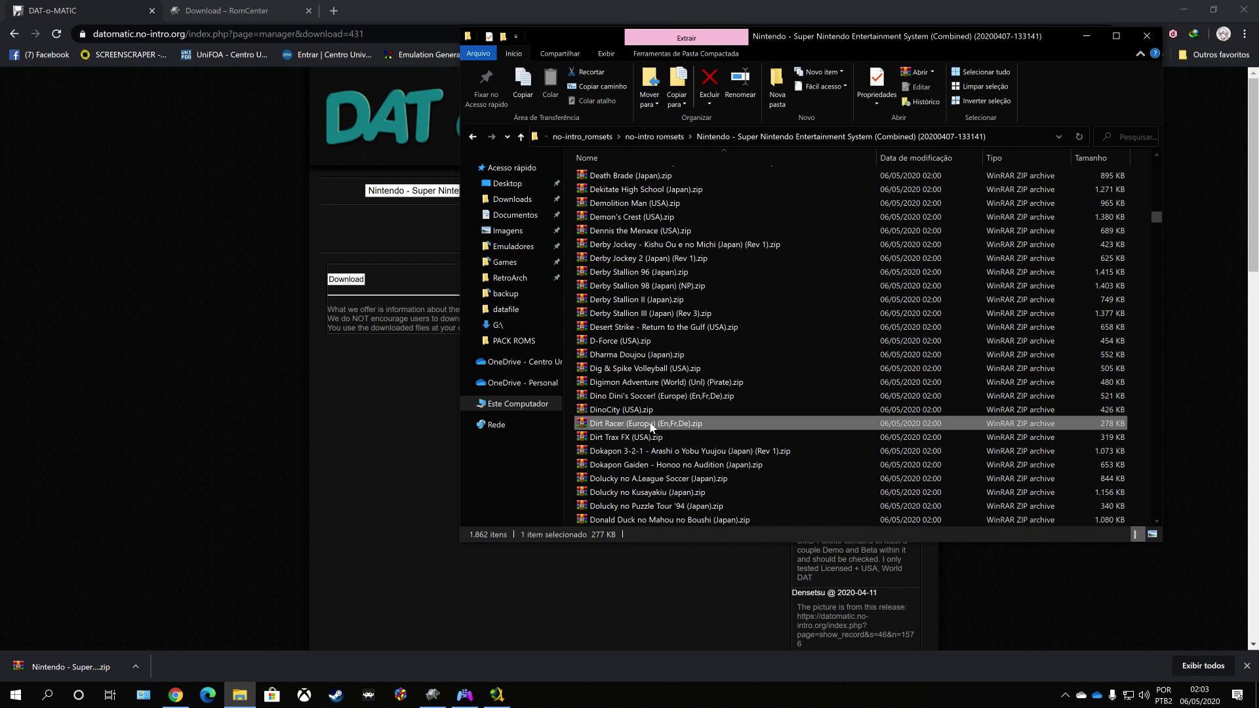
click(1116, 35)
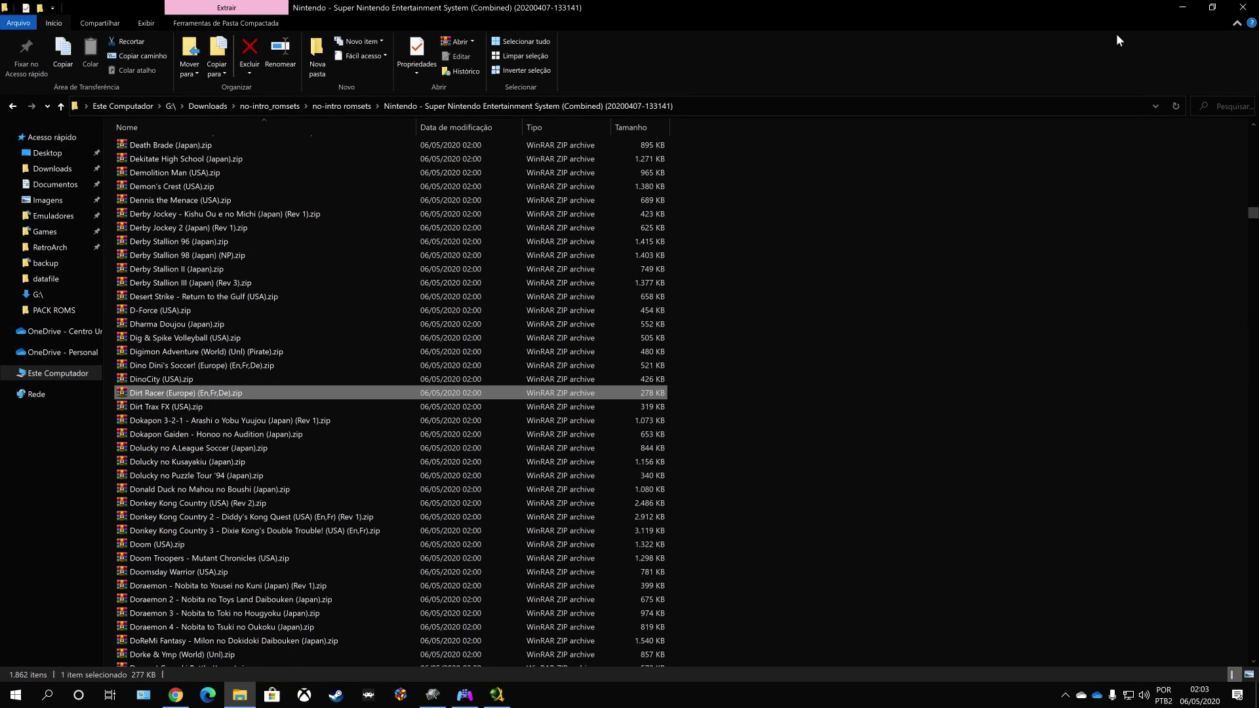
key(alt+z)
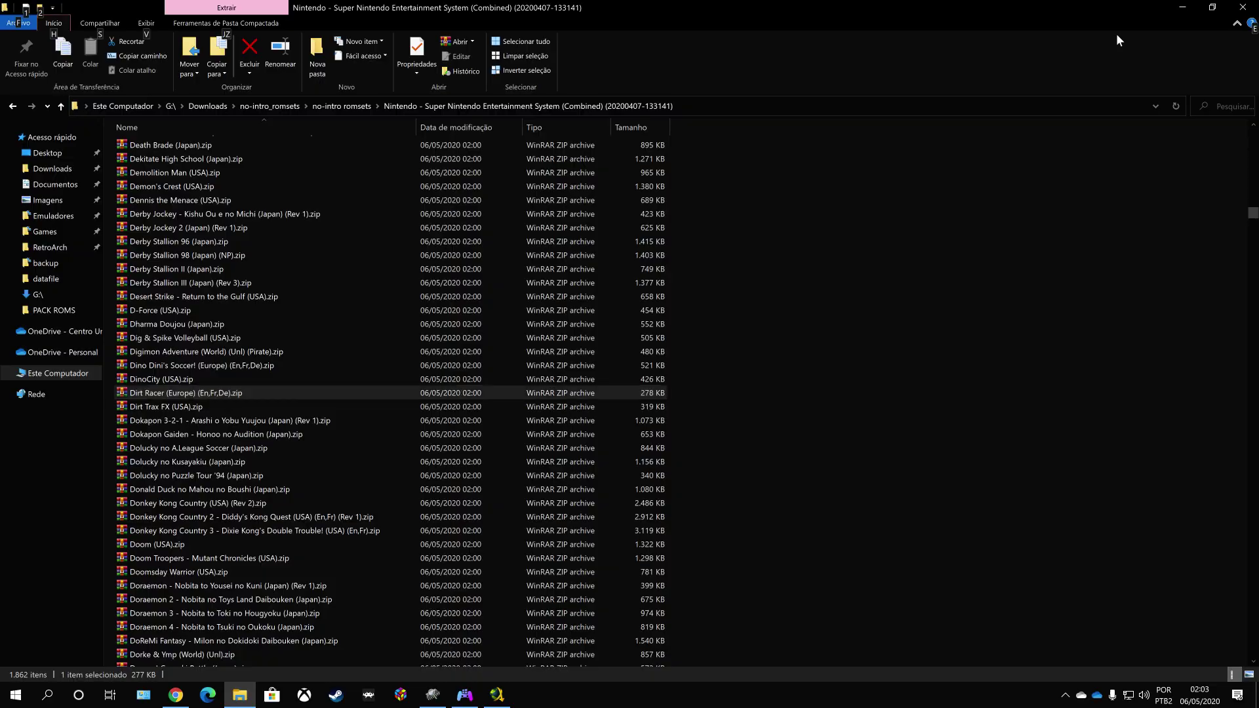